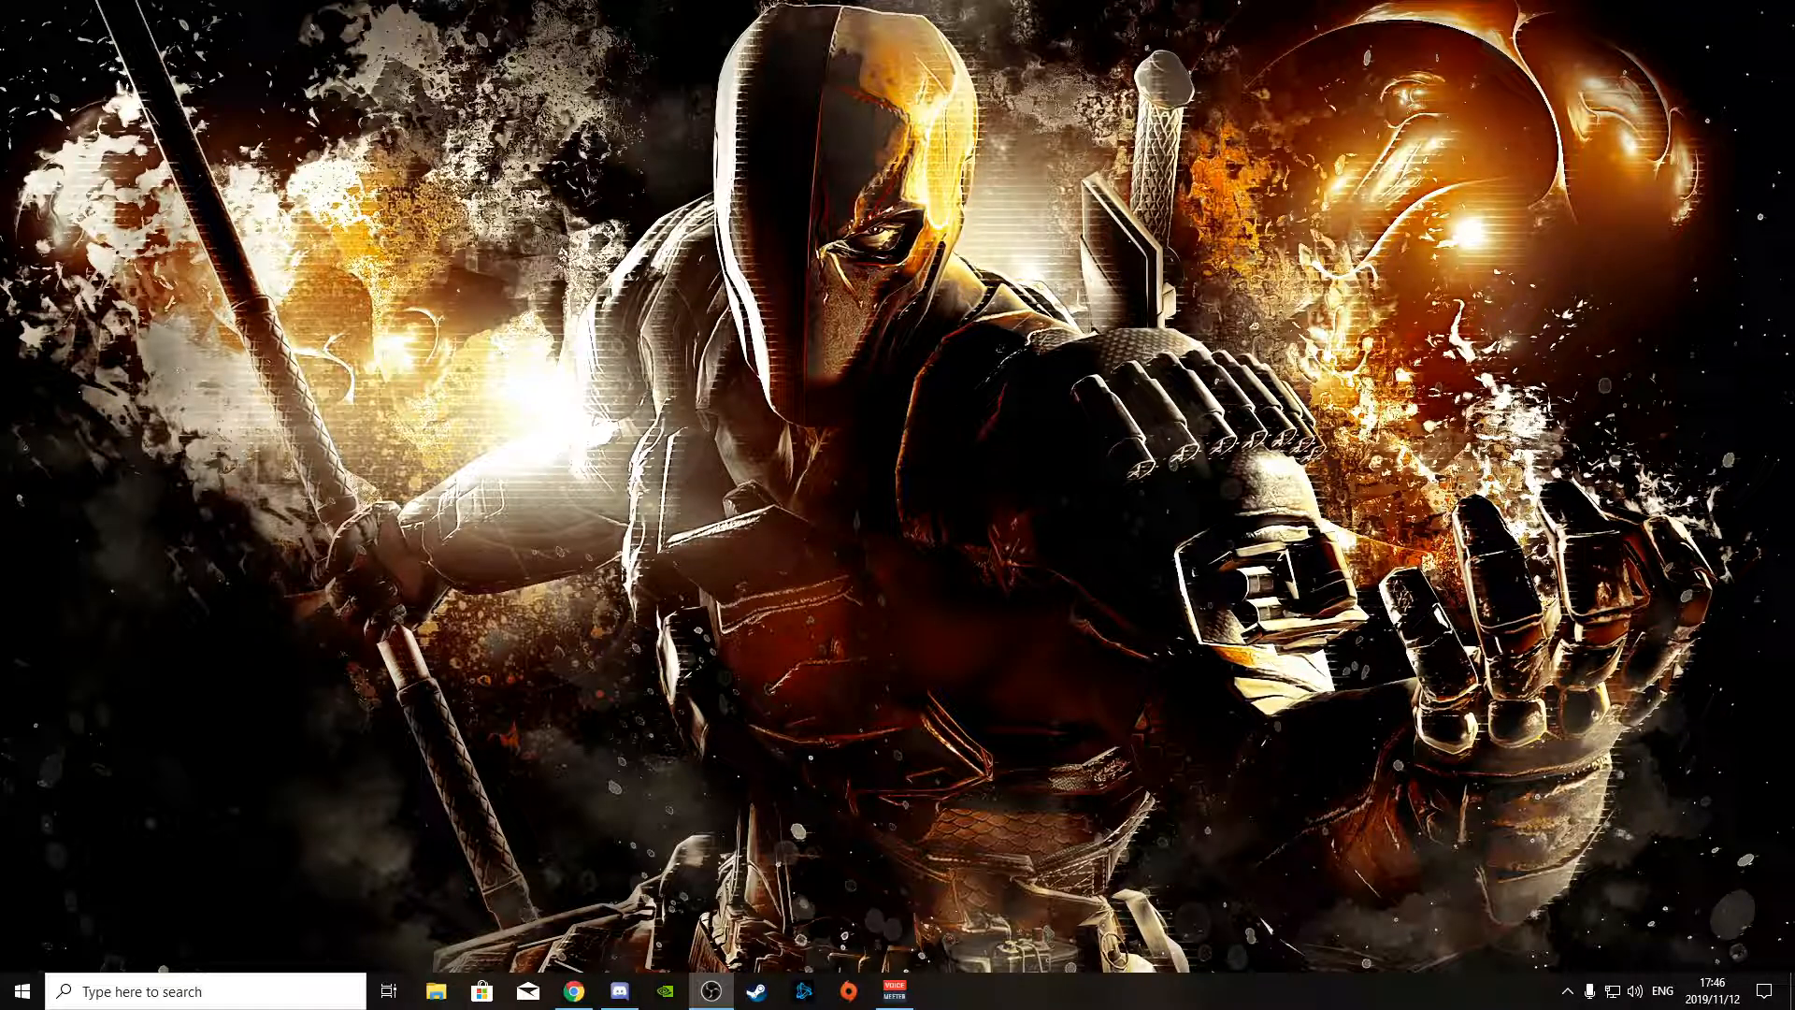
- Maximize and restore the OBS window repeatedly, leaving it restored mid-screen over the desktop
left_click_drag(0, 245, 873, 2)
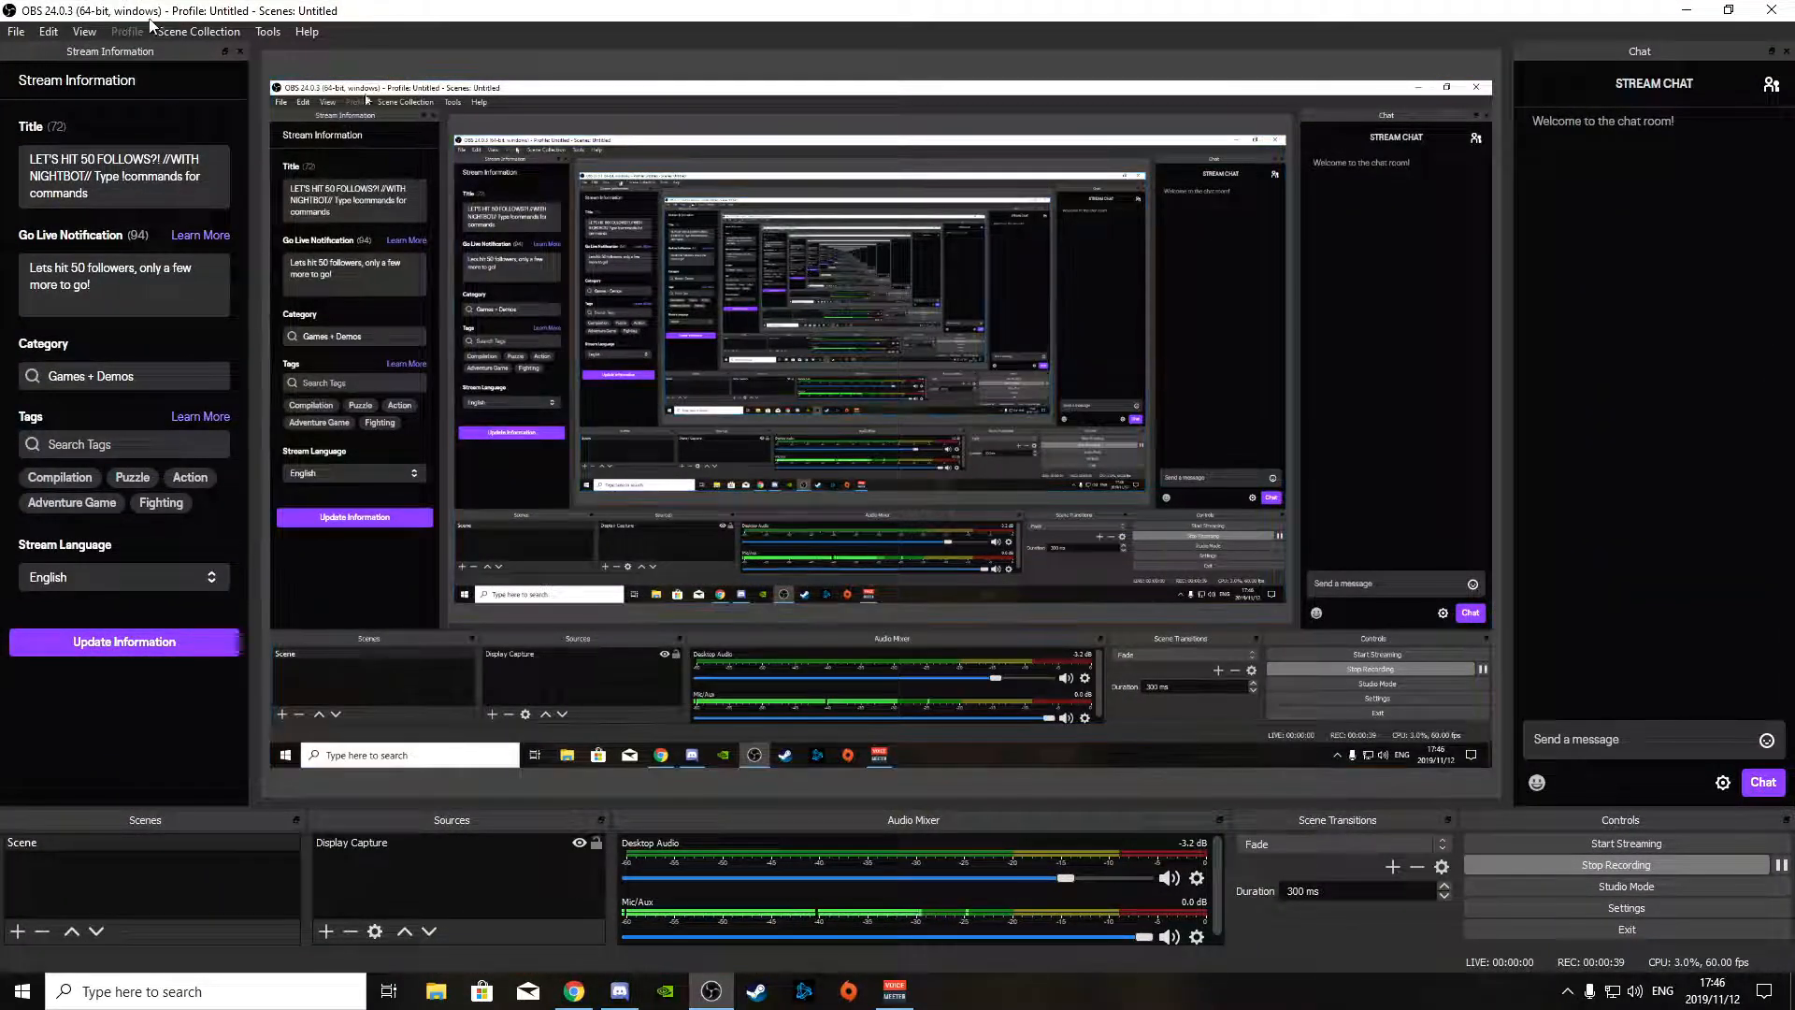
left_click_drag(321, 17, 475, 229)
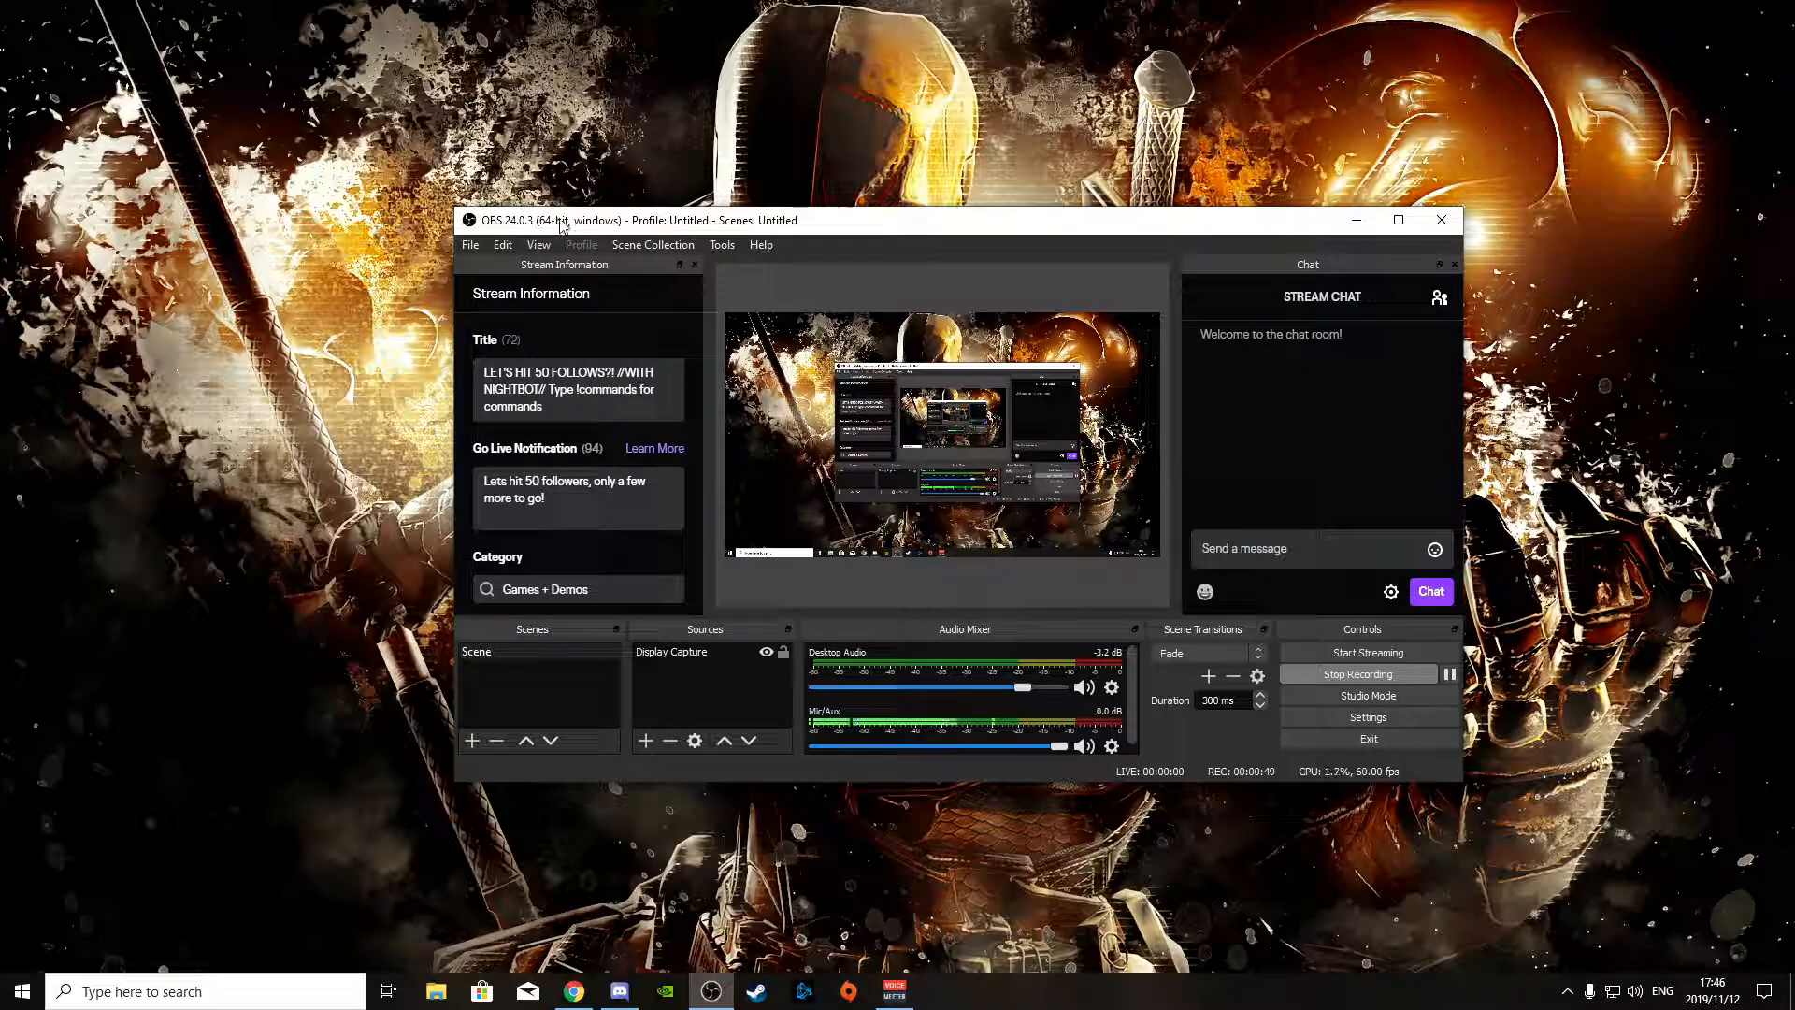
left_click_drag(804, 233, 758, 254)
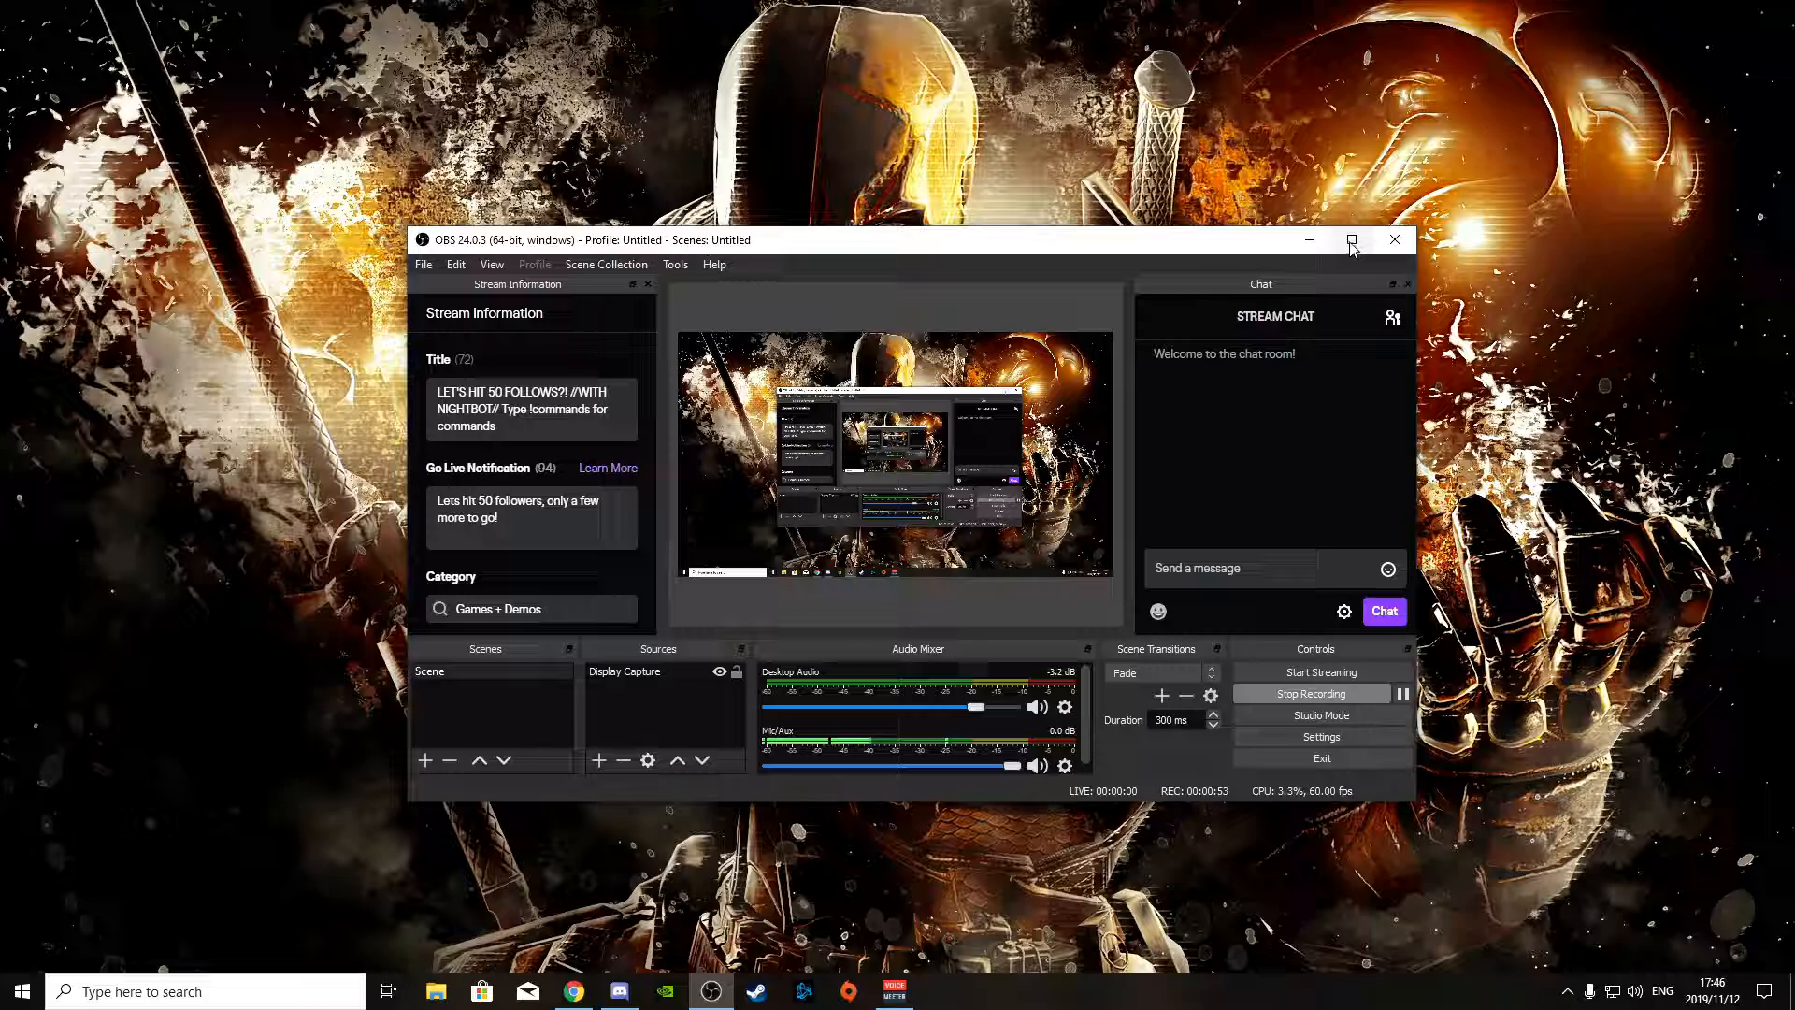
left_click(1351, 241)
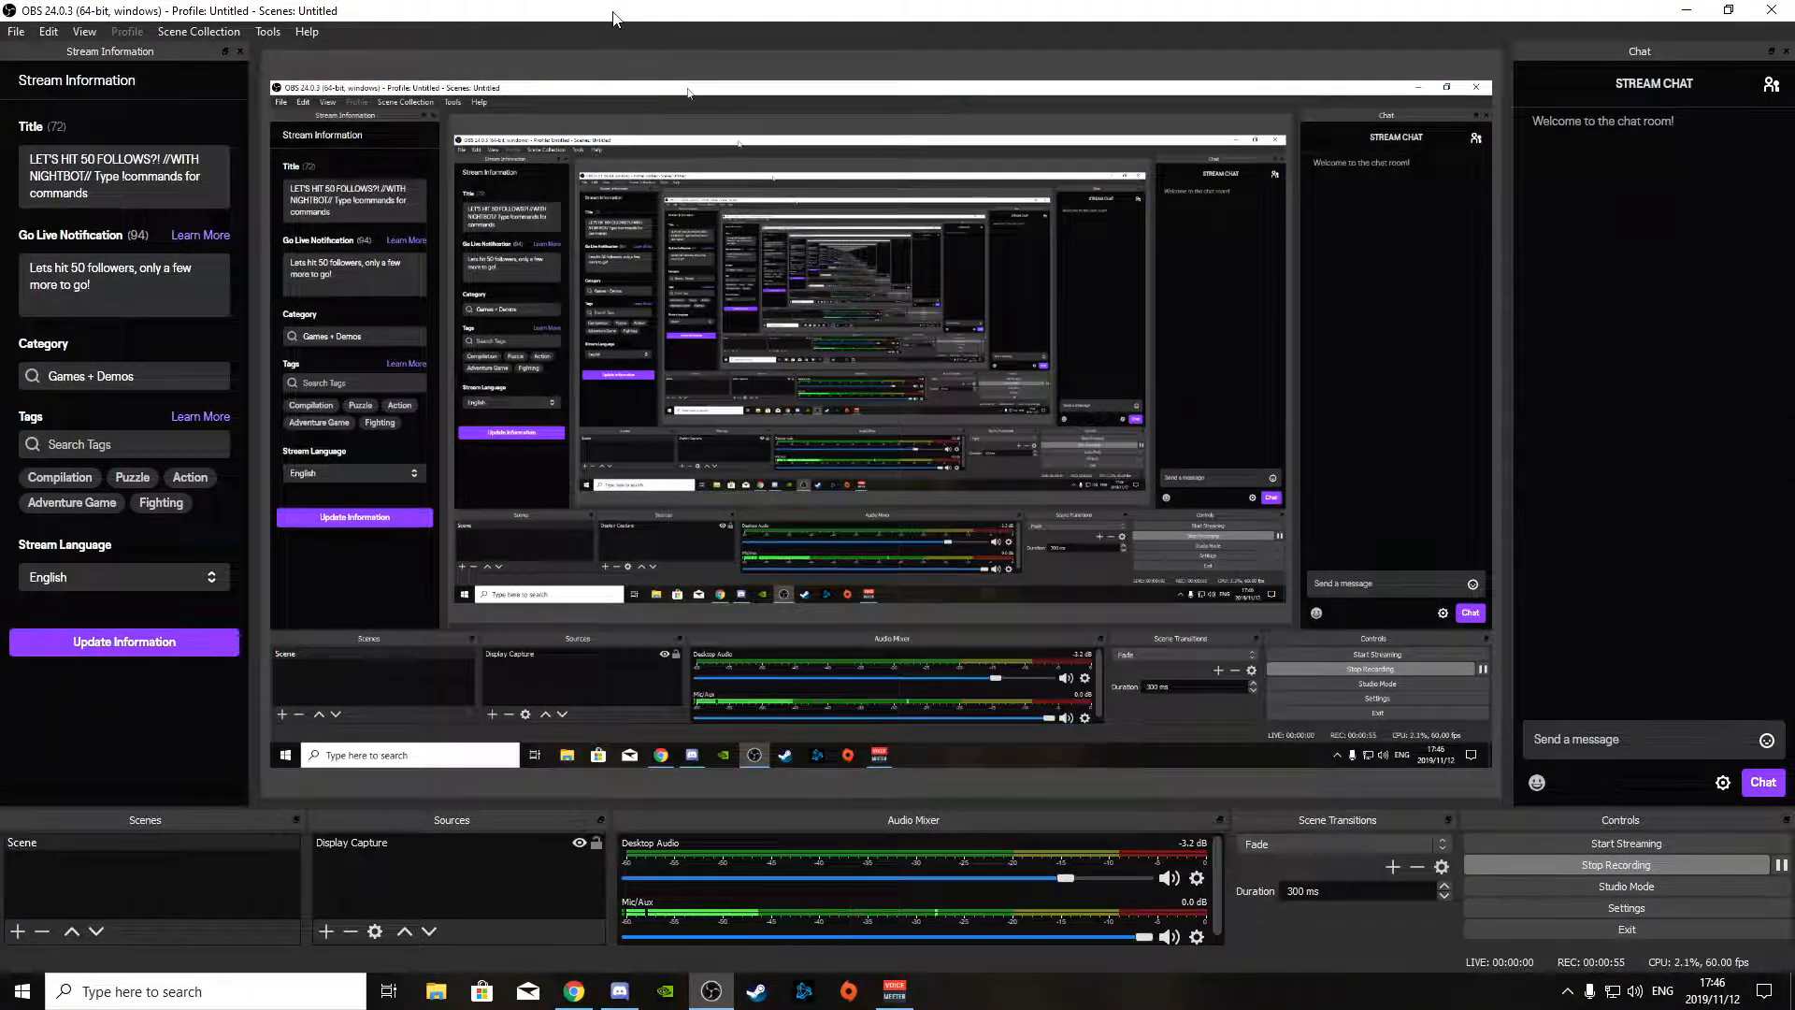
left_click_drag(614, 17, 986, 206)
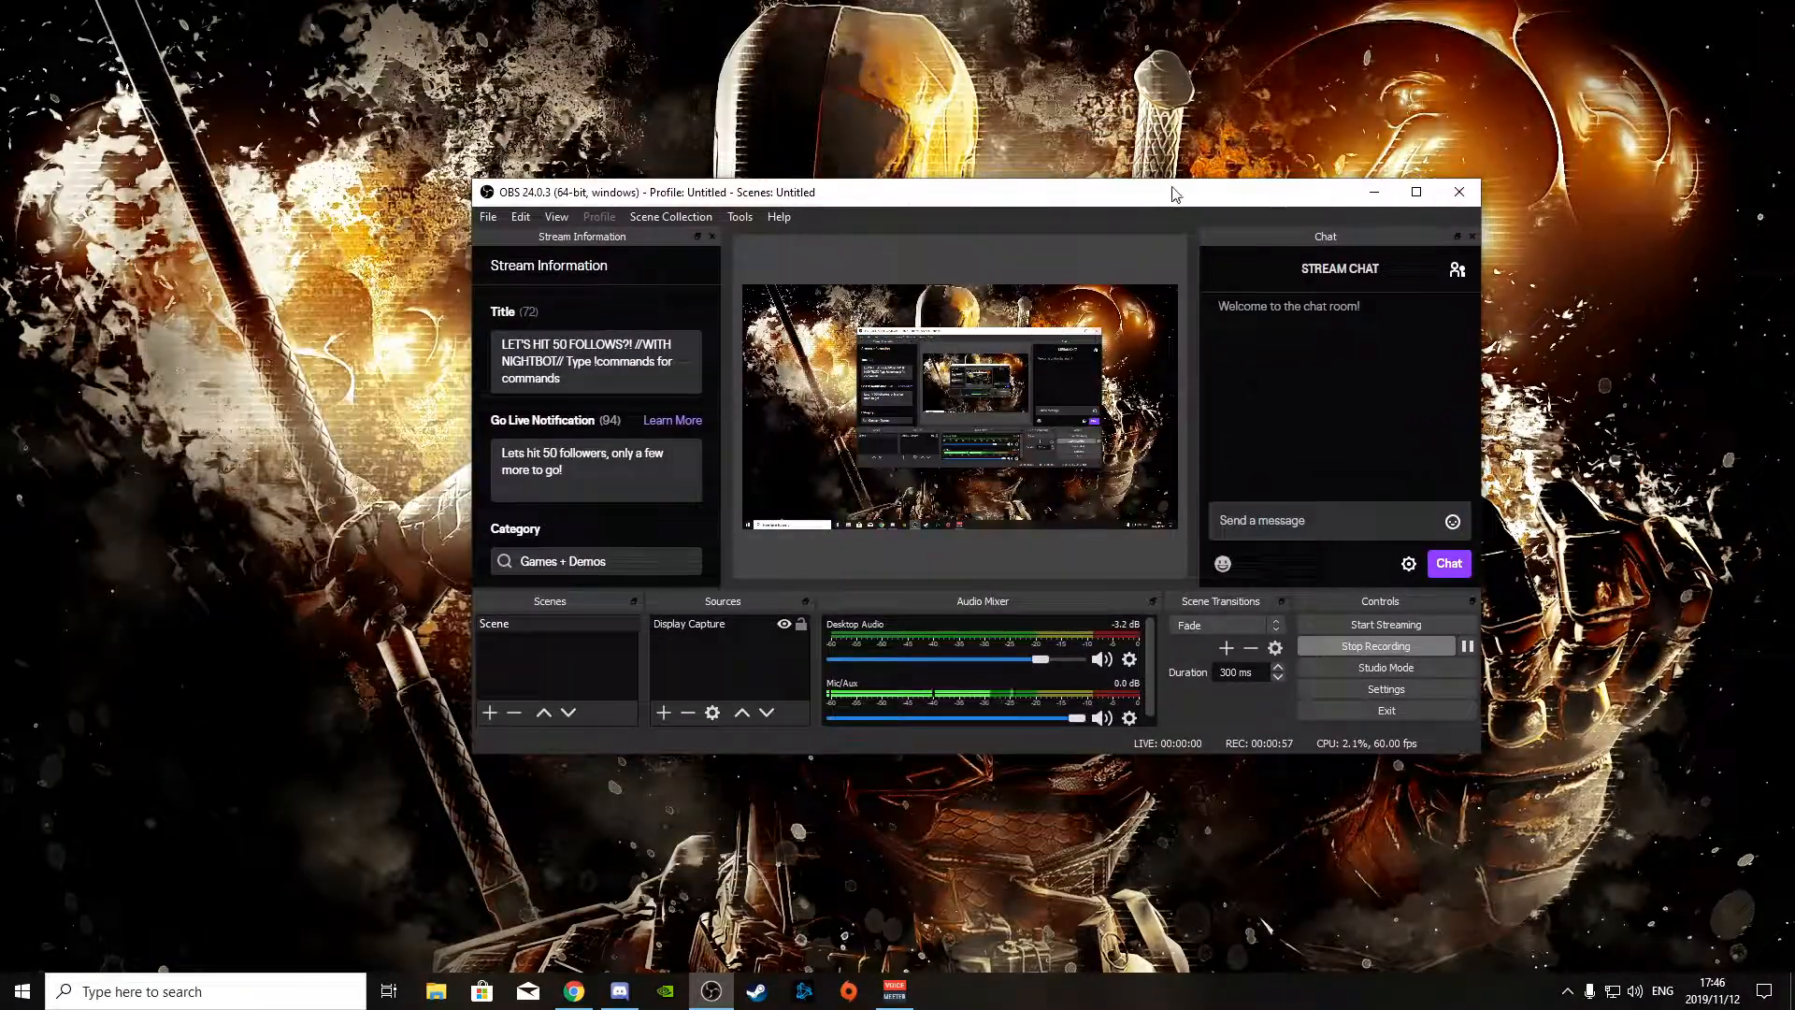
left_click_drag(1176, 179, 1057, 107)
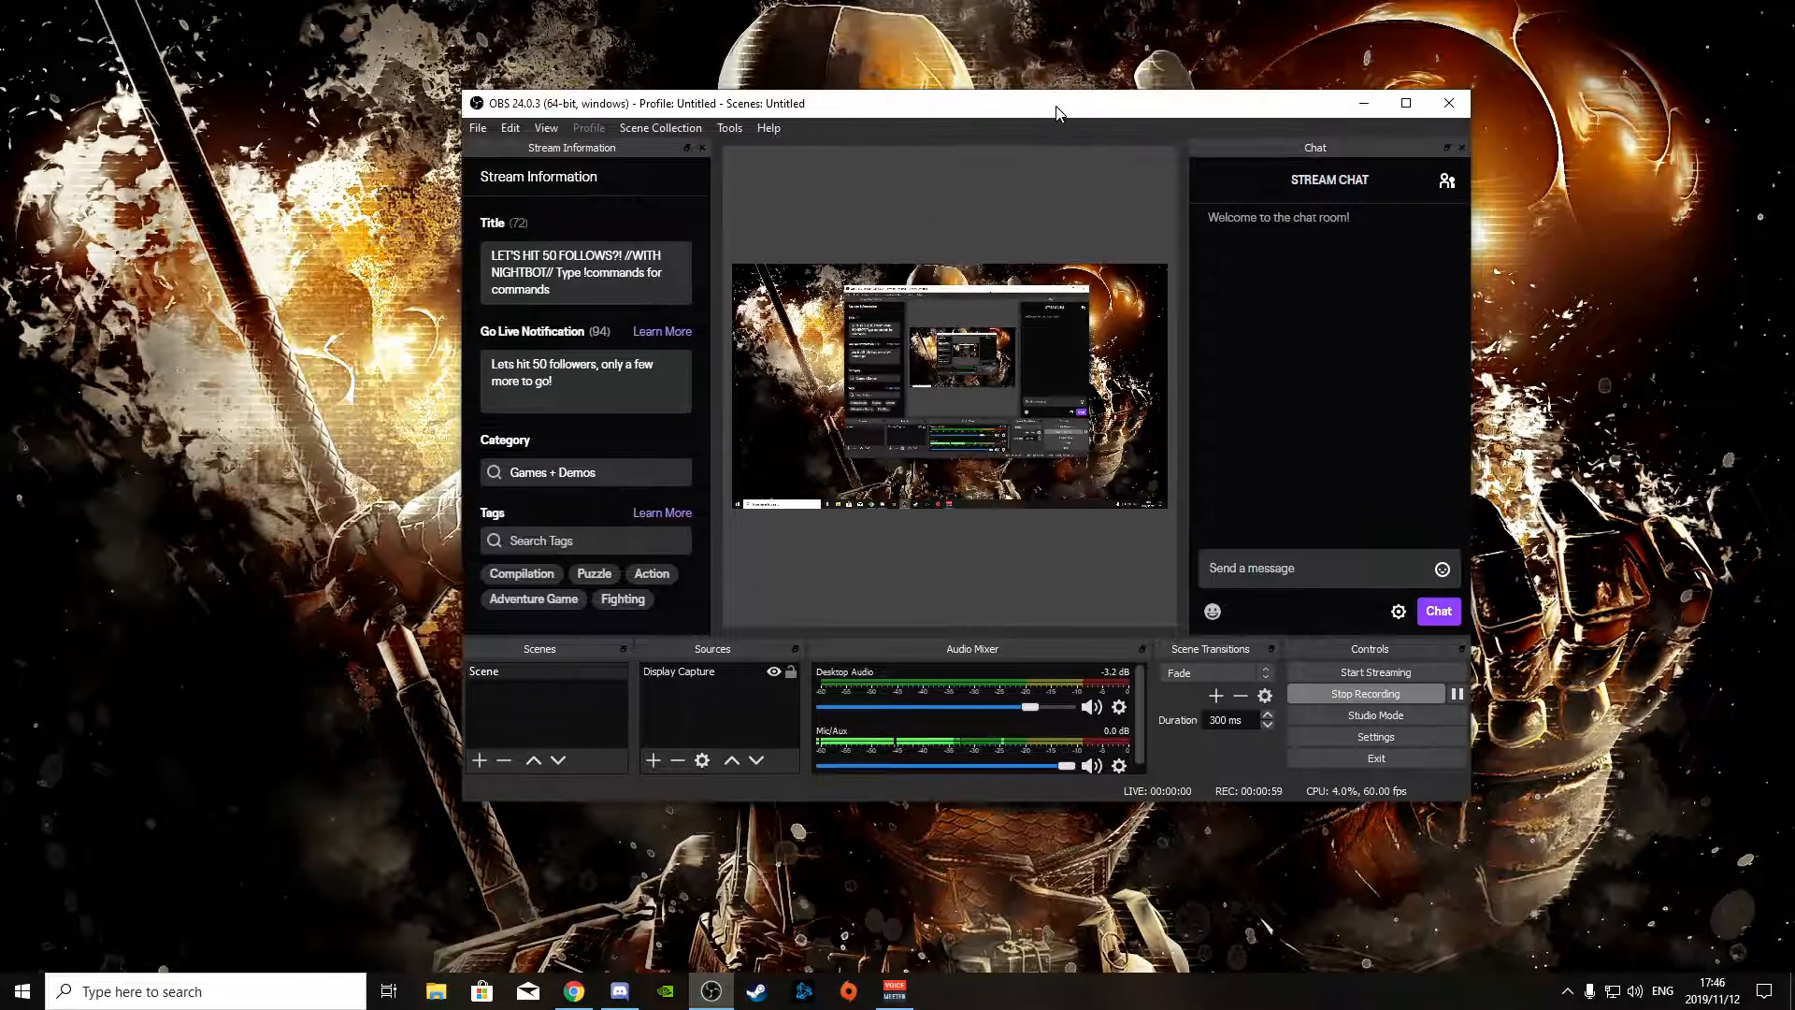
double_click(1057, 107)
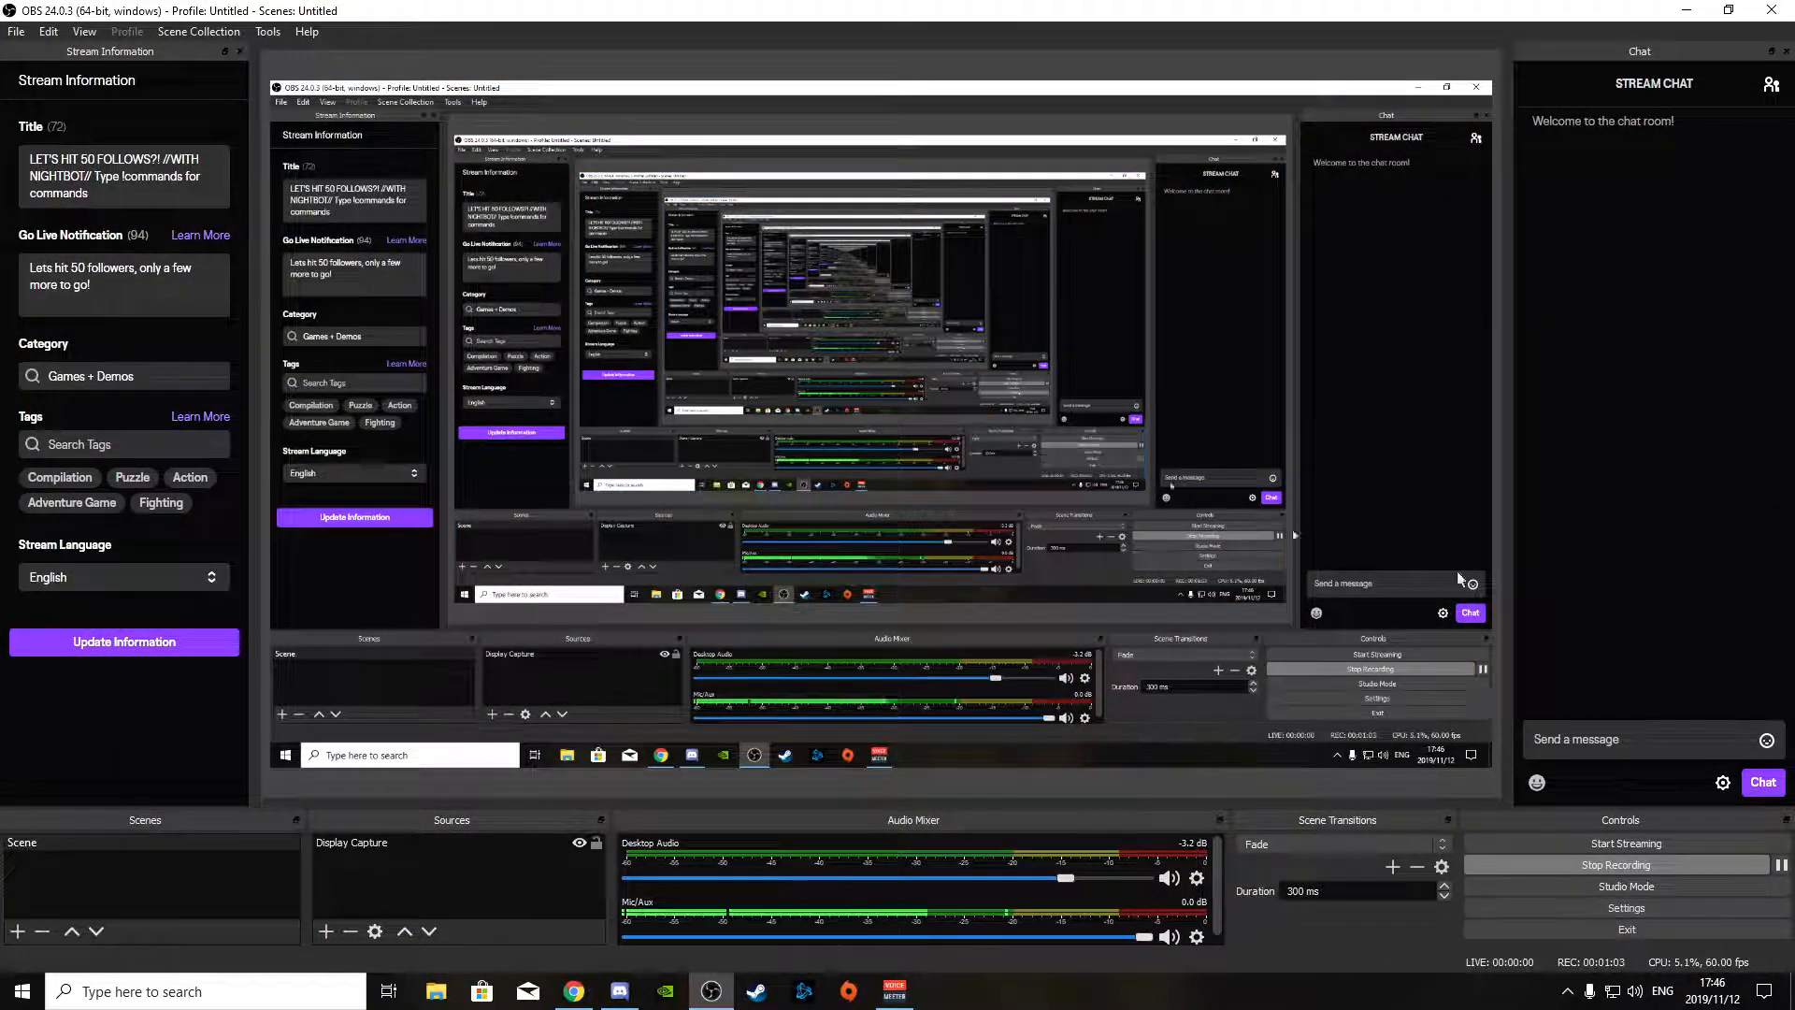
left_click_drag(968, 14, 943, 188)
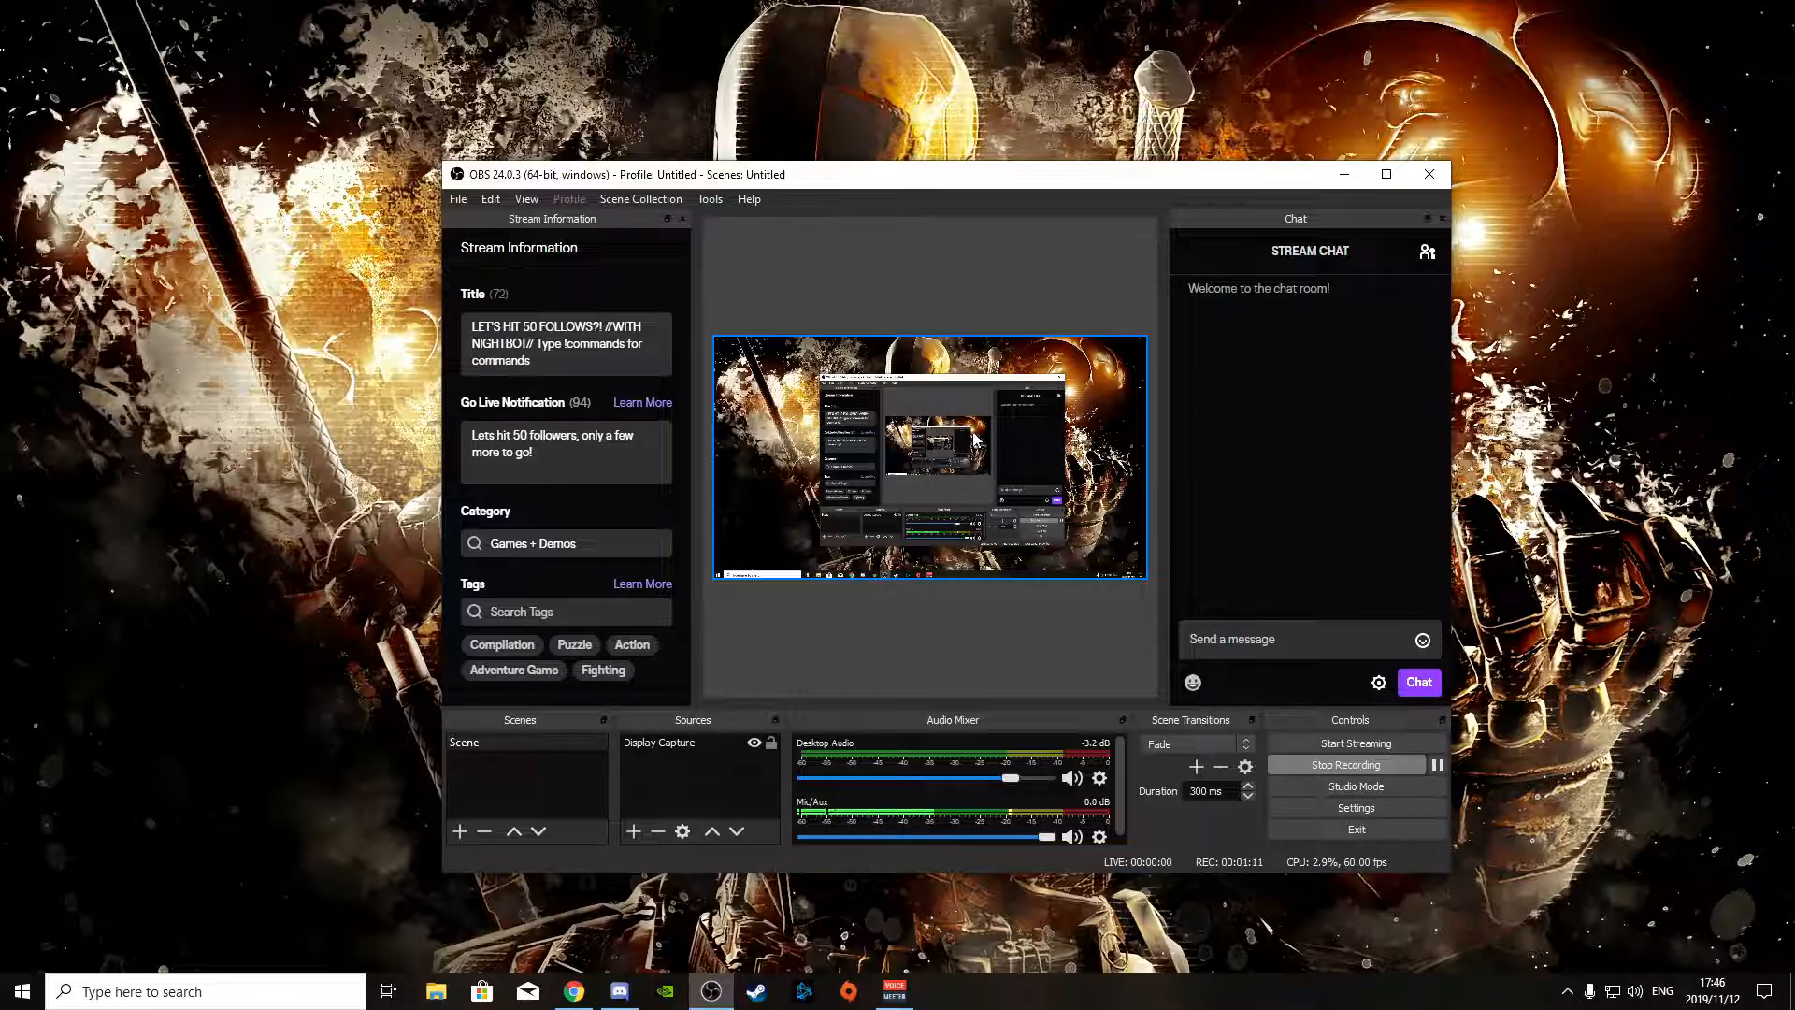
- Open OBS Settings and stretch the dialog to nearly fill the screen
left_click(1355, 808)
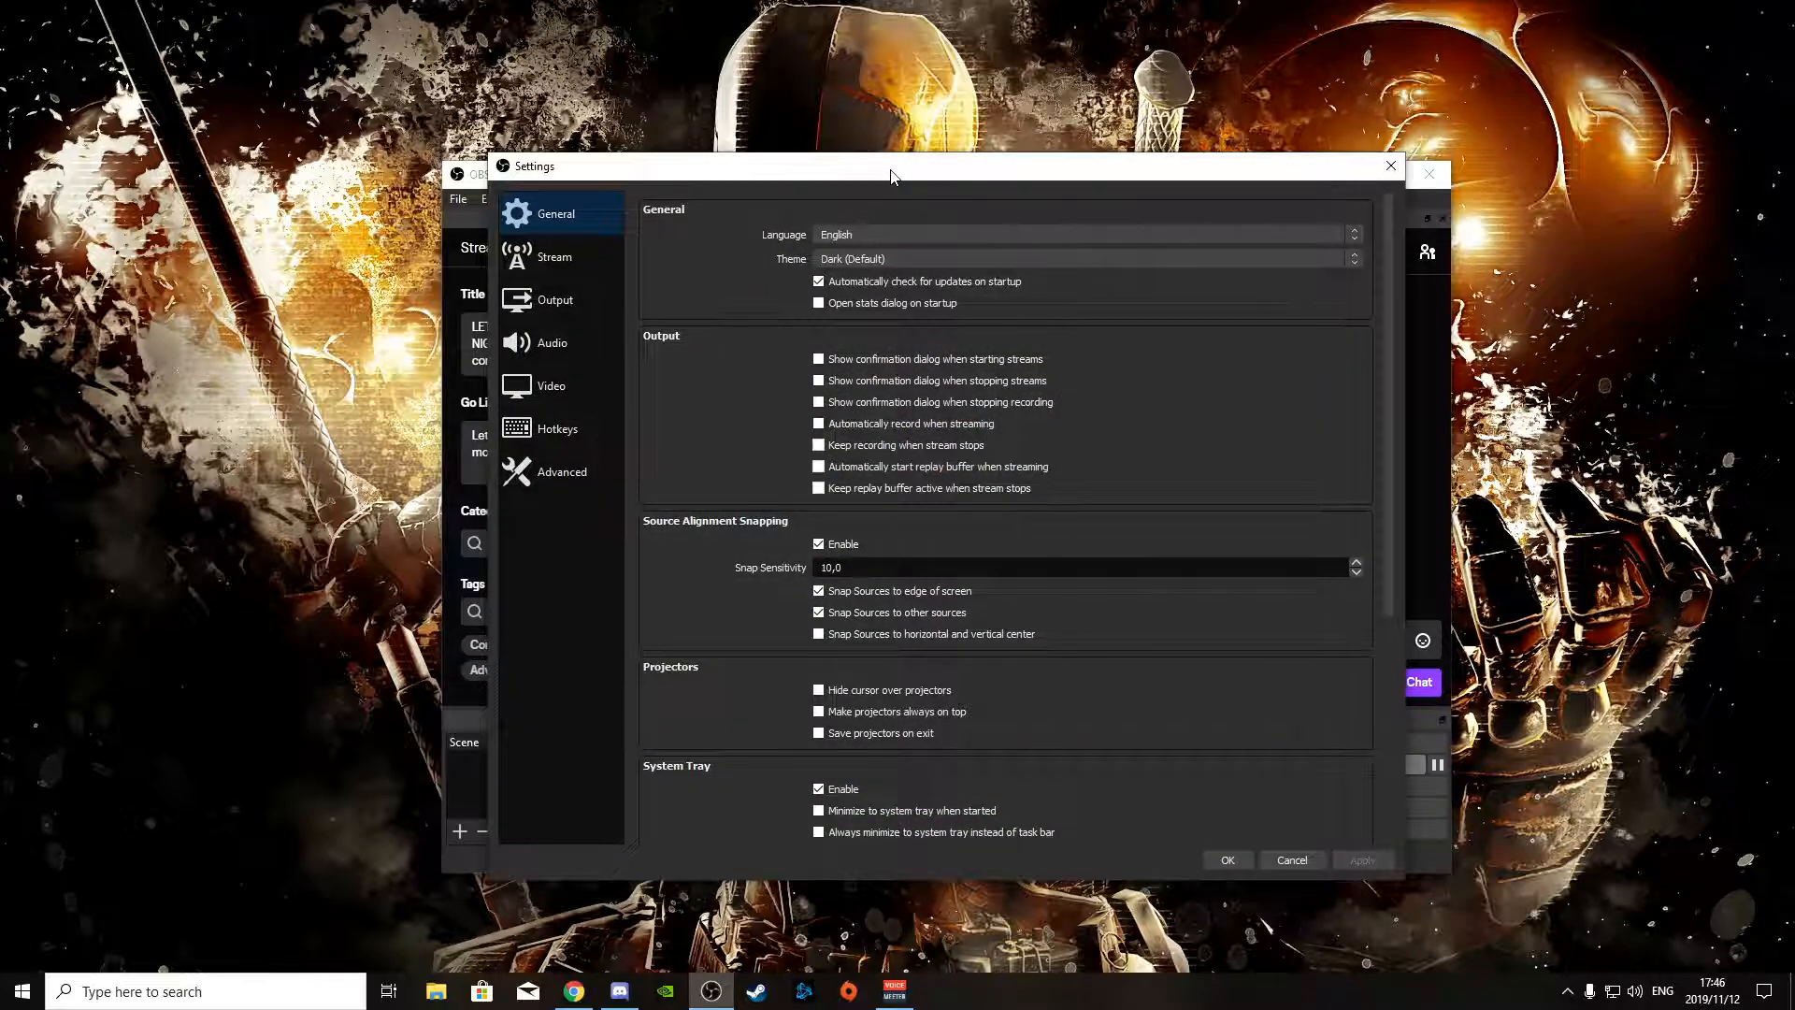
left_click_drag(891, 175, 1168, 210)
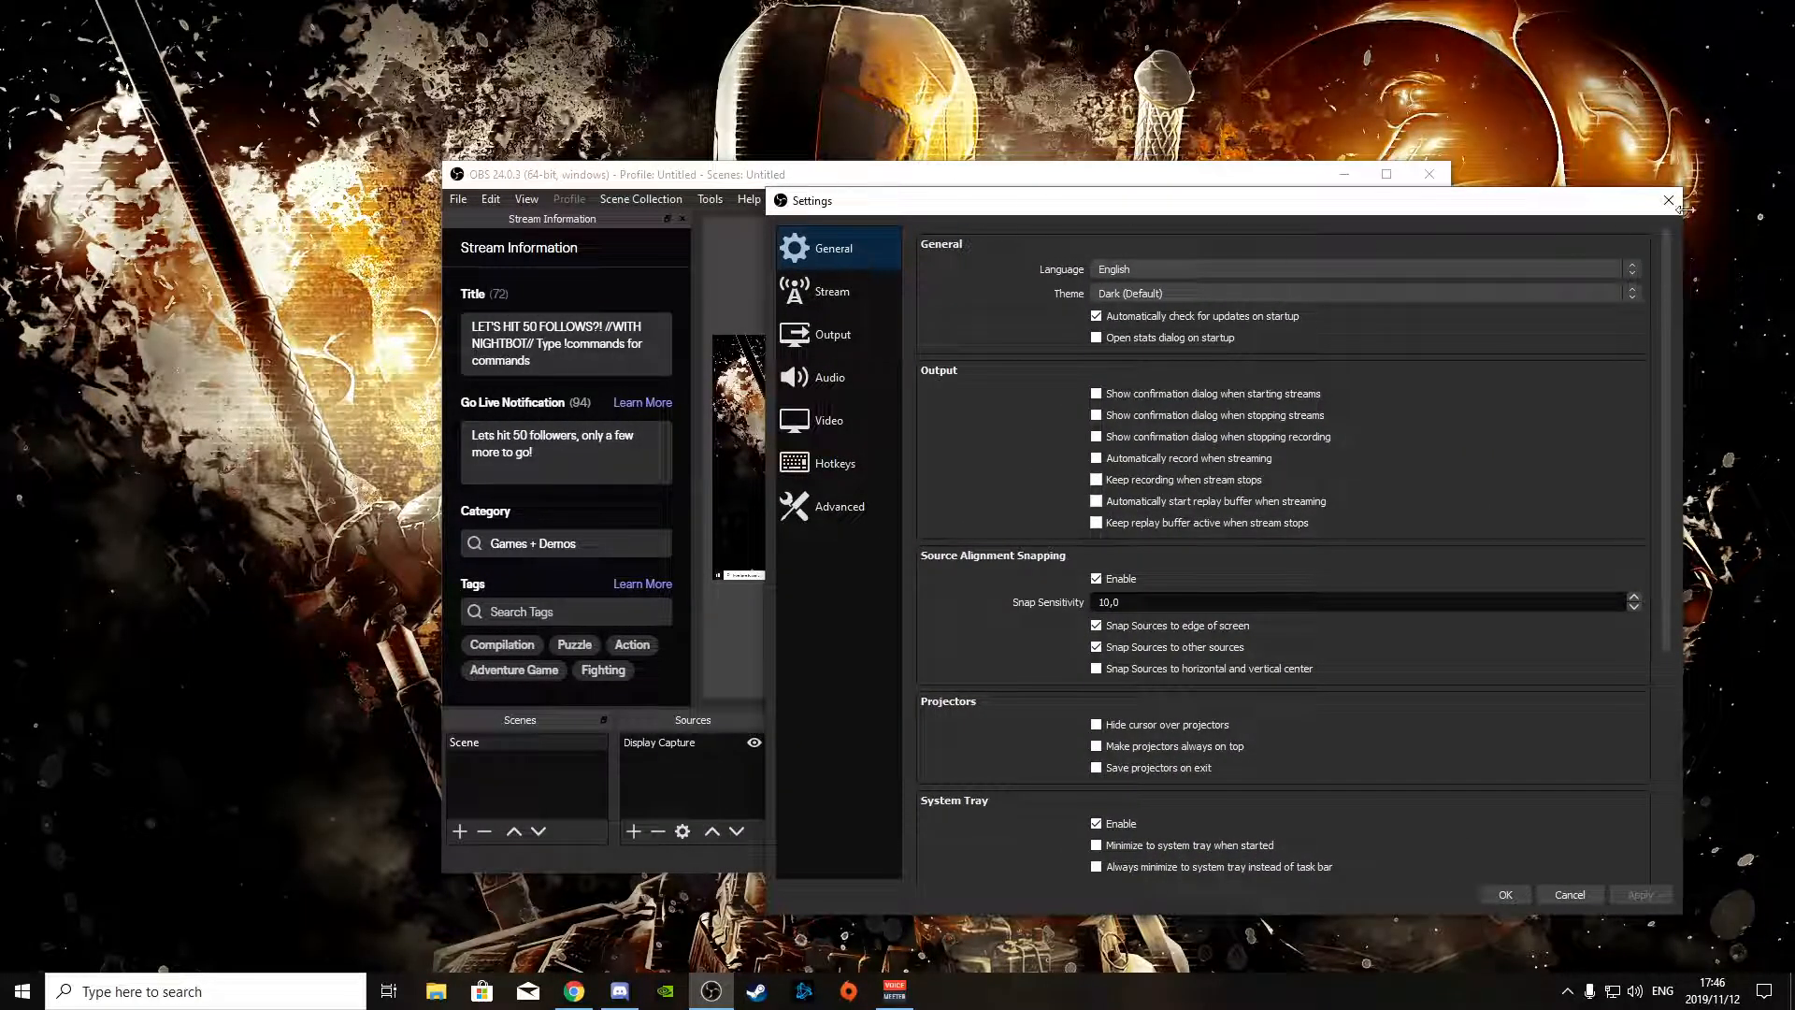
left_click(1669, 200)
left_click_drag(1134, 176, 0, 177)
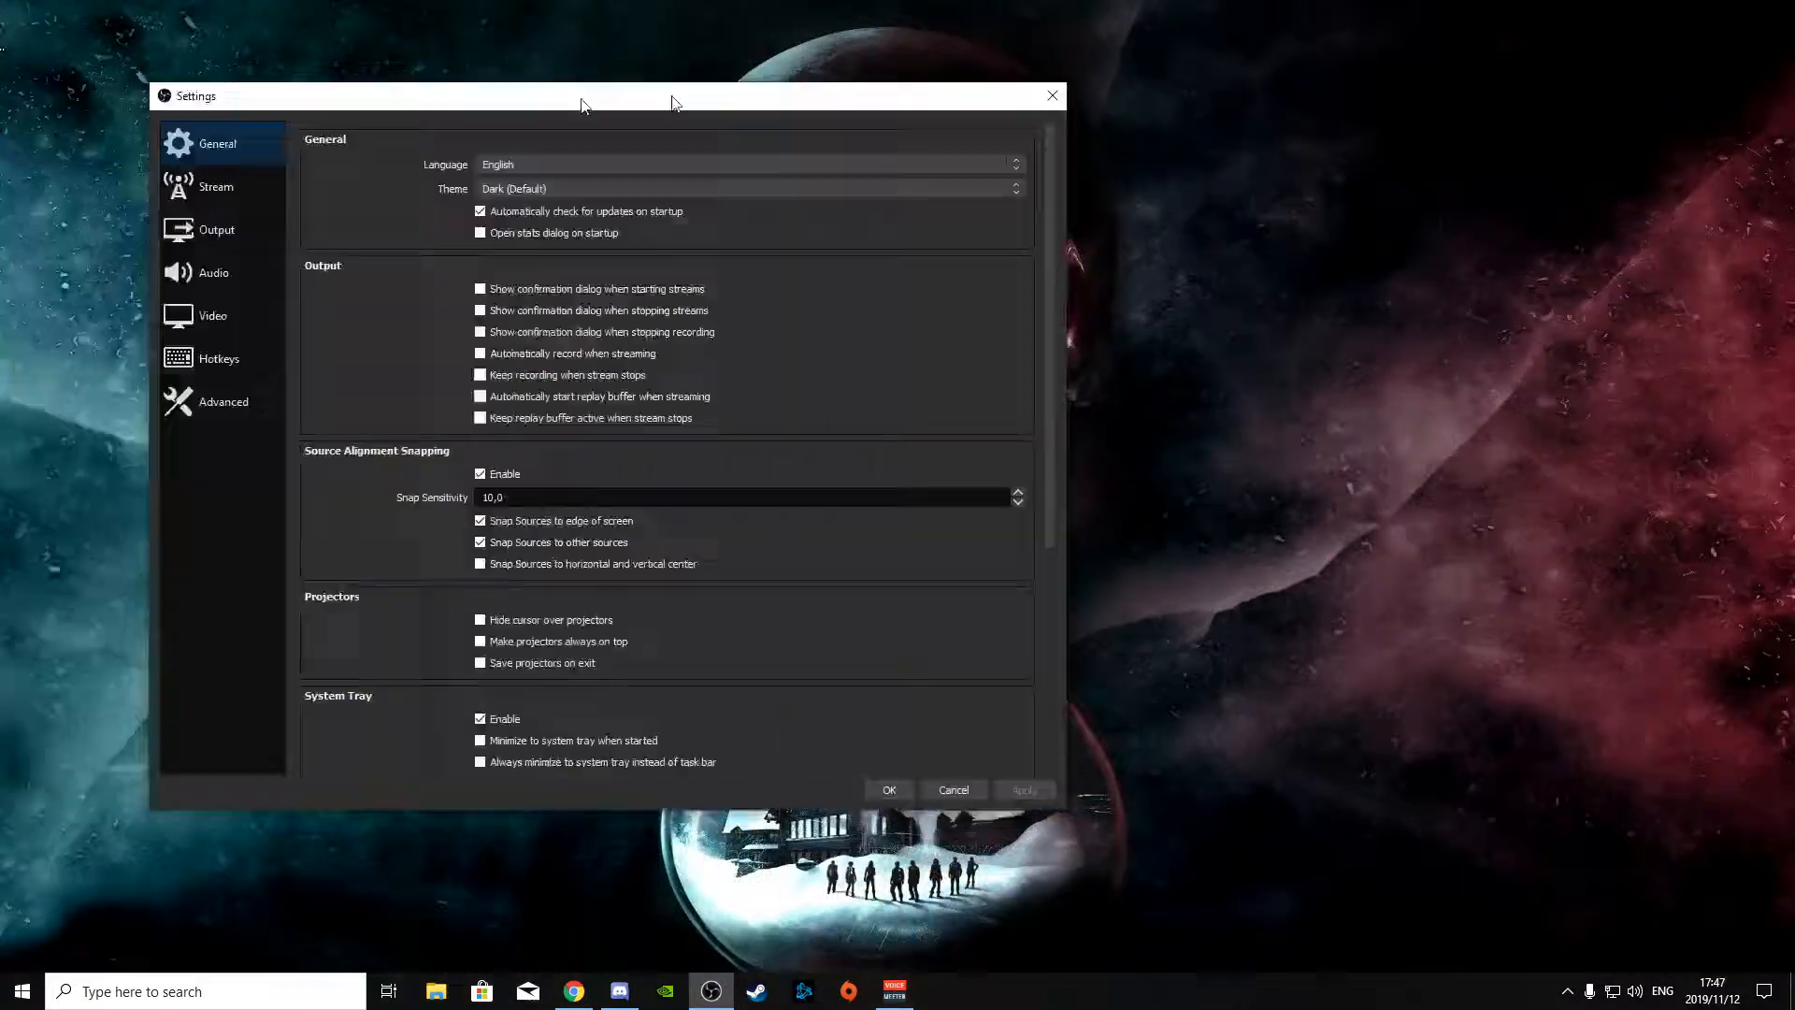
left_click_drag(670, 98, 961, 126)
left_click_drag(1239, 104, 1225, 1)
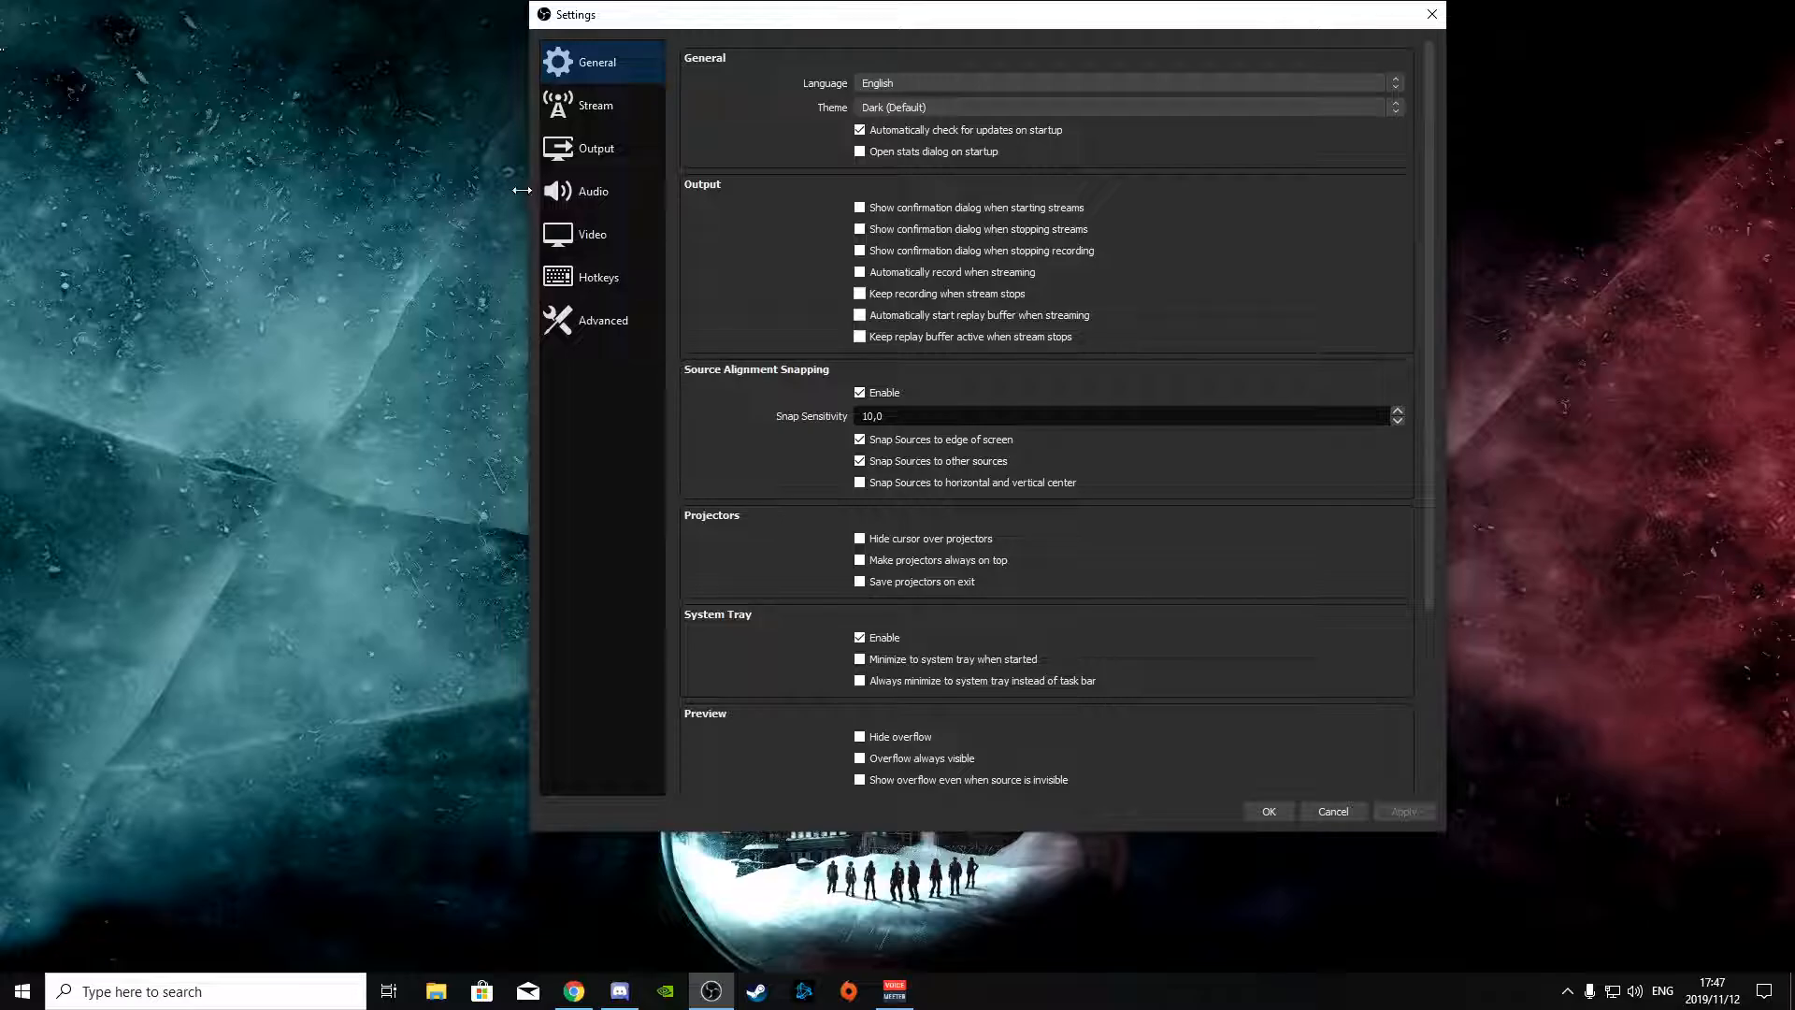
left_click_drag(521, 190, 76, 217)
left_click_drag(1439, 217, 1761, 346)
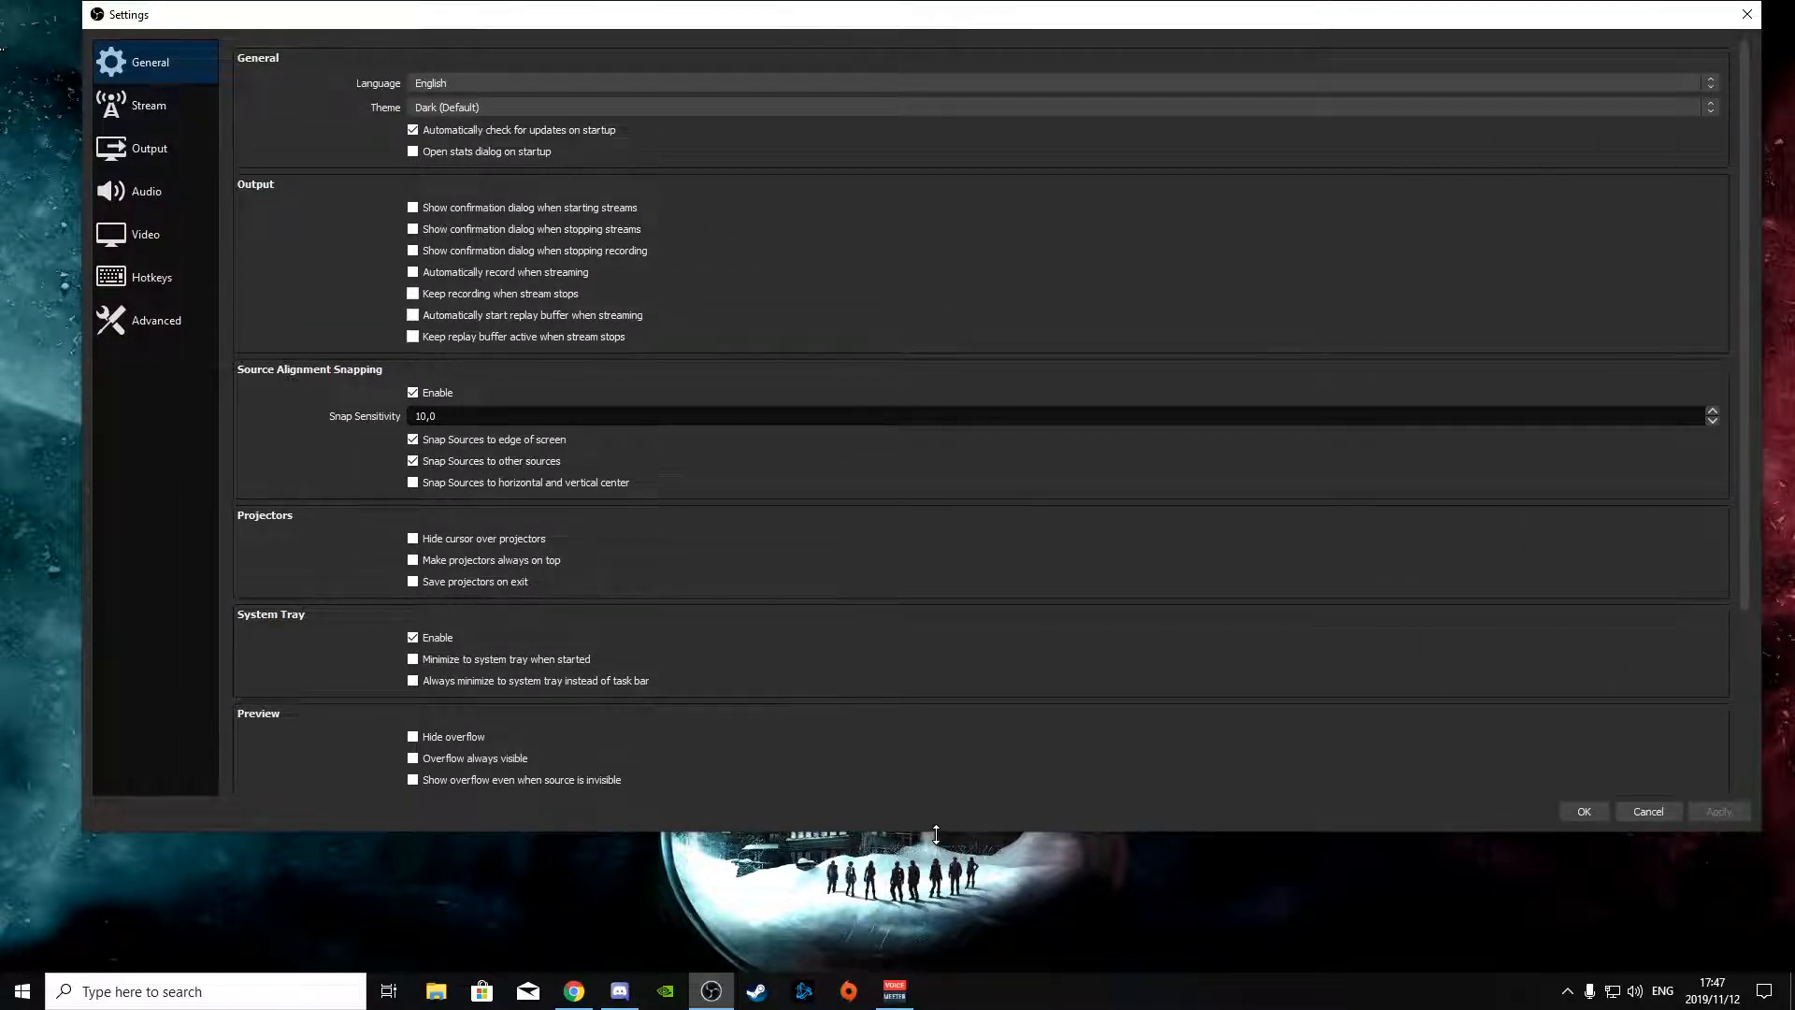
left_click_drag(935, 828, 926, 991)
left_click_drag(480, 22, 491, 58)
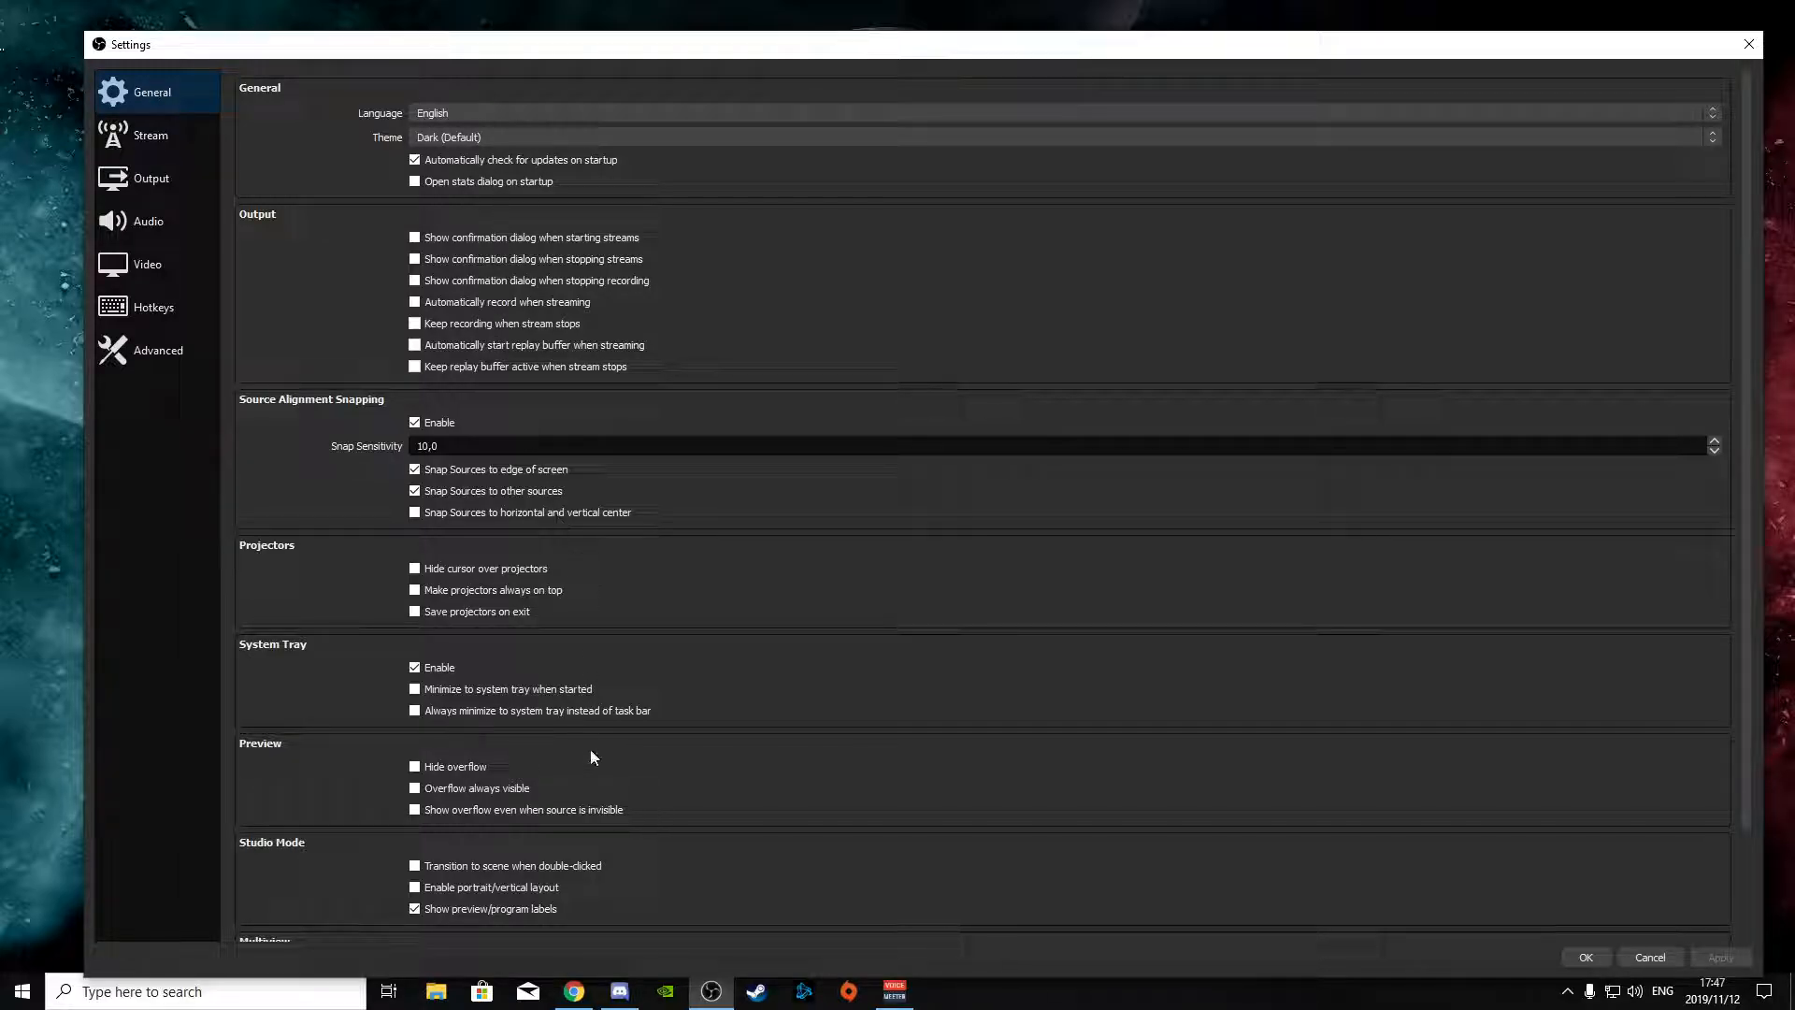
- Keep English after previewing the Acri and System themes, return to Dark (Default), and view Stream settings
scroll(357, 342, "down", 3)
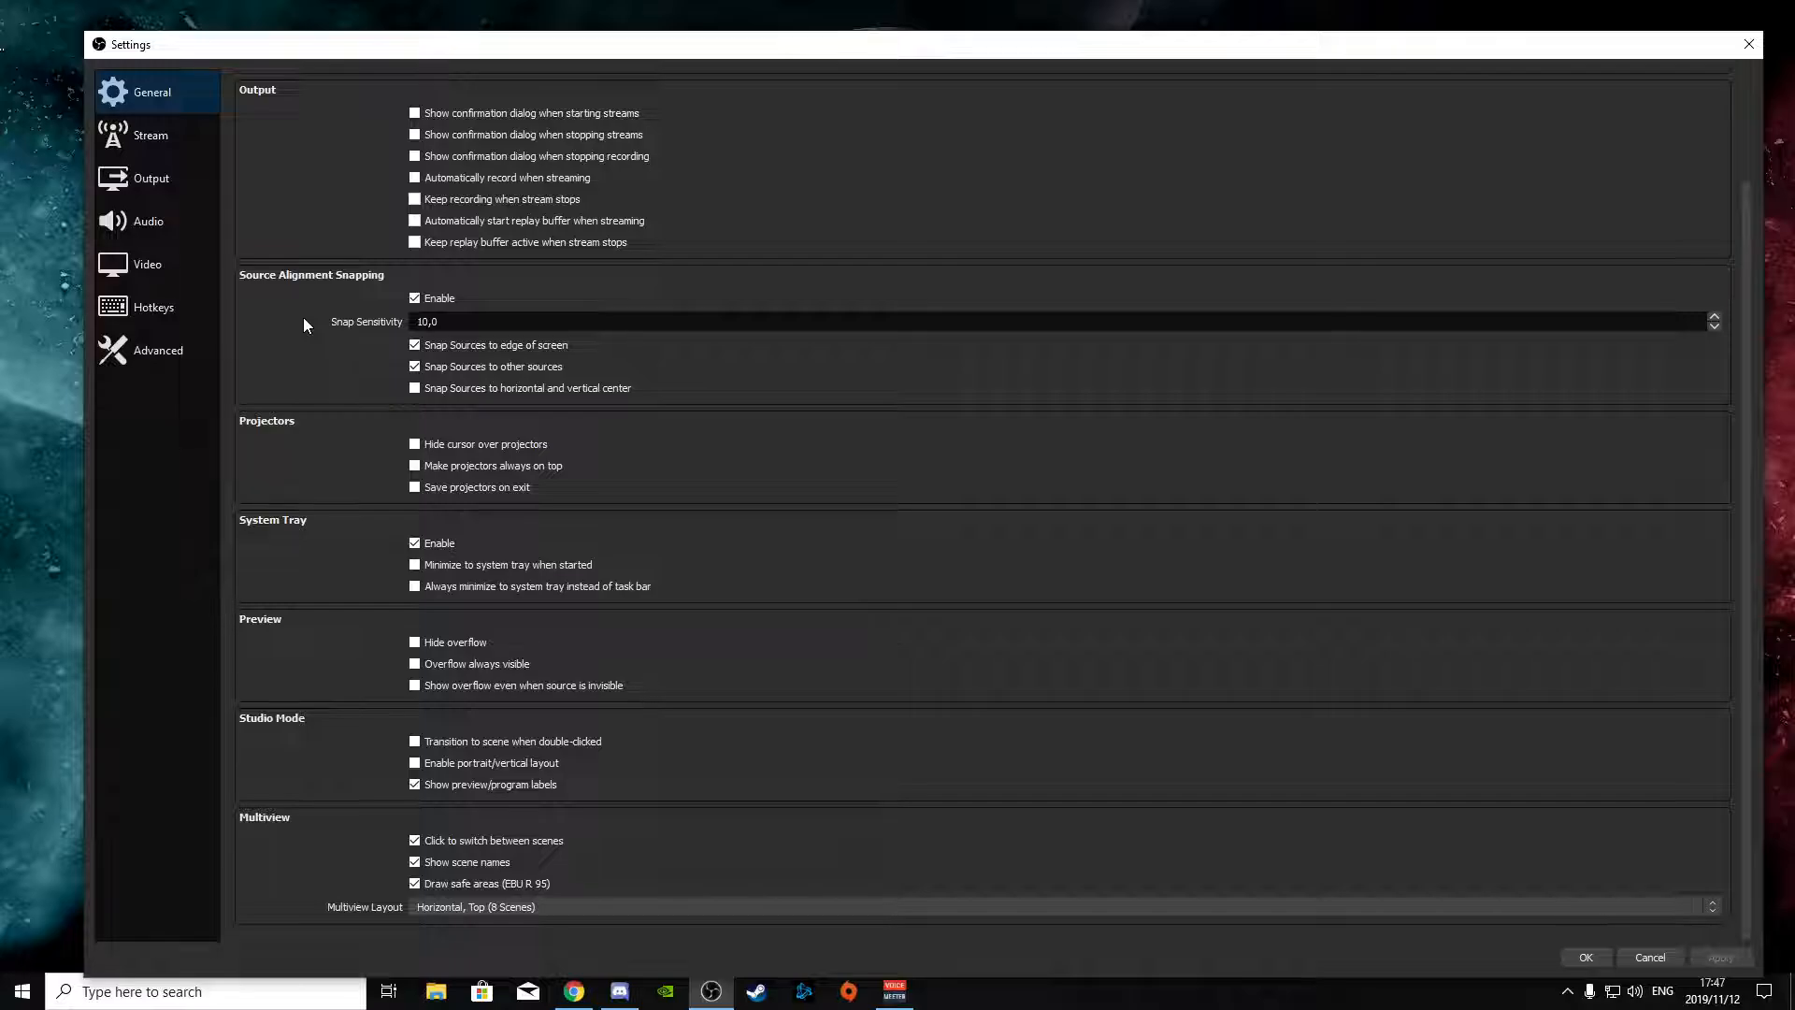
scroll(316, 343, "up", 3)
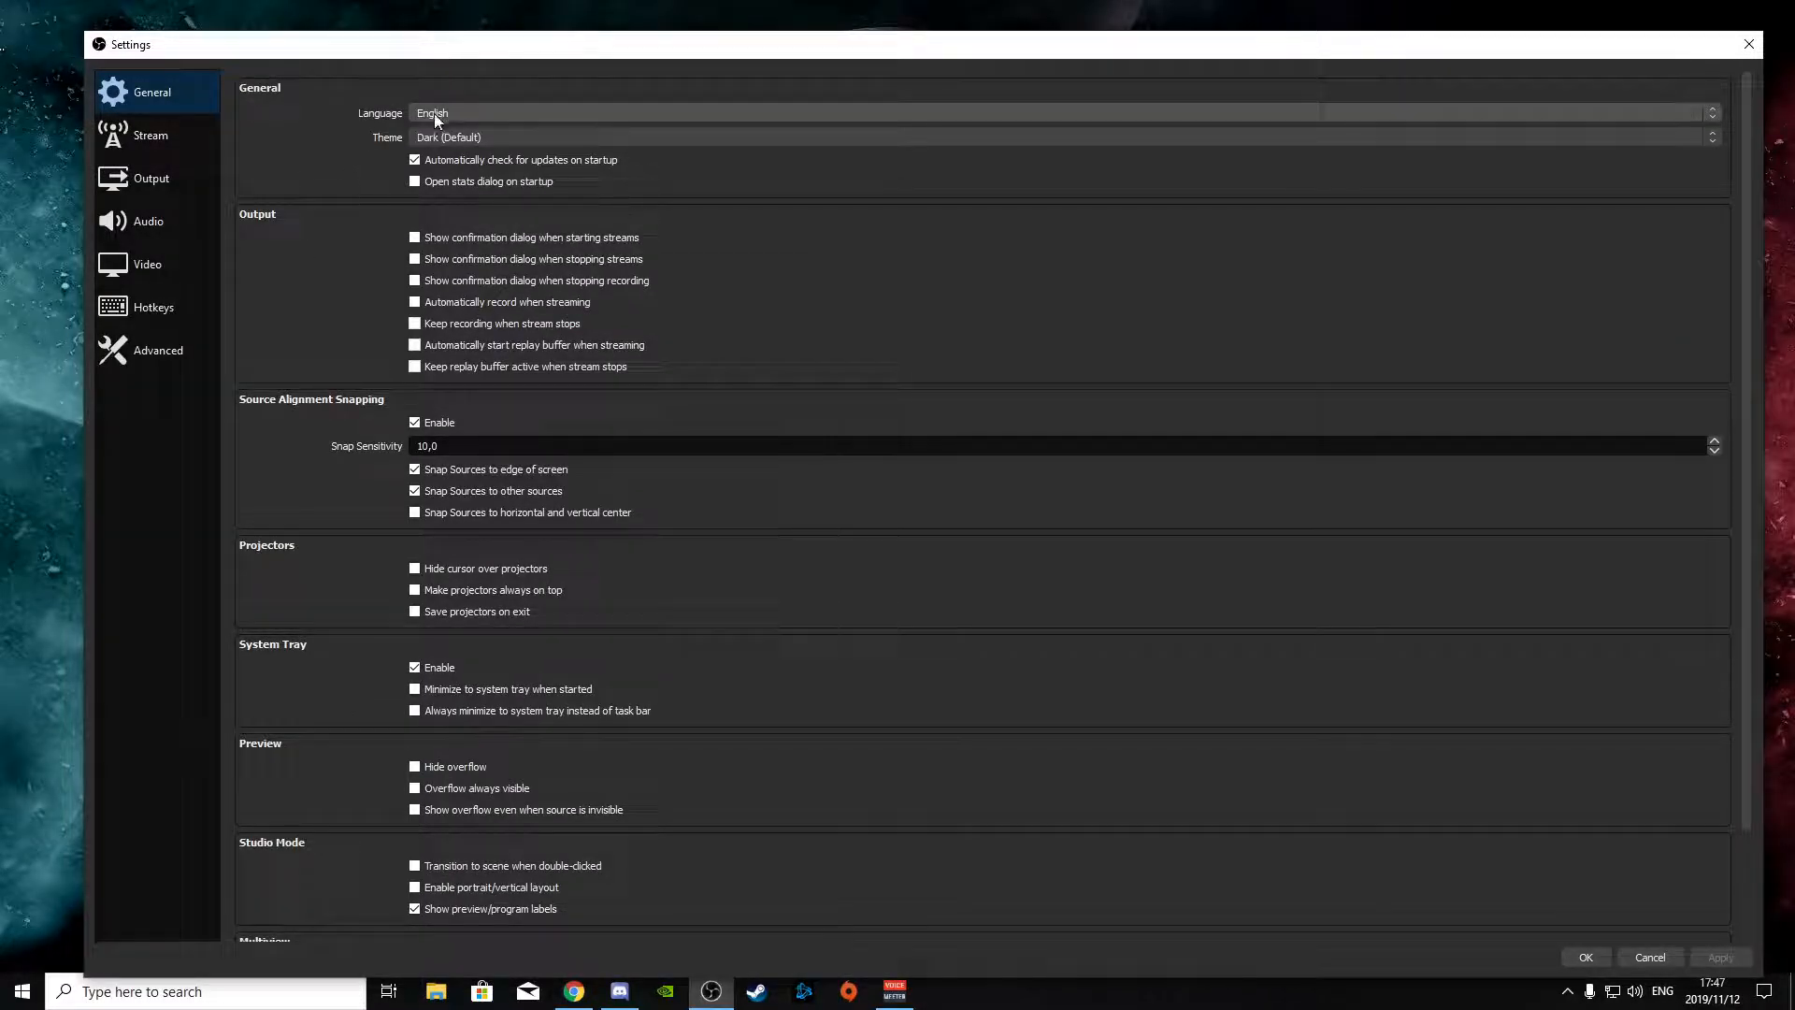
left_click(470, 112)
left_click(524, 93)
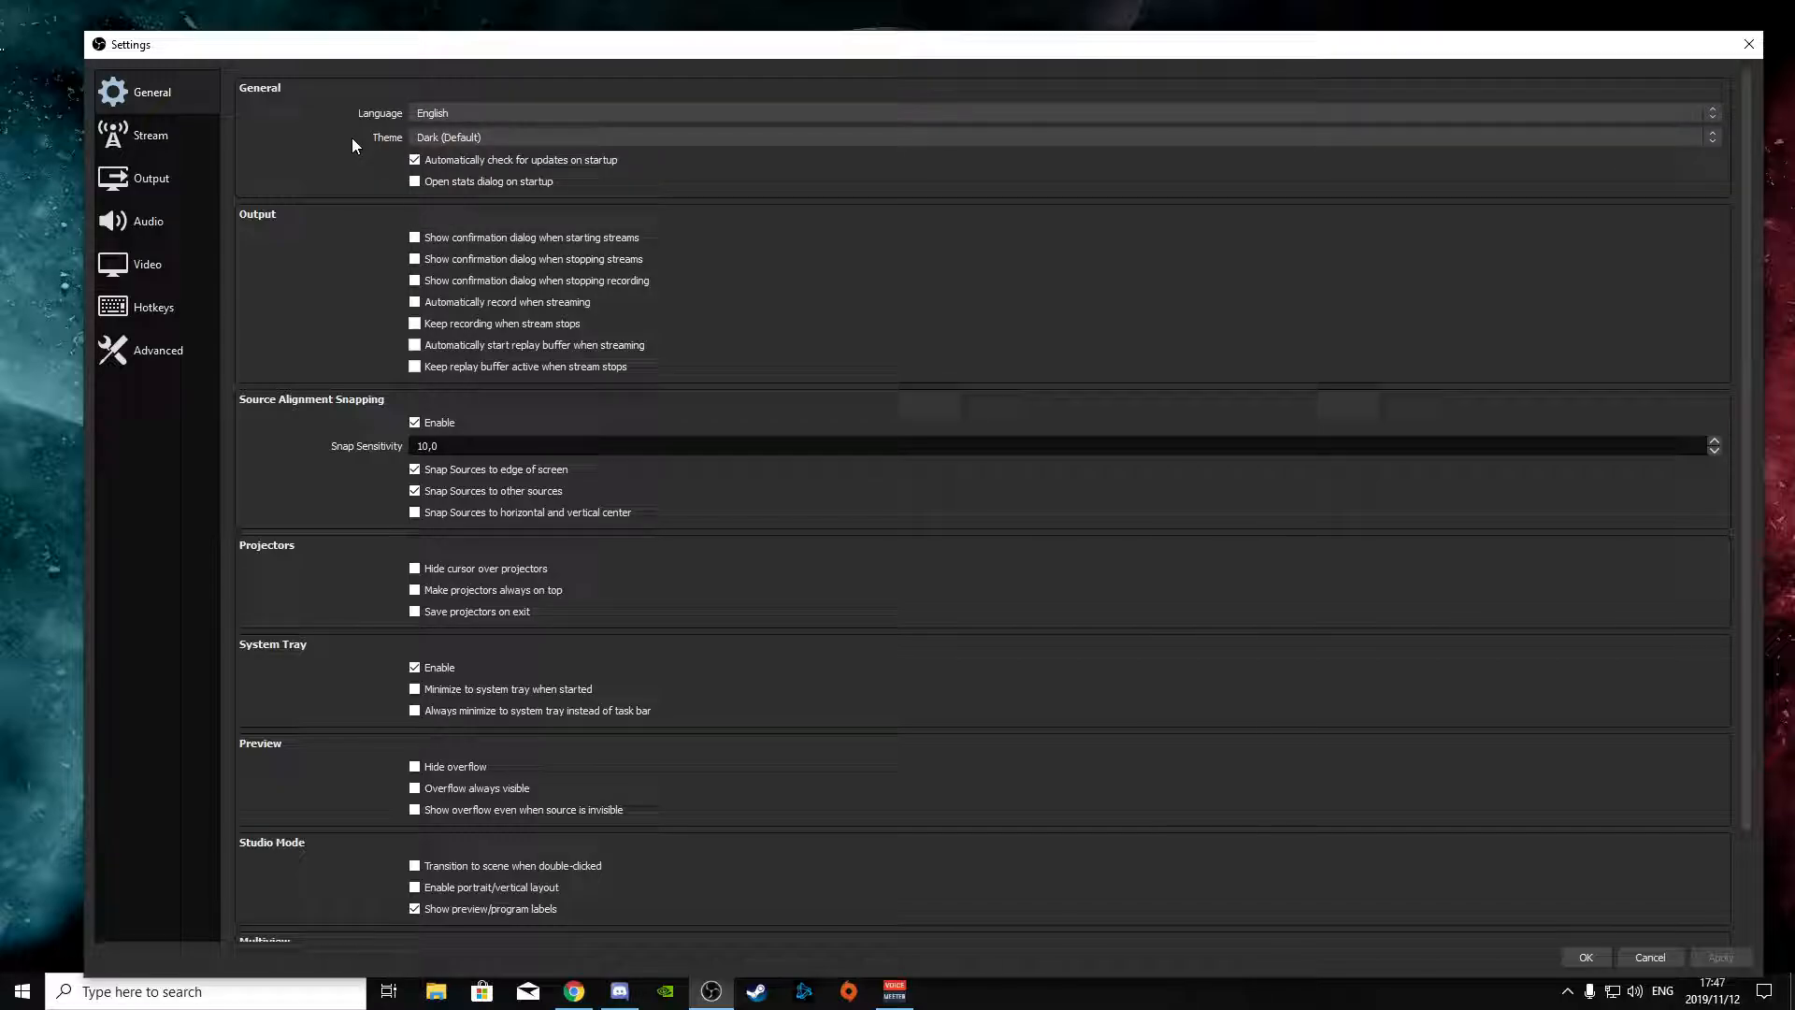
left_click(481, 135)
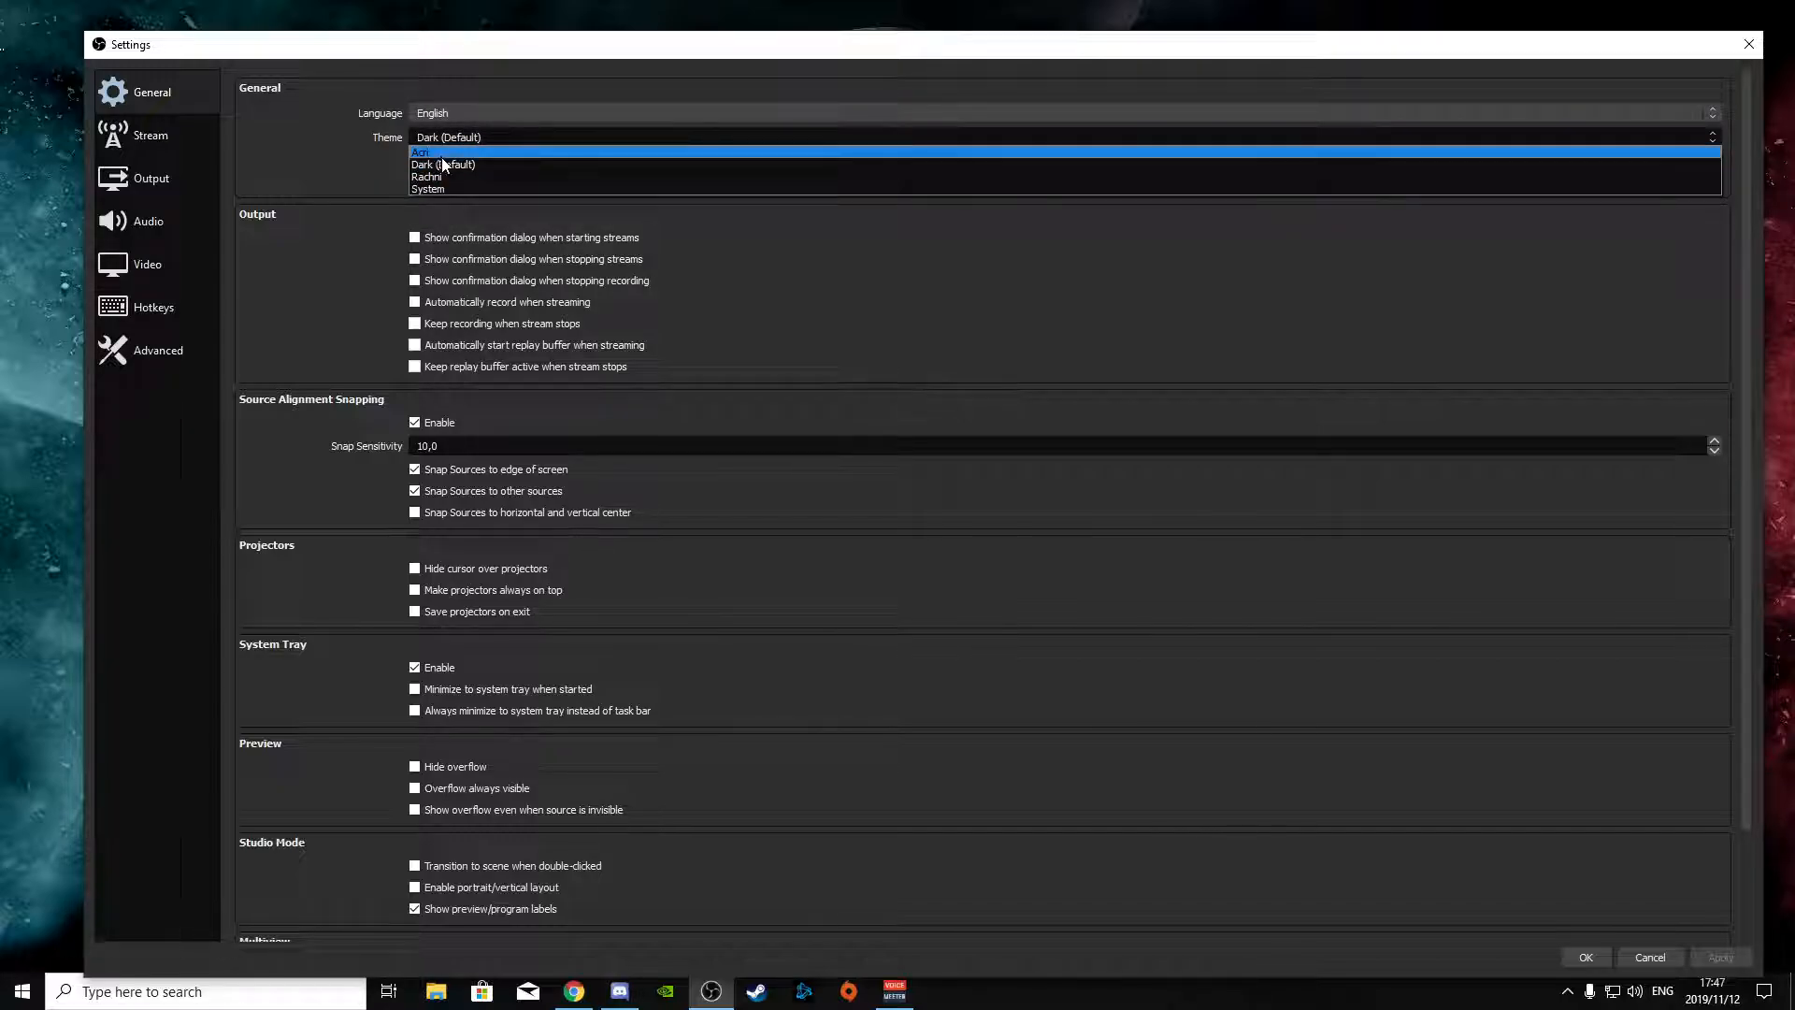
left_click(441, 154)
left_click(434, 150)
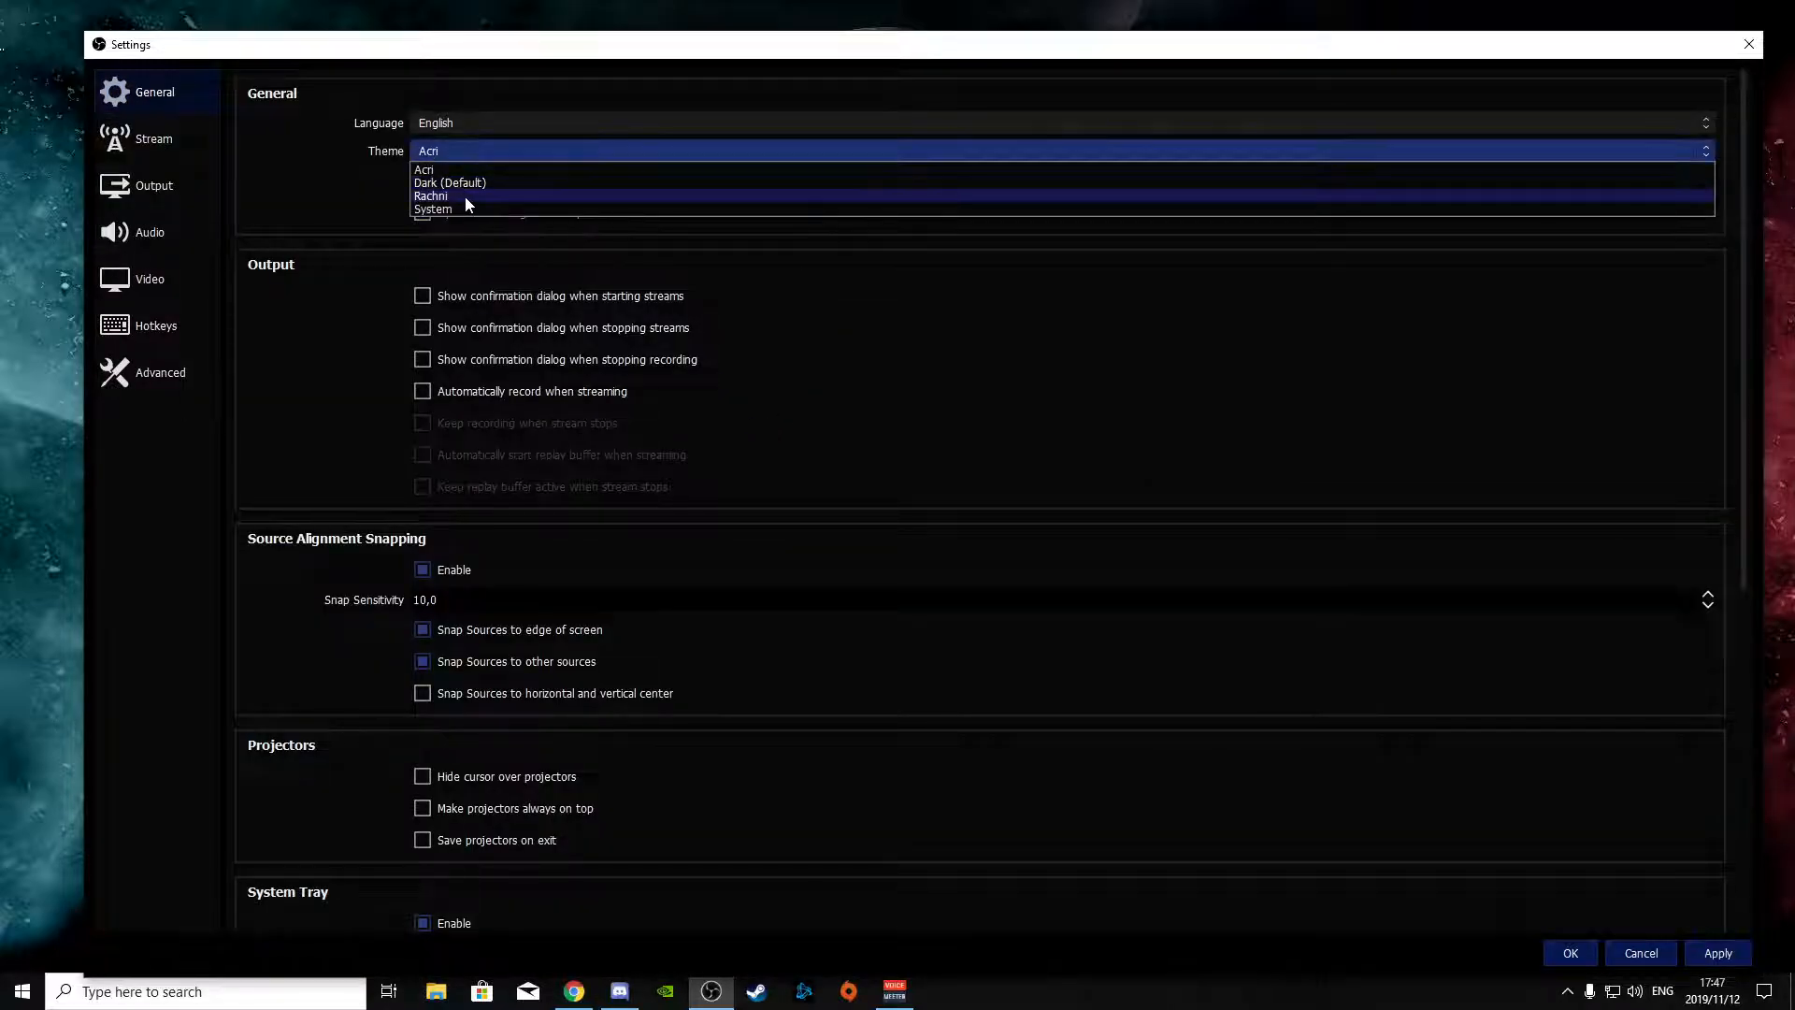
left_click(467, 196)
left_click(459, 127)
left_click(459, 156)
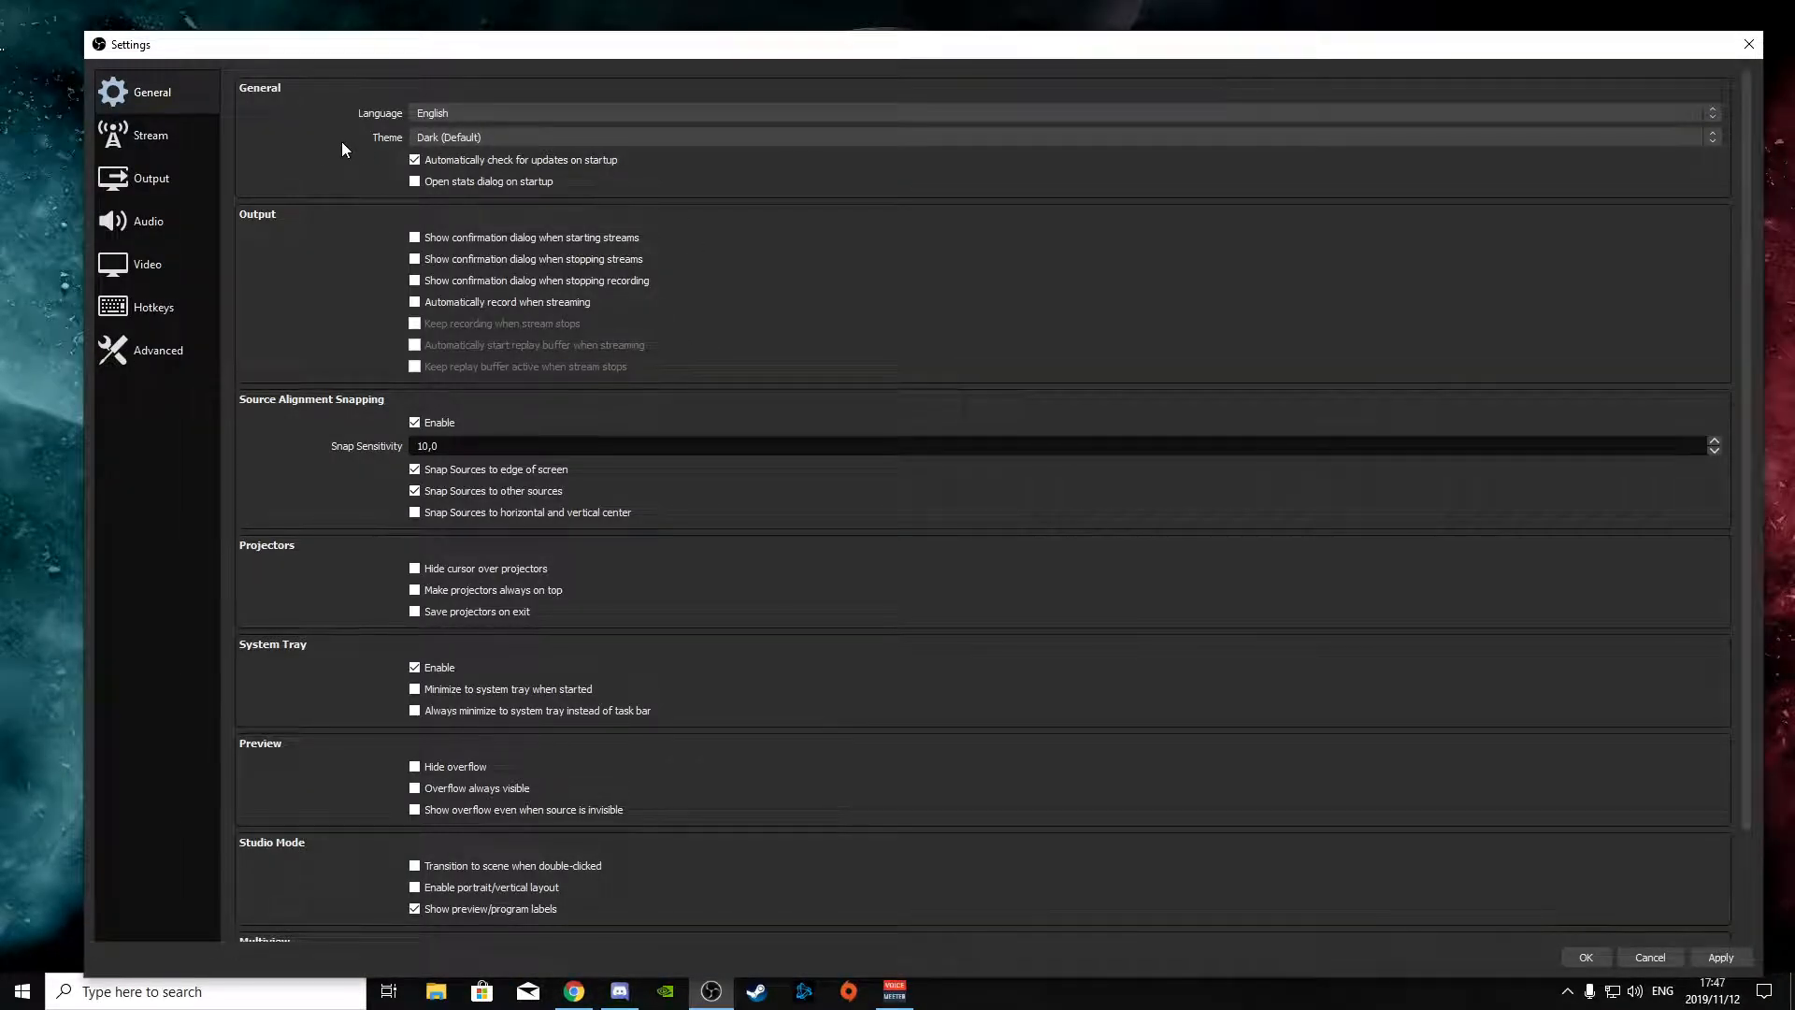
left_click(202, 138)
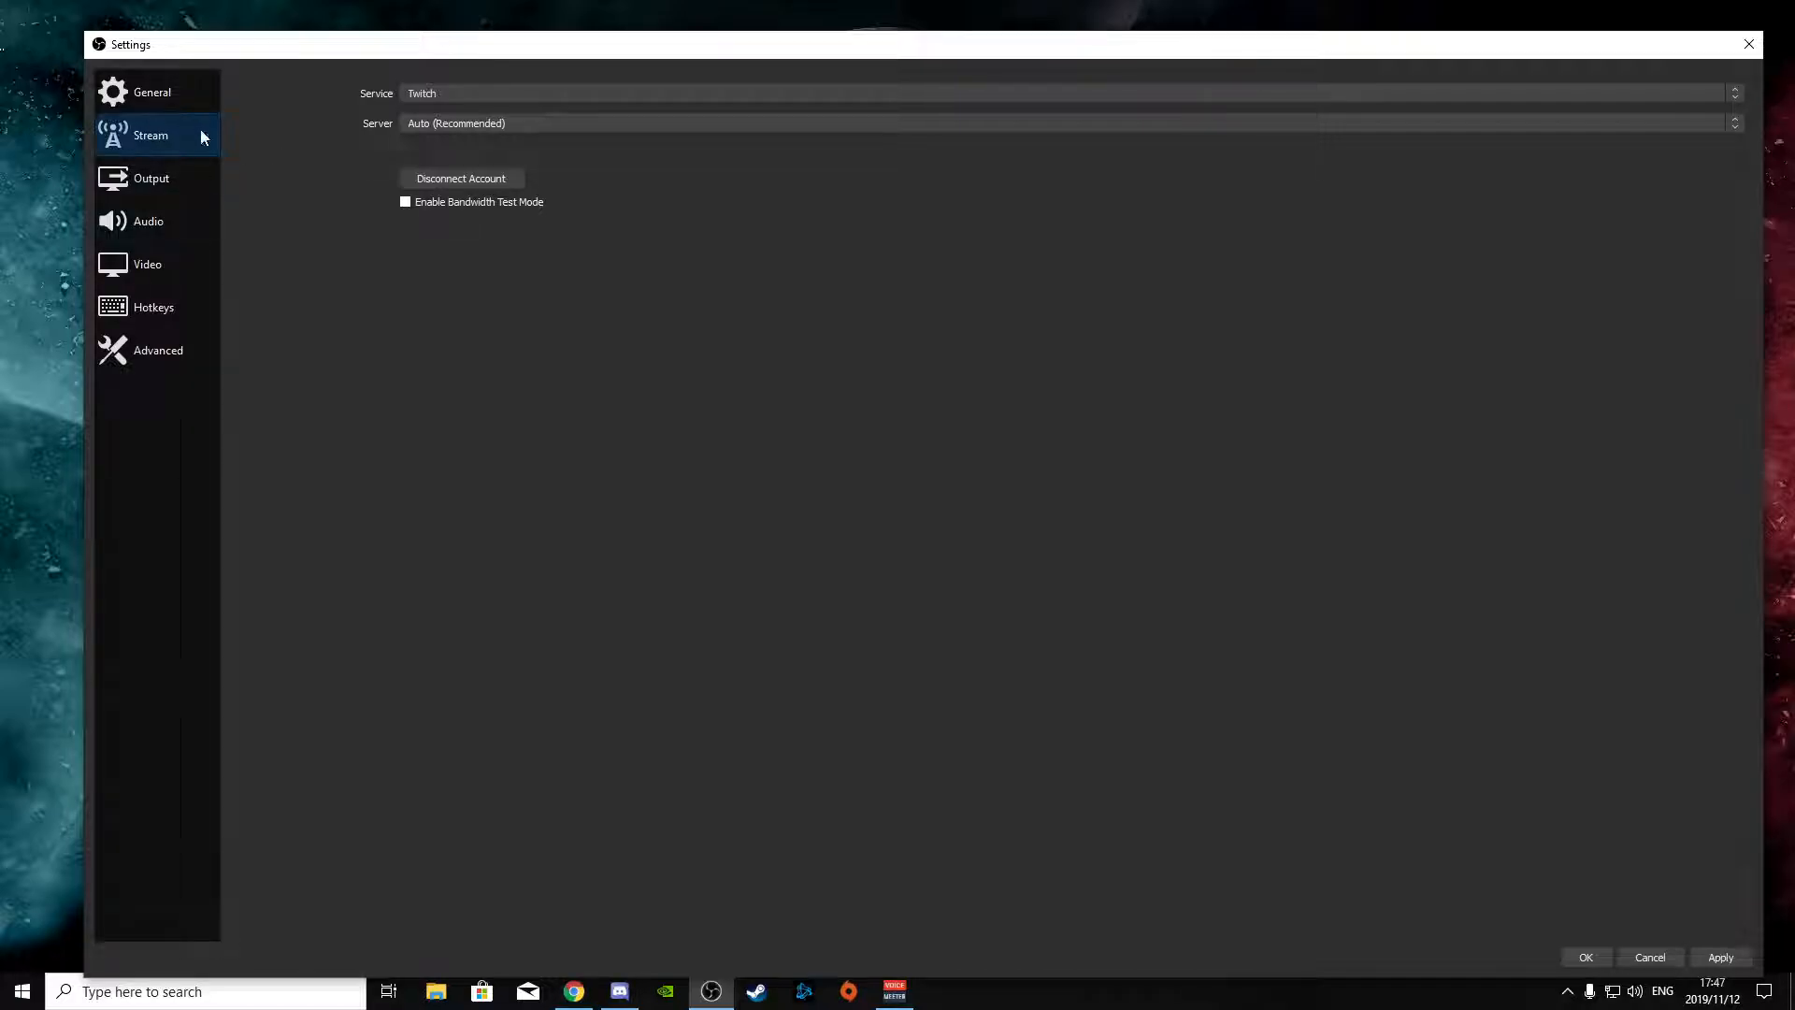
- Keep Twitch as the streaming service and confirm disconnecting the linked account
left_click(443, 91)
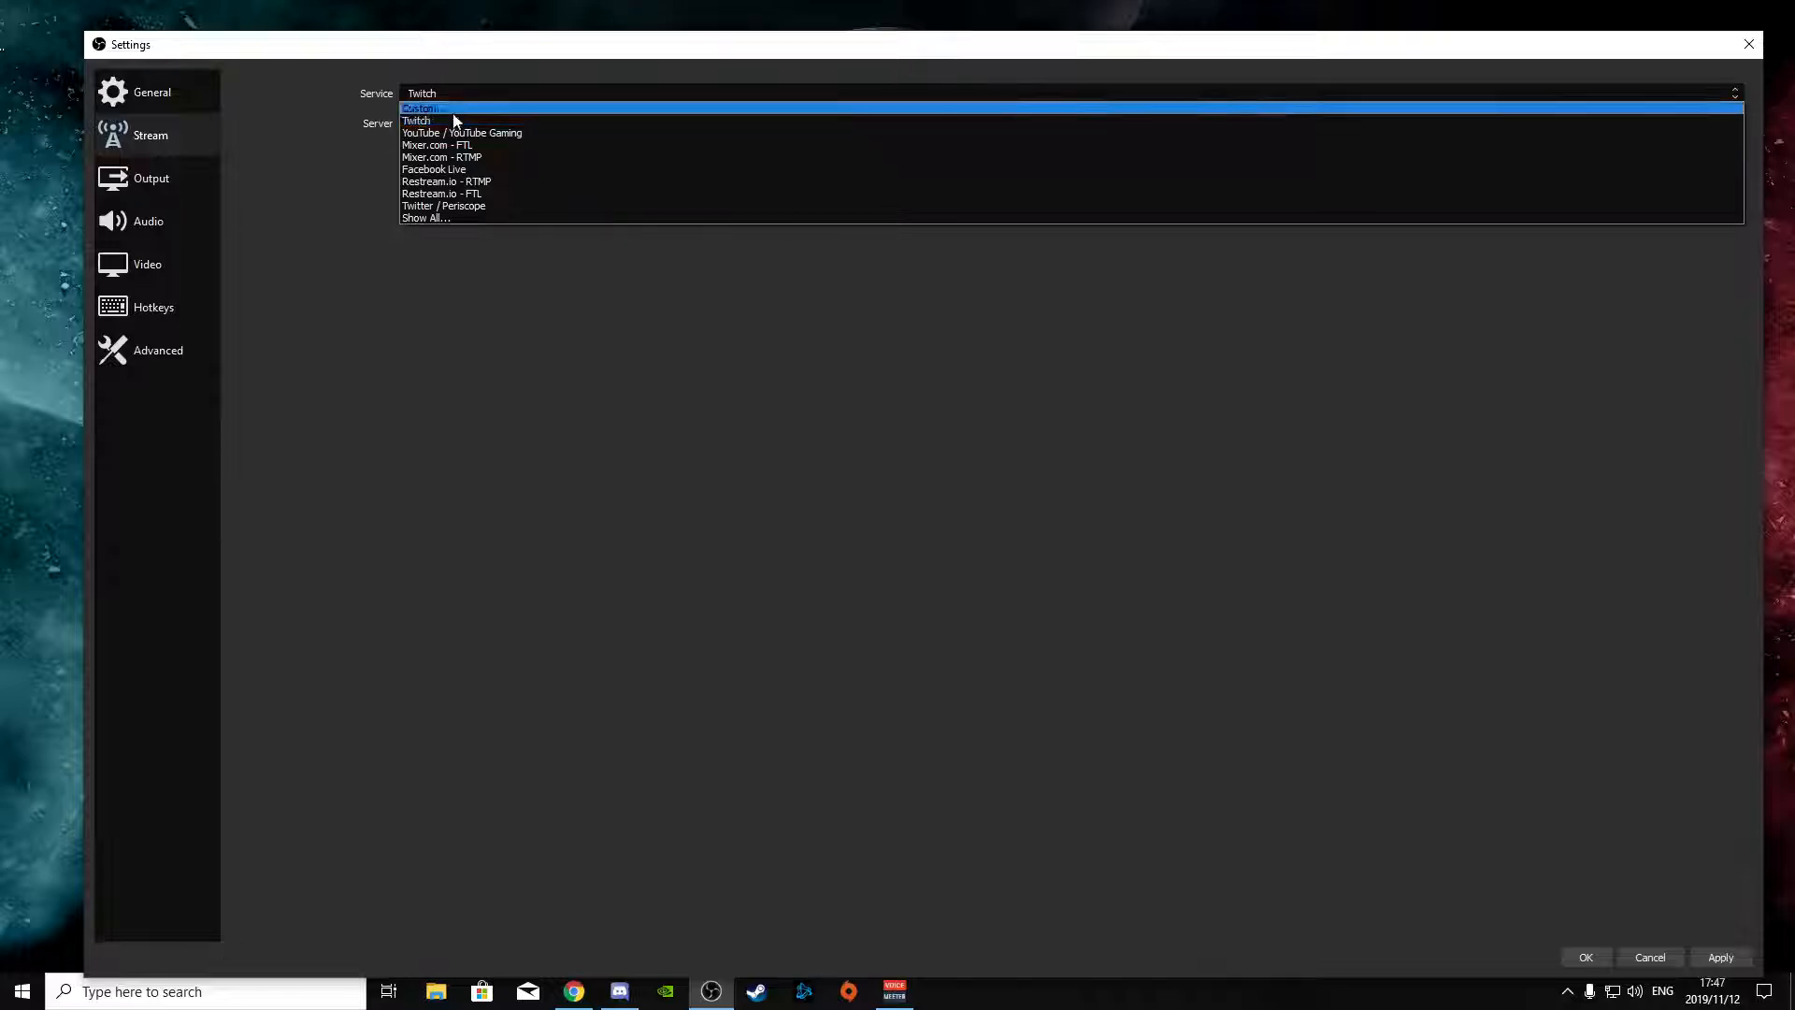
left_click(430, 121)
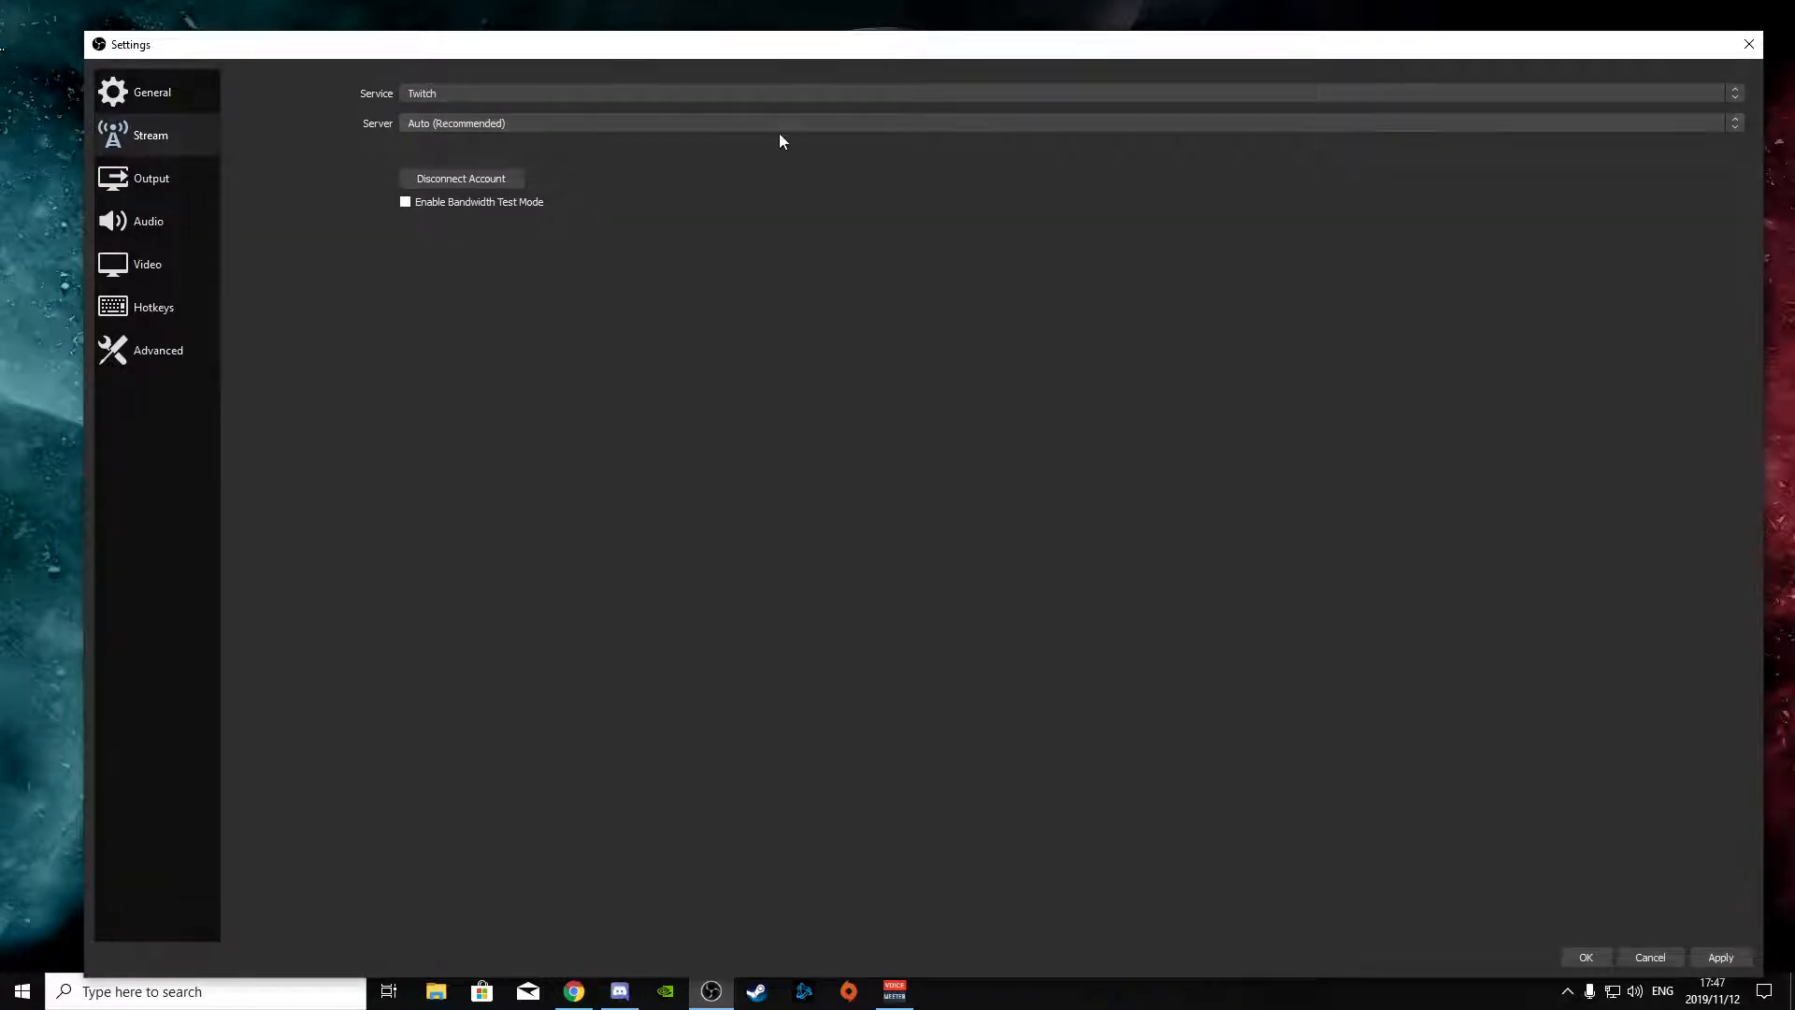
left_click(477, 178)
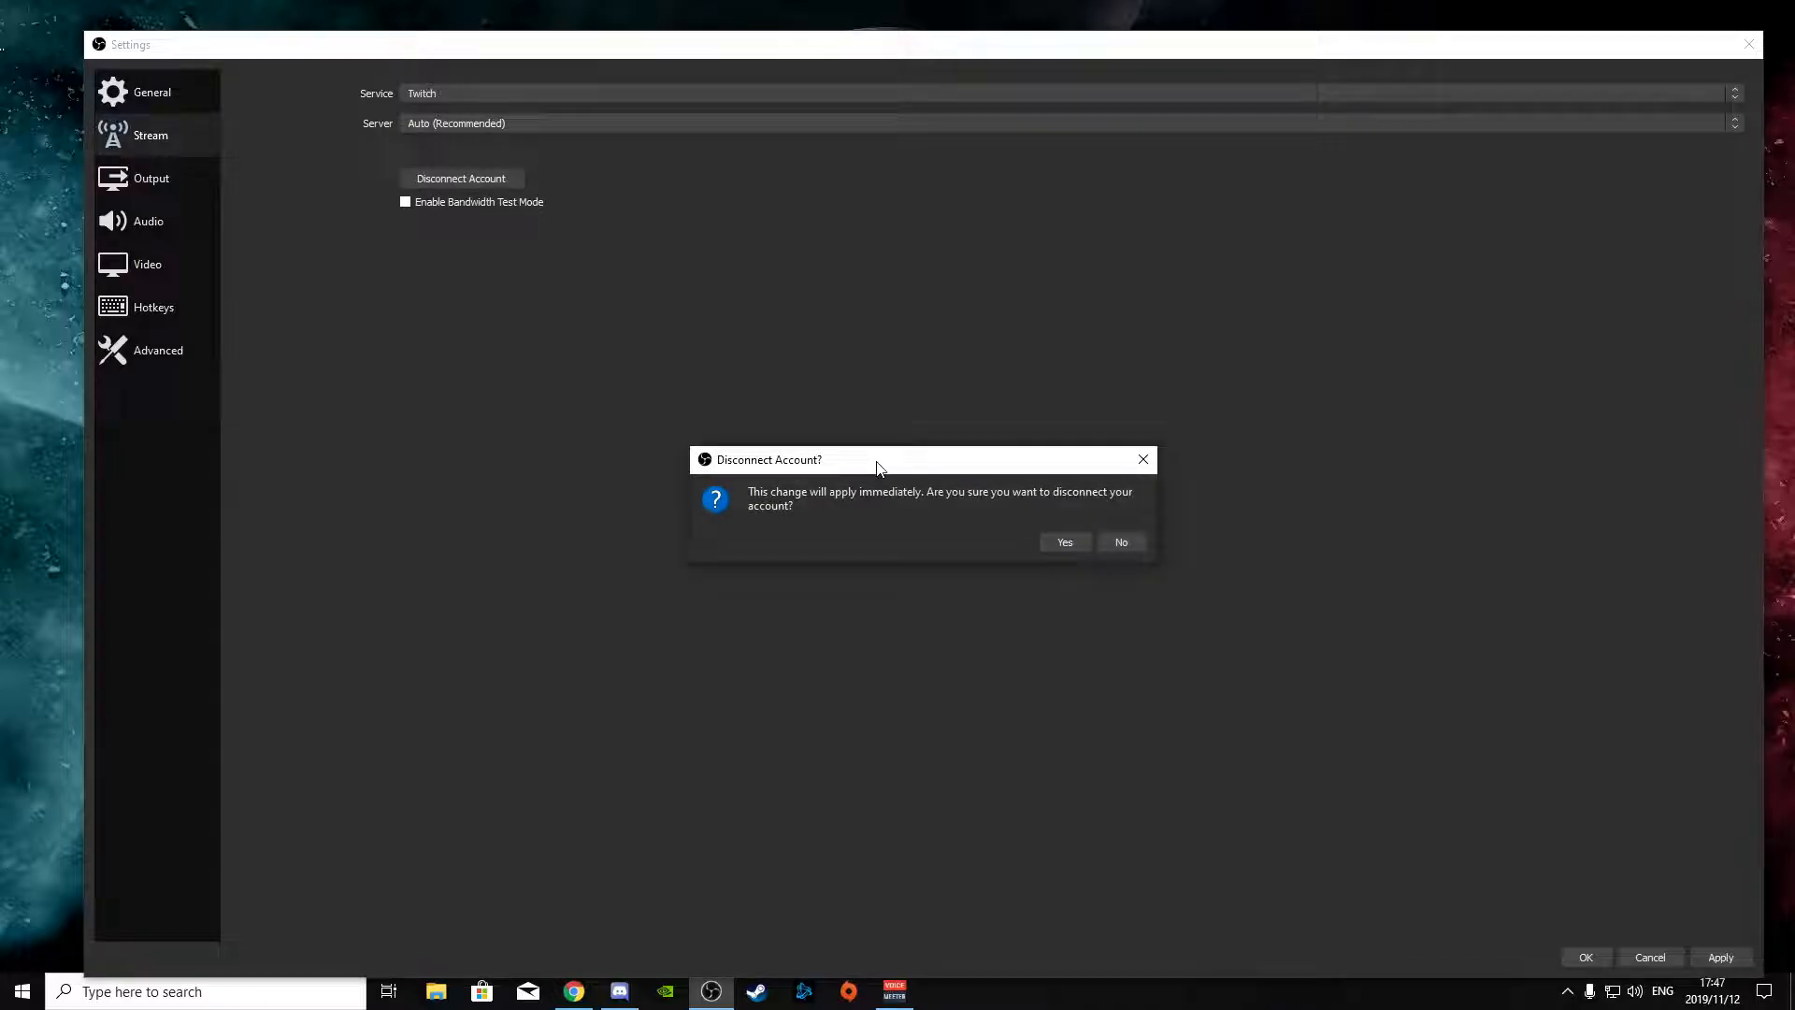
left_click(1085, 541)
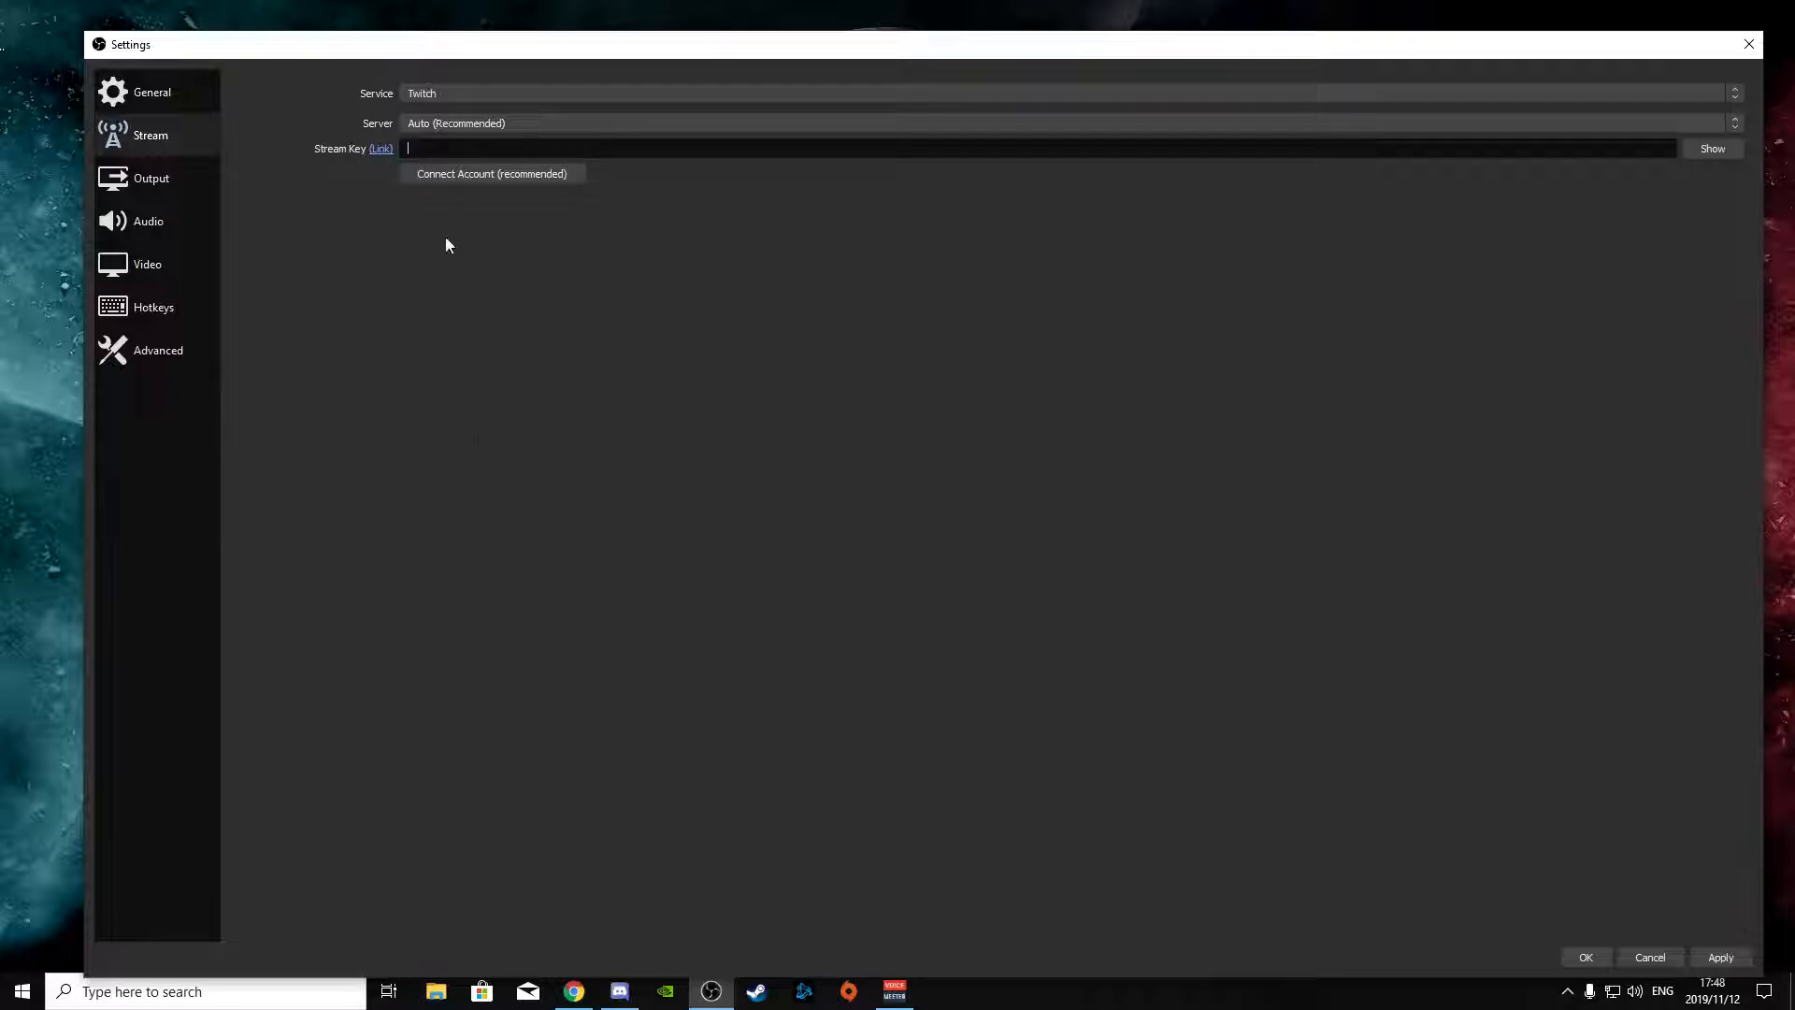
- Load twitch.tv in a new Chrome tab and go to the Creator Dashboard
left_click(574, 990)
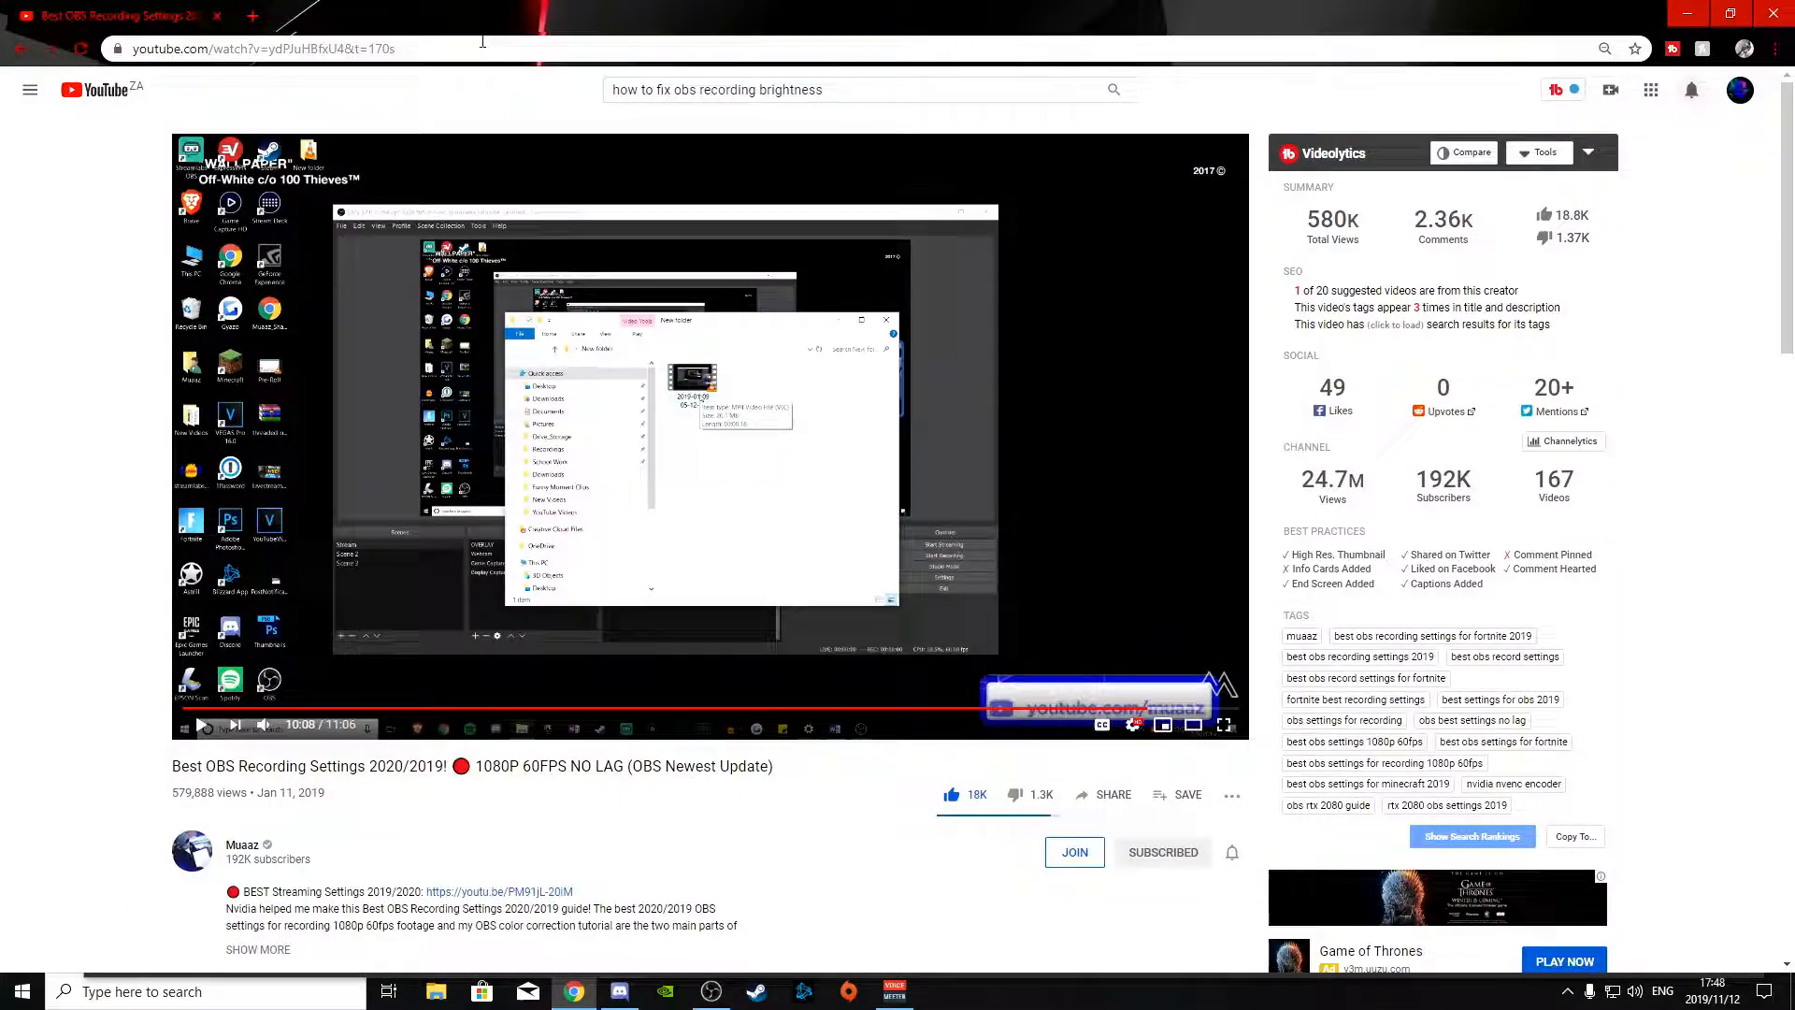
left_click(258, 17)
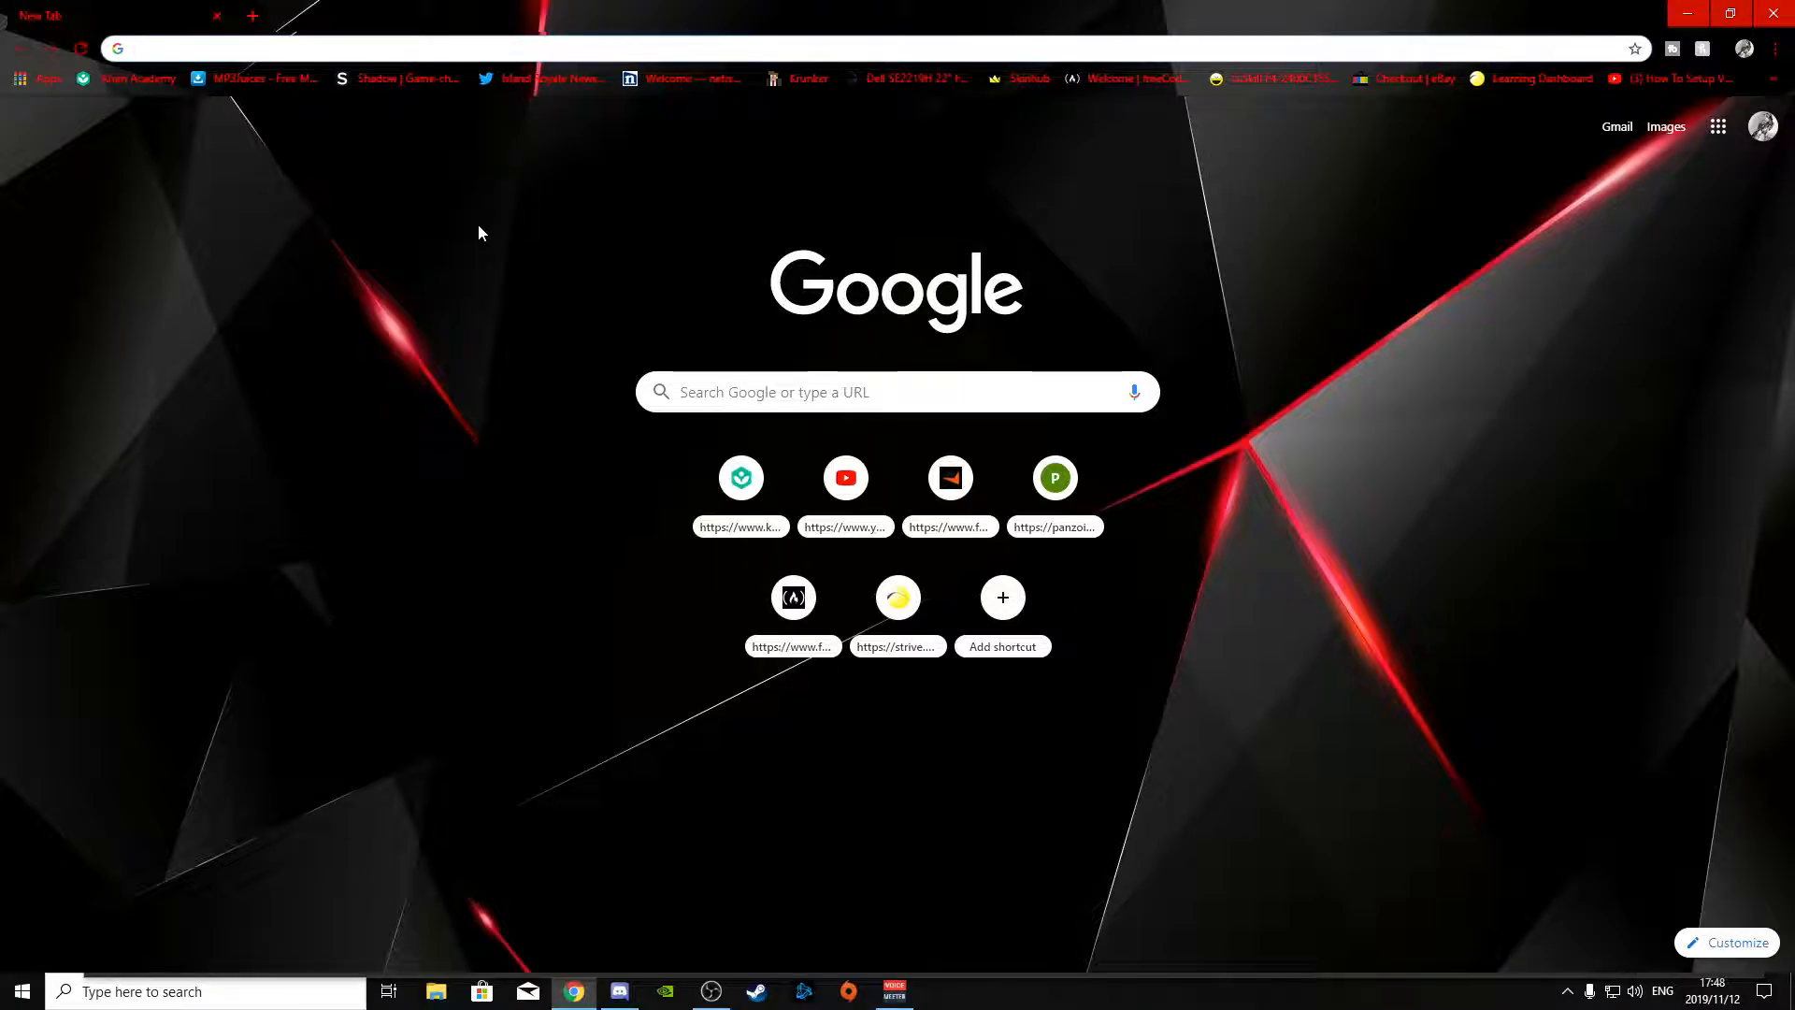
type("twitch.tv")
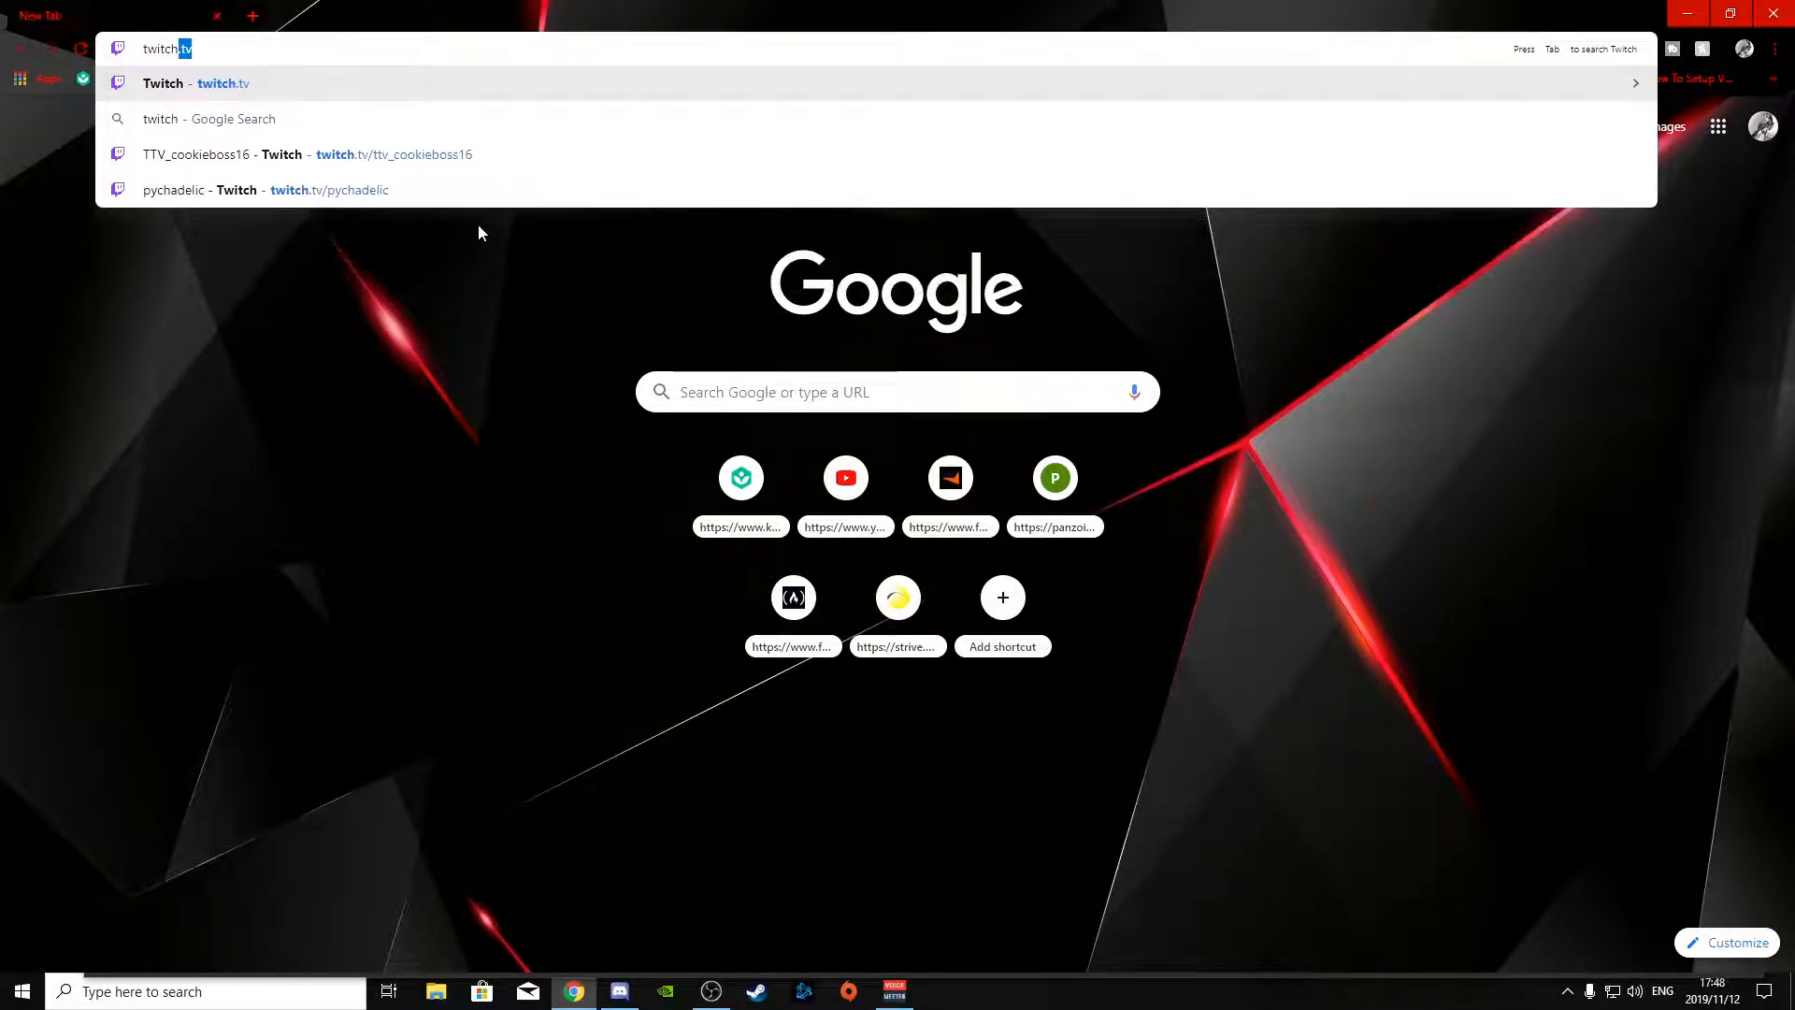
key("Return")
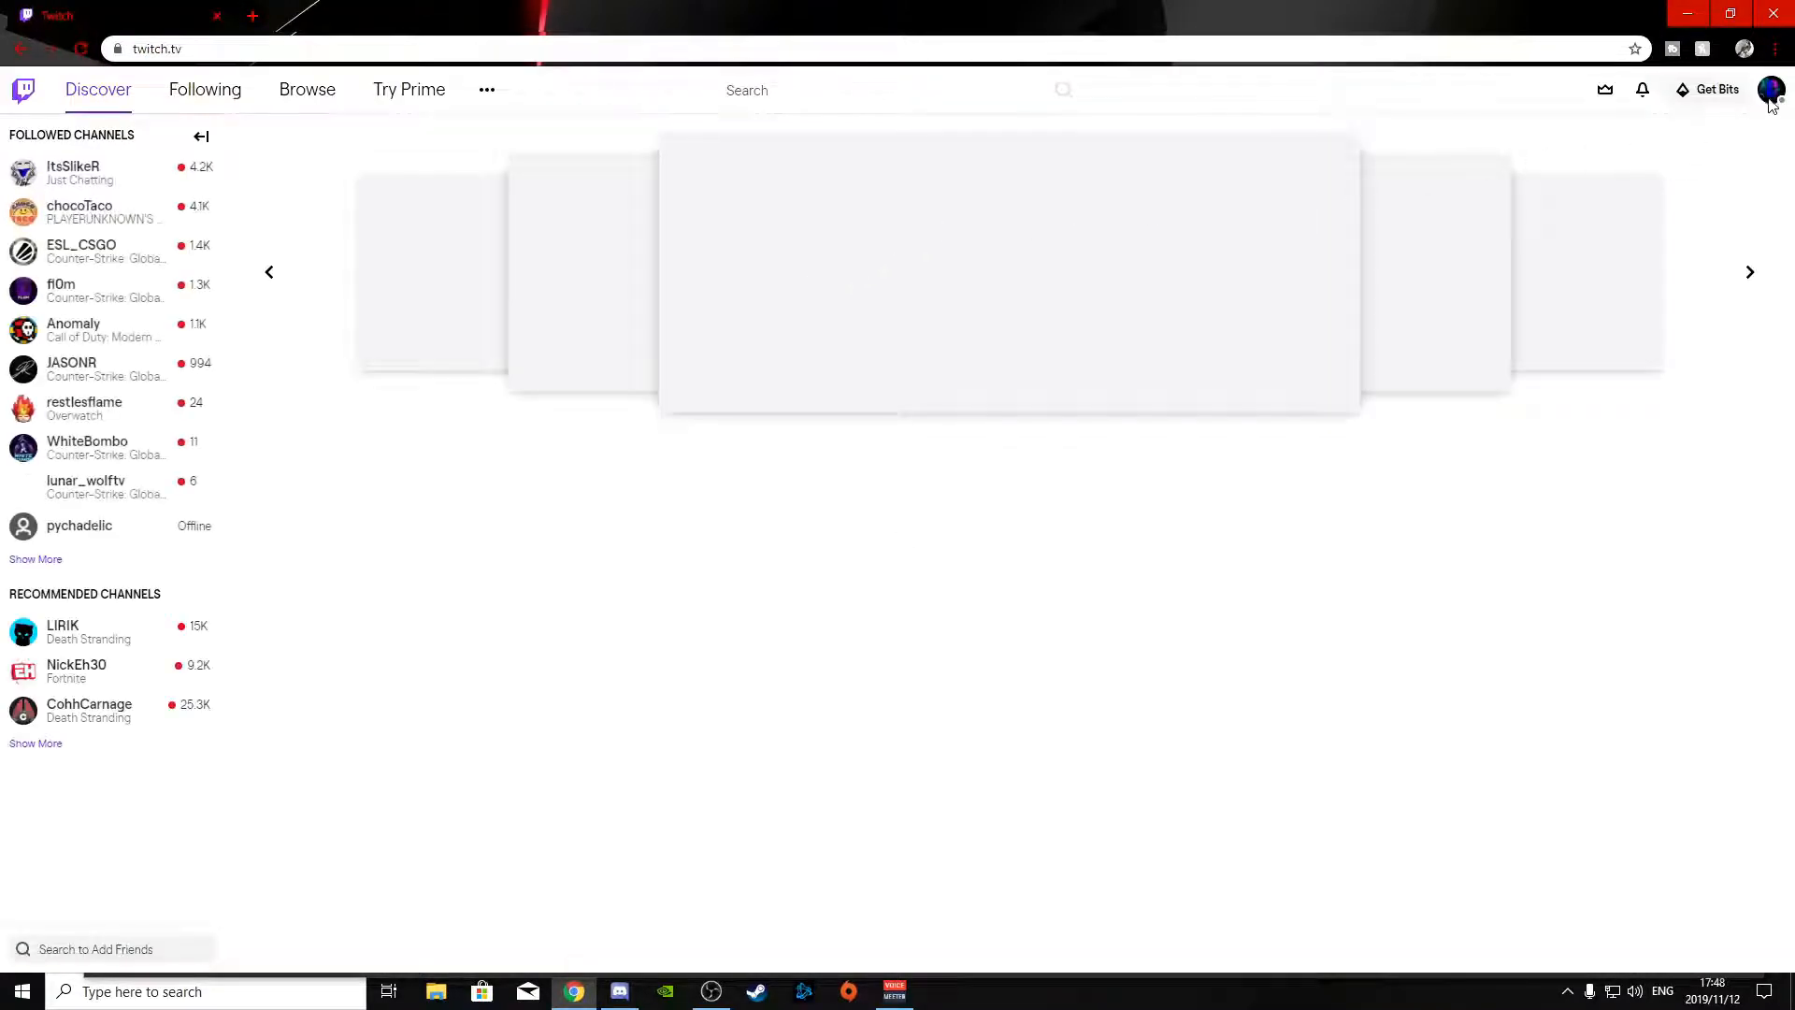
left_click(1773, 91)
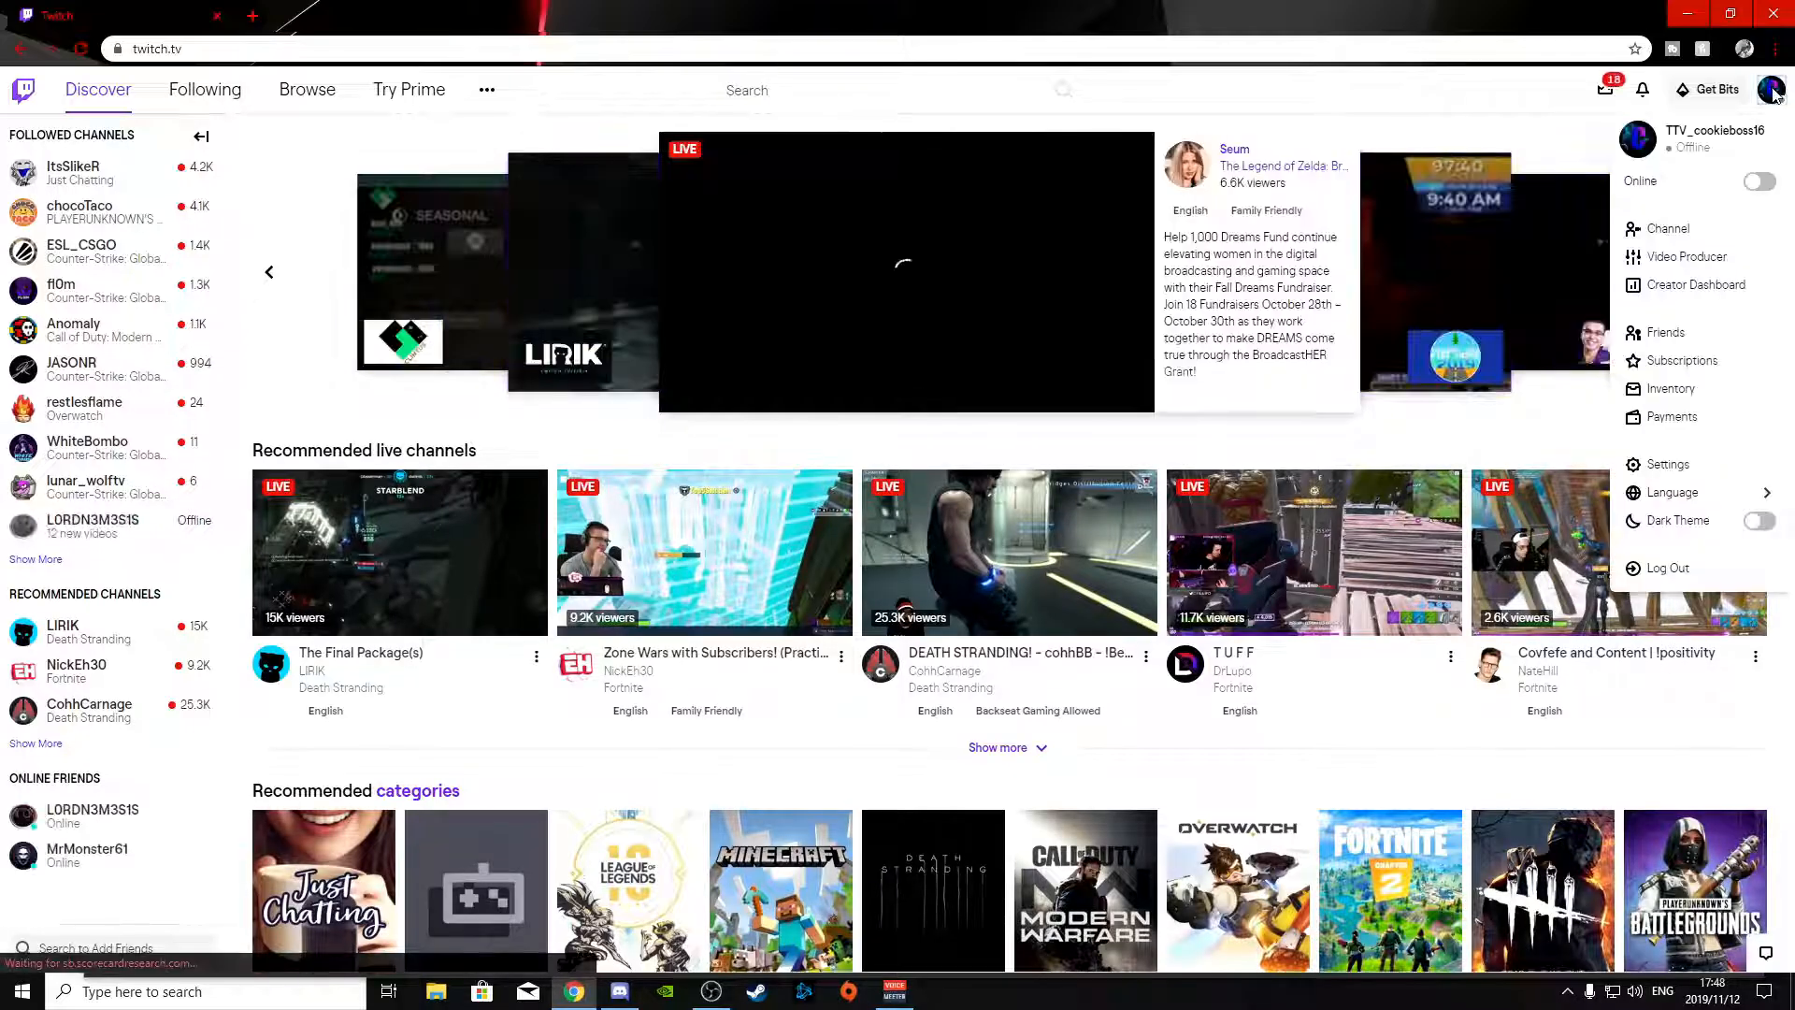
left_click(1679, 230)
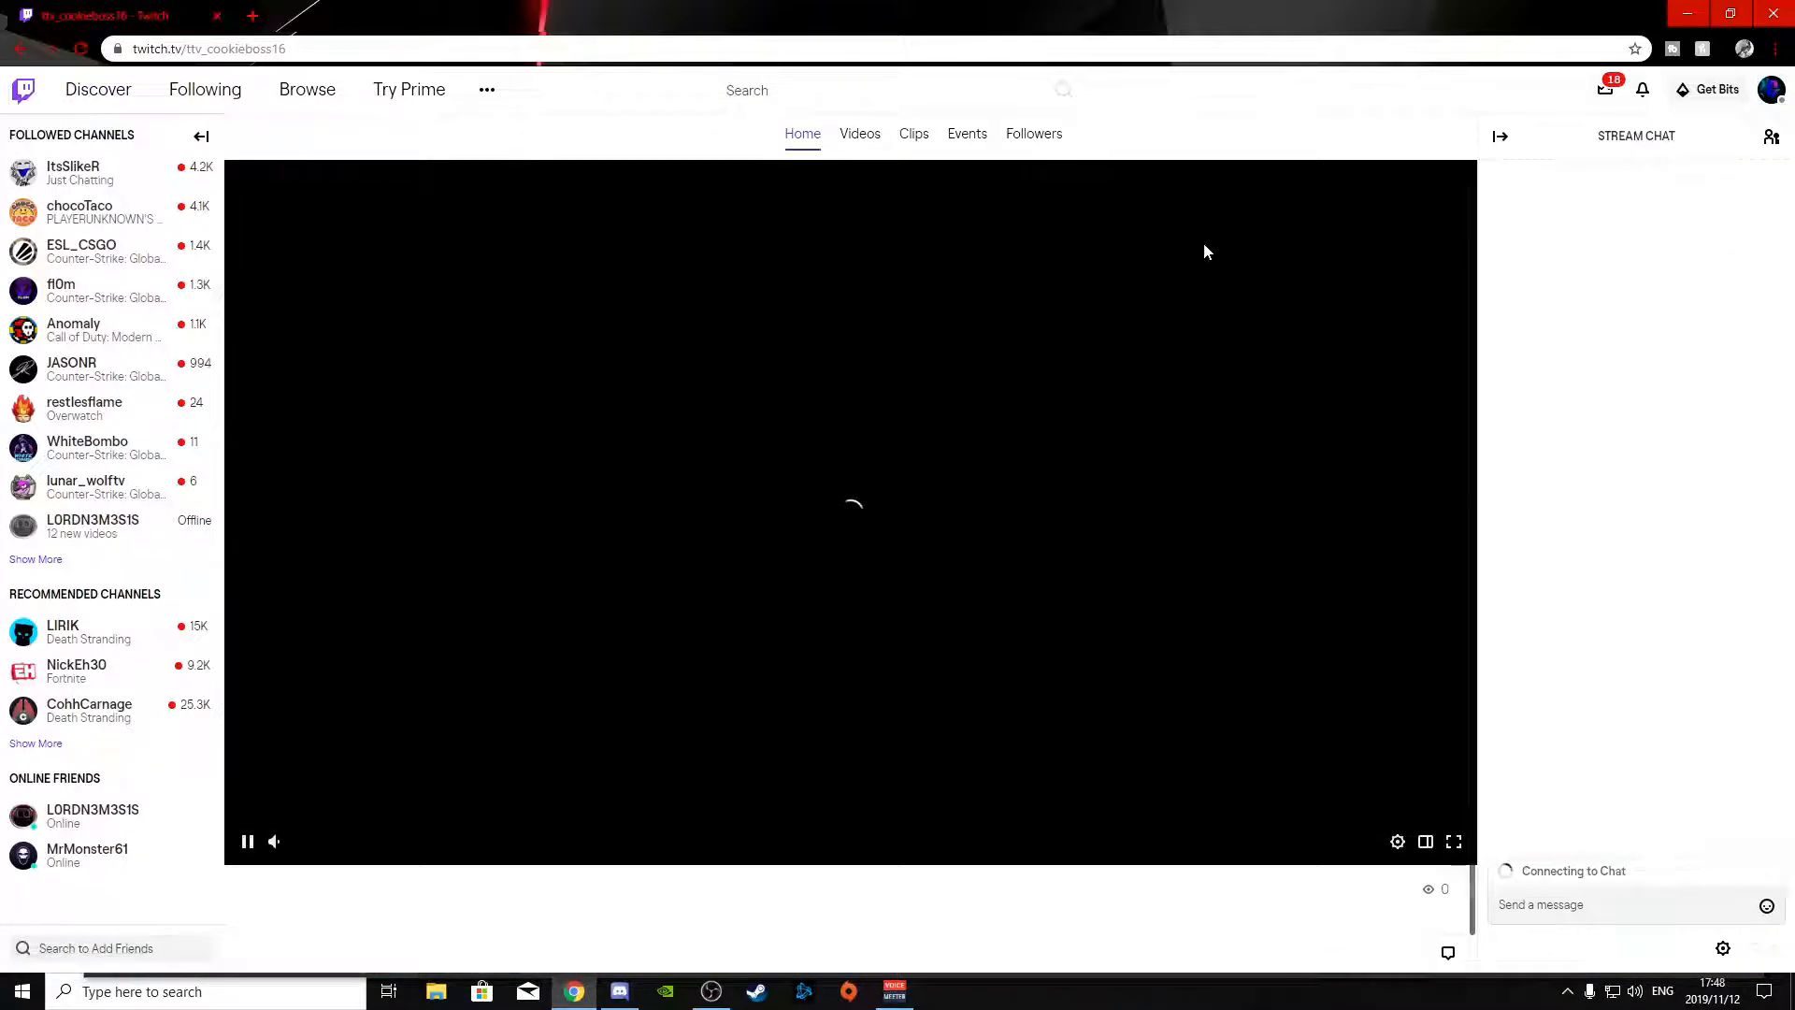
left_click(1772, 90)
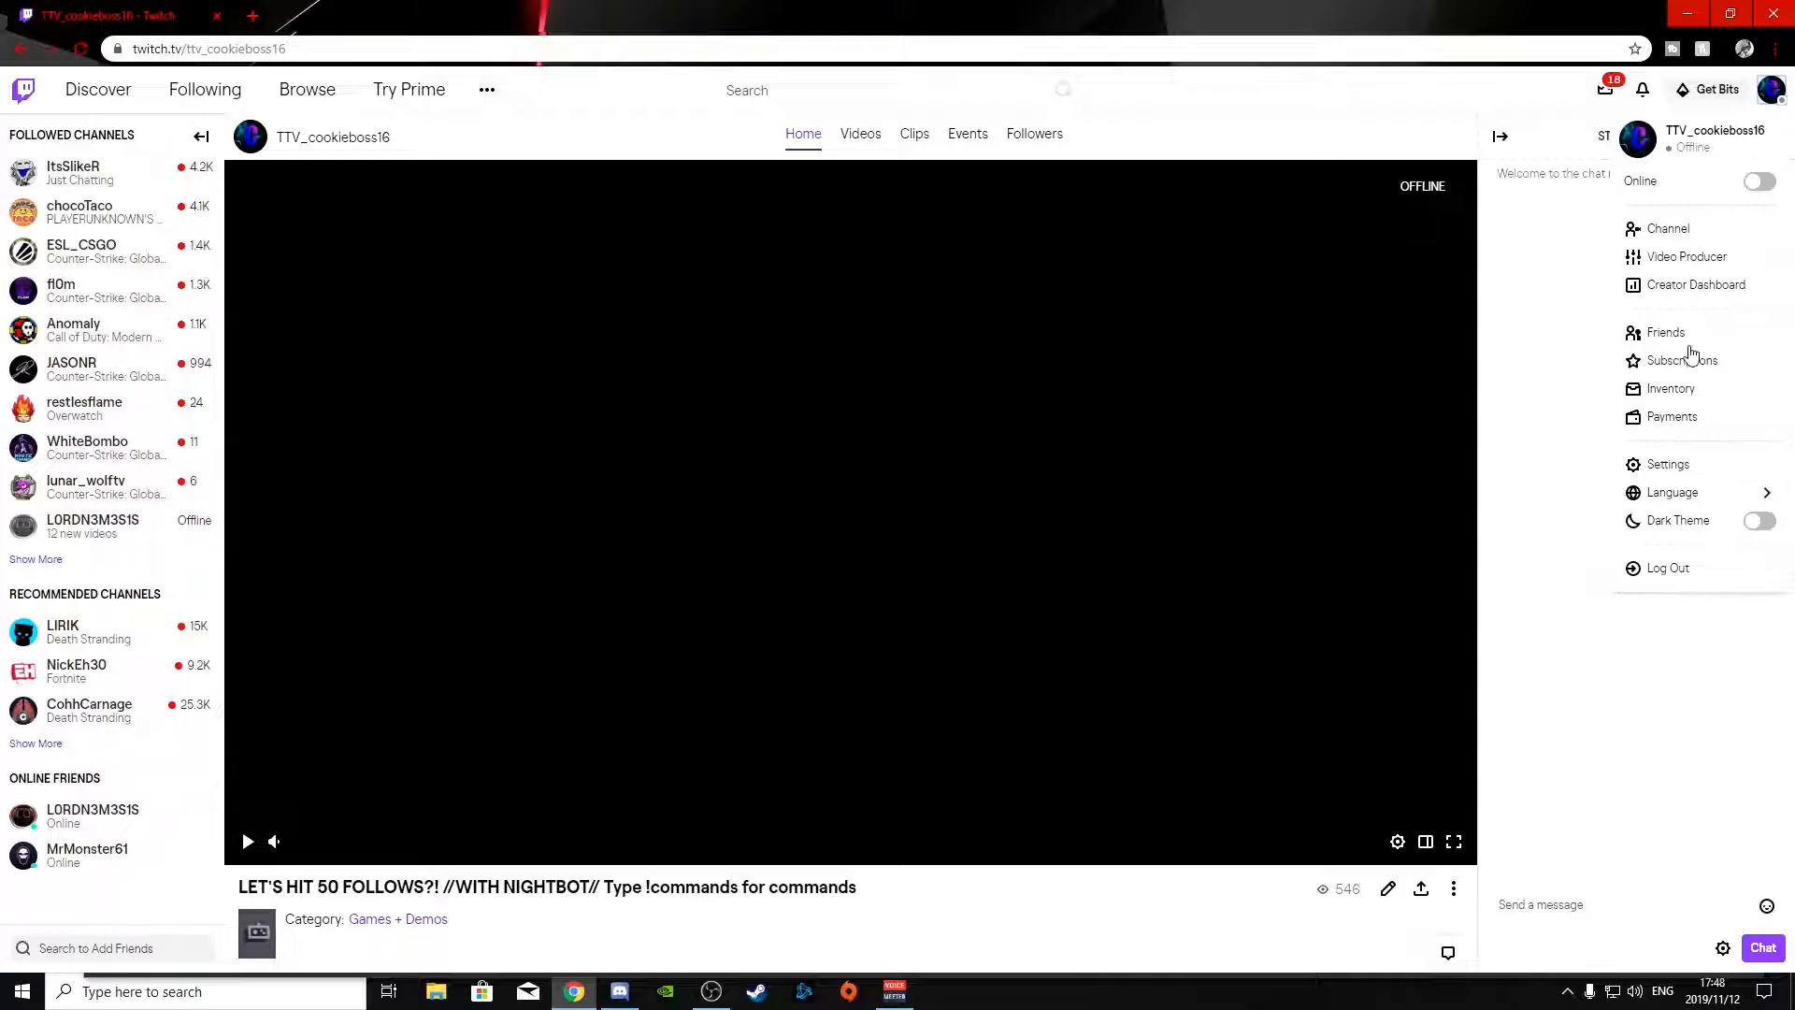
left_click(1708, 296)
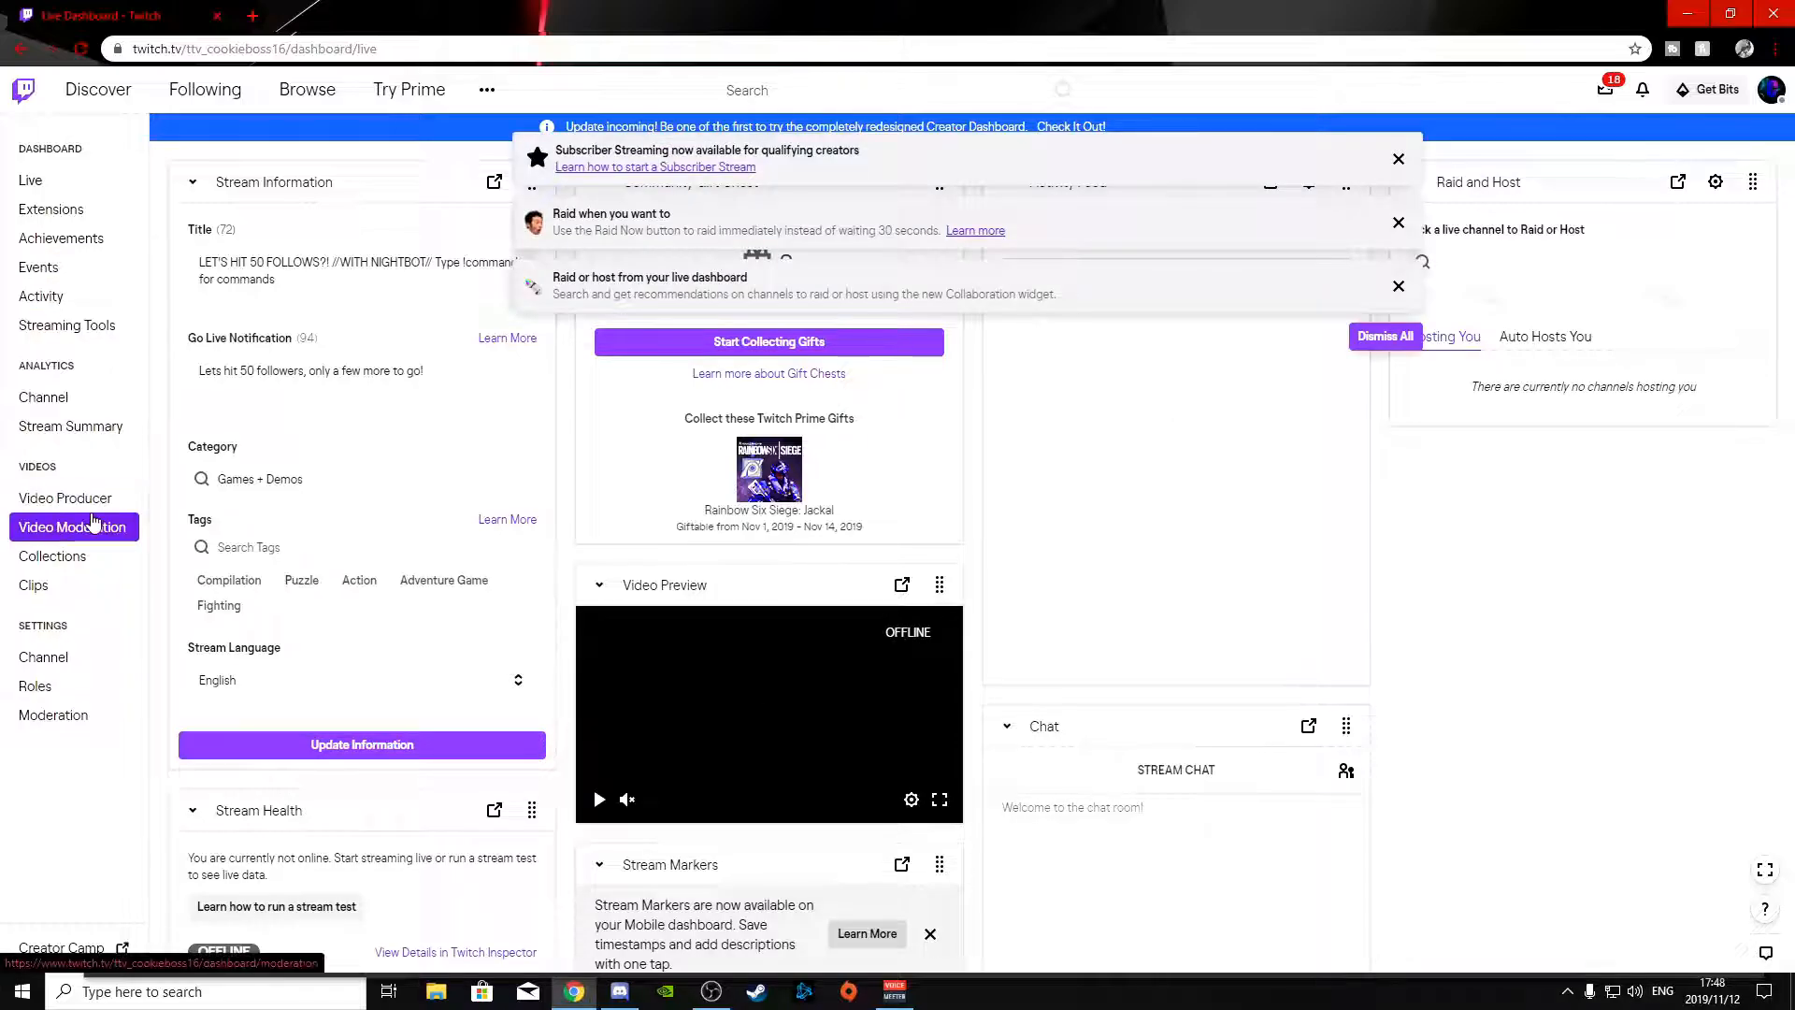
- Dismiss the dashboard notifications and browse the sidebar pages to the Channel settings
left_click(1398, 159)
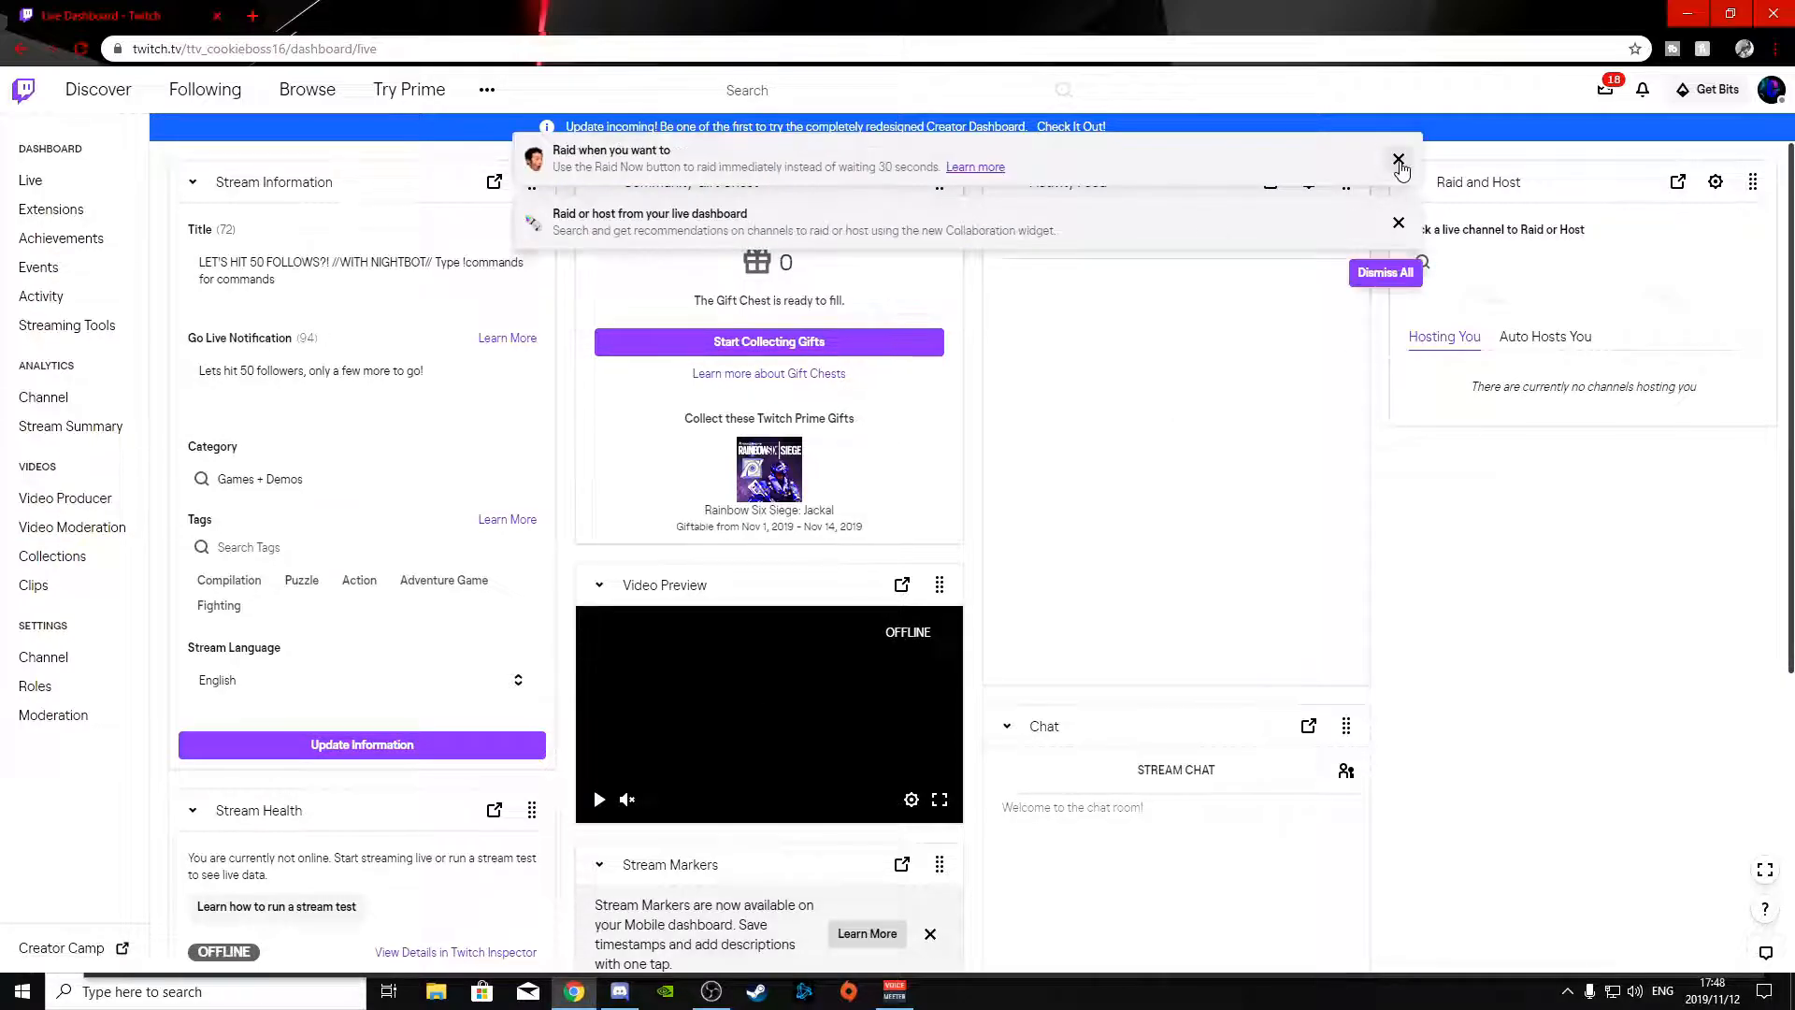
left_click(1398, 155)
left_click(1397, 154)
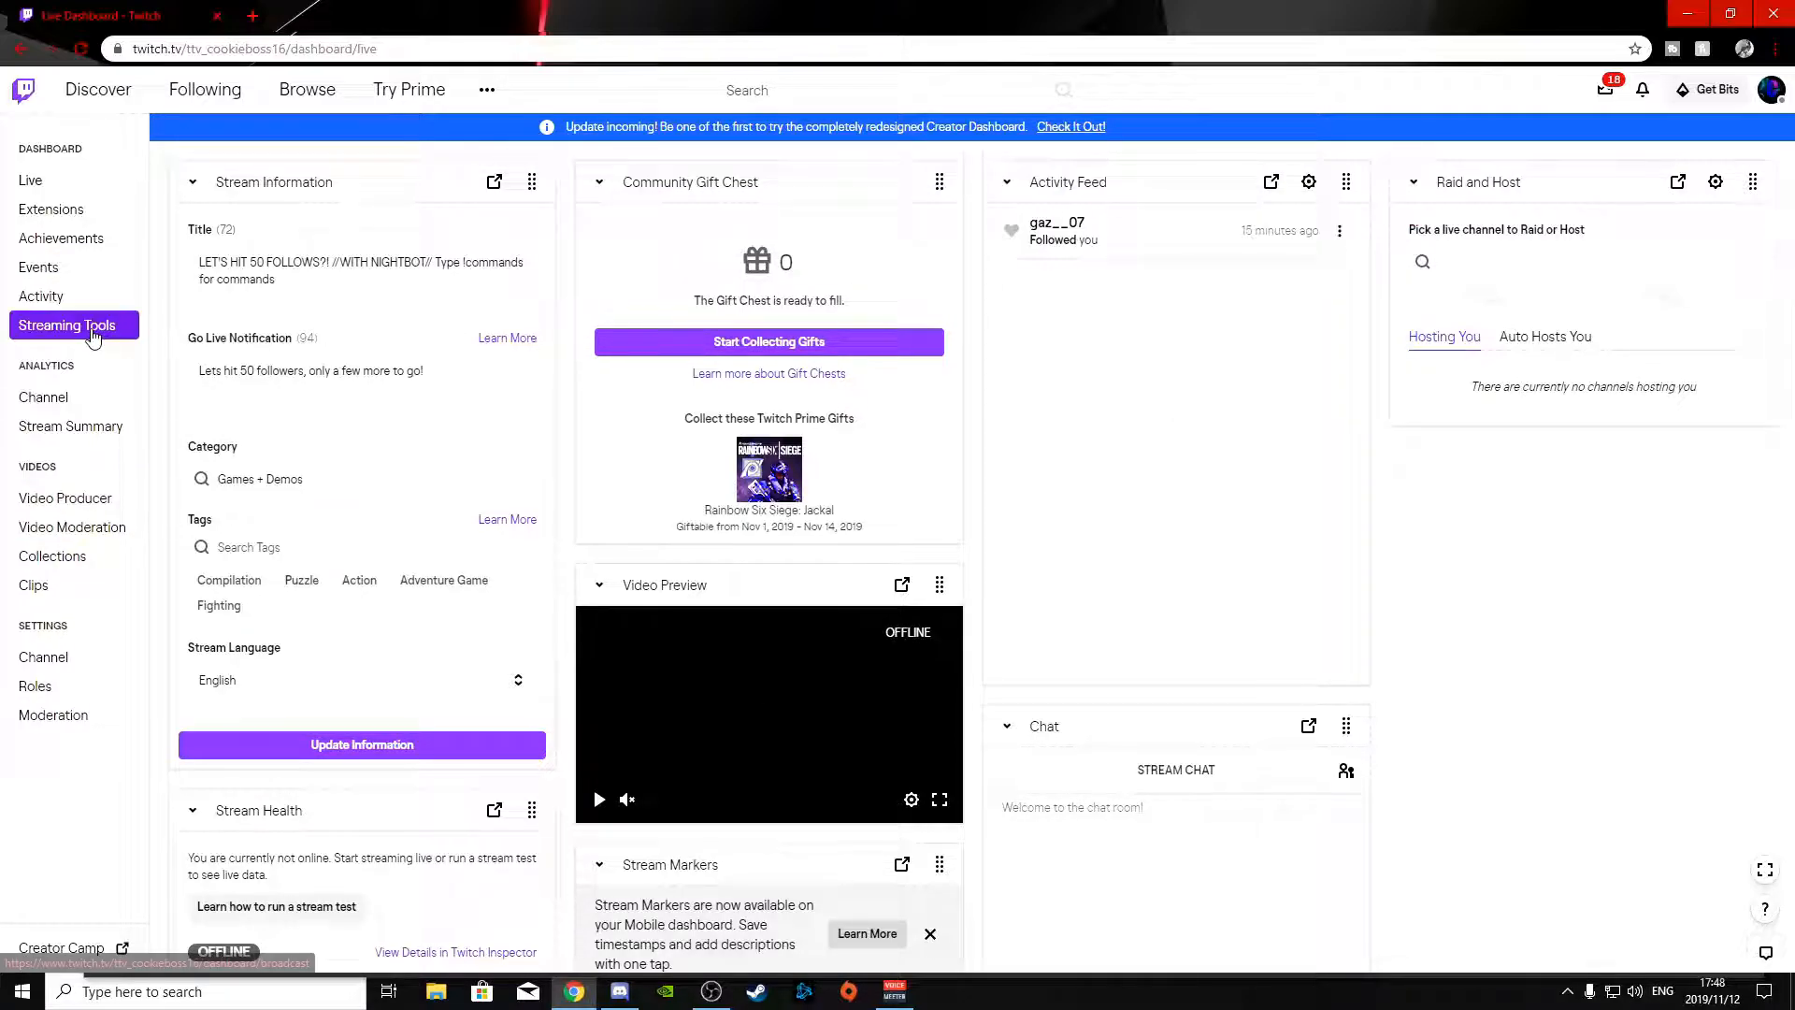
left_click(89, 338)
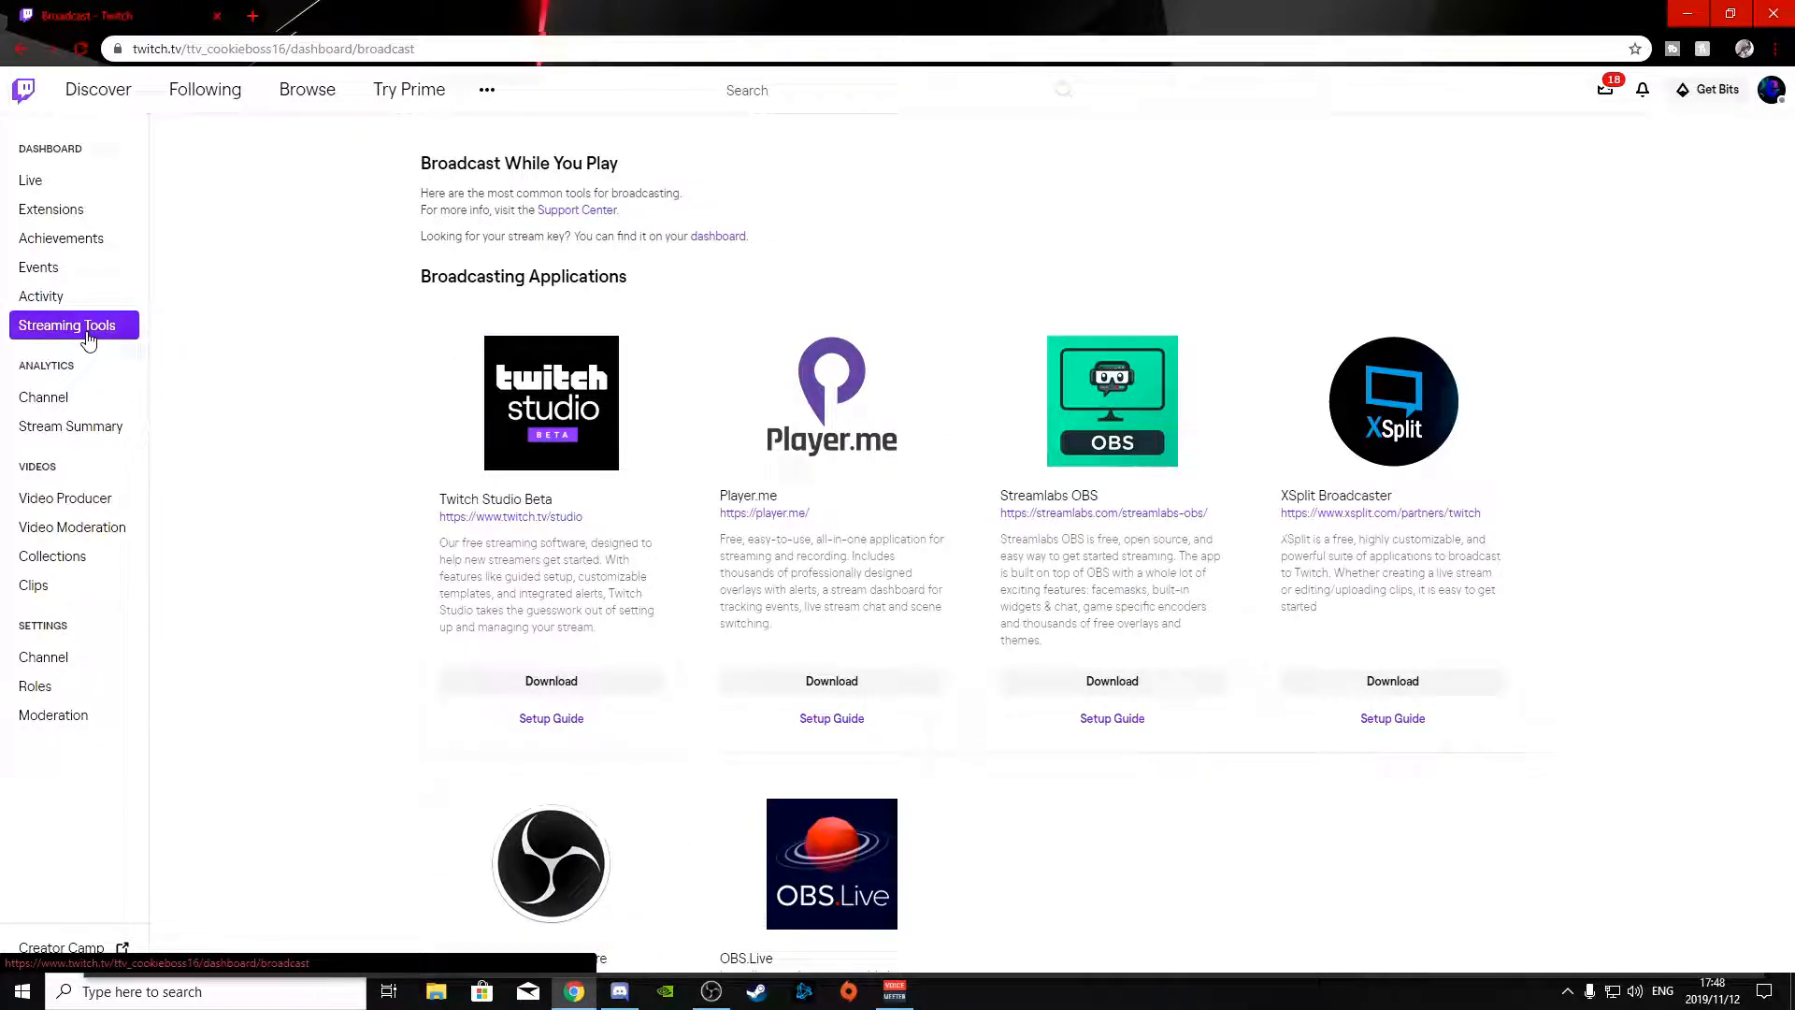
left_click(70, 400)
left_click(79, 435)
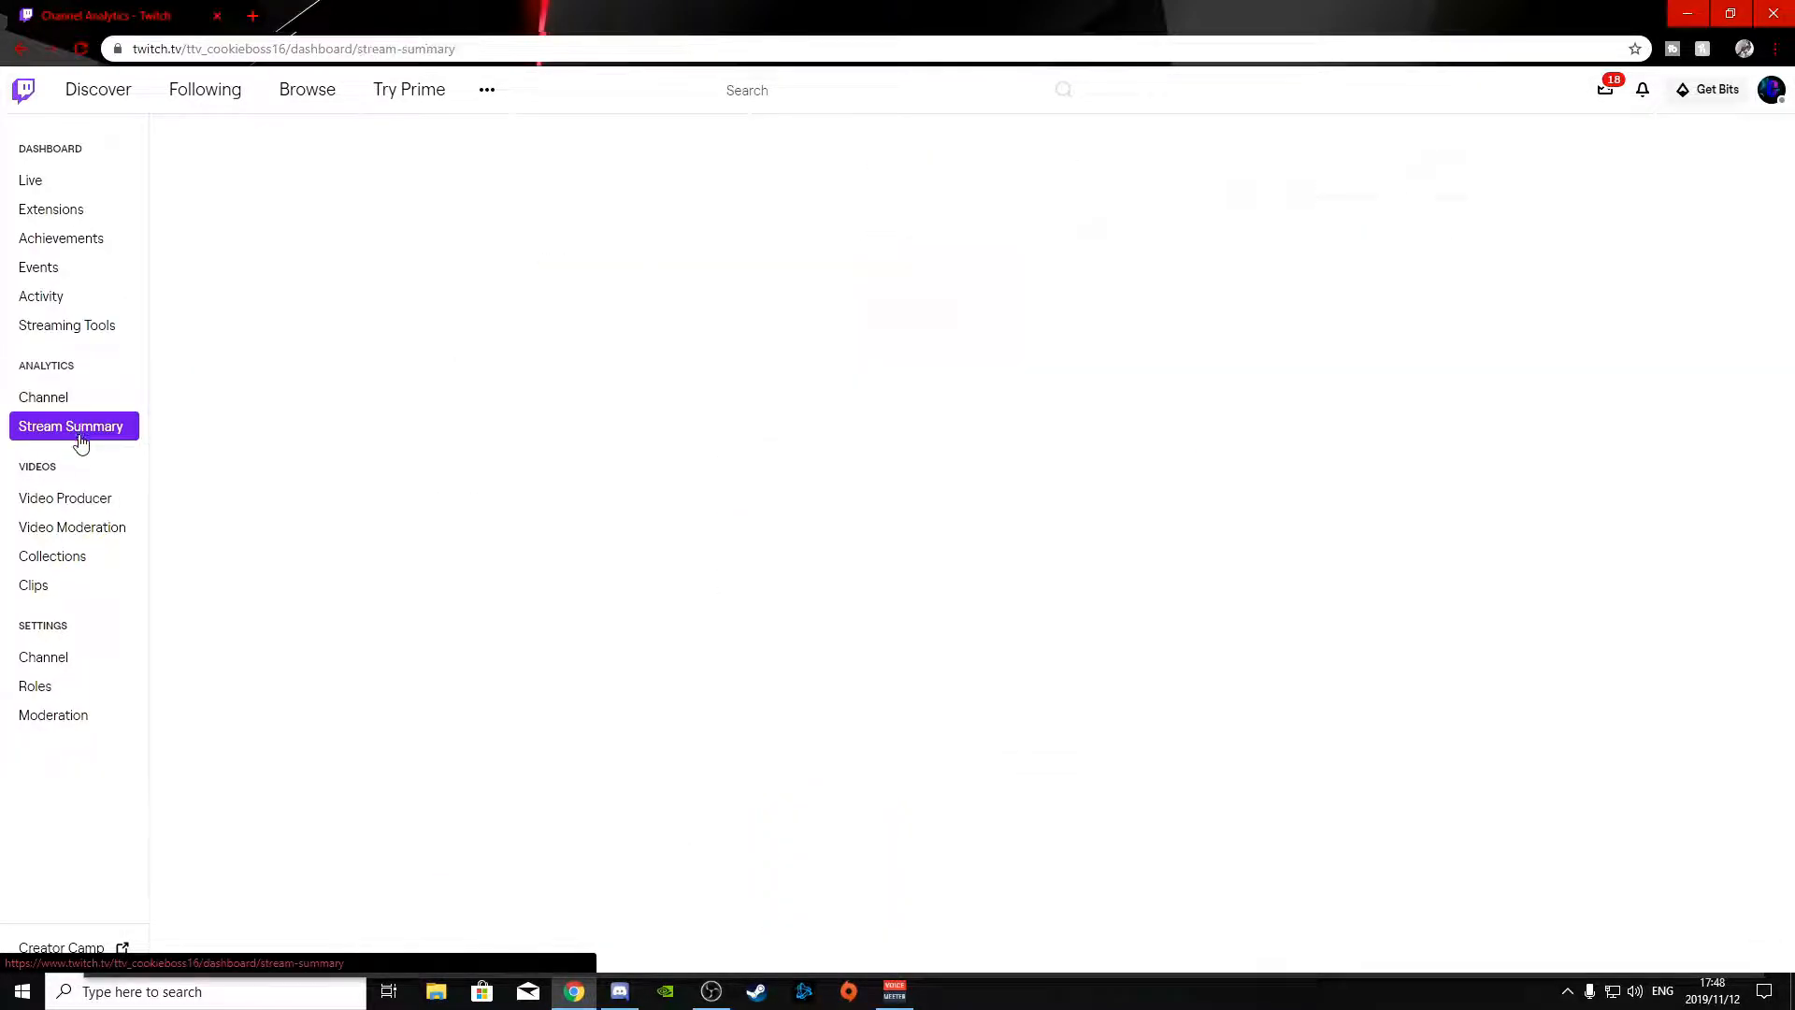
left_click(80, 499)
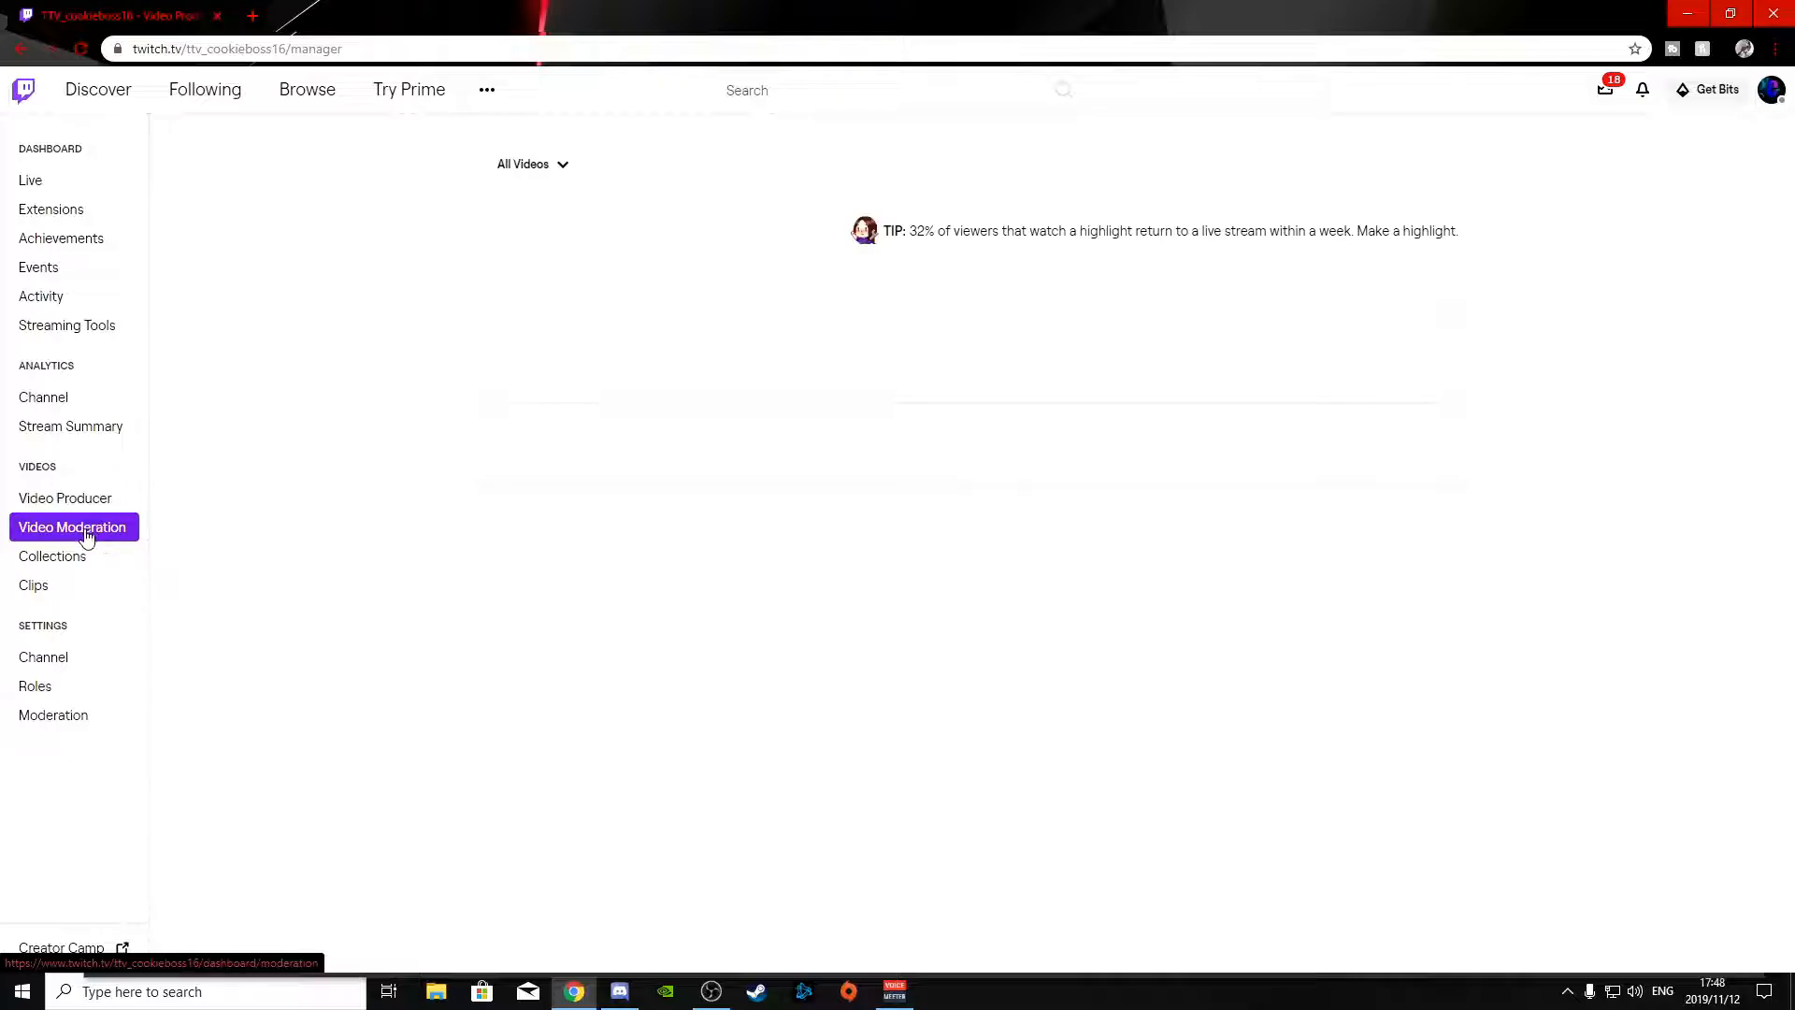
left_click(87, 535)
left_click(73, 663)
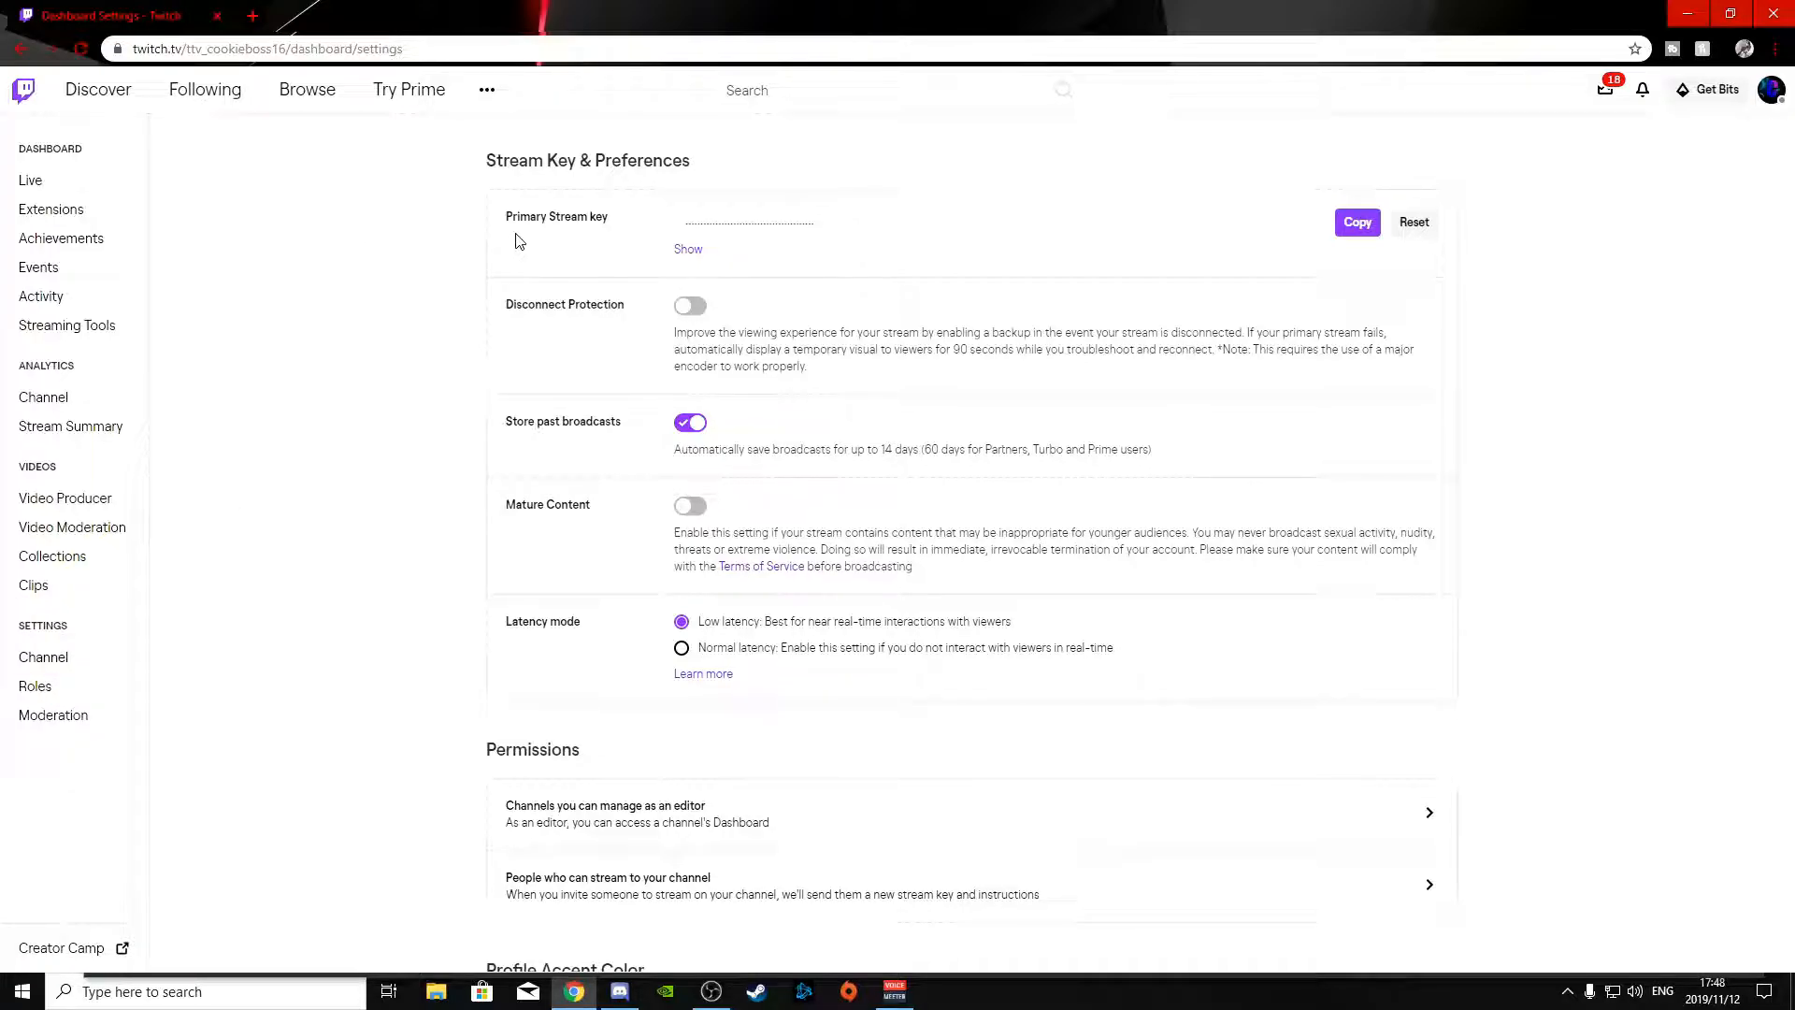
- Dismiss the stream key warning, copy the primary stream key, and close Chrome
left_click(700, 257)
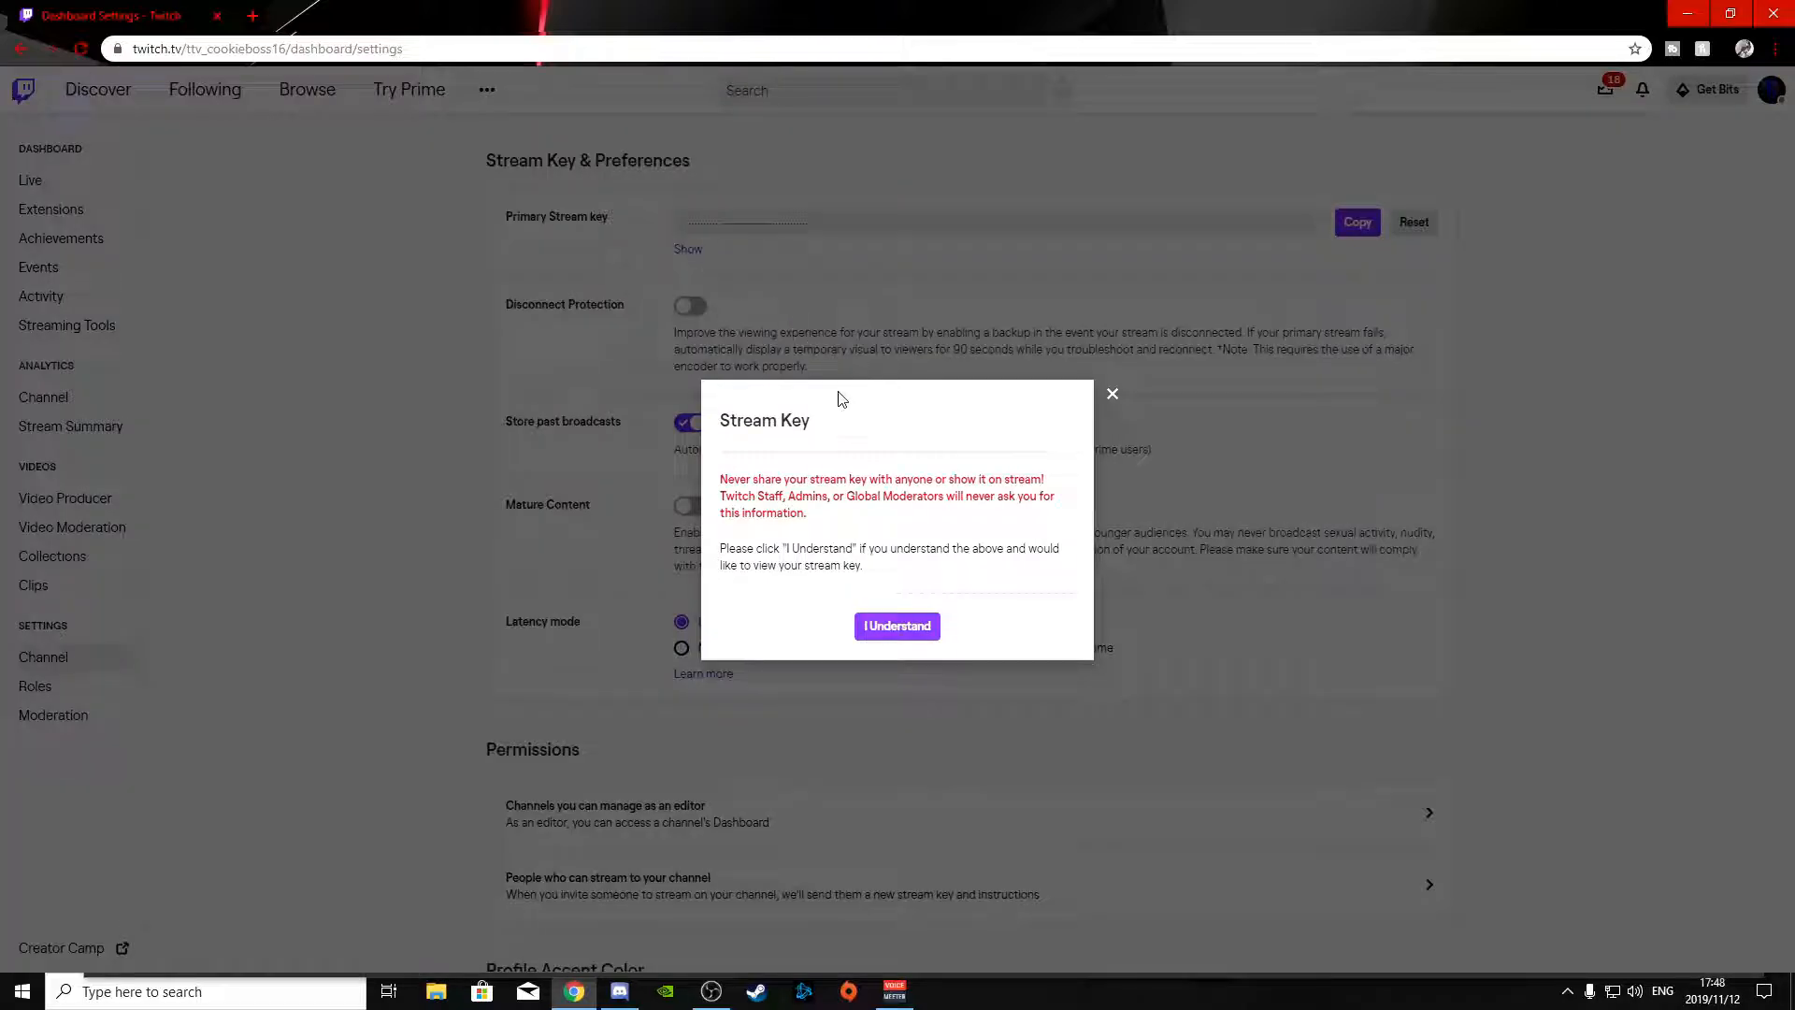
left_click_drag(811, 515, 718, 475)
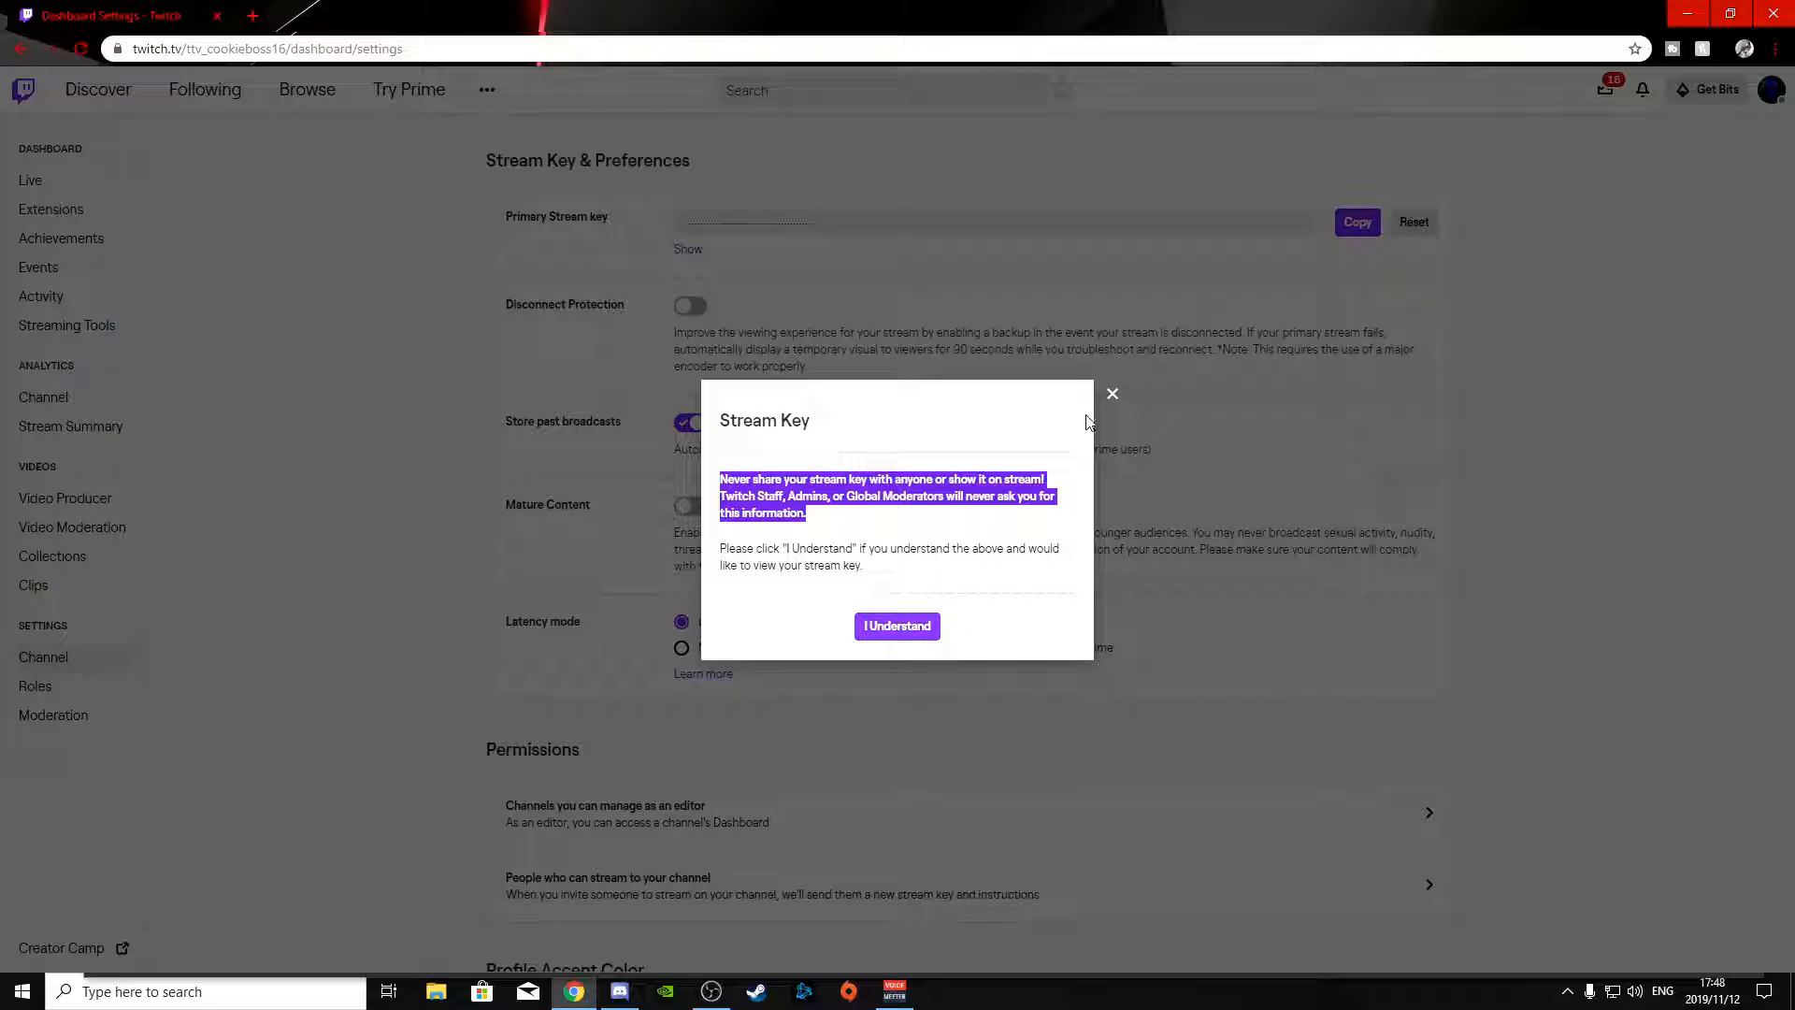
left_click(1113, 394)
left_click(798, 221)
left_click_drag(819, 222, 858, 221)
left_click(846, 224)
left_click(687, 249)
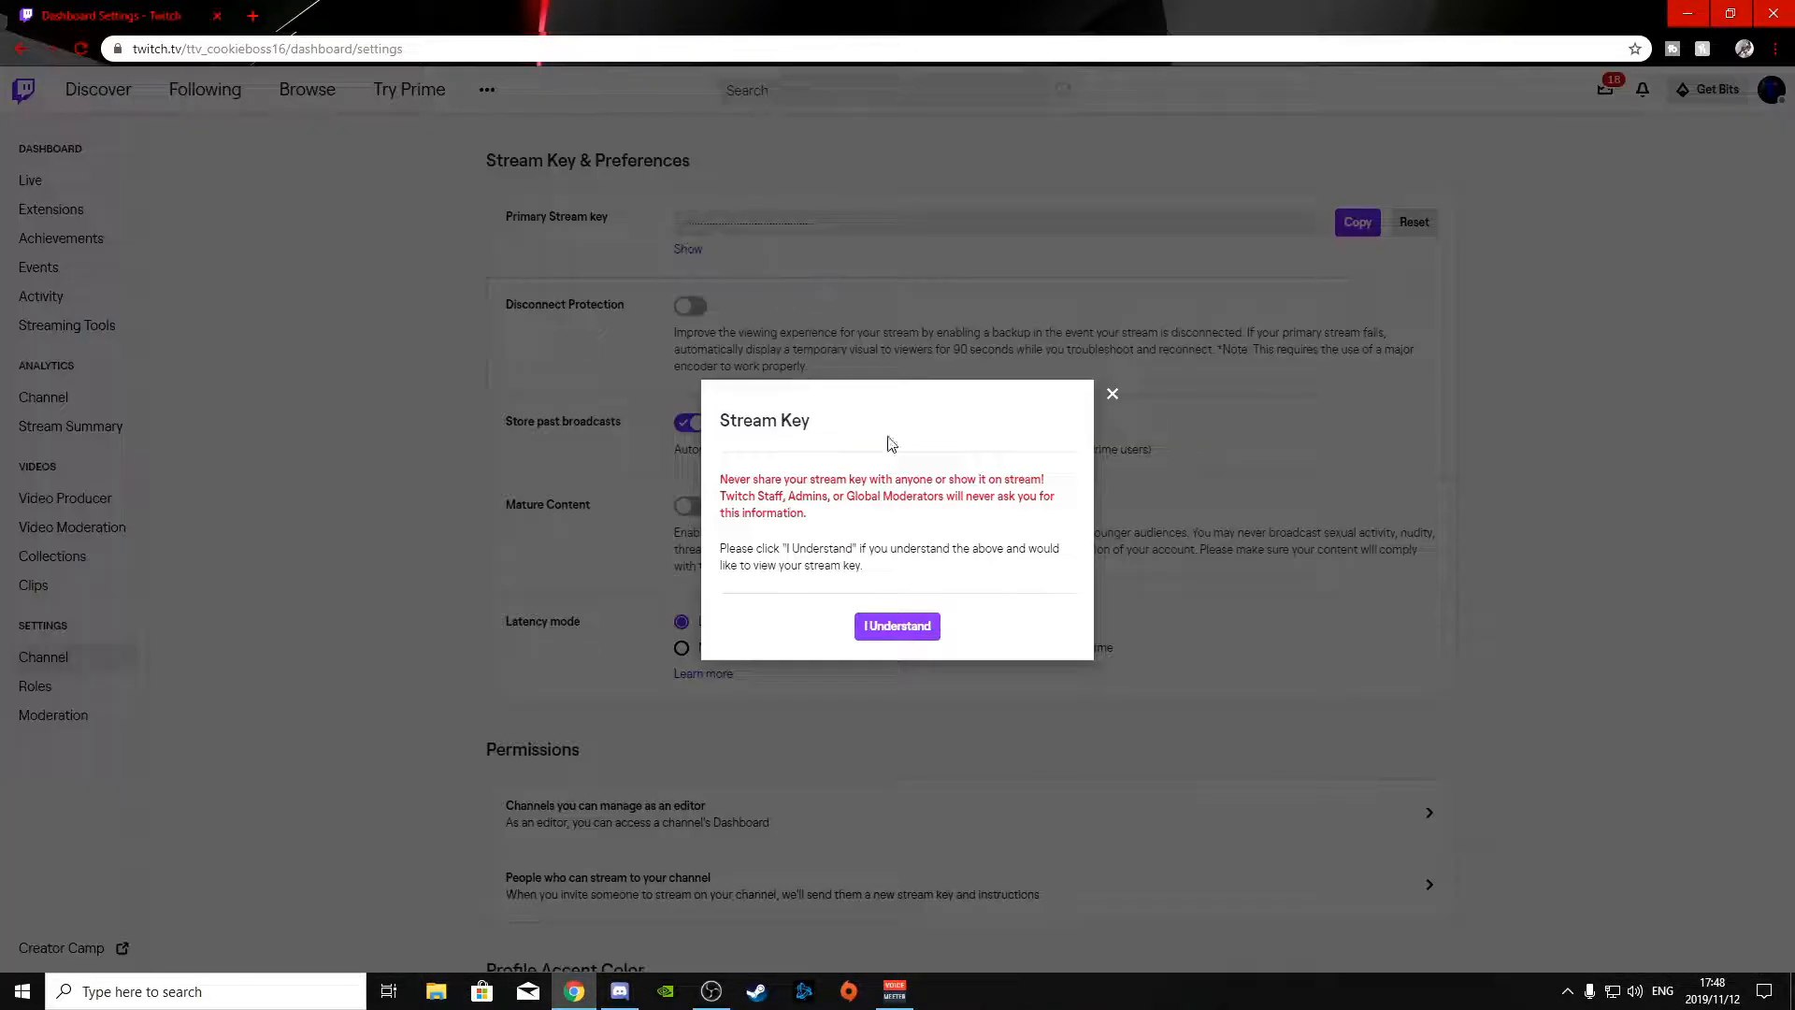
left_click(1110, 395)
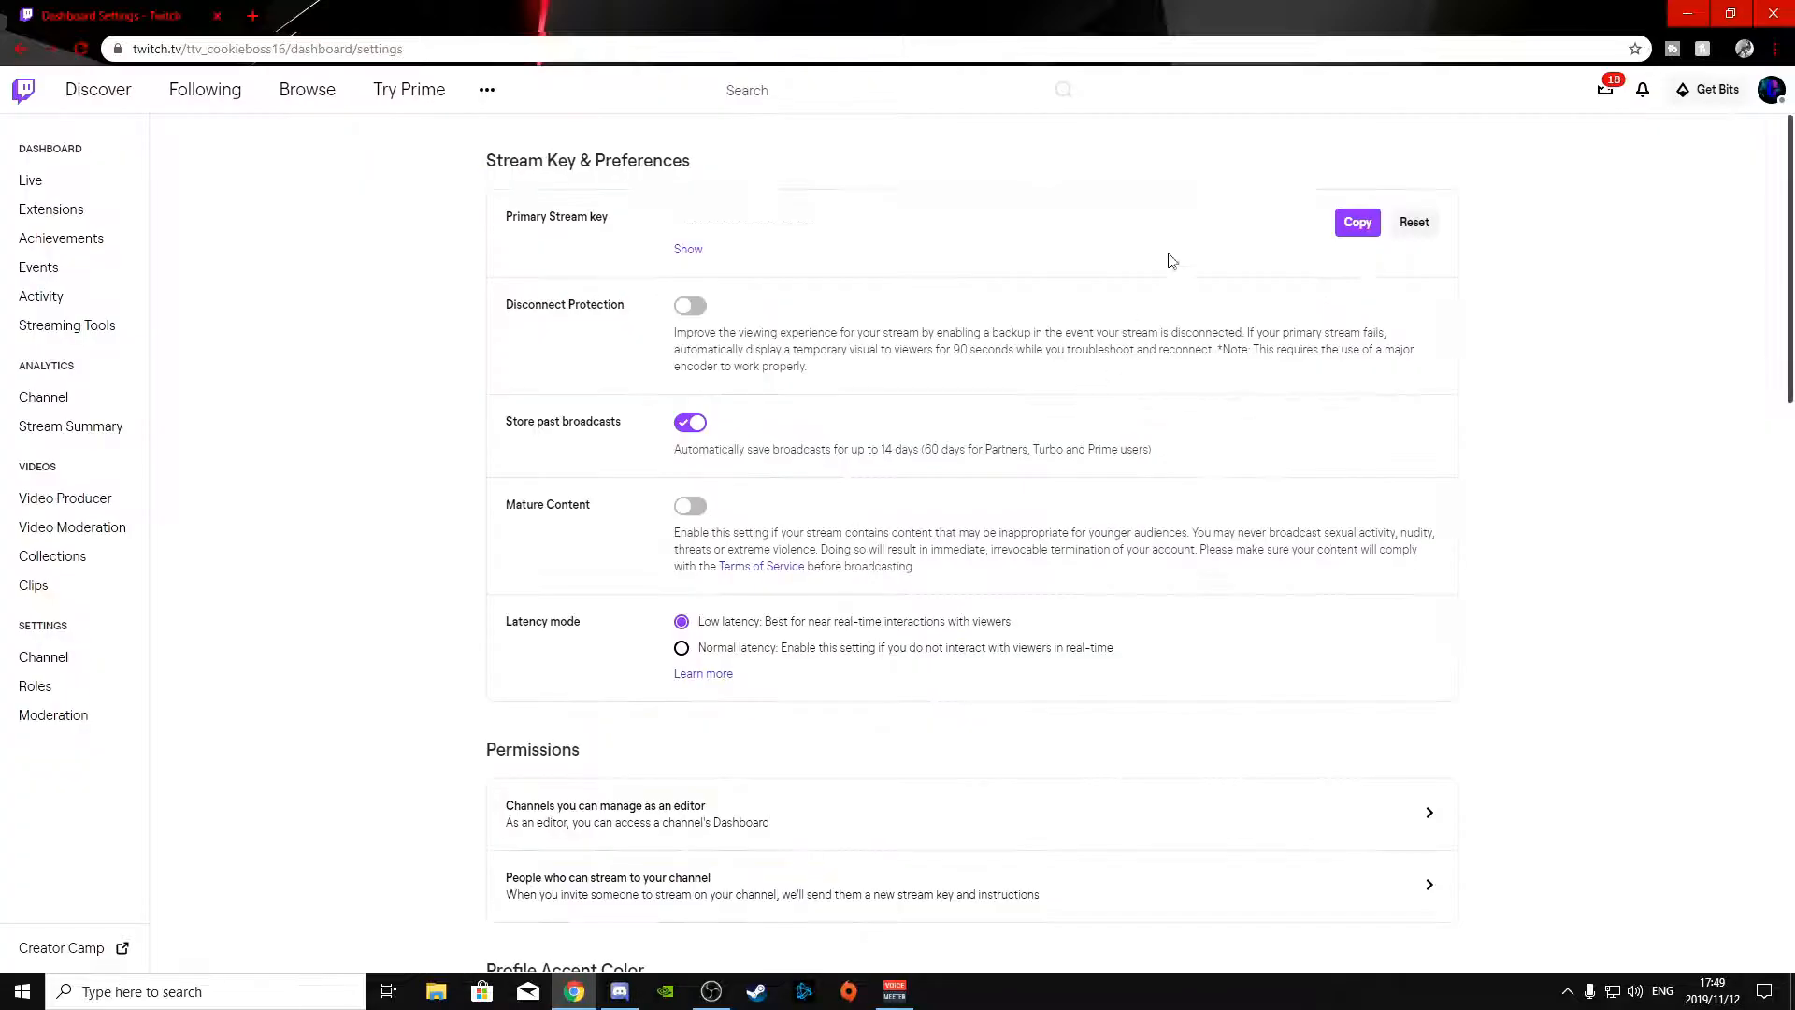
left_click(1356, 227)
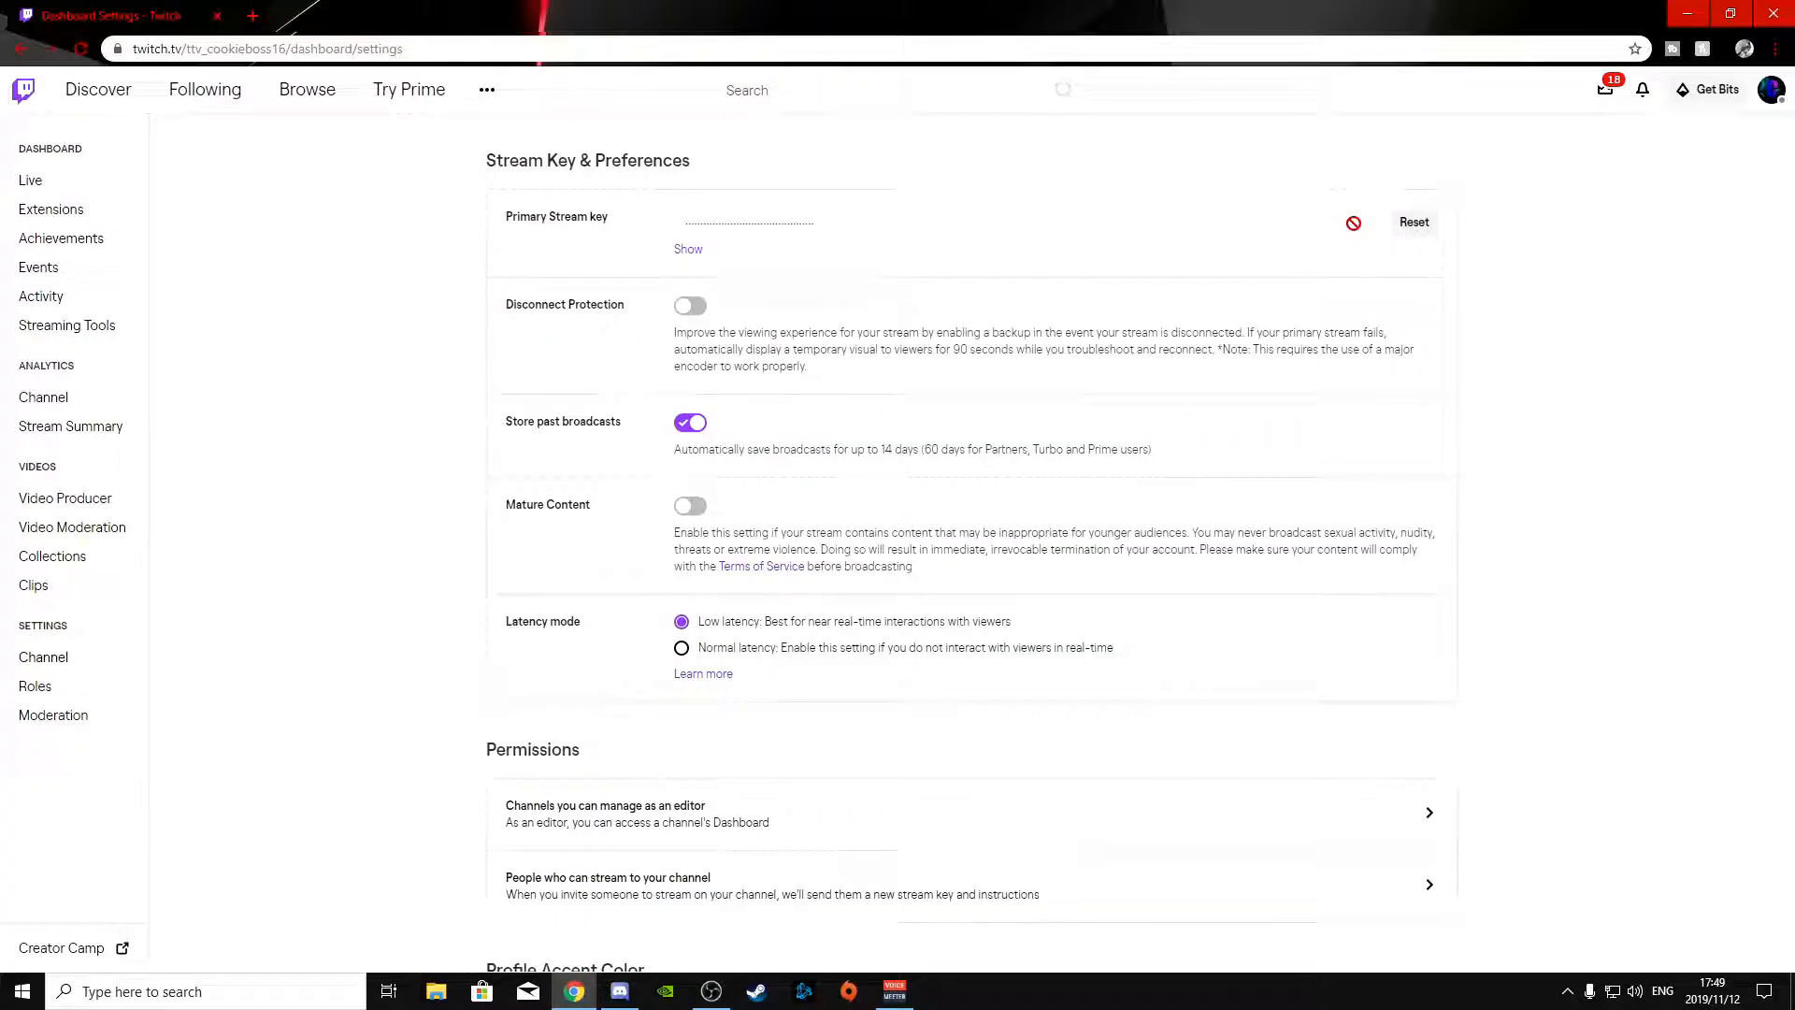
left_click(1774, 10)
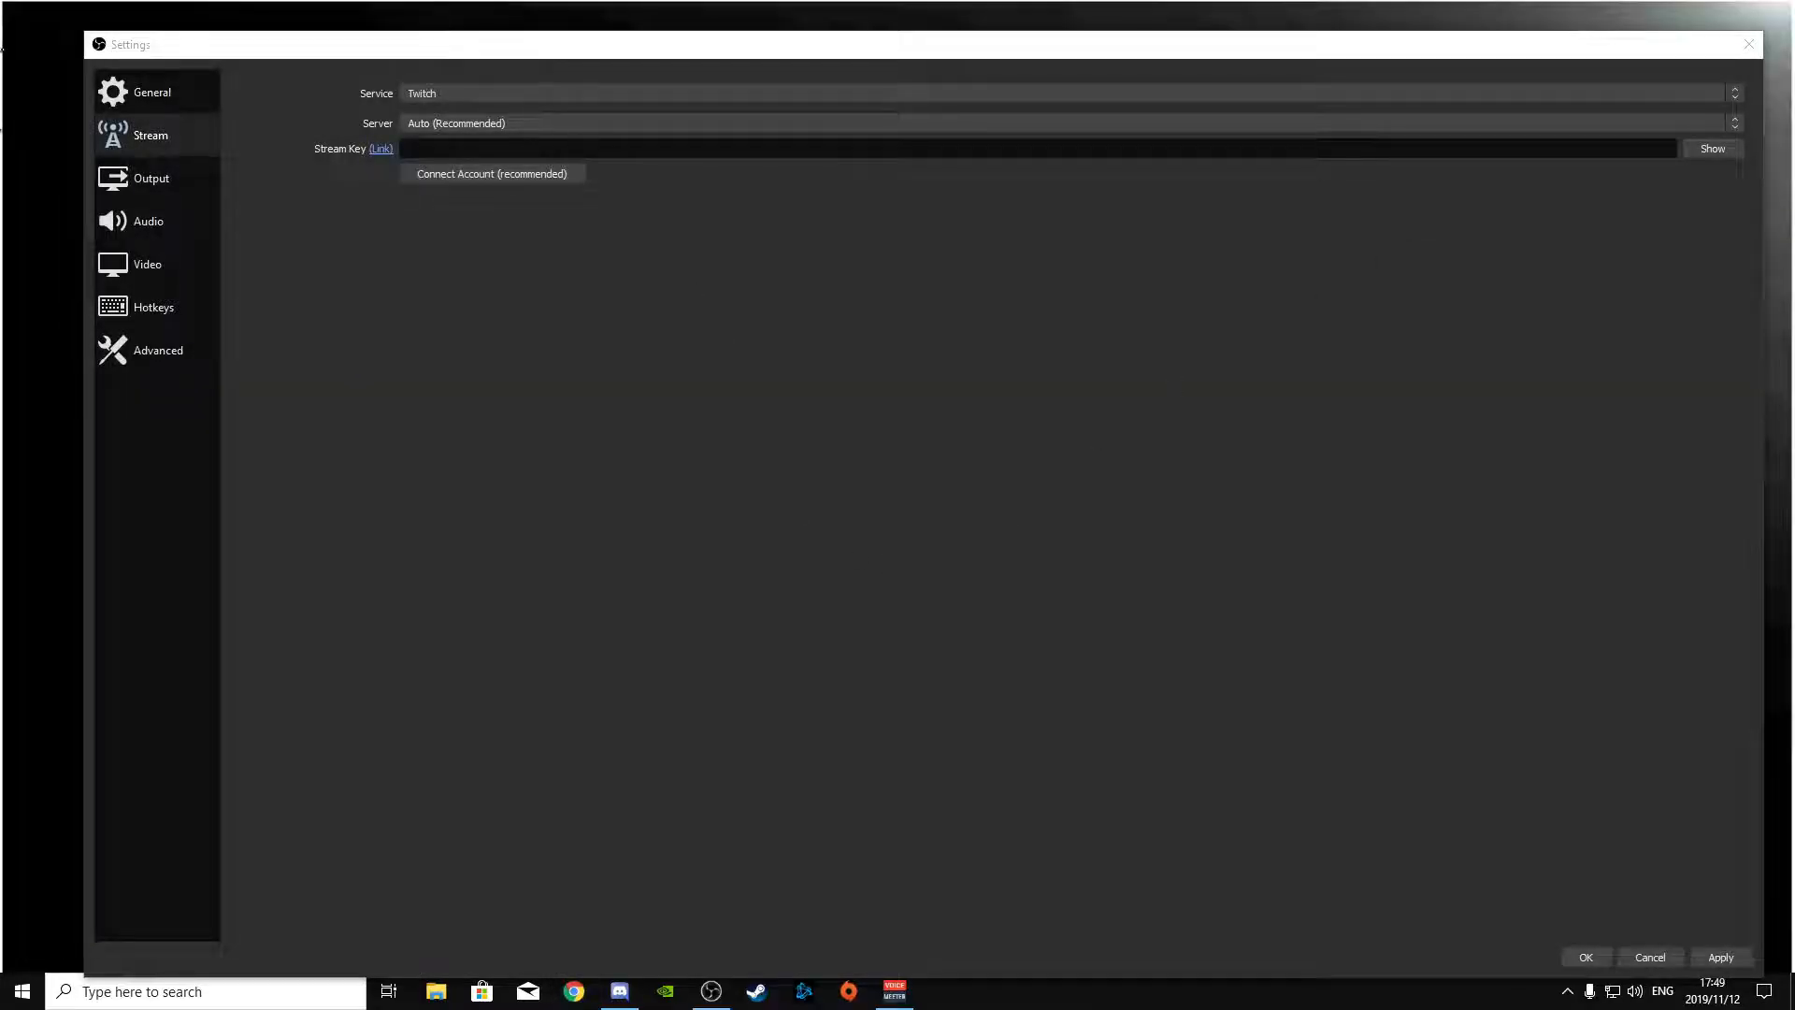
- Paste the stream key and connect the Twitch account by logging in with its username and password
right_click(452, 148)
left_click(481, 262)
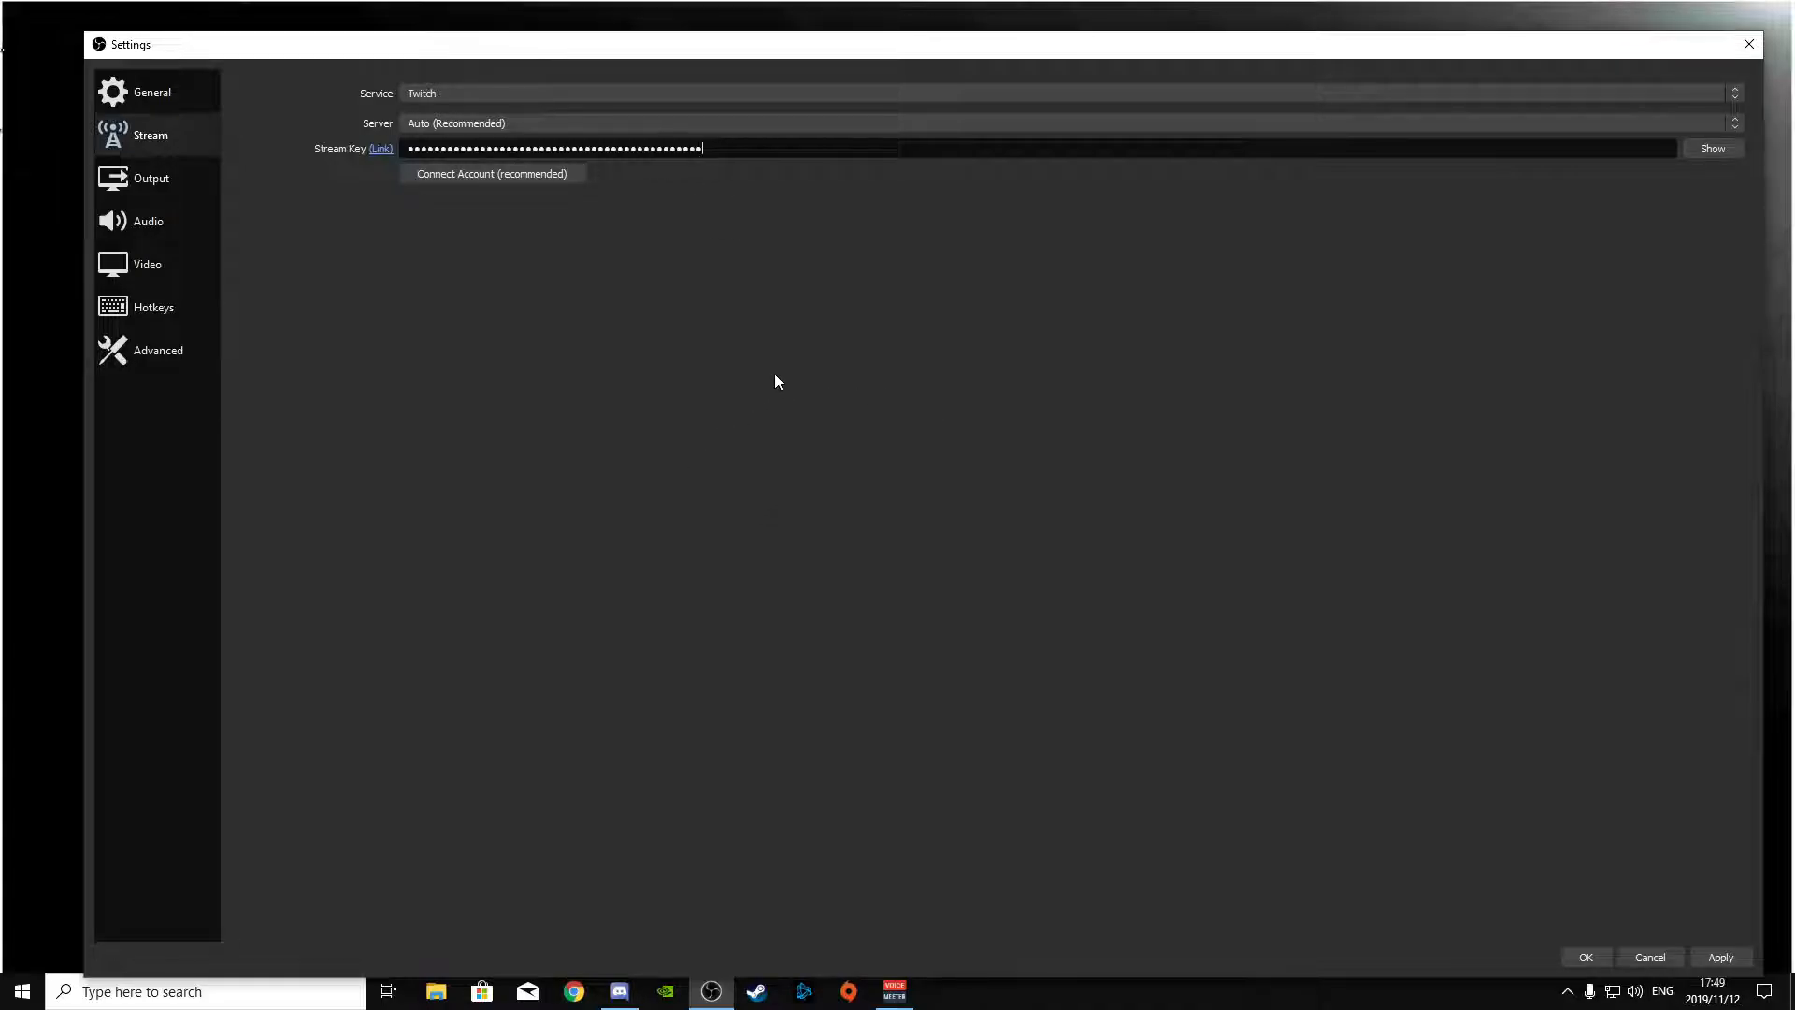
left_click(468, 176)
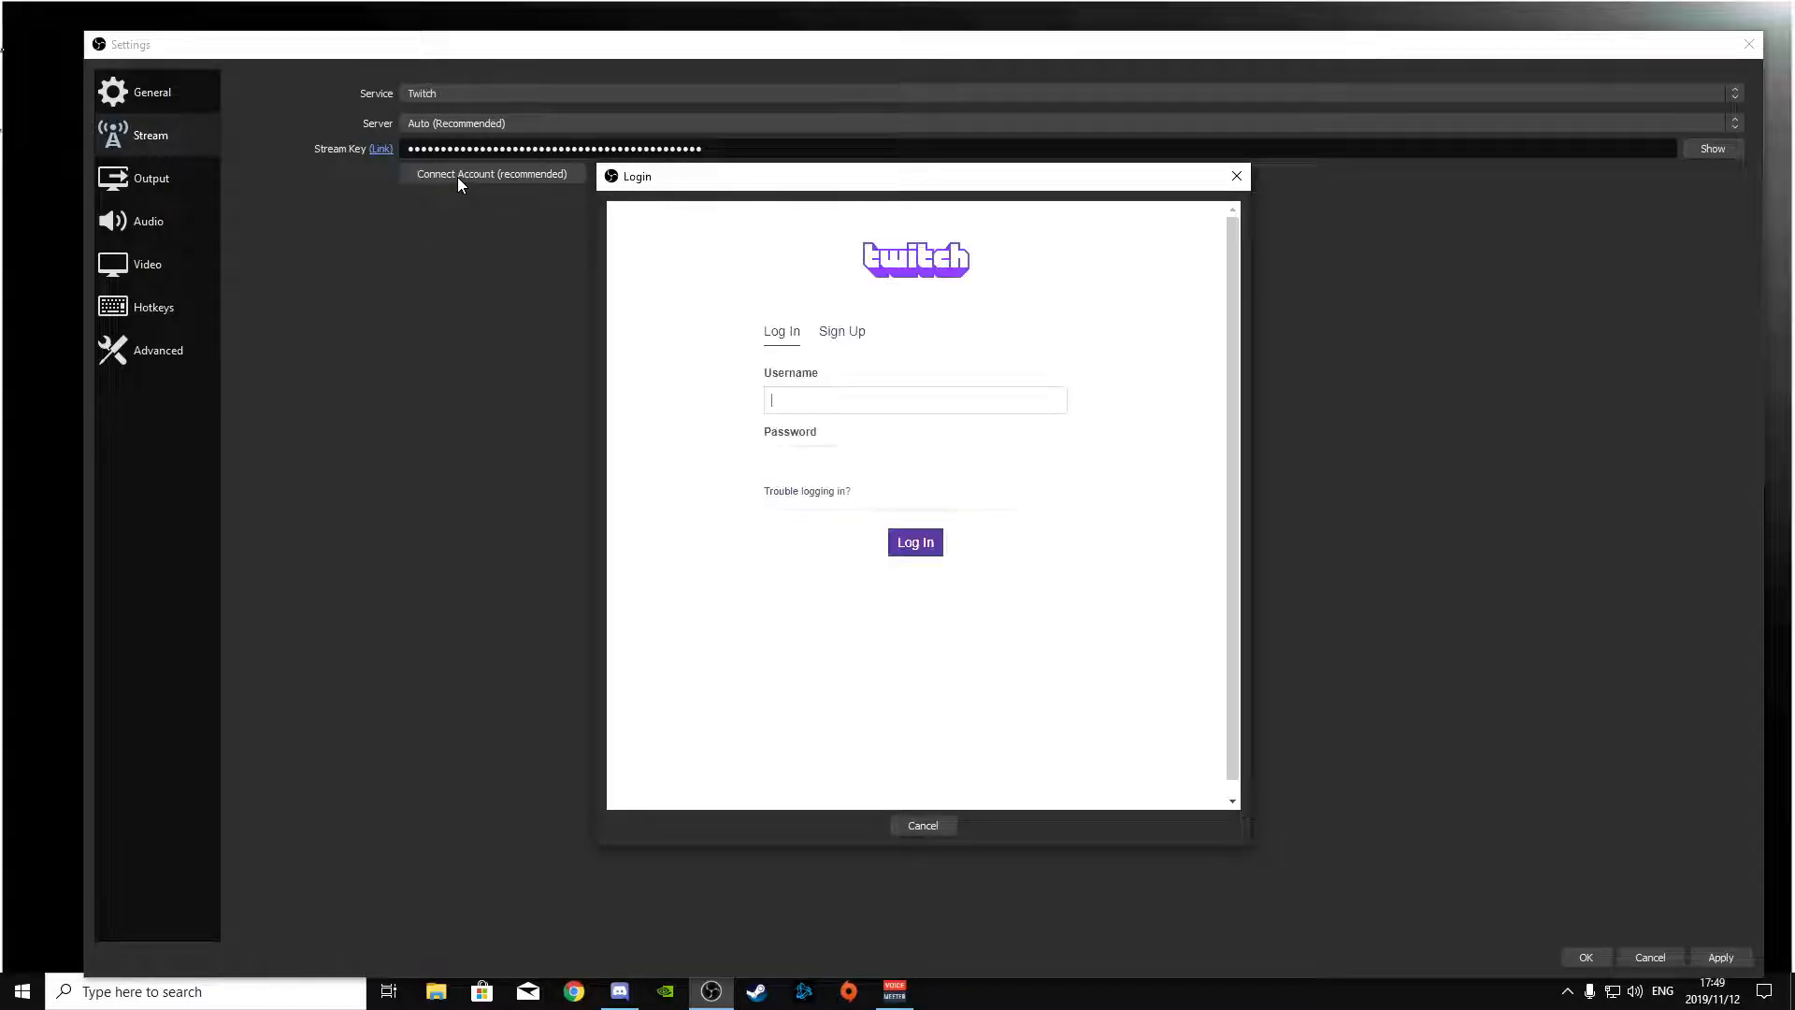
type("ttv_cookieboss16")
left_click(837, 463)
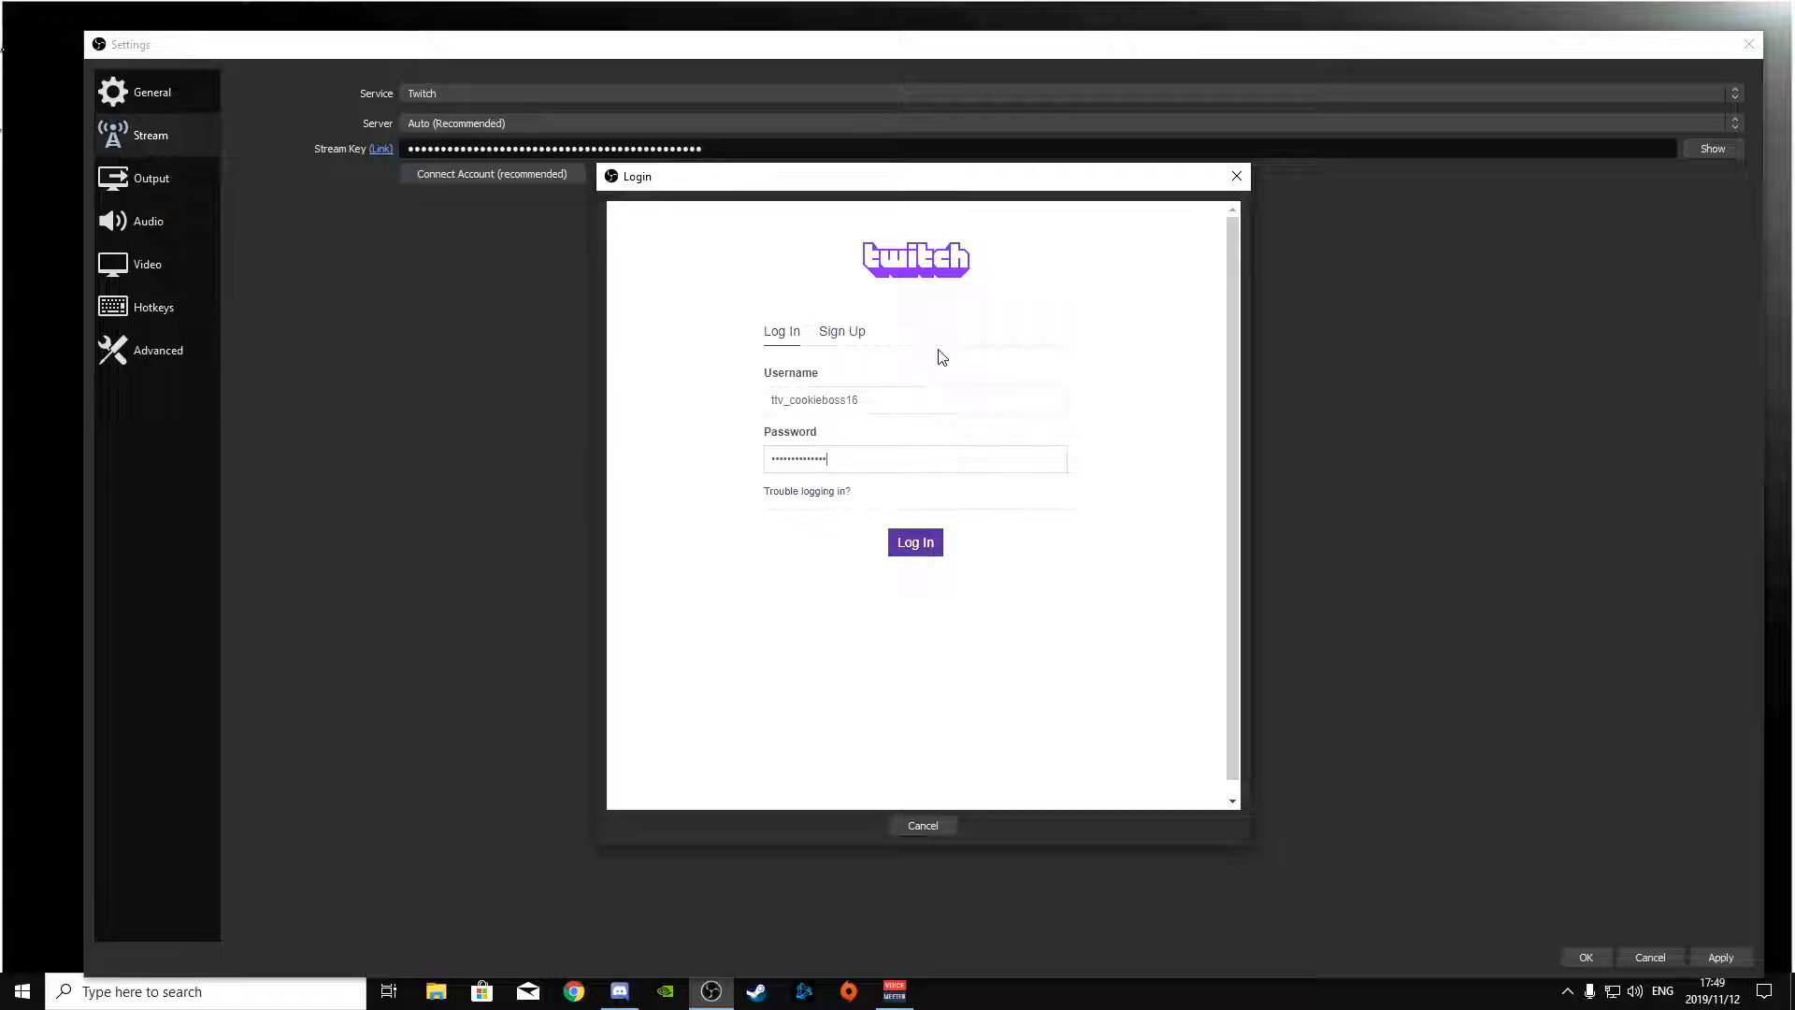
left_click(913, 549)
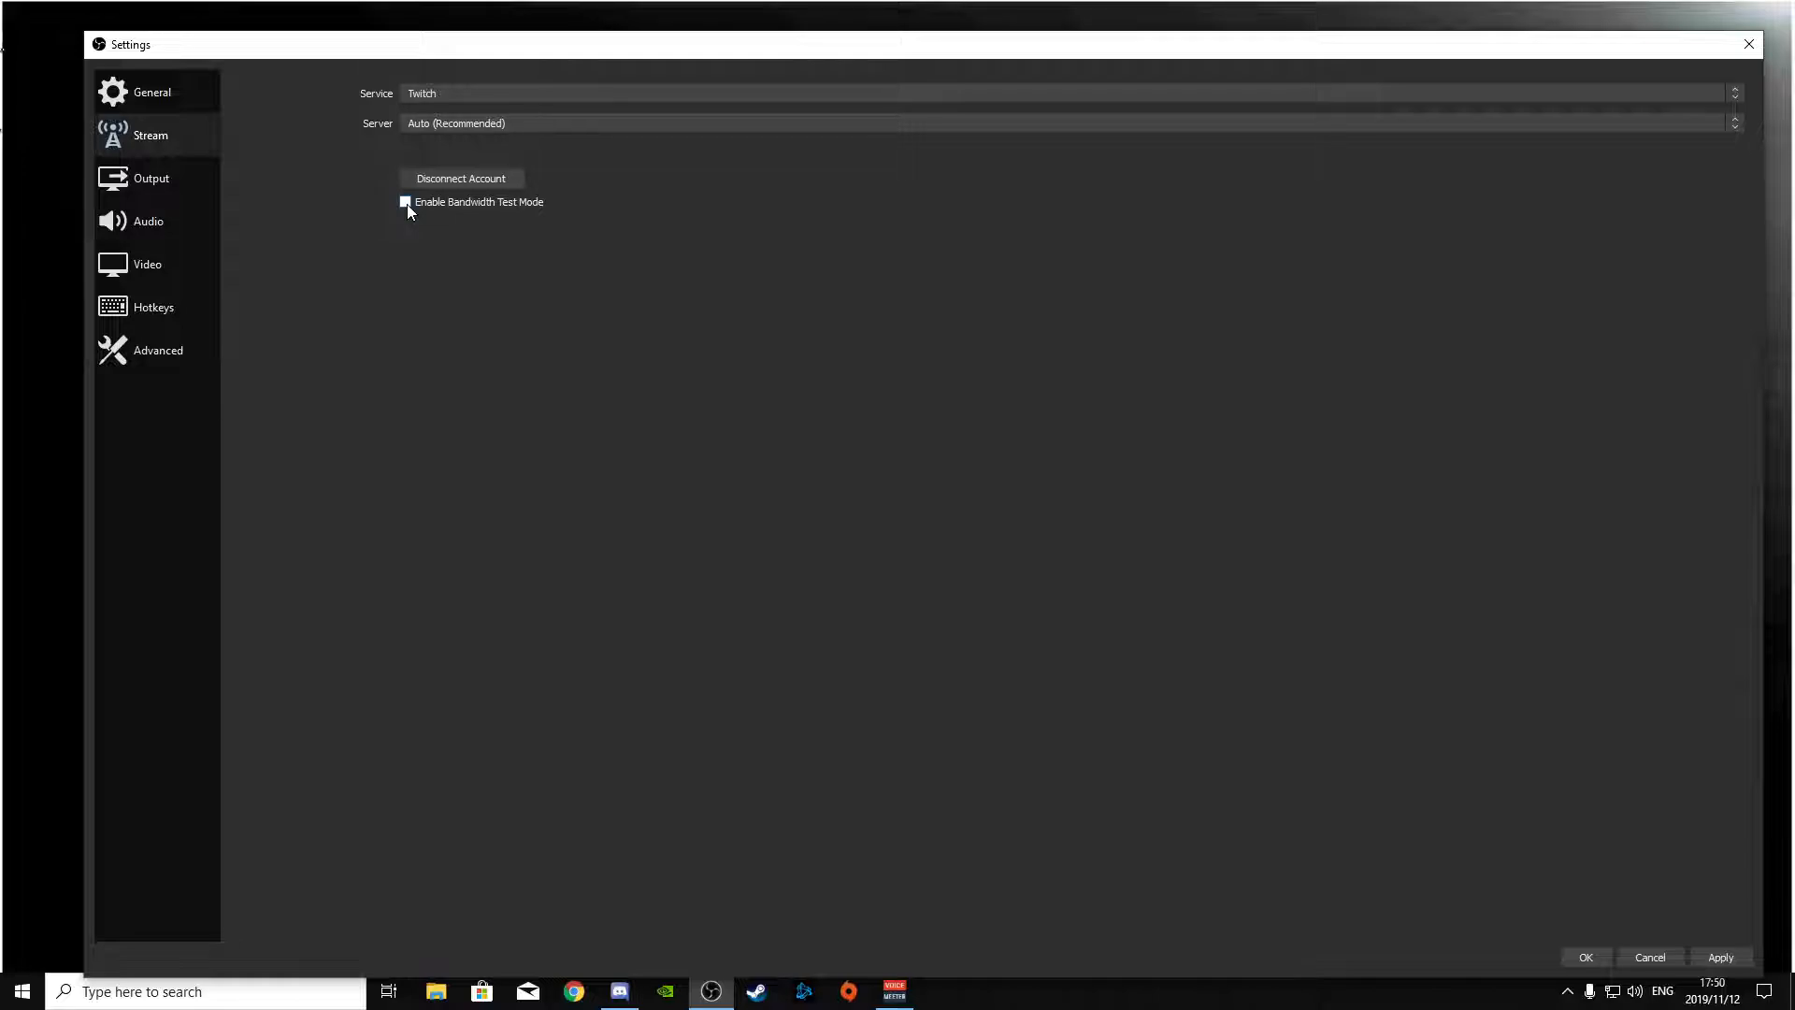
- Enable Bandwidth Test Mode, apply the stream settings, and close Settings with OK
left_click_drag(517, 59, 513, 32)
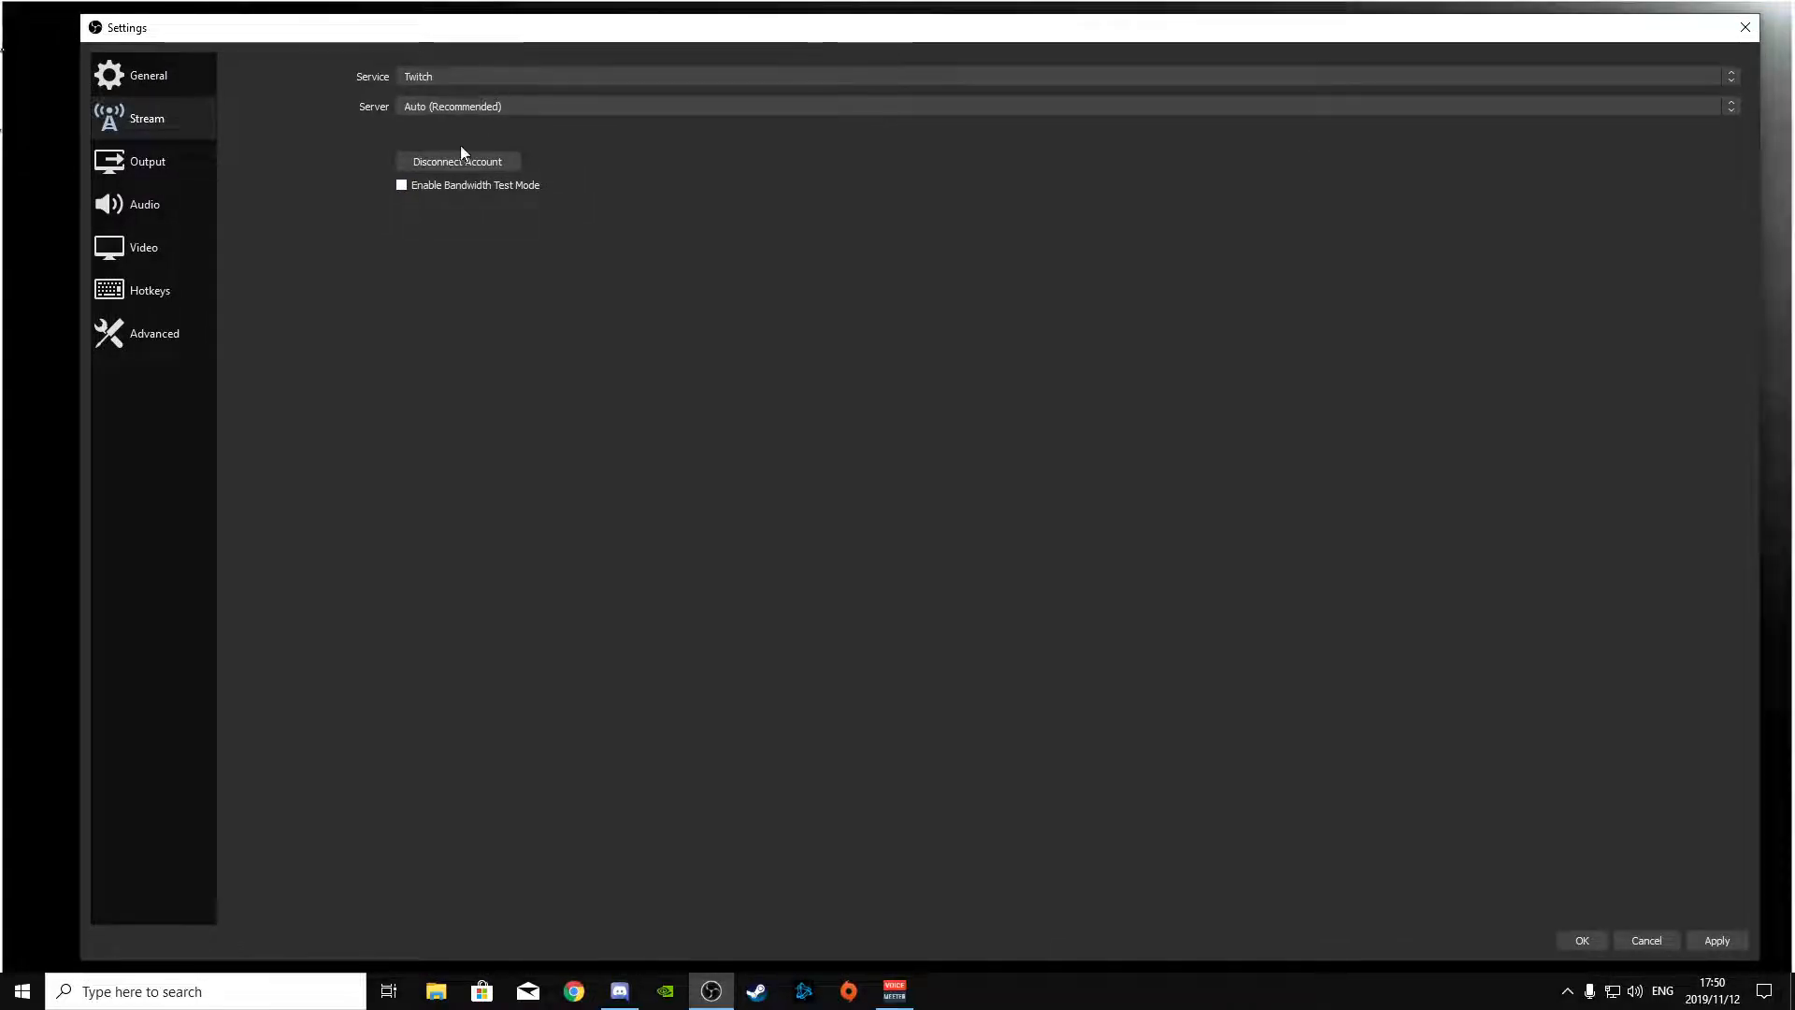
left_click(402, 186)
left_click(1729, 938)
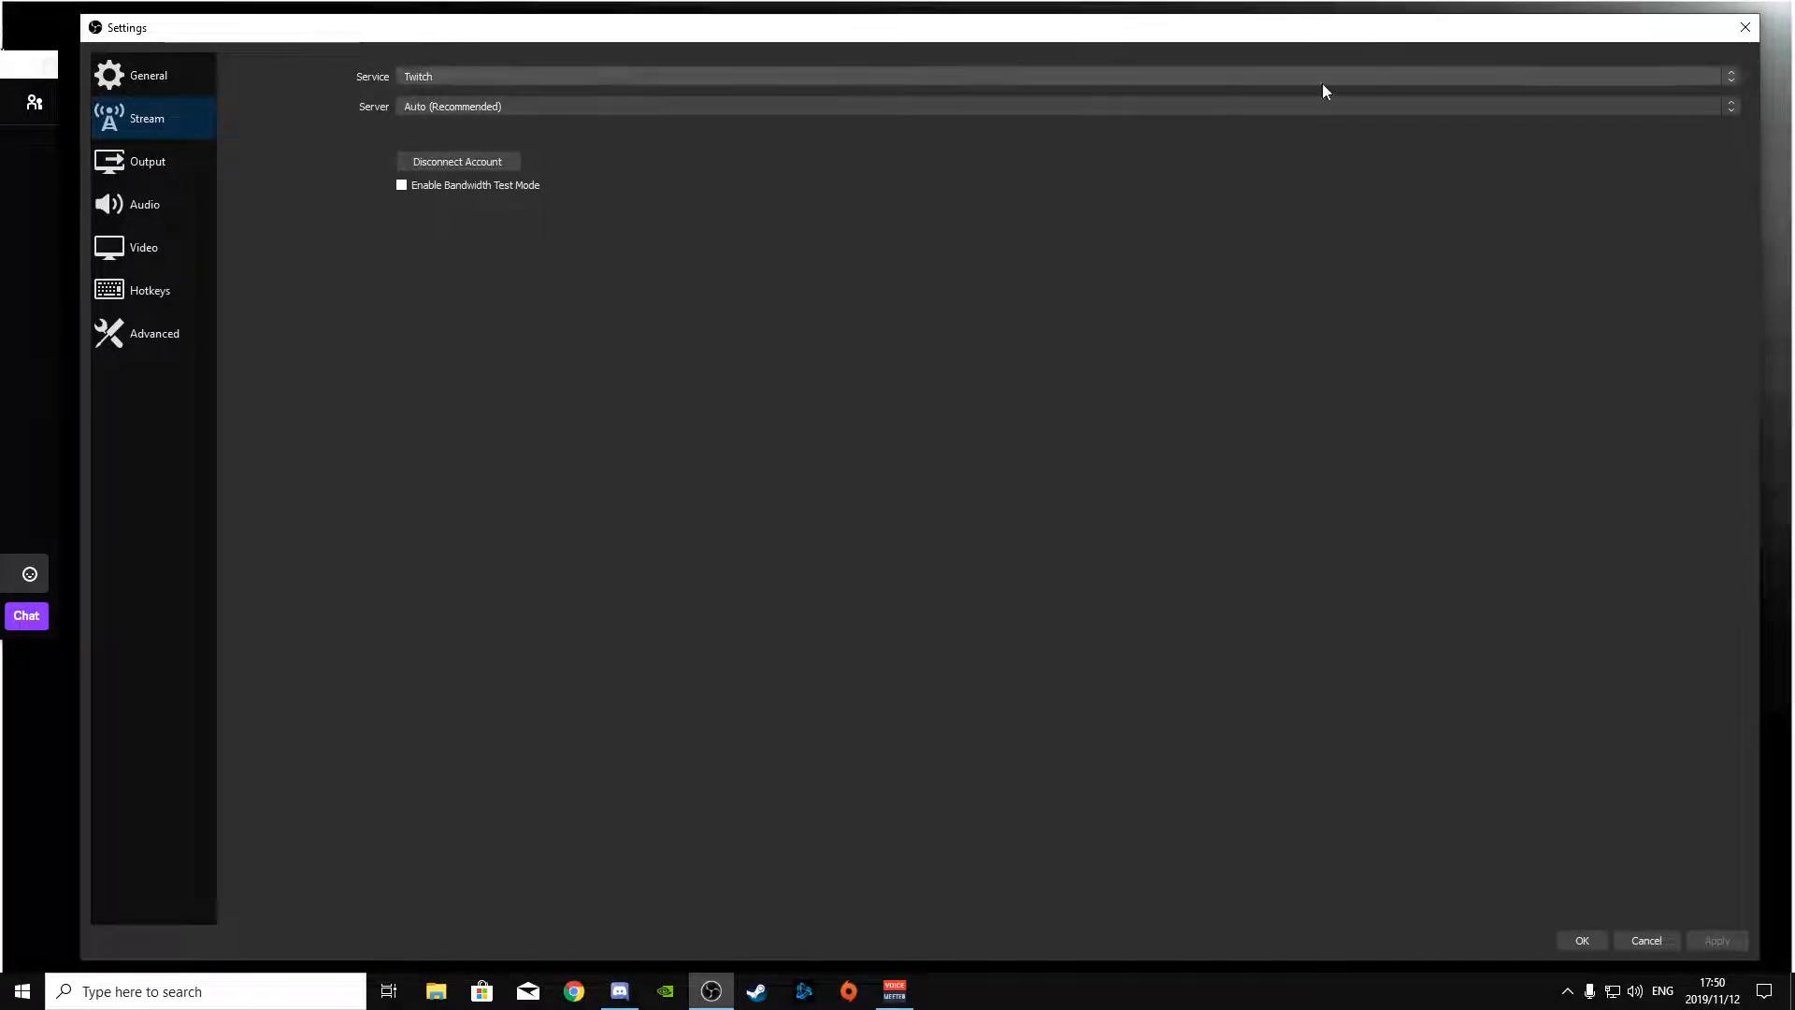
left_click(1580, 940)
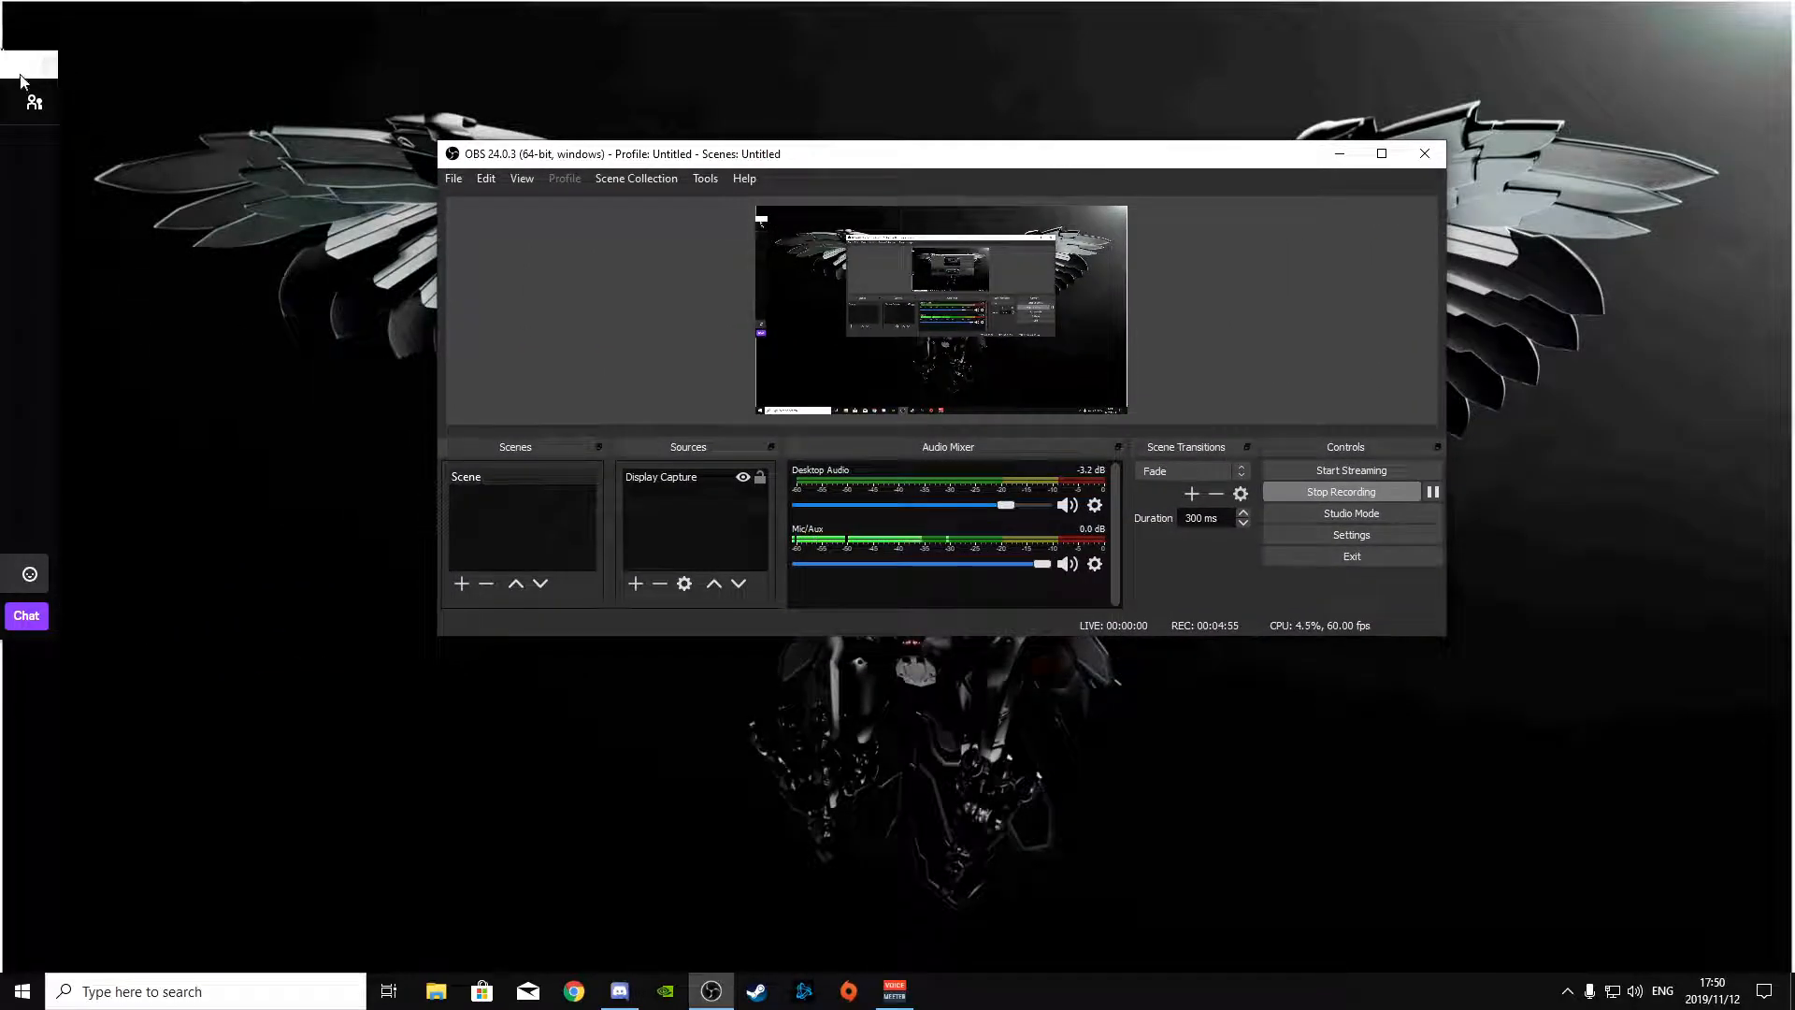
- Bring the Stream Information window onto the desktop and dock the Chat window into OBS
left_click_drag(19, 75, 1521, 151)
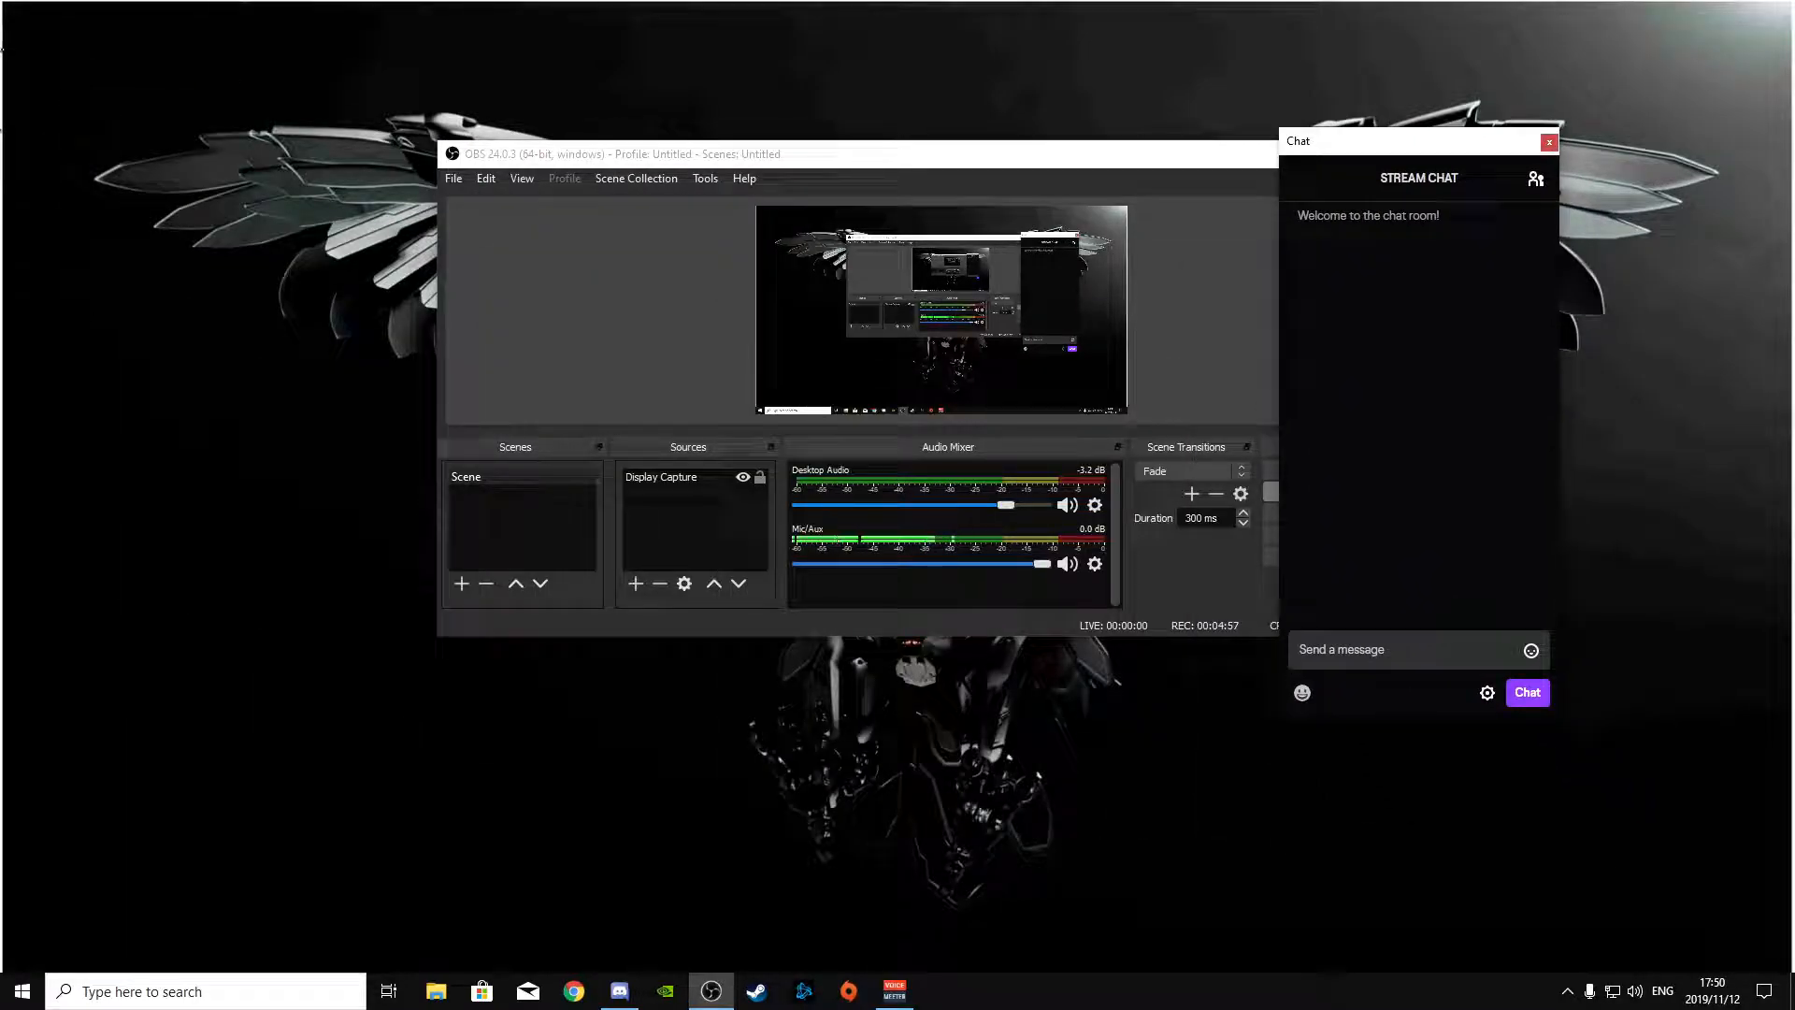
left_click_drag(2, 105, 527, 102)
left_click_drag(1338, 138, 1389, 266)
left_click_drag(542, 103, 533, 280)
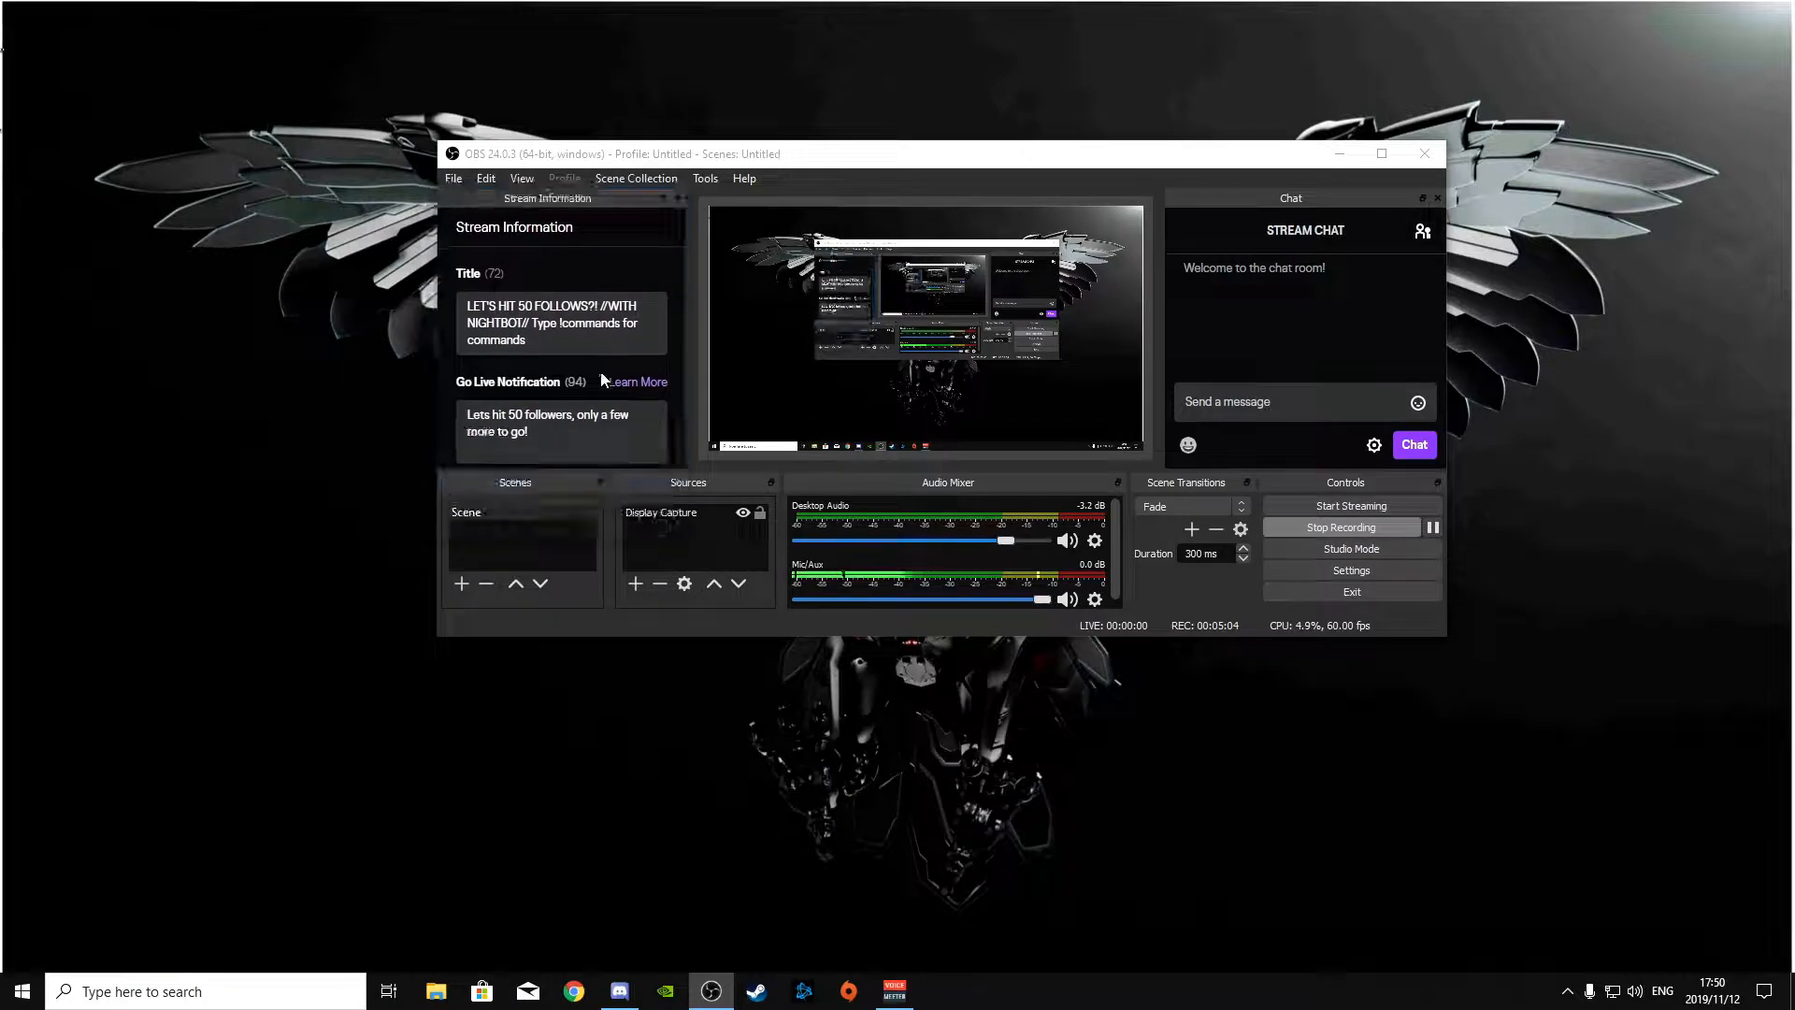
left_click(556, 329)
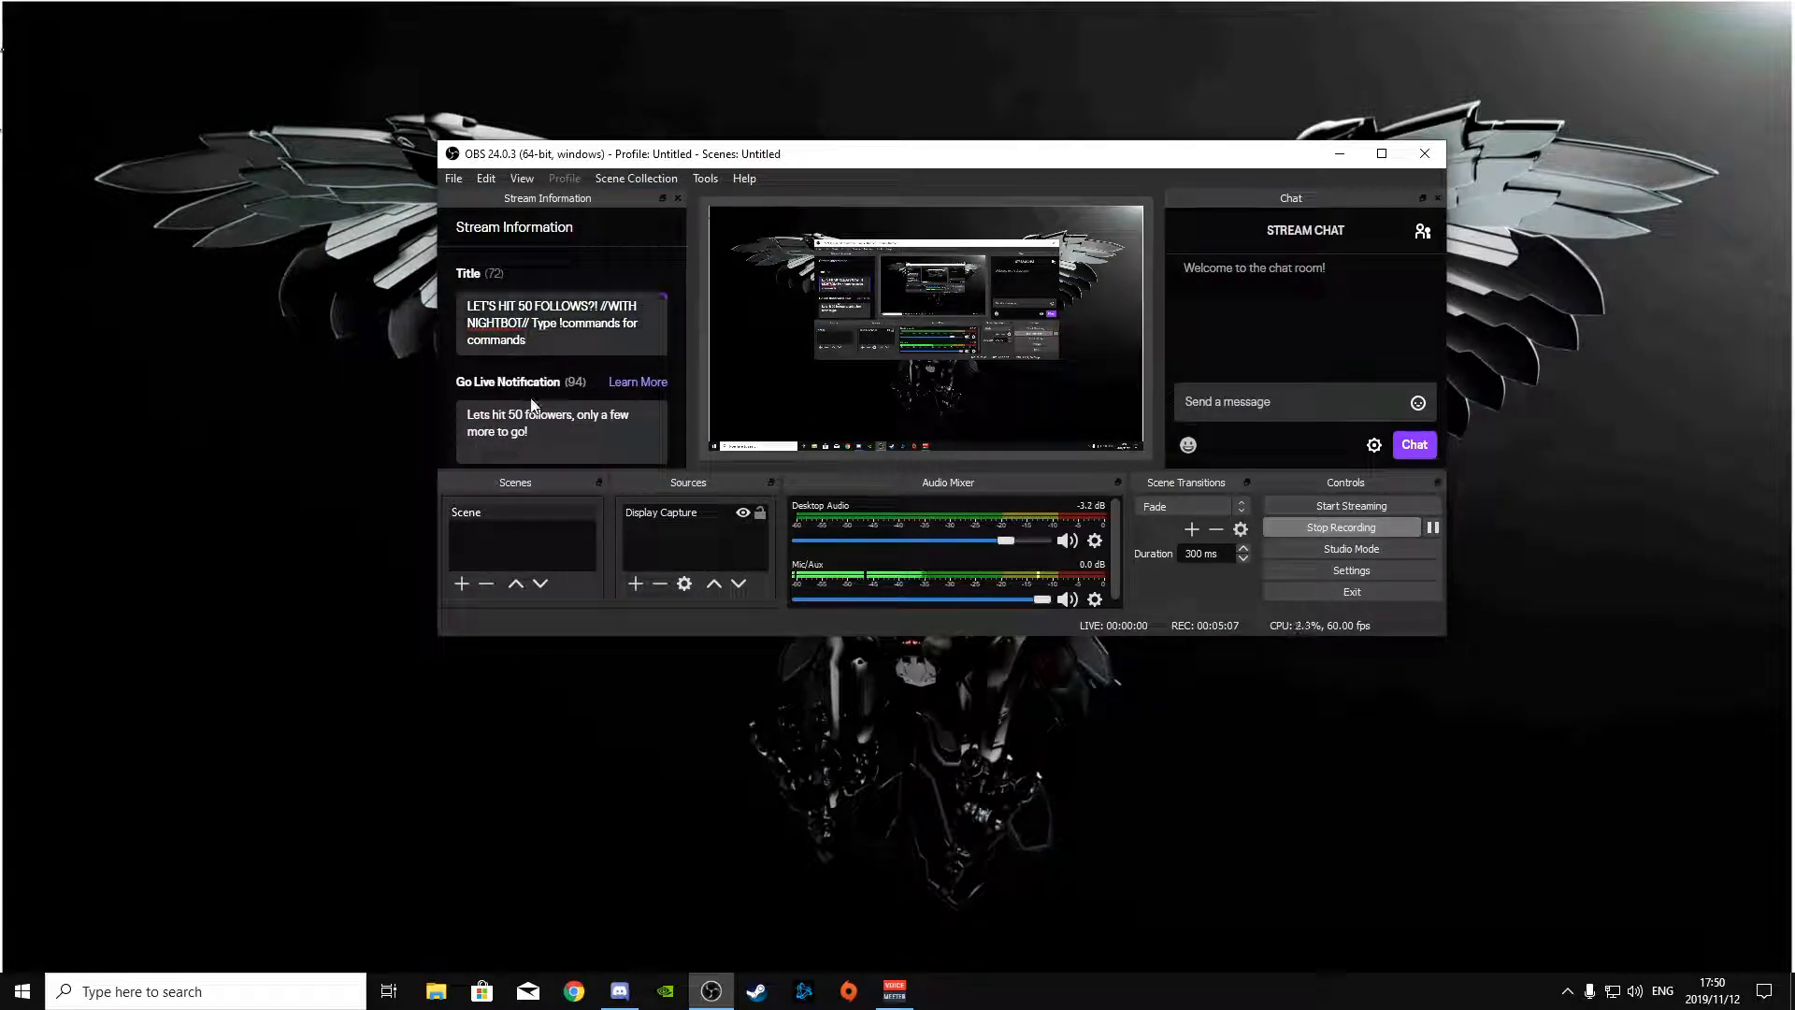
scroll(531, 404, "down", 2)
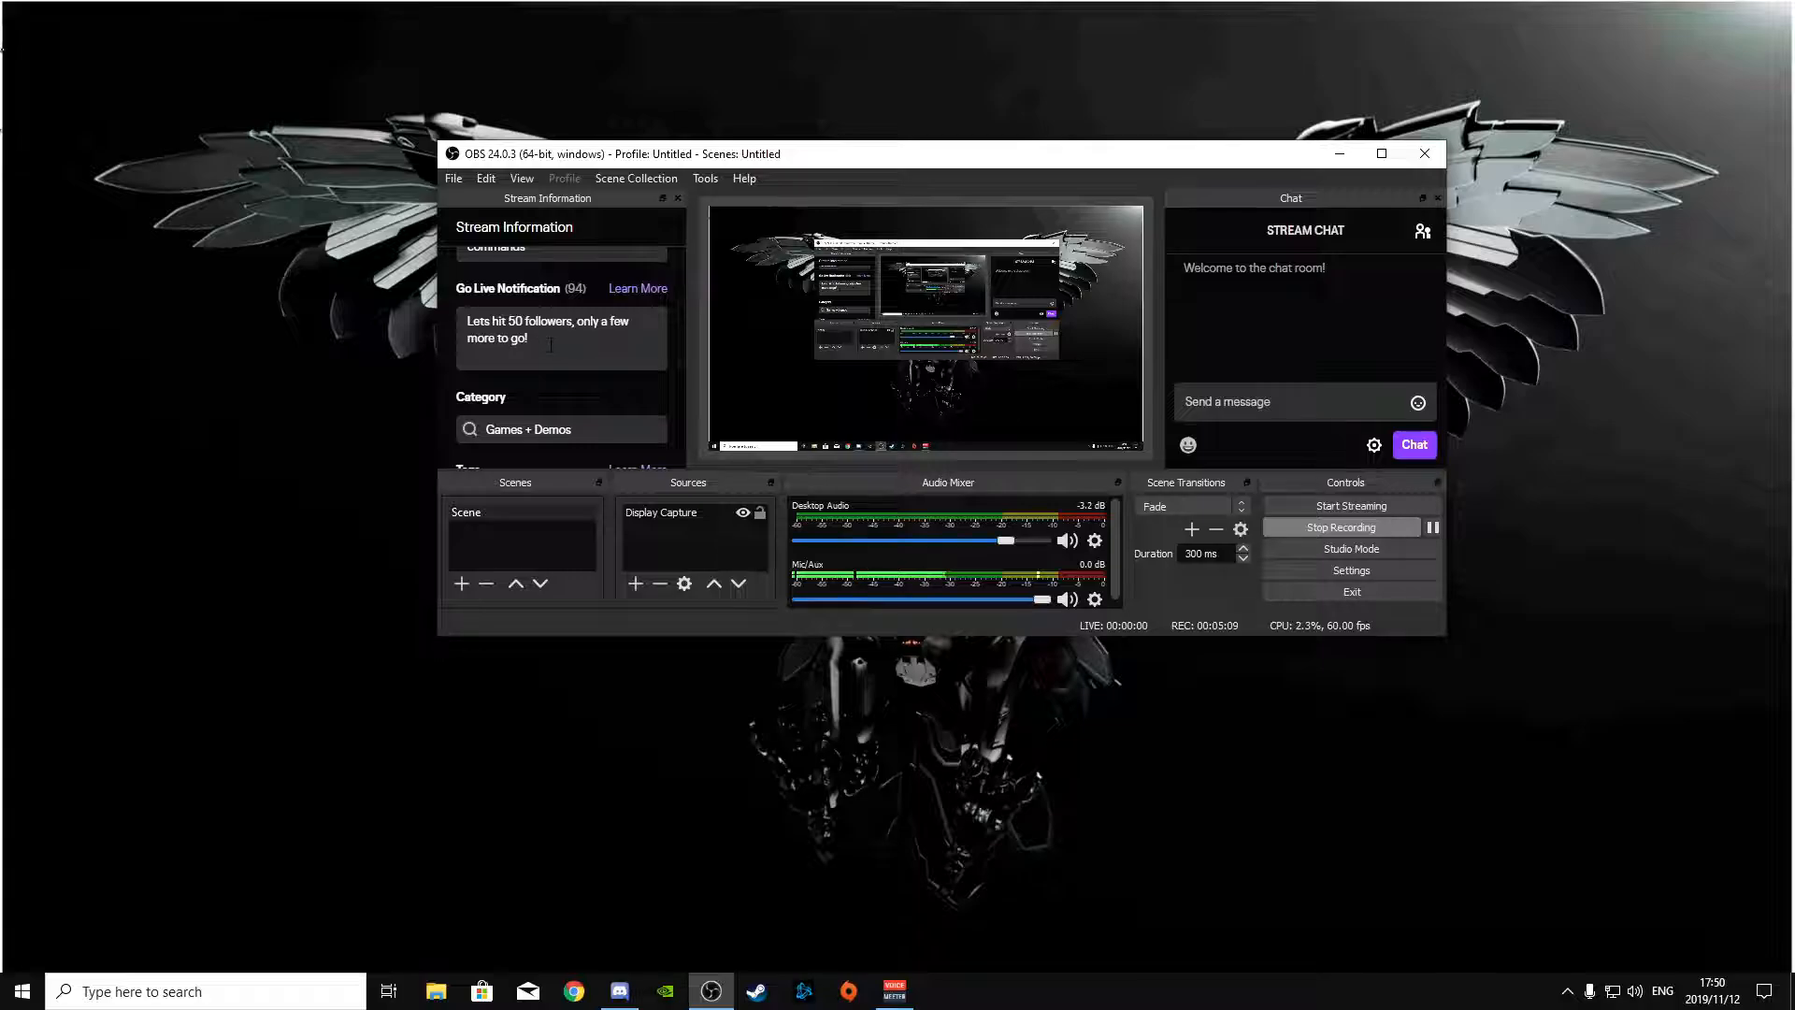
scroll(550, 344, "down", 2)
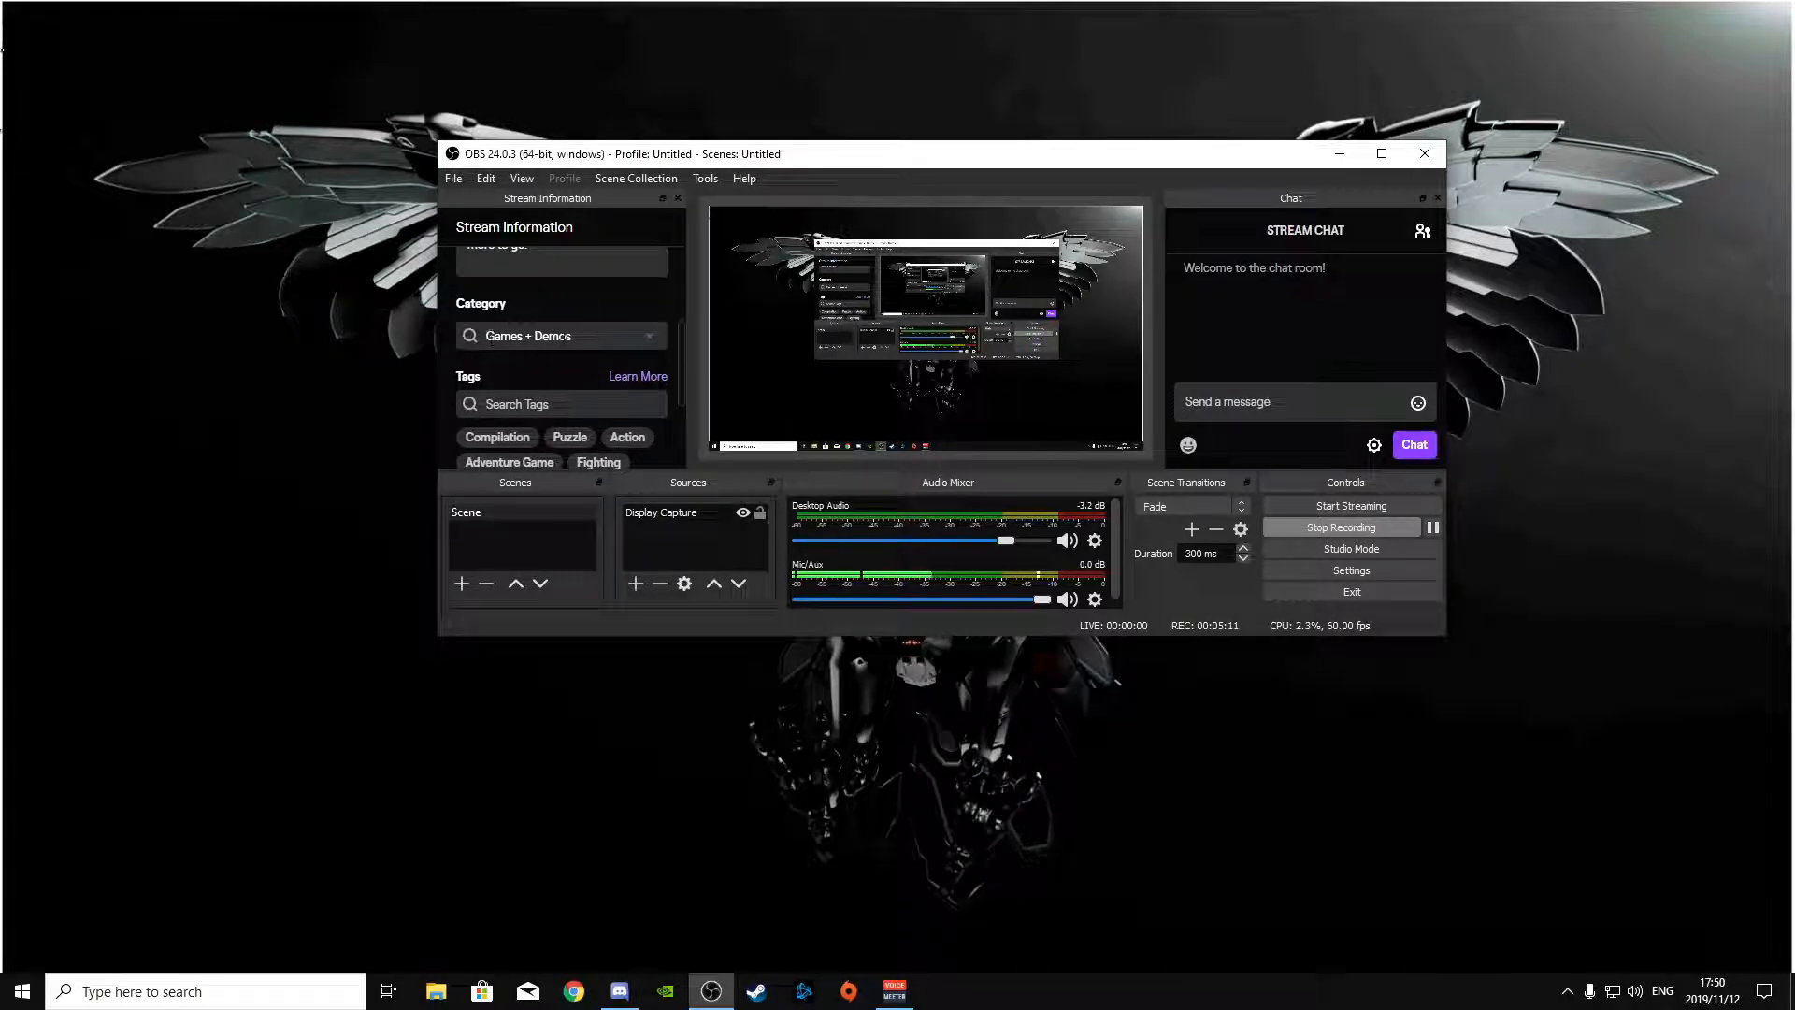
scroll(575, 370, "down", 3)
scroll(575, 371, "up", 4)
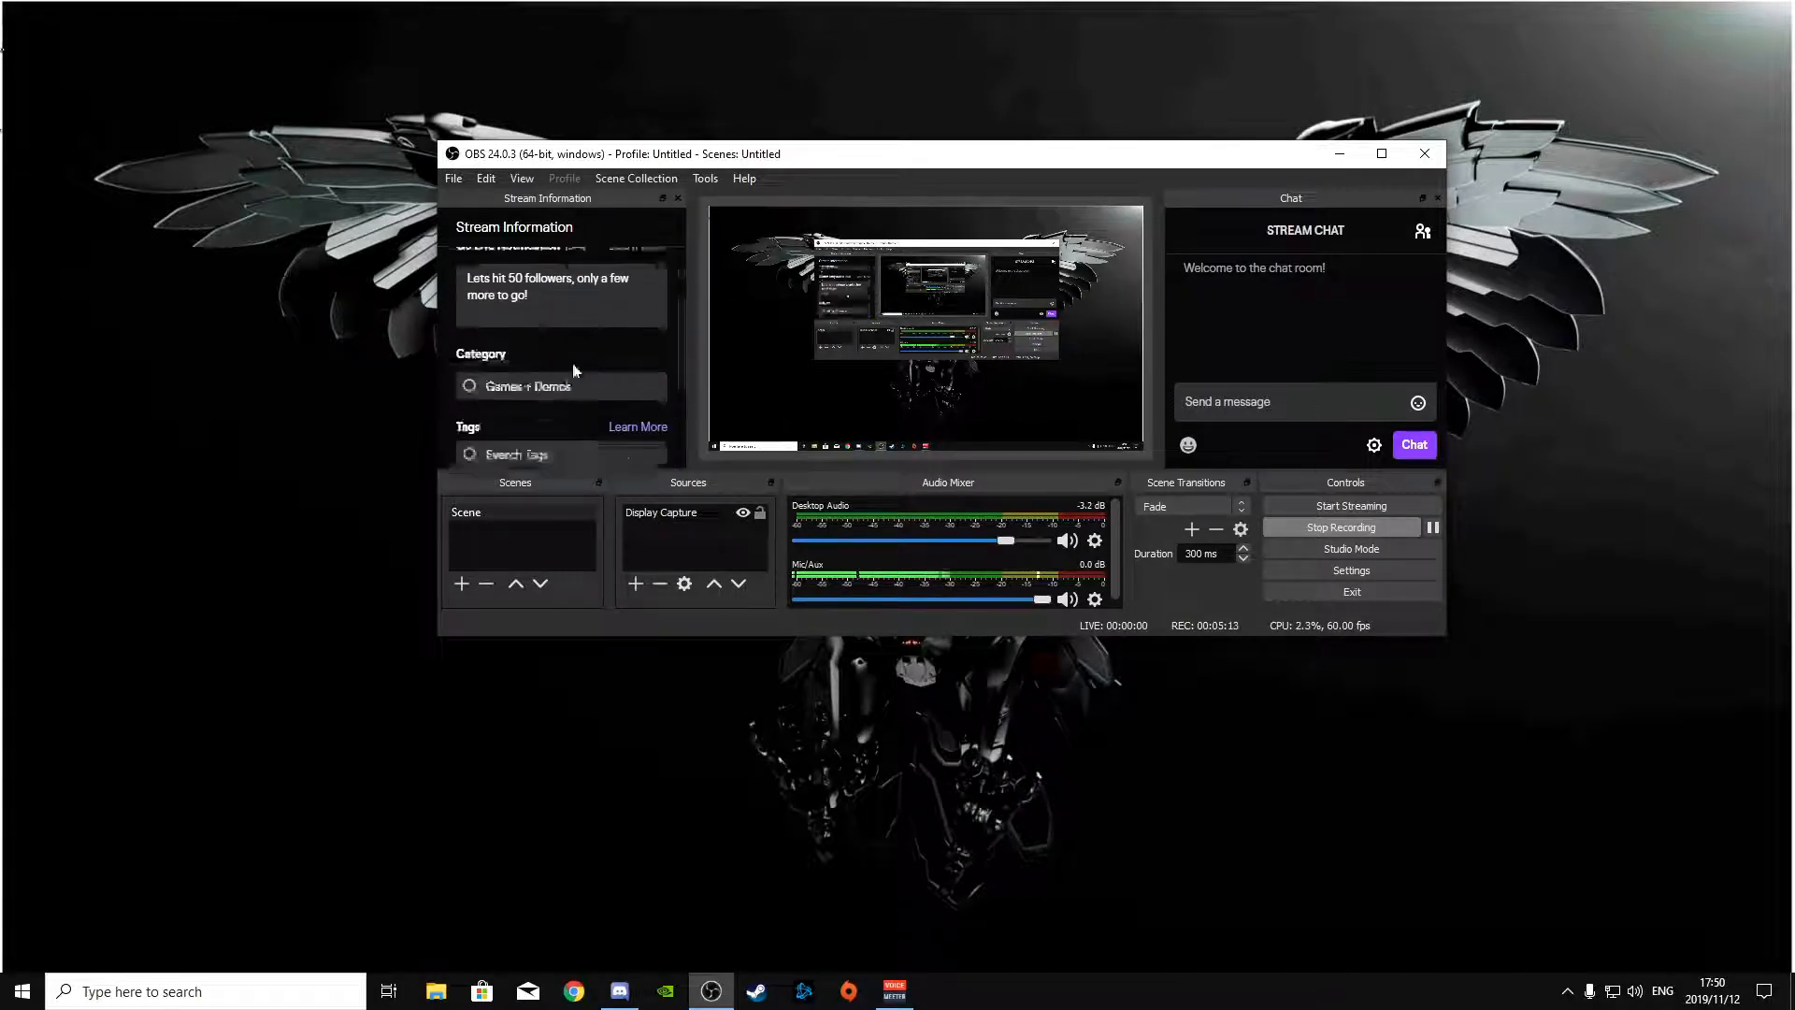
scroll(575, 370, "down", 3)
scroll(589, 388, "up", 5)
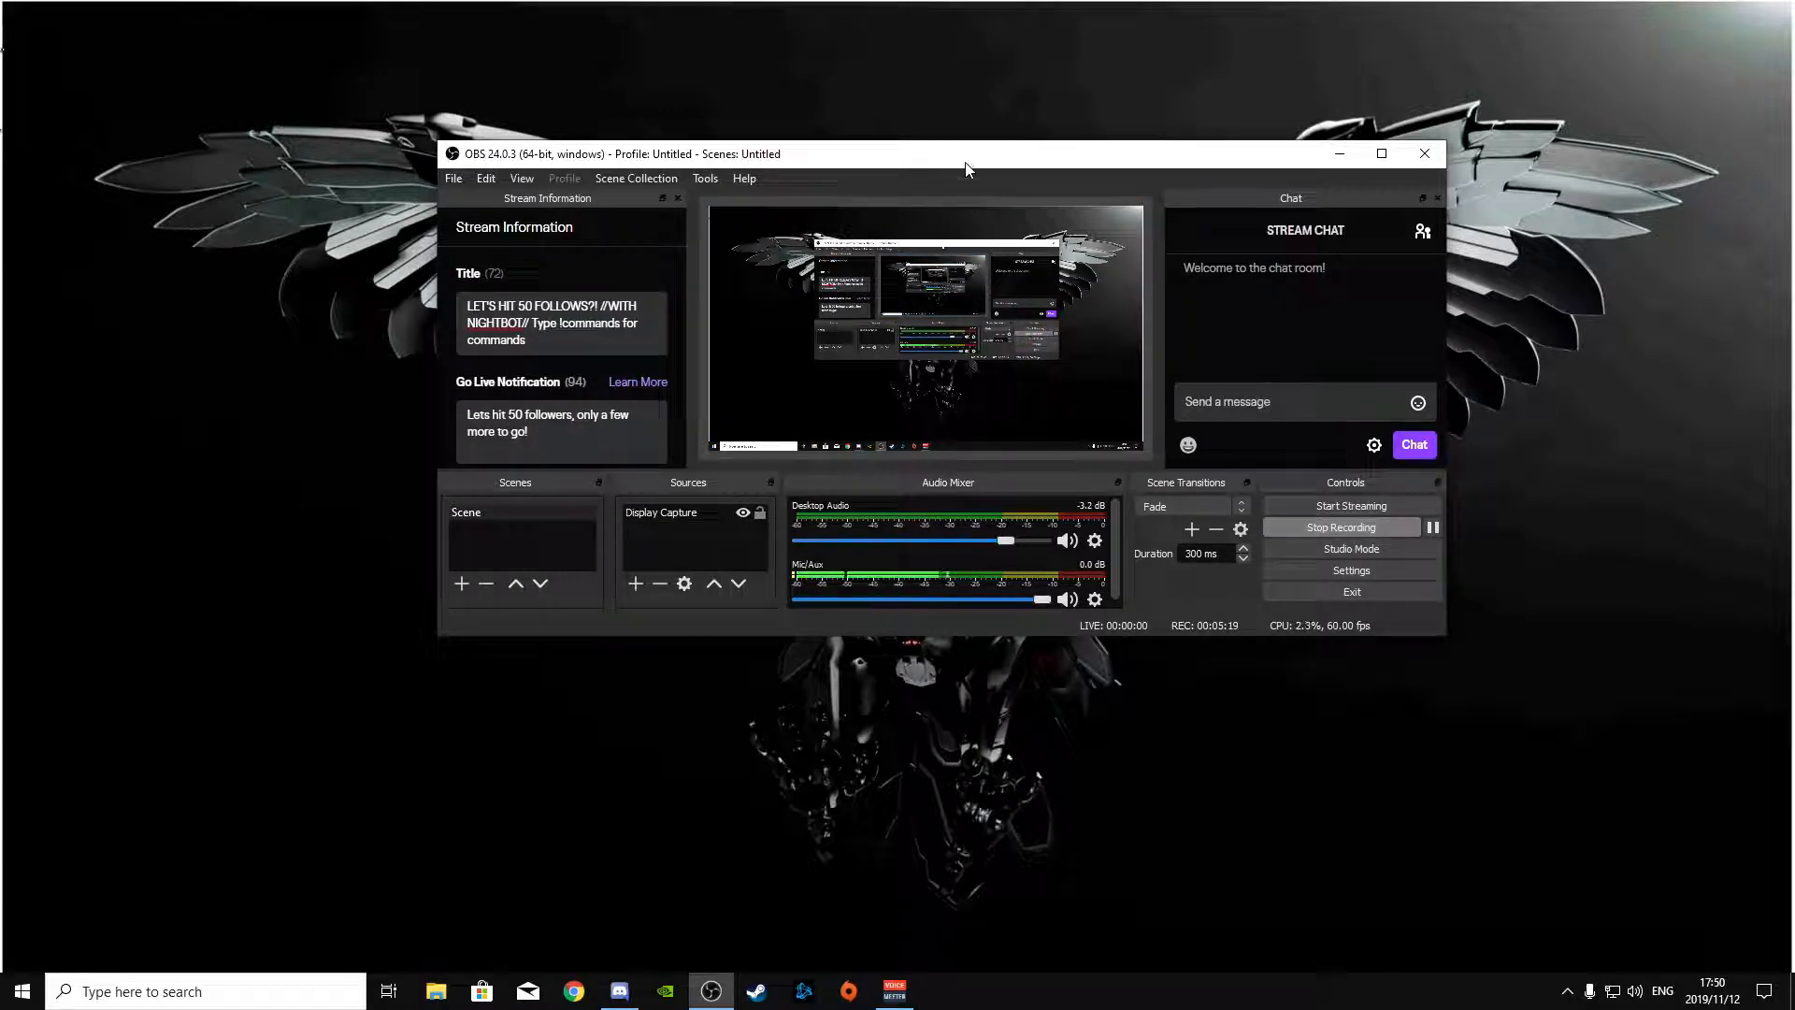
- Move the OBS main window off-screen and drag the Settings window into full view
left_click_drag(967, 168, 895, 173)
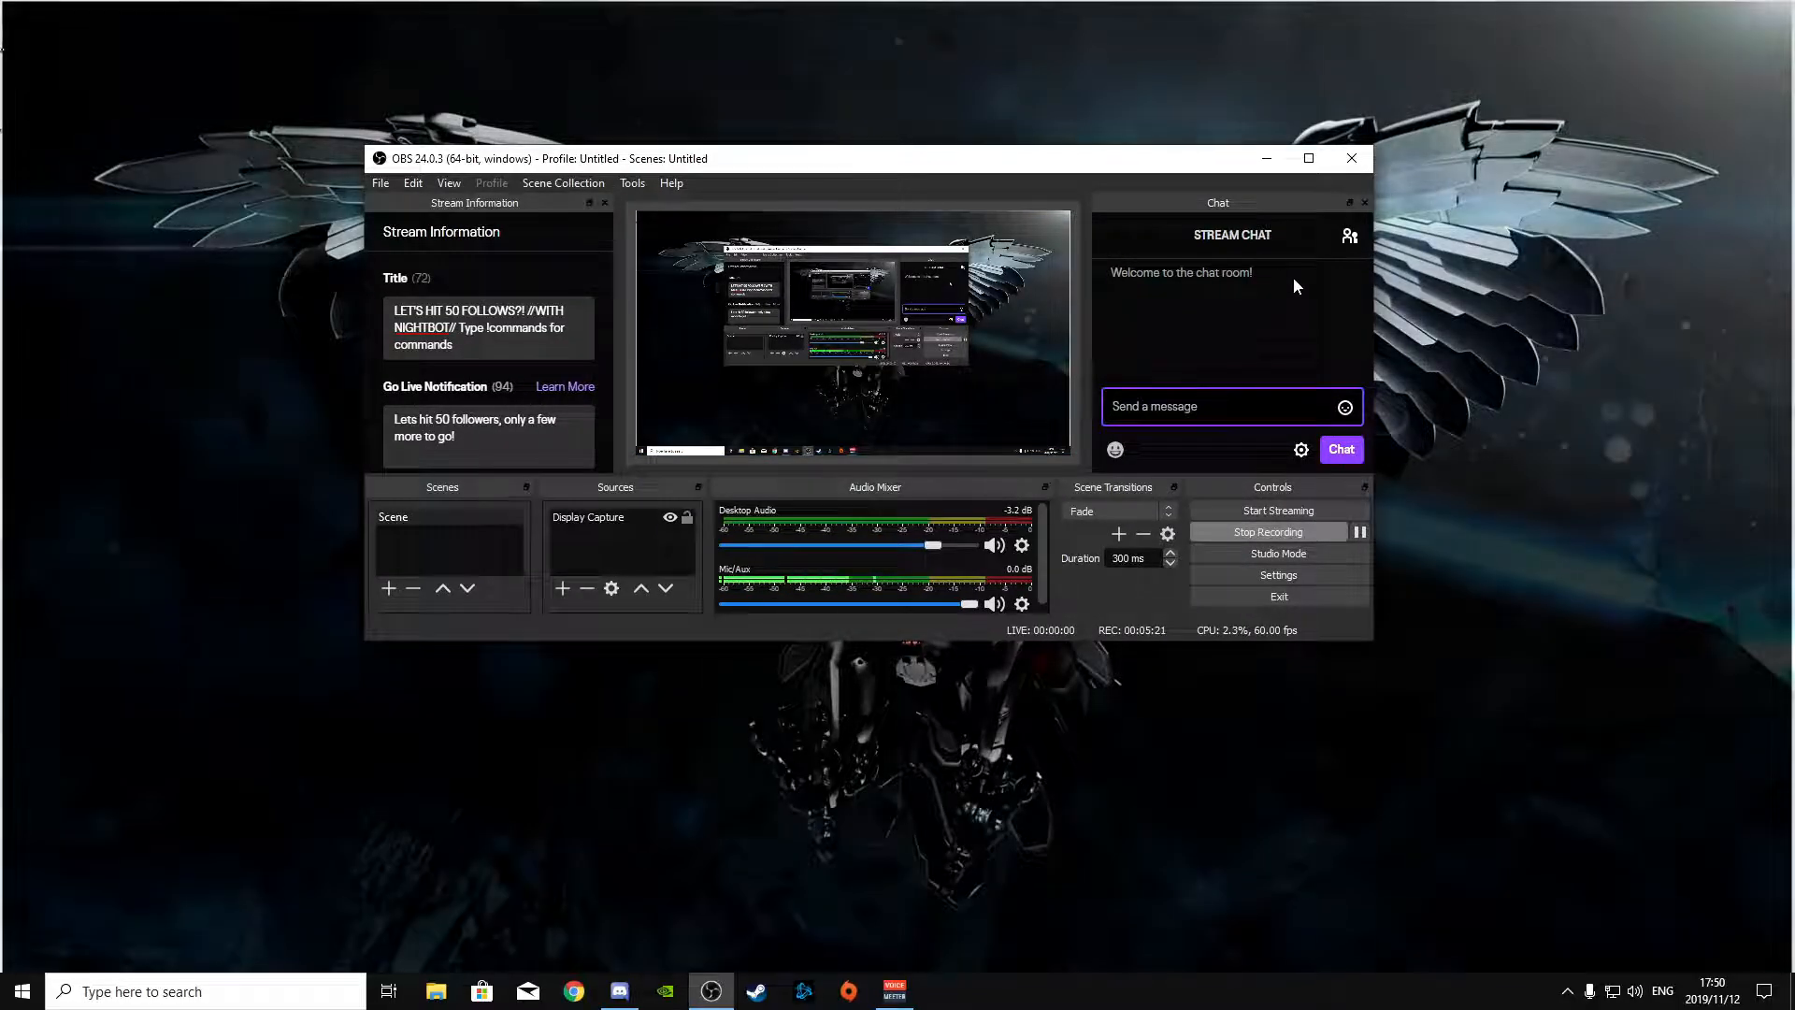
left_click(1309, 158)
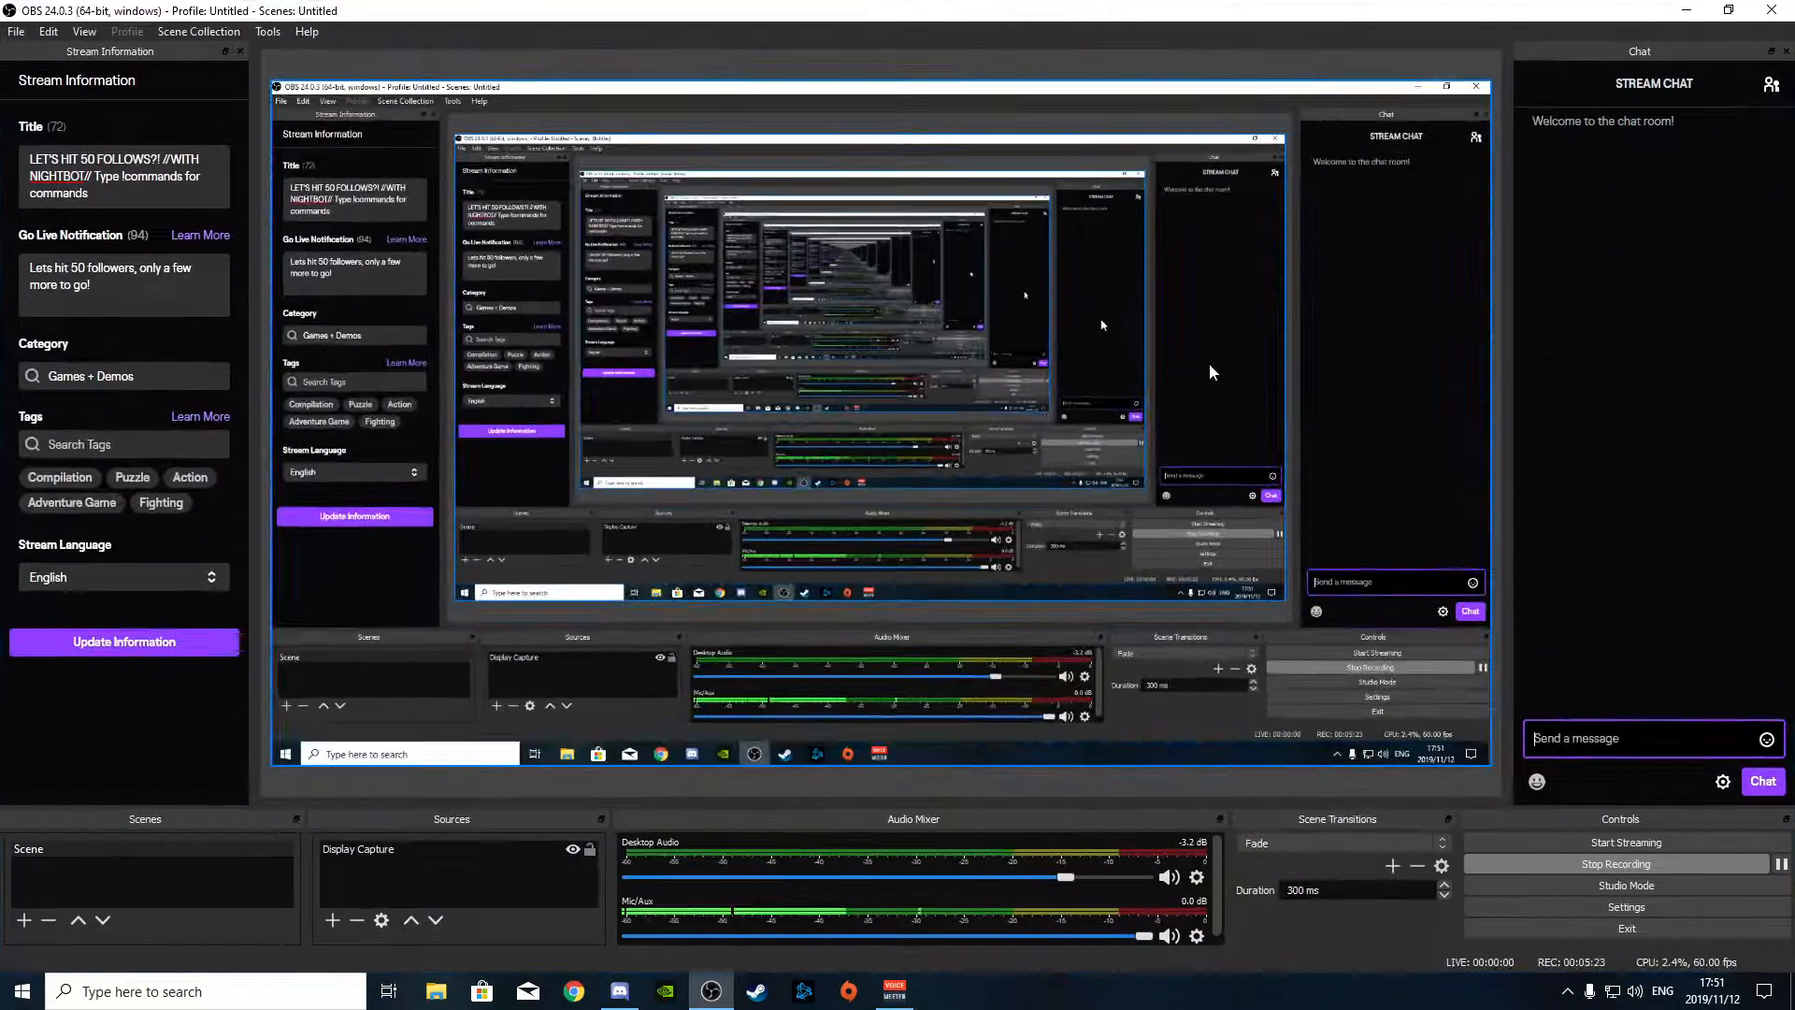
left_click(1729, 11)
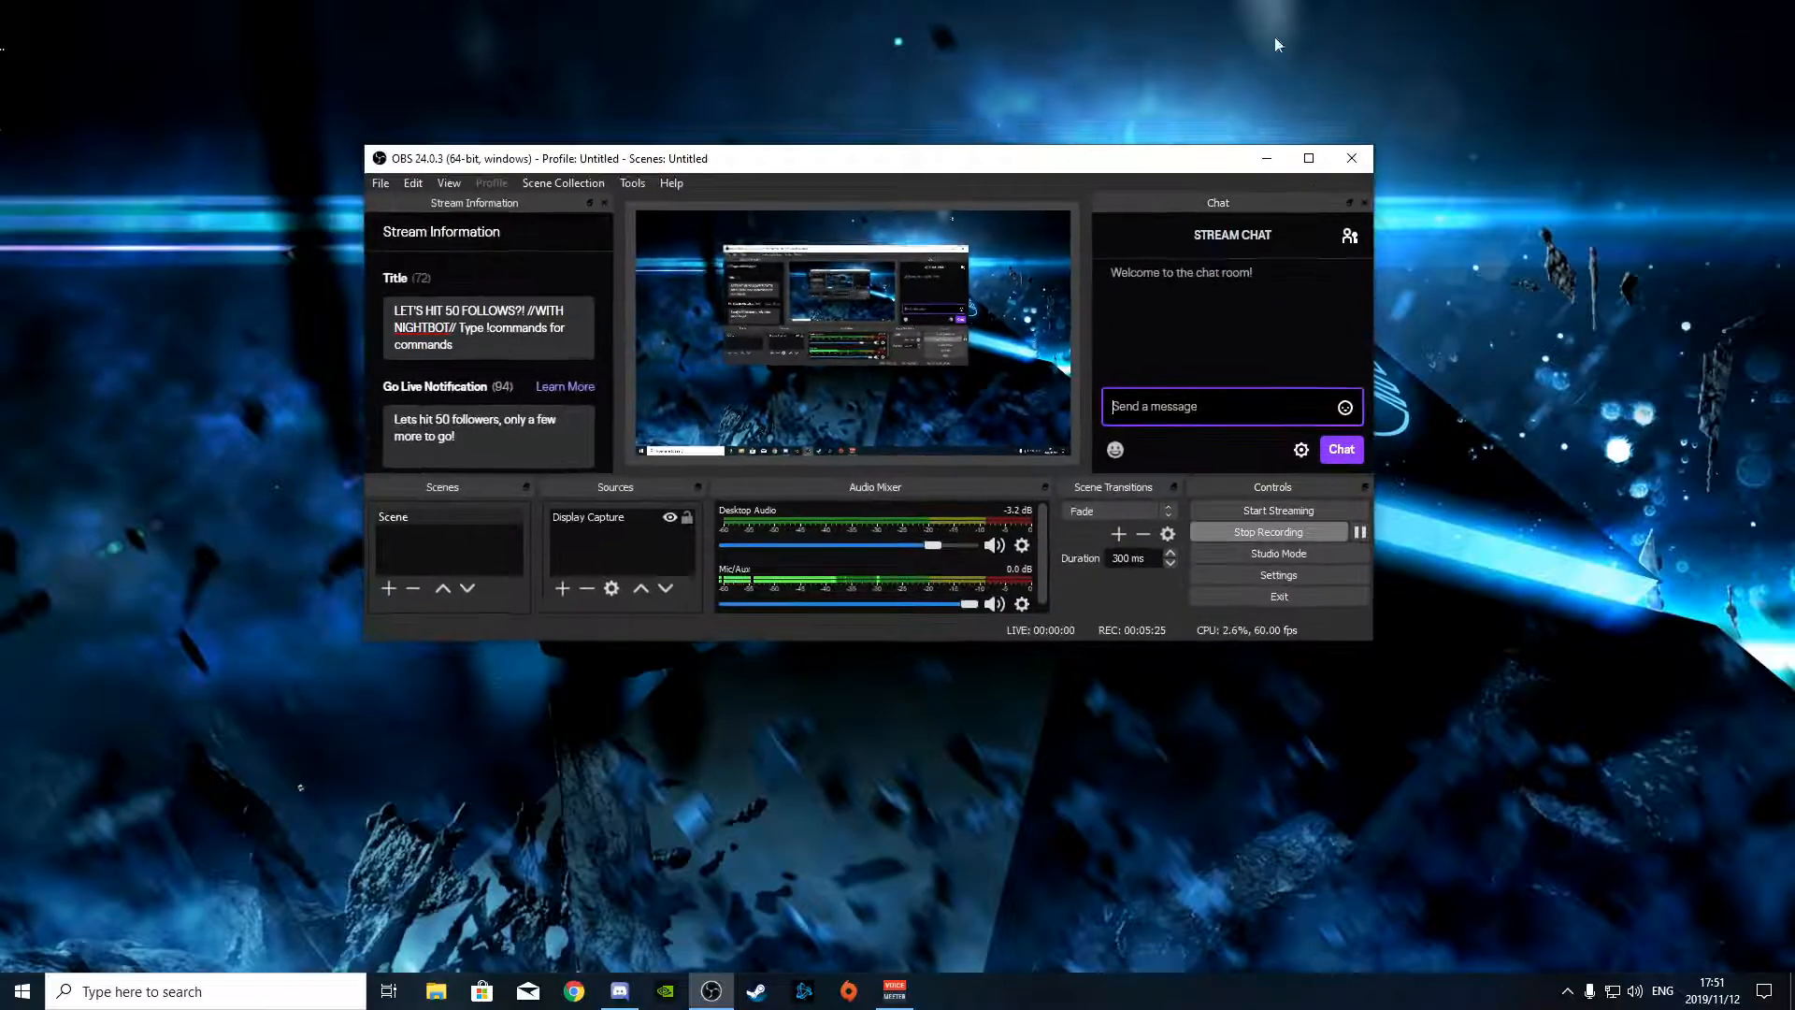
left_click_drag(962, 168, 0, 210)
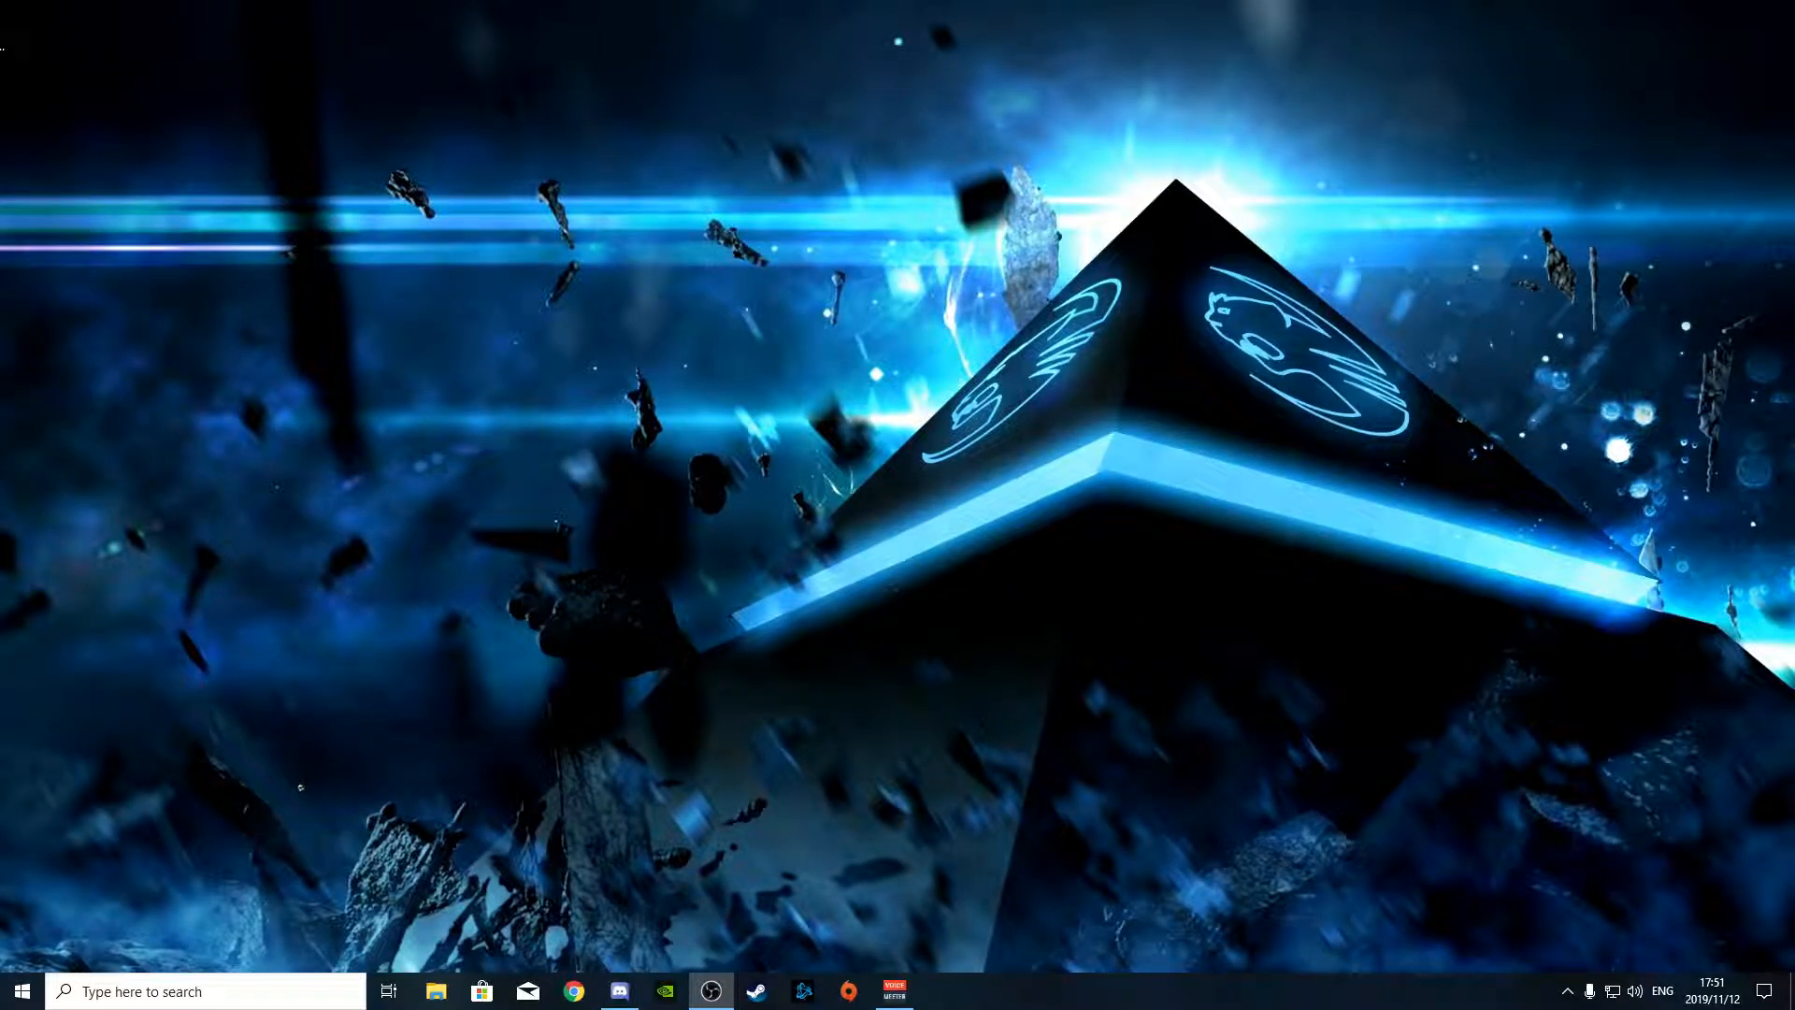
left_click_drag(0, 103, 971, 14)
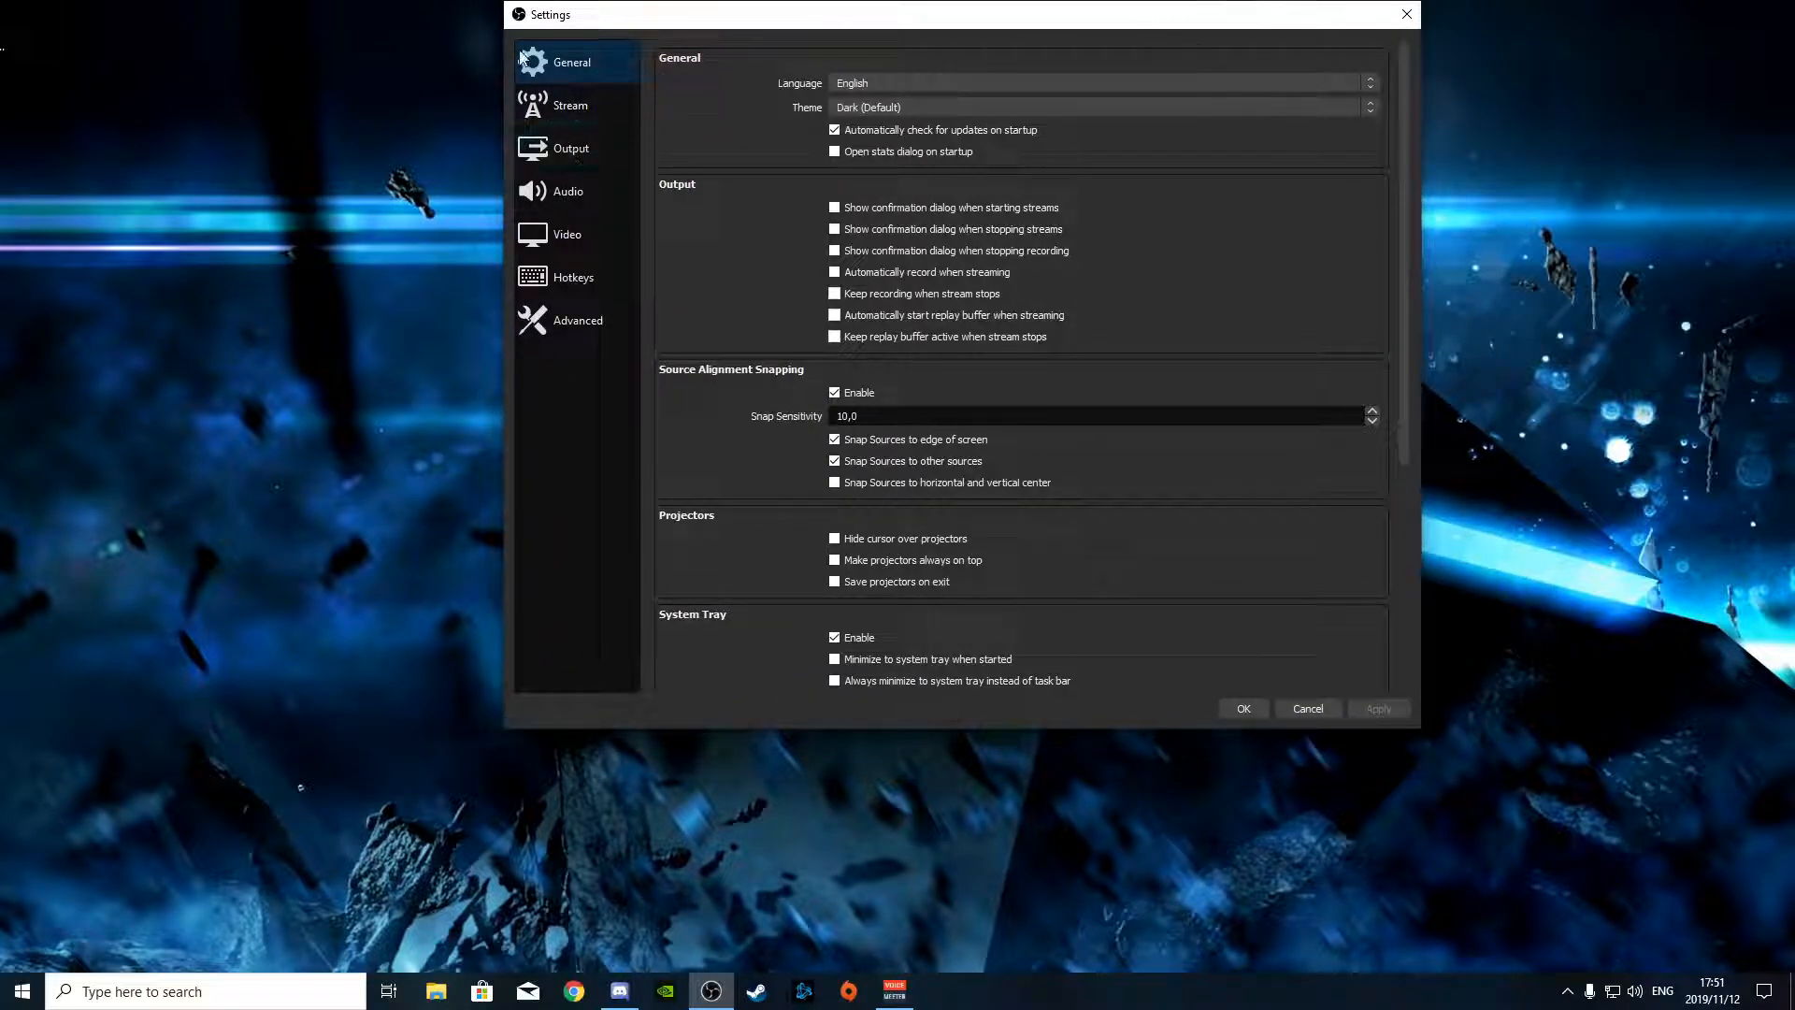
- Enlarge Settings to full width and height, check the Twitch service, and view Output settings
left_click_drag(504, 57, 120, 57)
left_click_drag(1420, 77, 1673, 94)
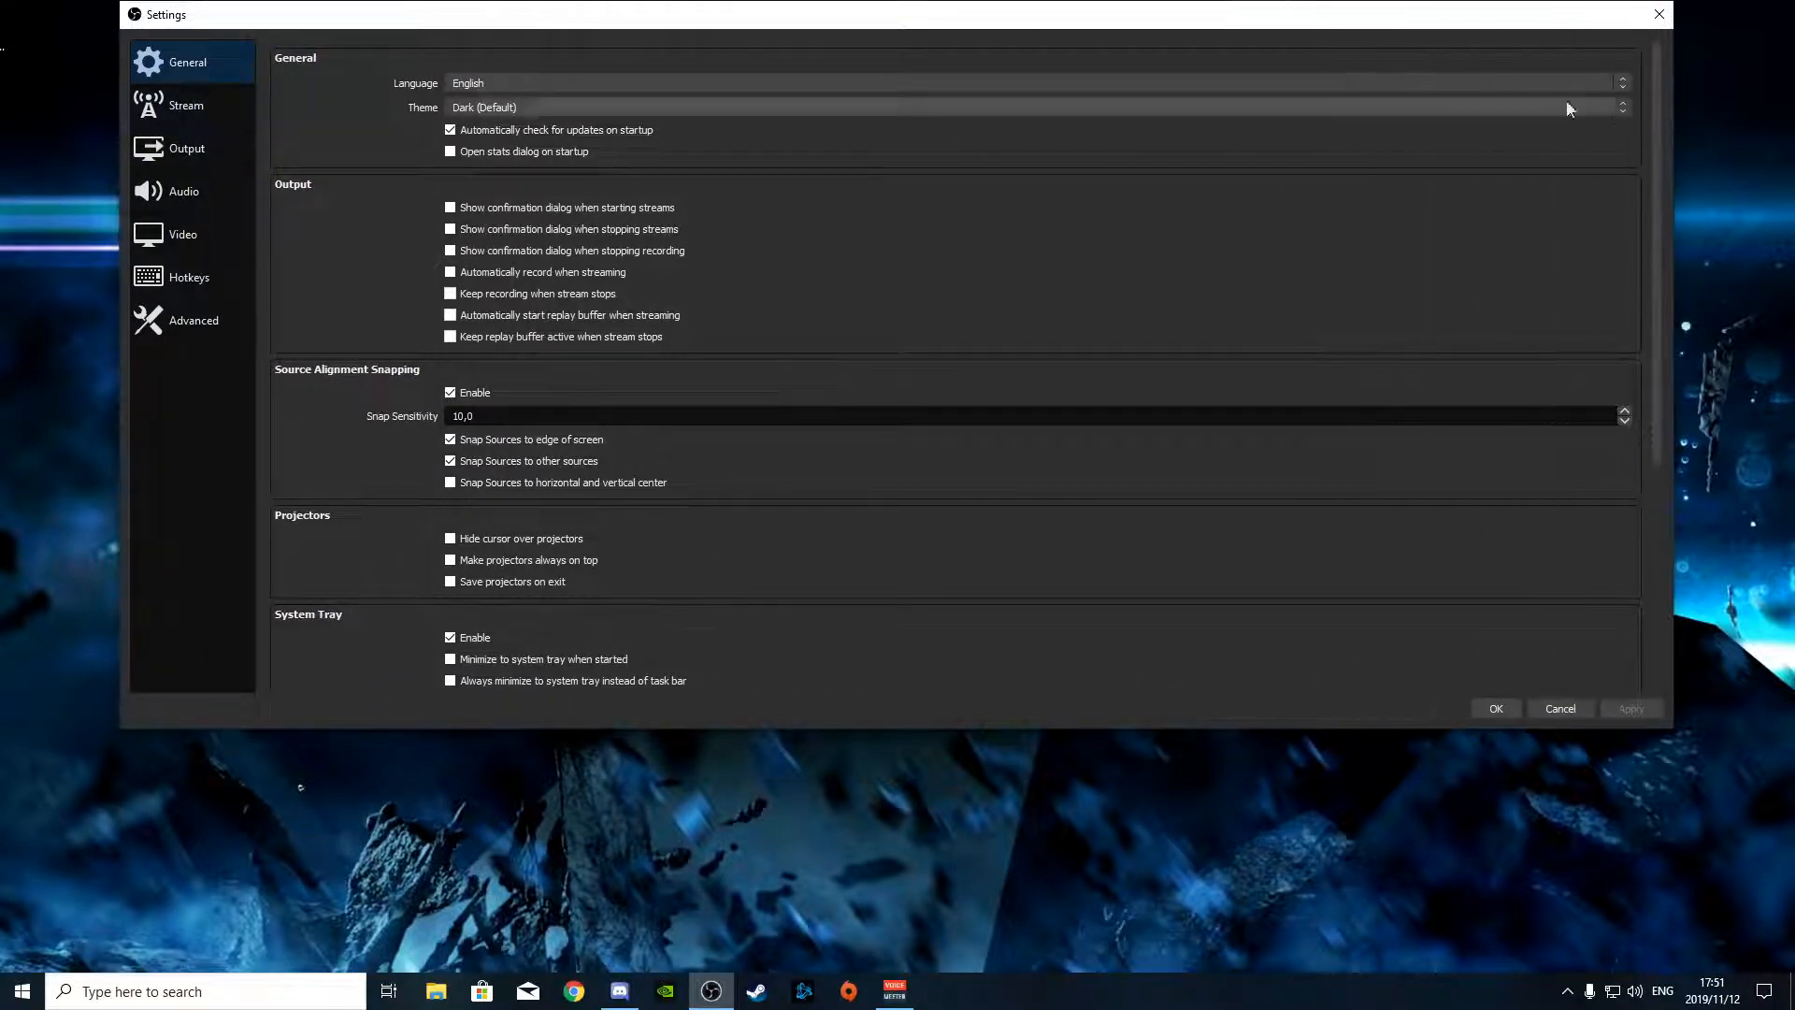
double_click(918, 728)
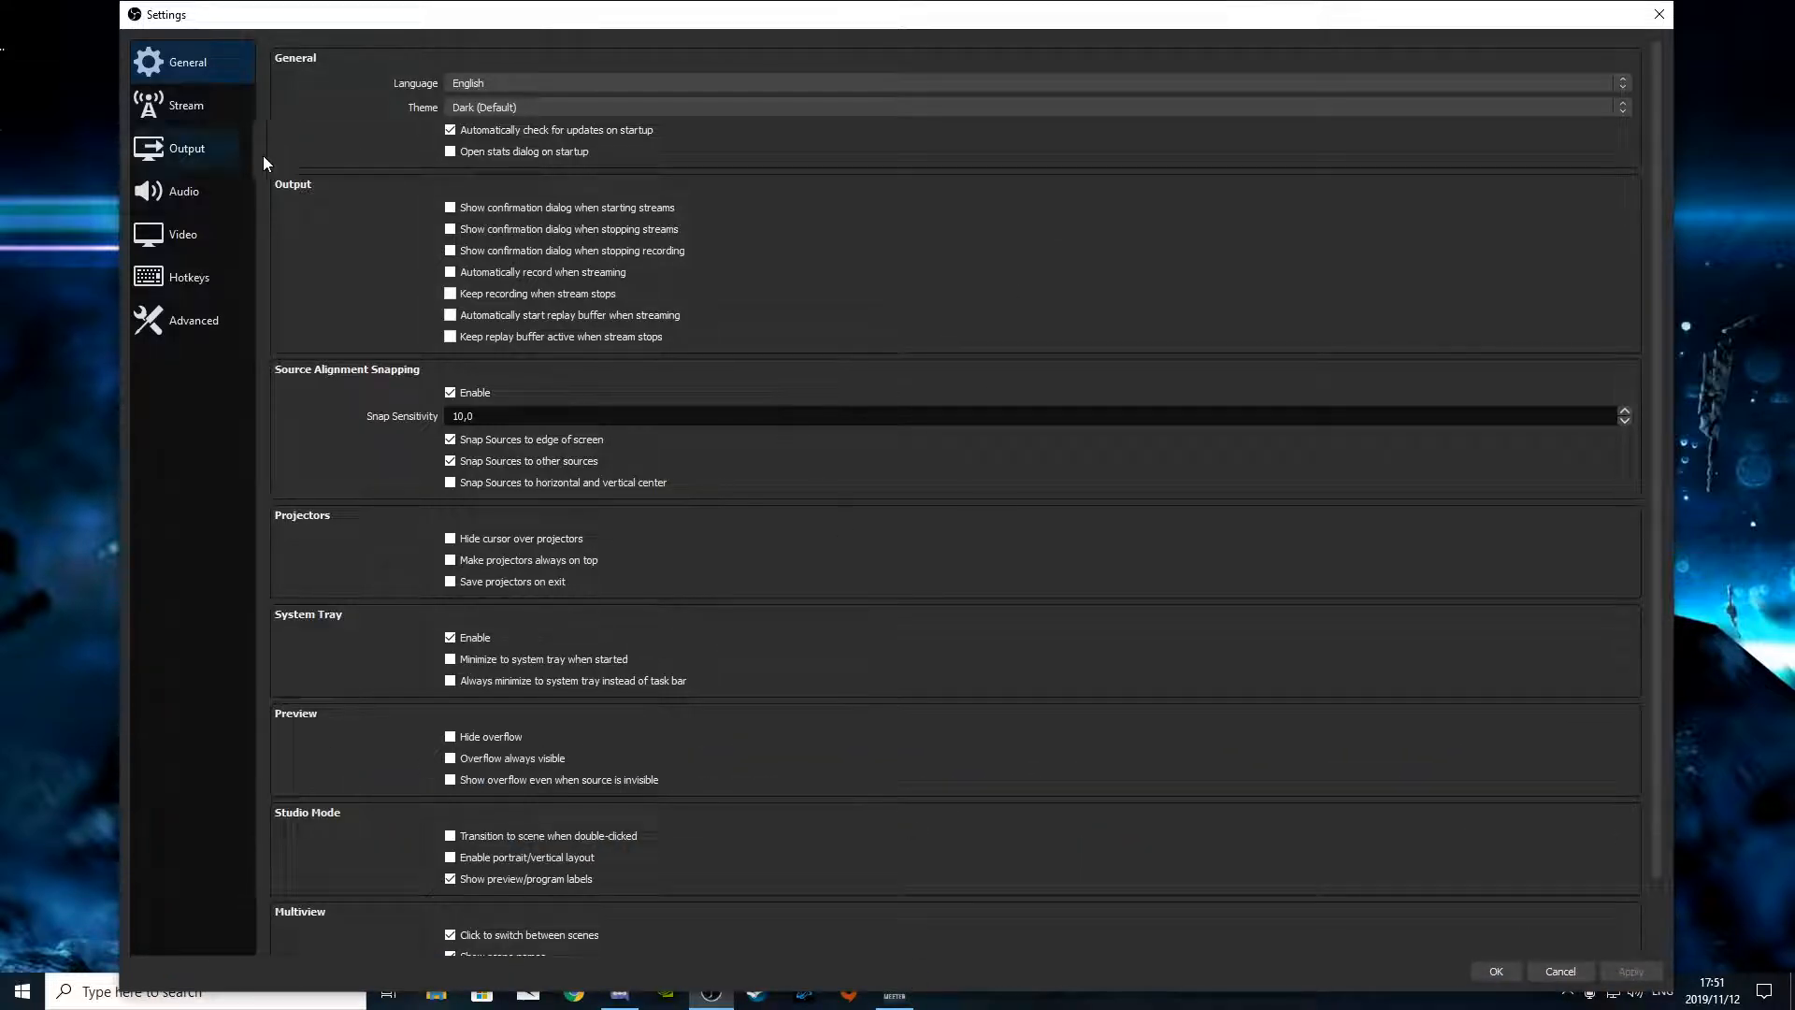
left_click(193, 121)
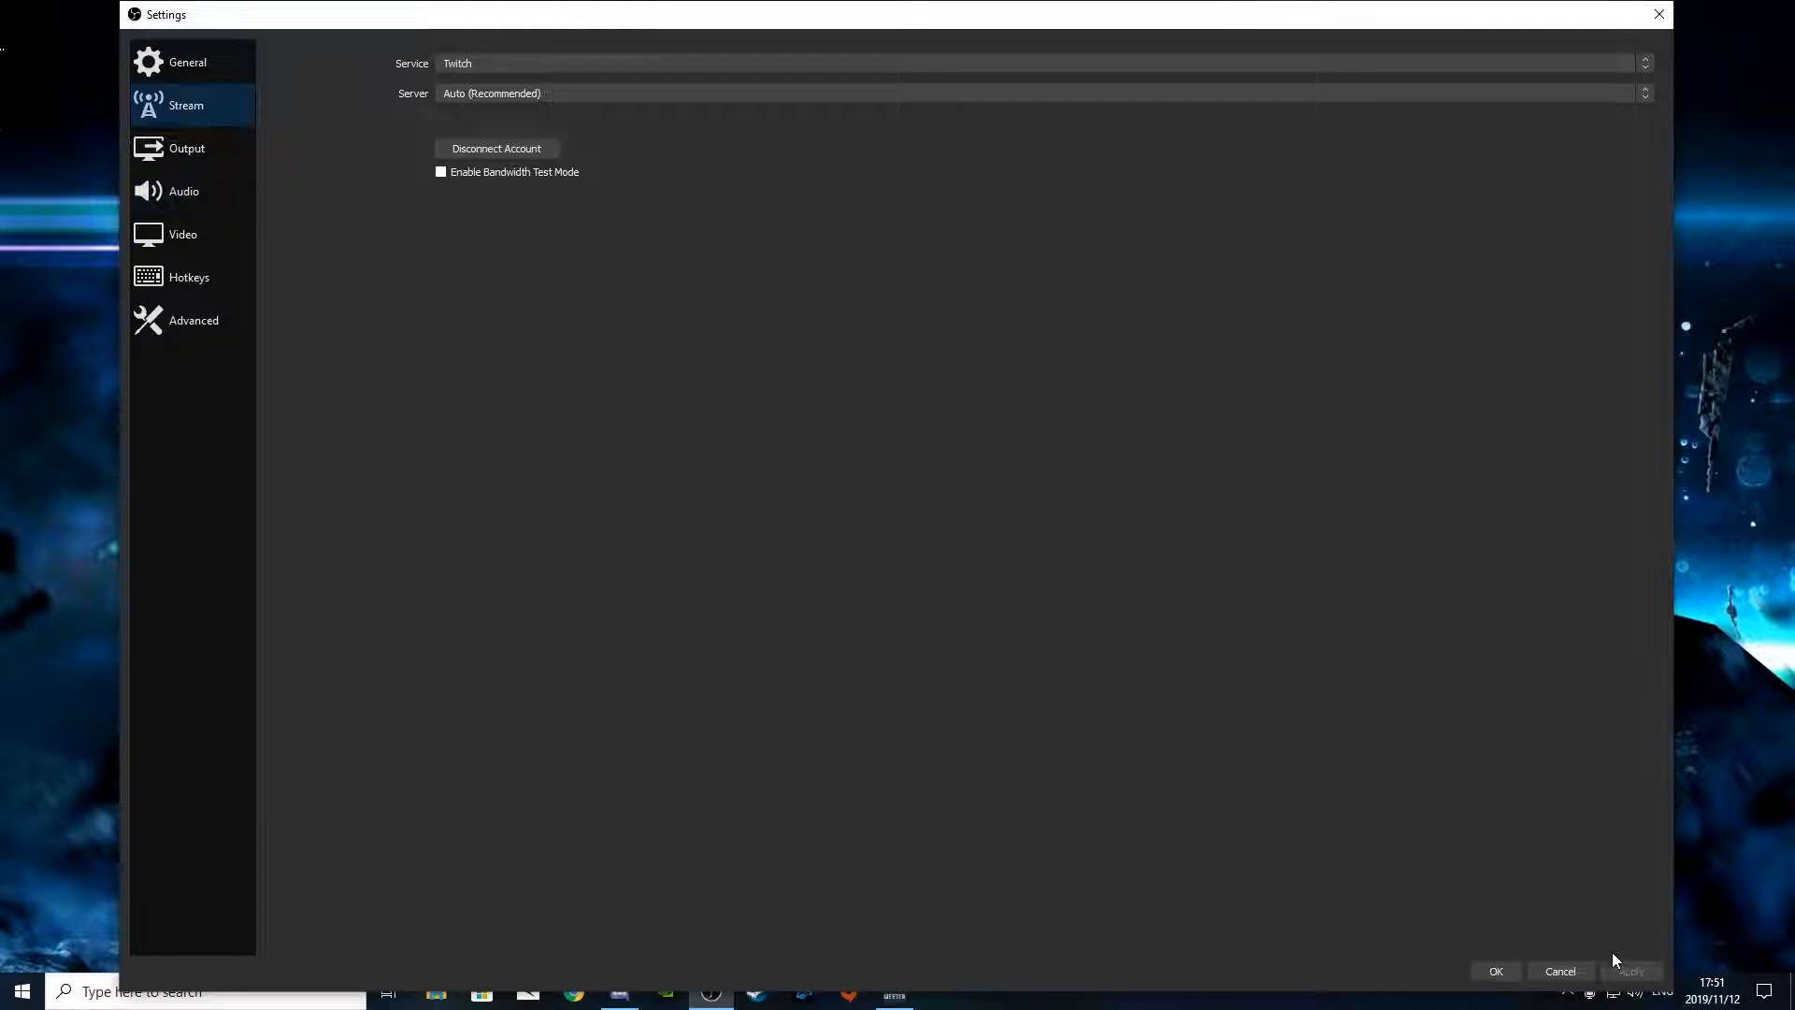
left_click(183, 150)
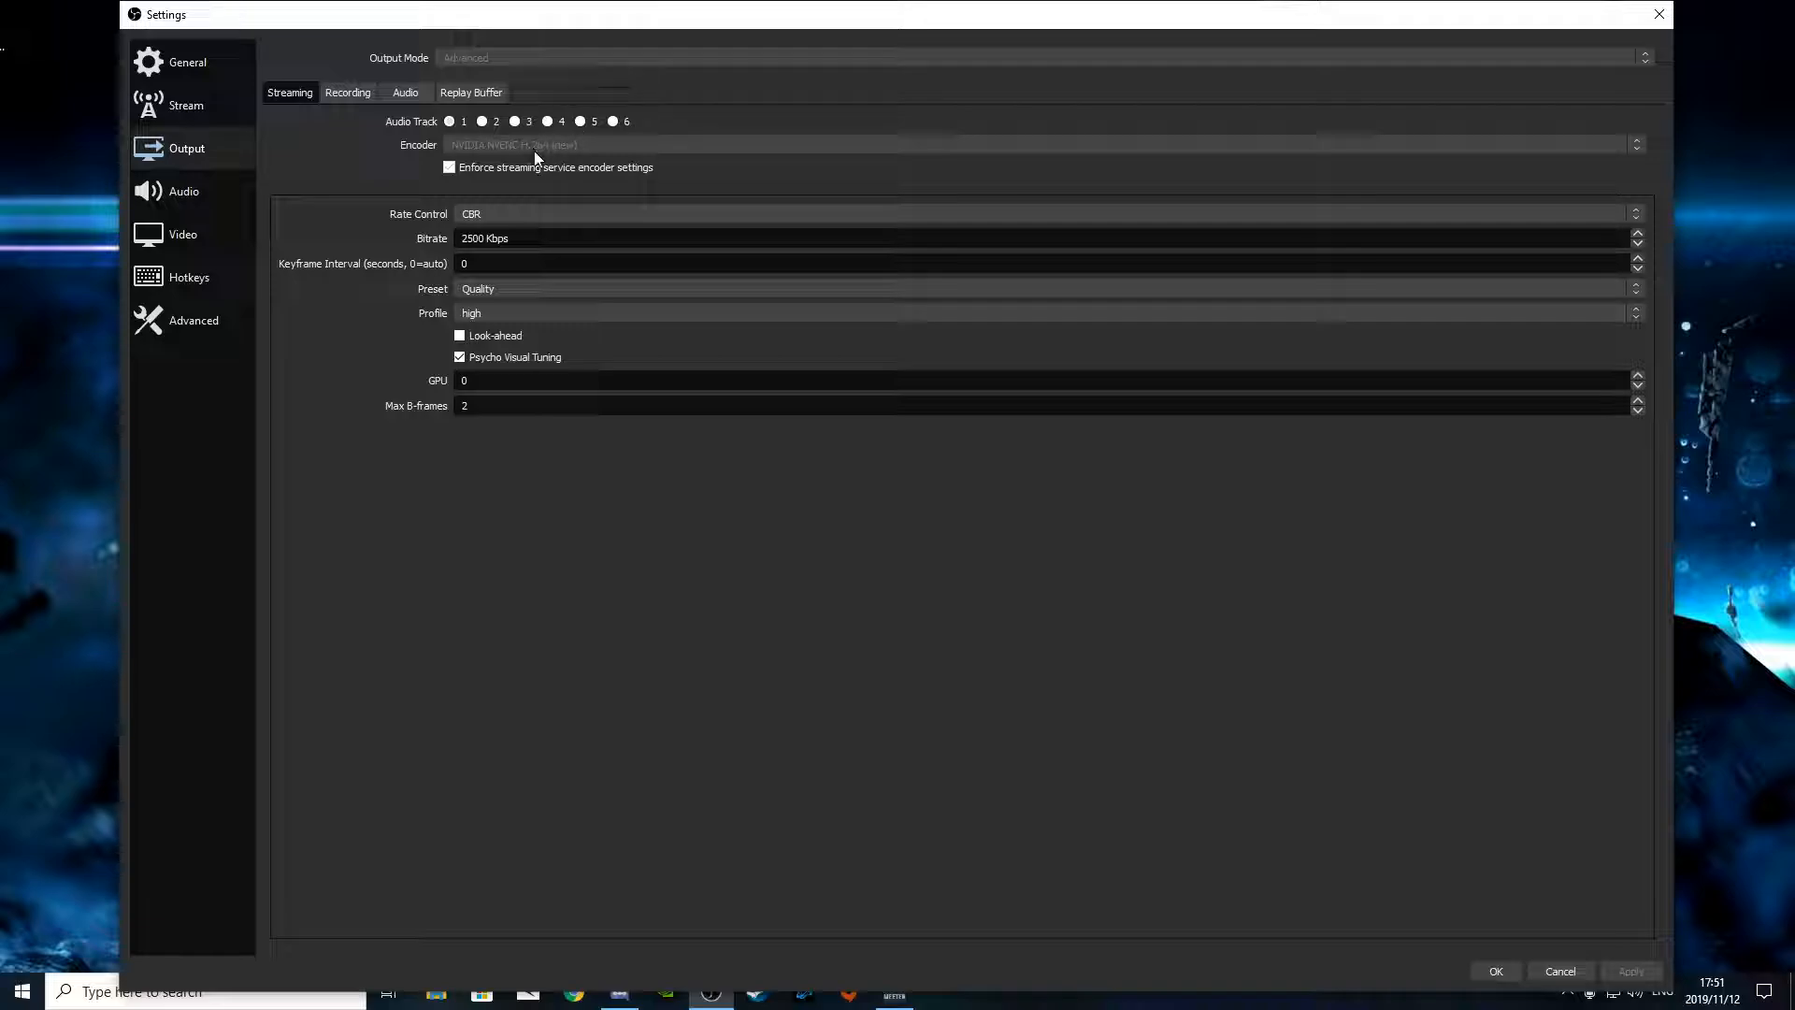
- Toggle 'Enforce streaming service encoder settings' off and back, then open the Rate Control list
left_click(449, 167)
left_click(449, 167)
left_click(543, 218)
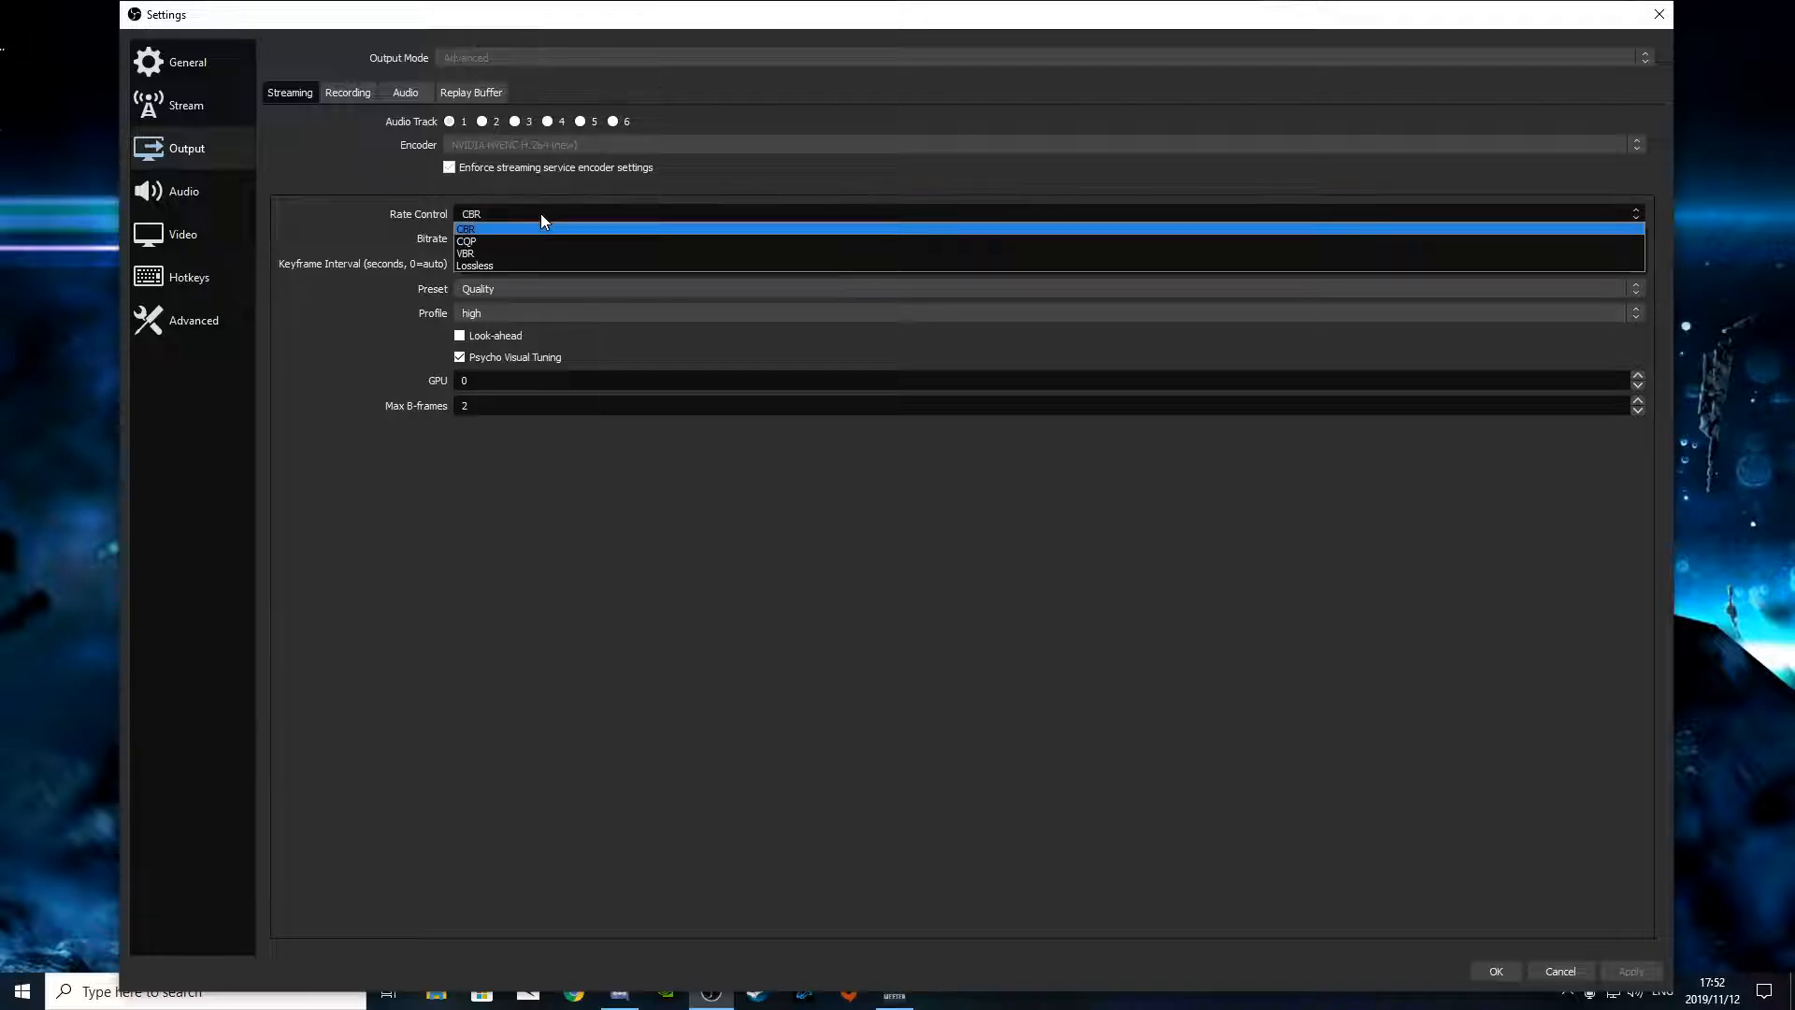
- Switch rate control to VBR with a 40000 Kbps bitrate and 60000 Kbps max bitrate
left_click(475, 254)
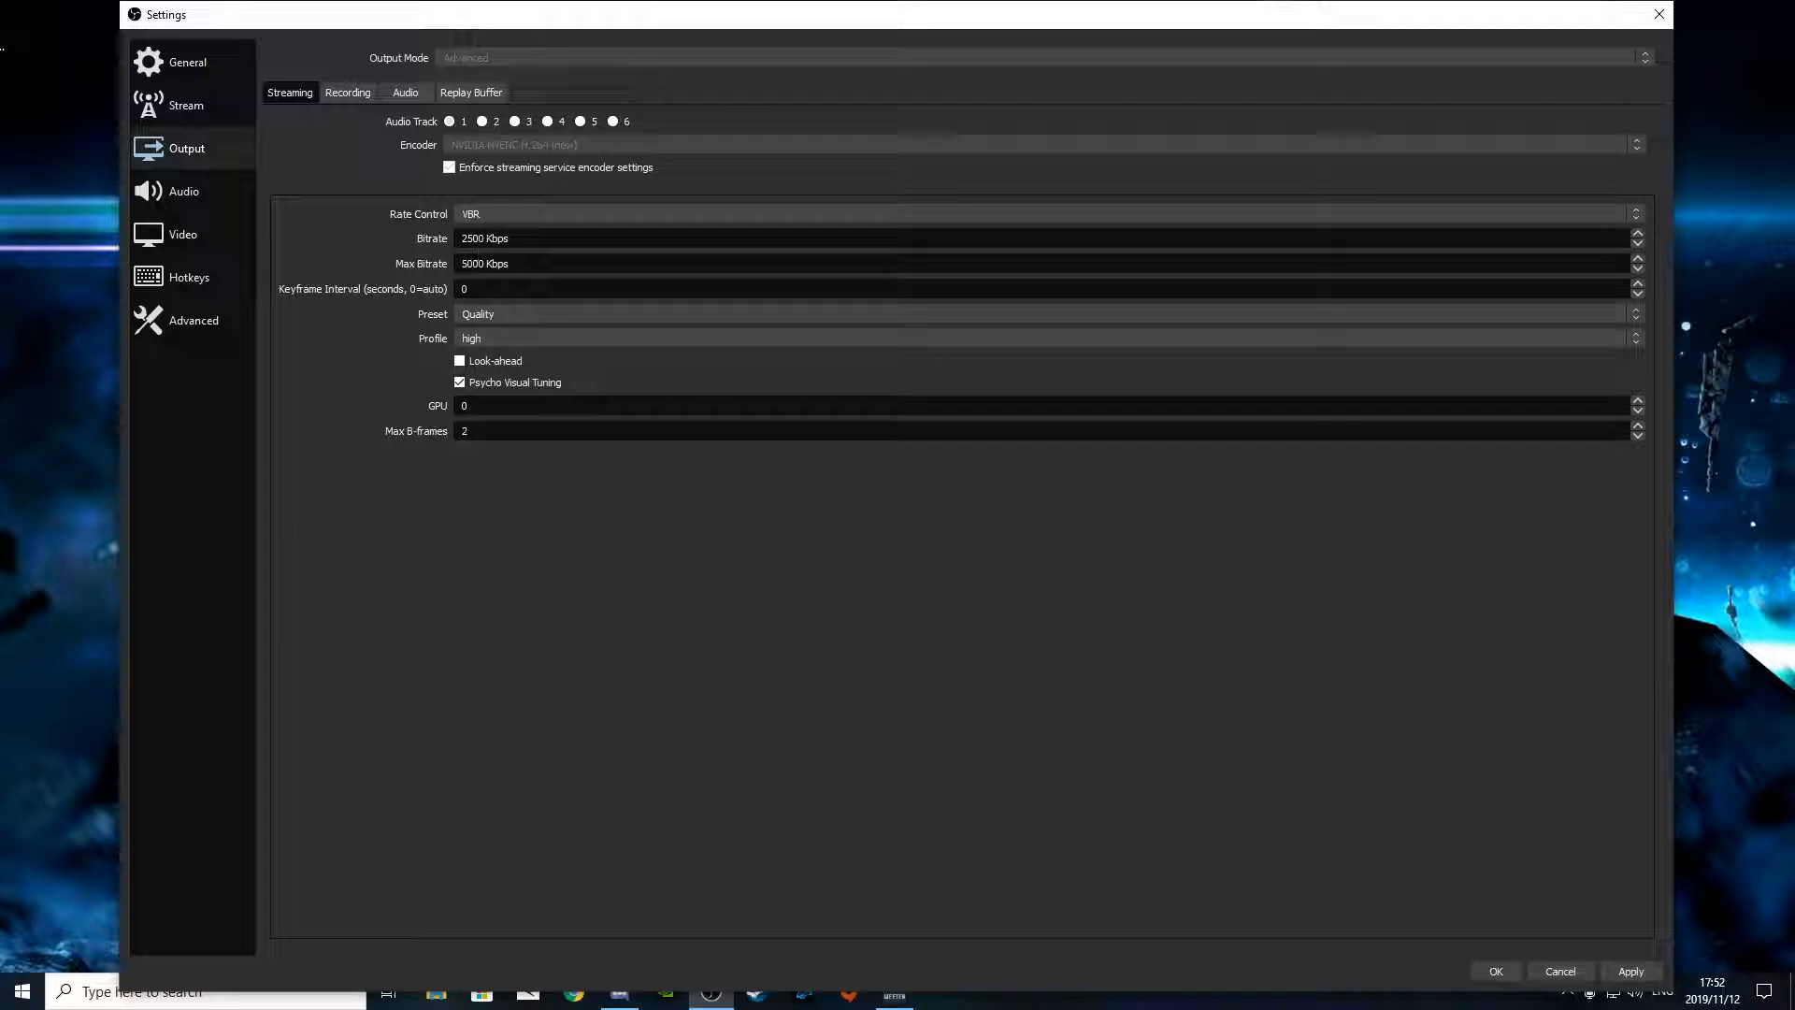
double_click(474, 239)
type("40000")
key("BackSpace")
type("60")
- Keep the encoder preset at Quality and the profile at high
left_click(518, 313)
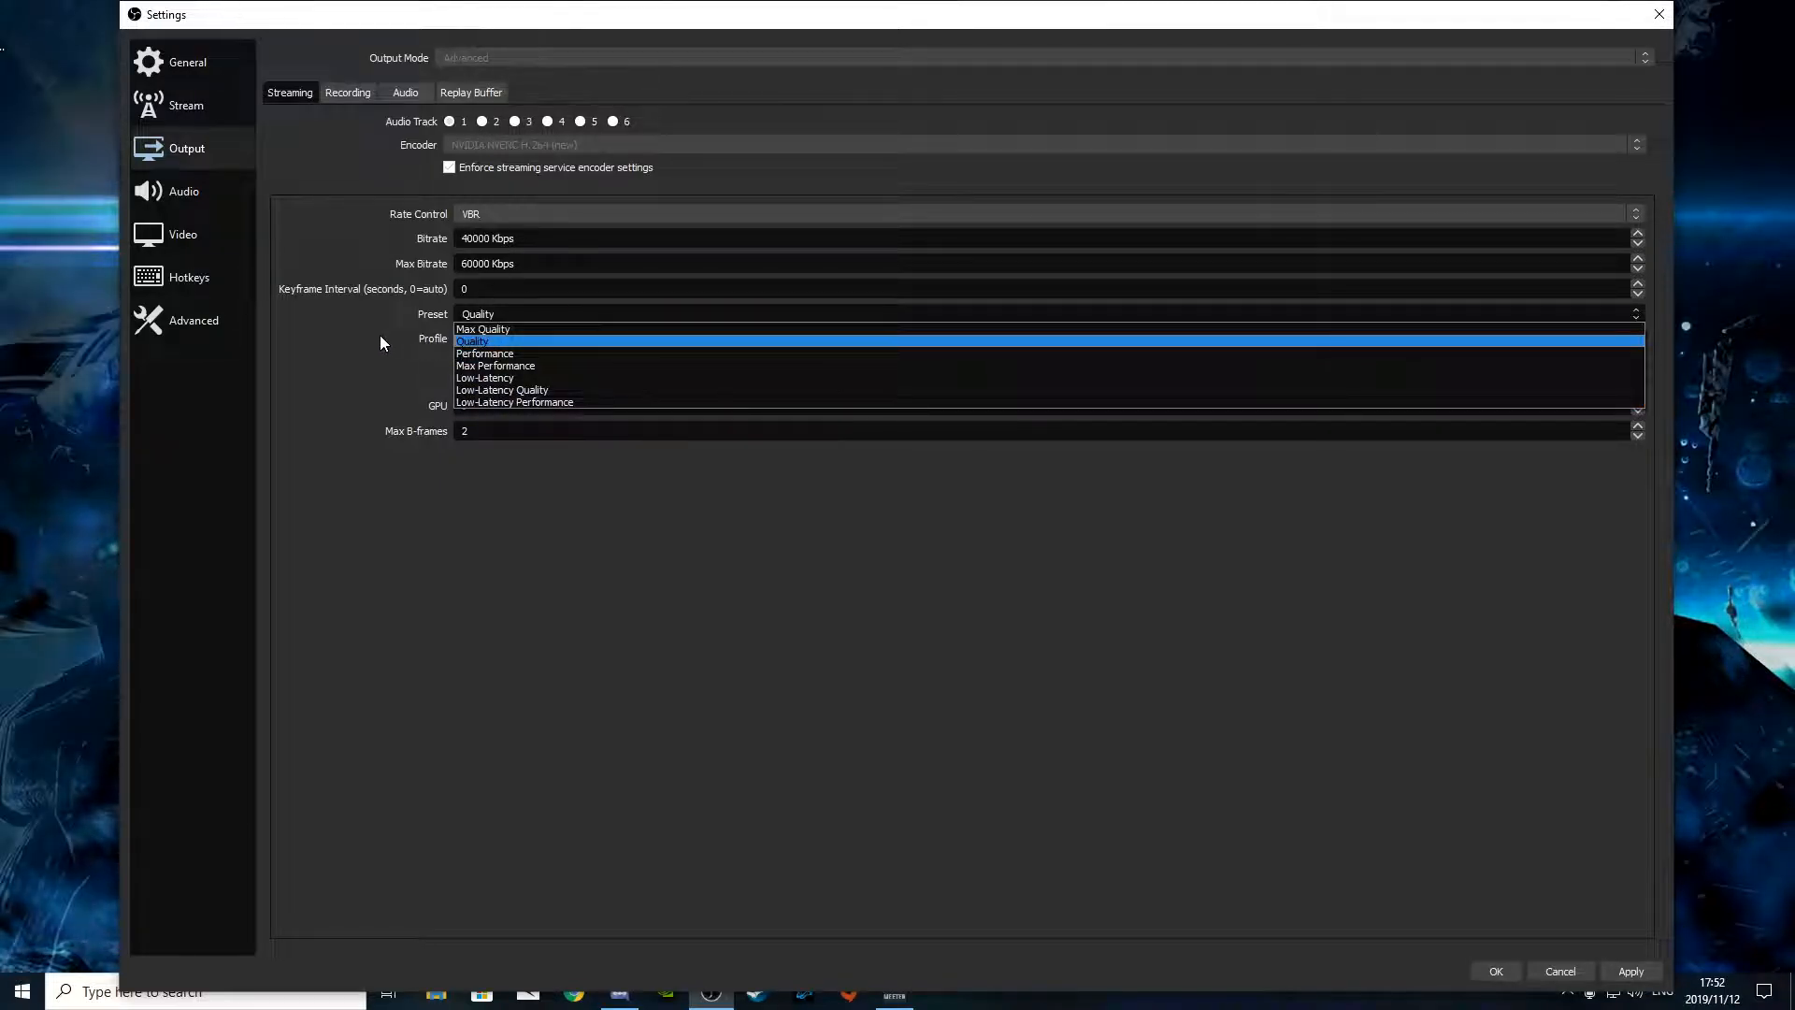
left_click(485, 316)
left_click(505, 315)
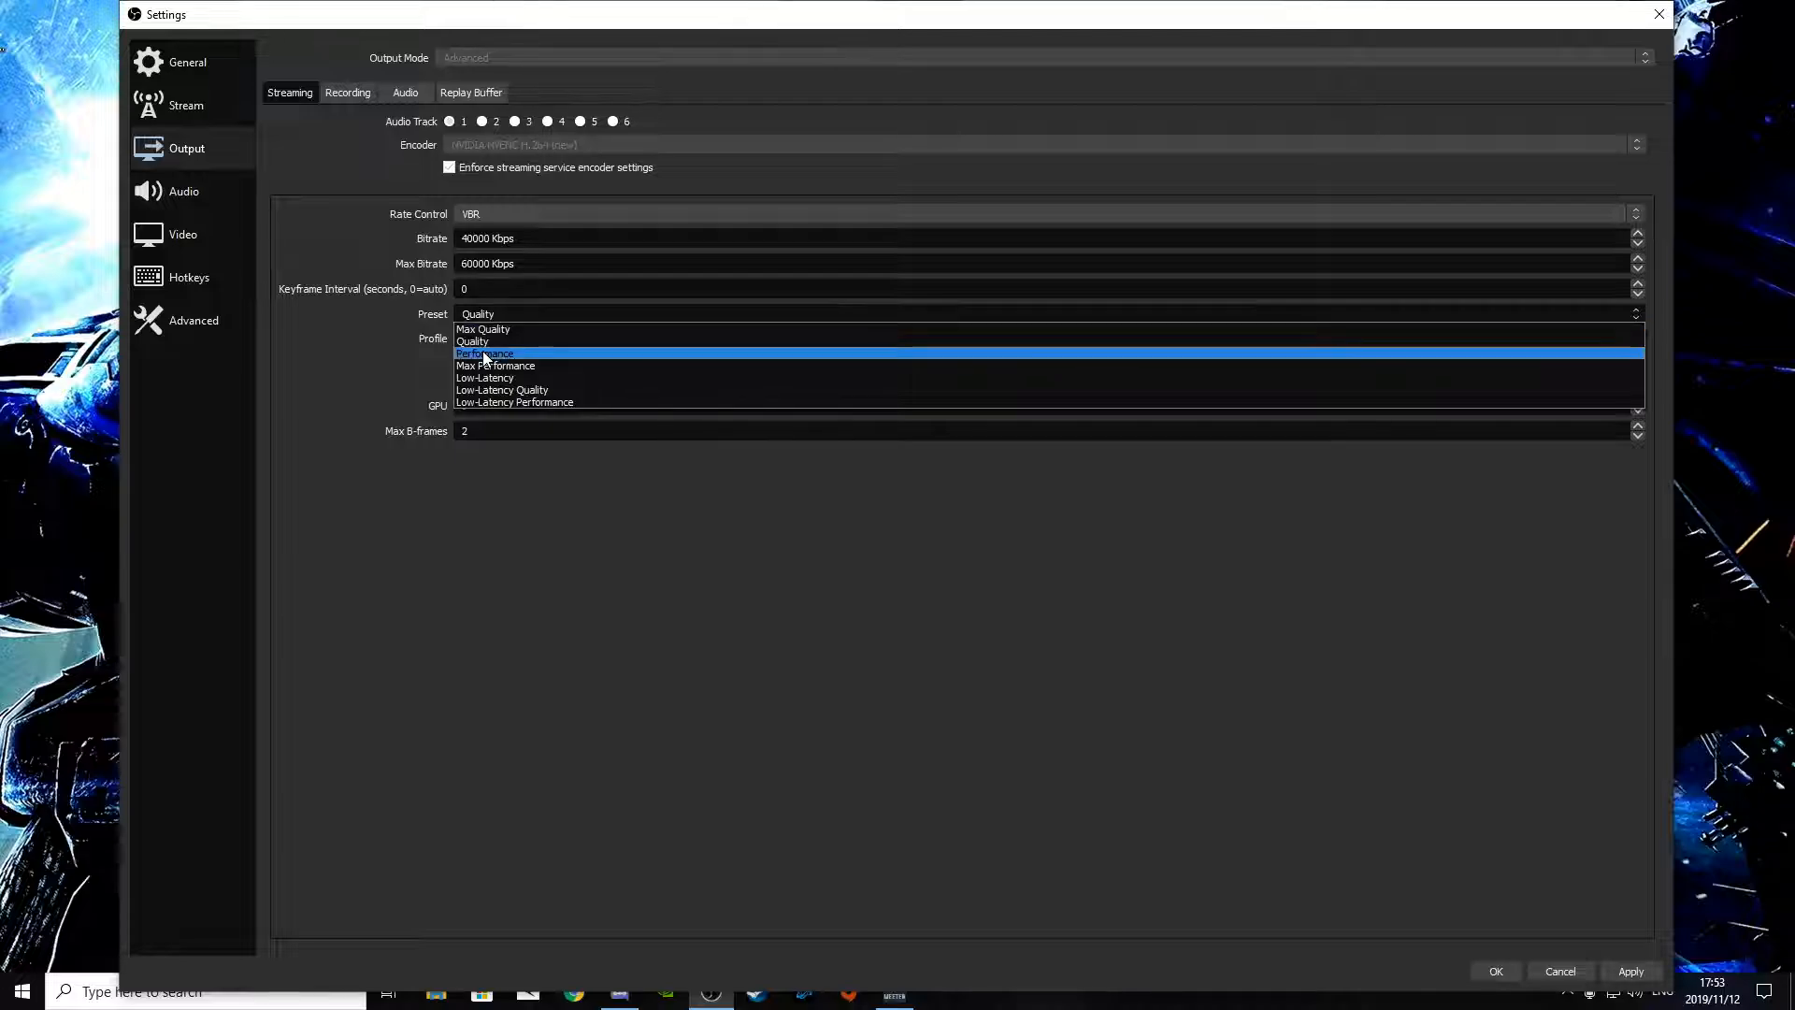
left_click(490, 340)
left_click(495, 338)
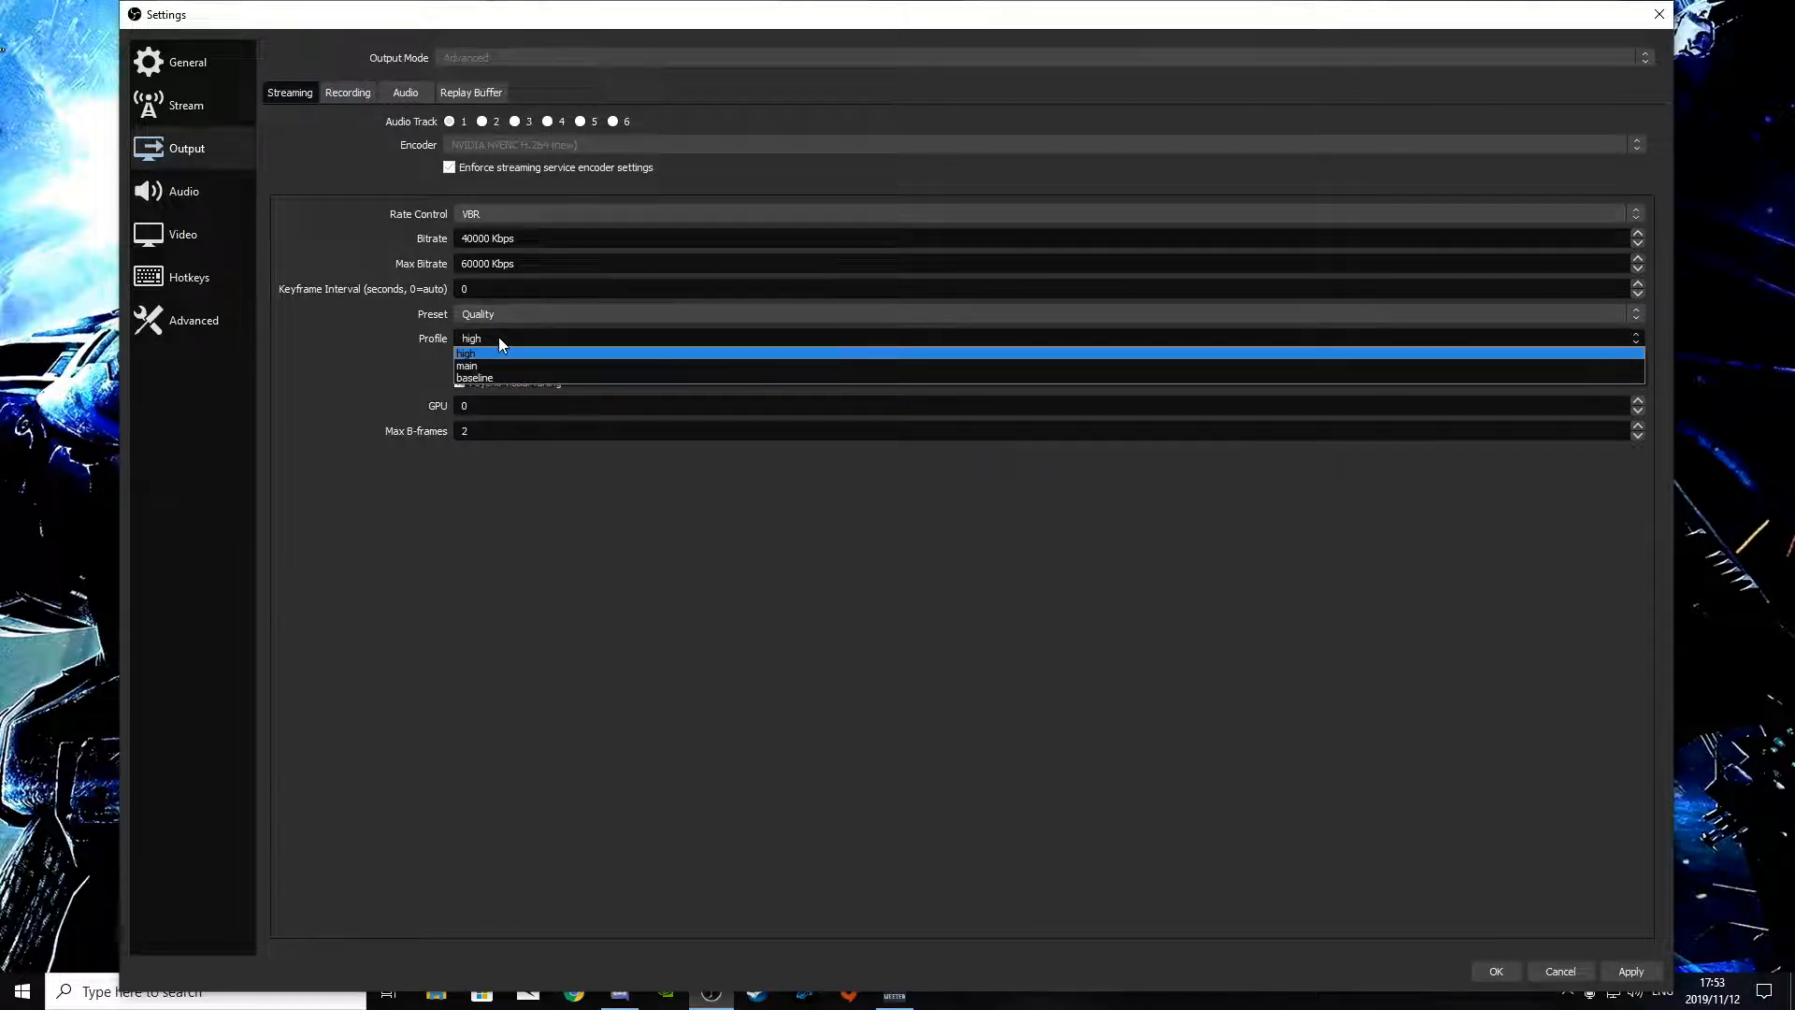
left_click(472, 356)
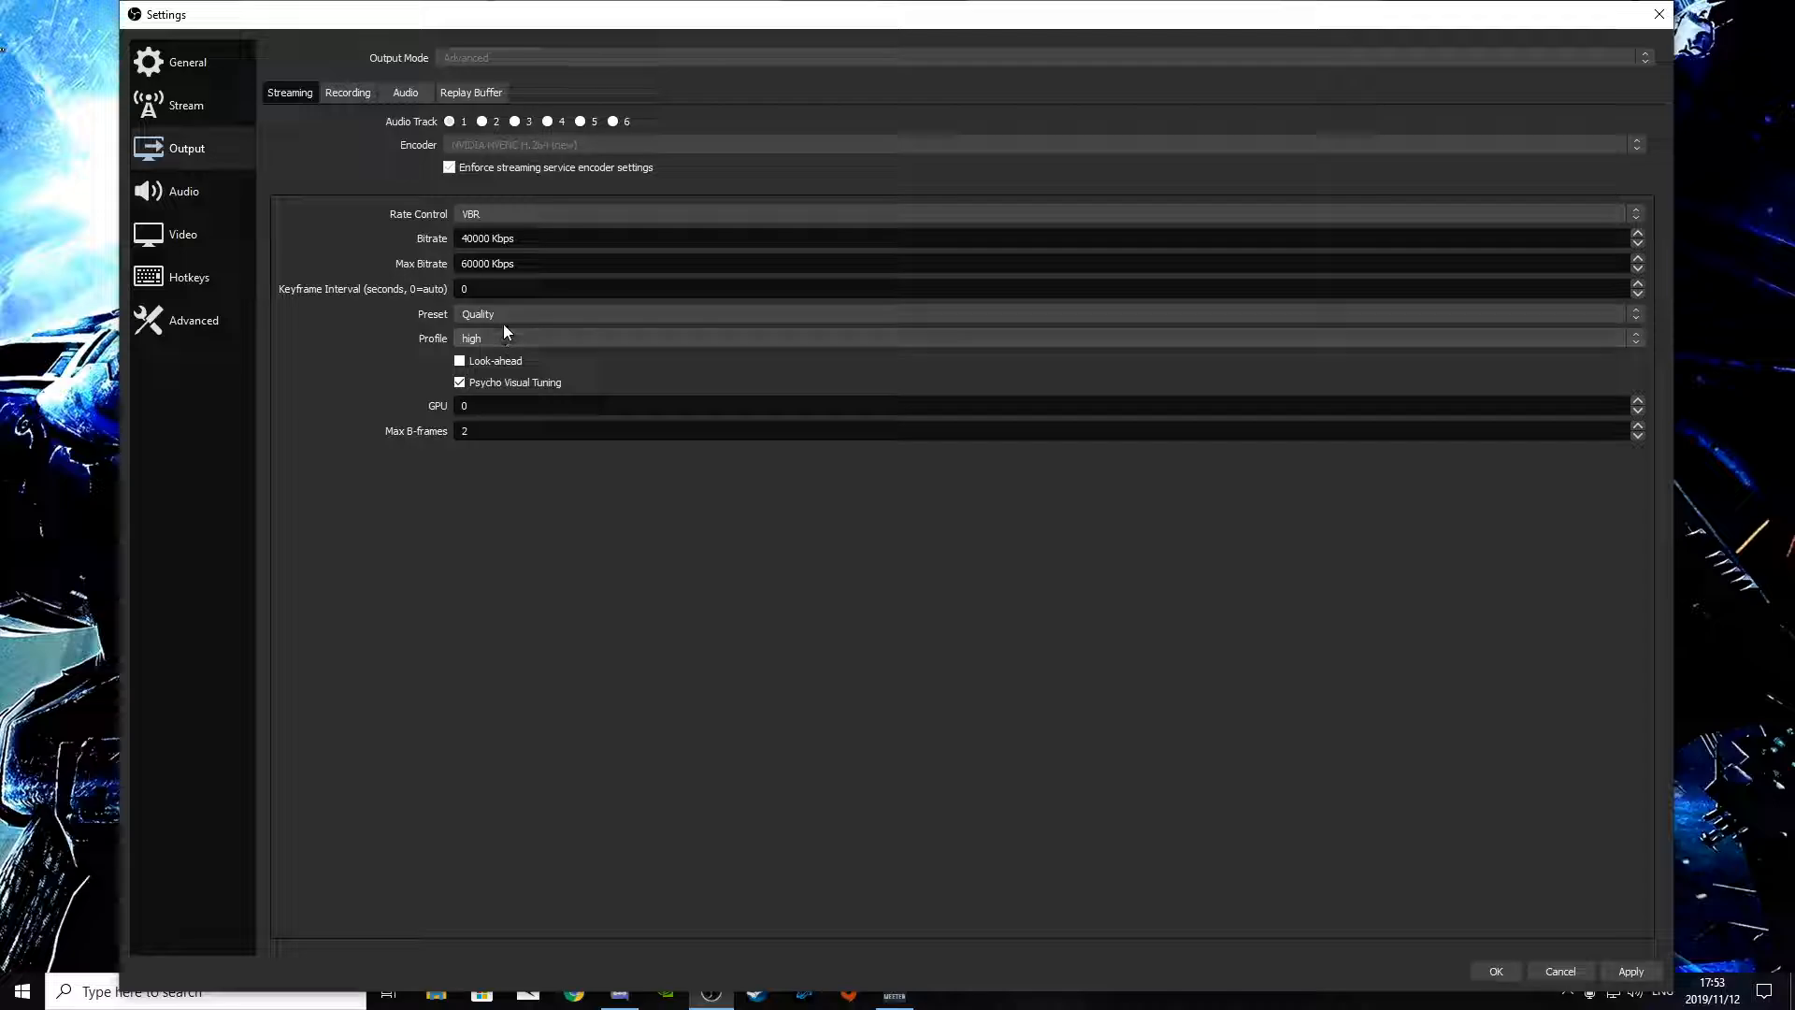
- Turn on Look-ahead and leave the GPU index at 0
left_click(460, 361)
mouse_move(523, 385)
left_click(1638, 401)
left_click(1640, 403)
left_click(524, 408)
double_click(1639, 410)
left_click(367, 408)
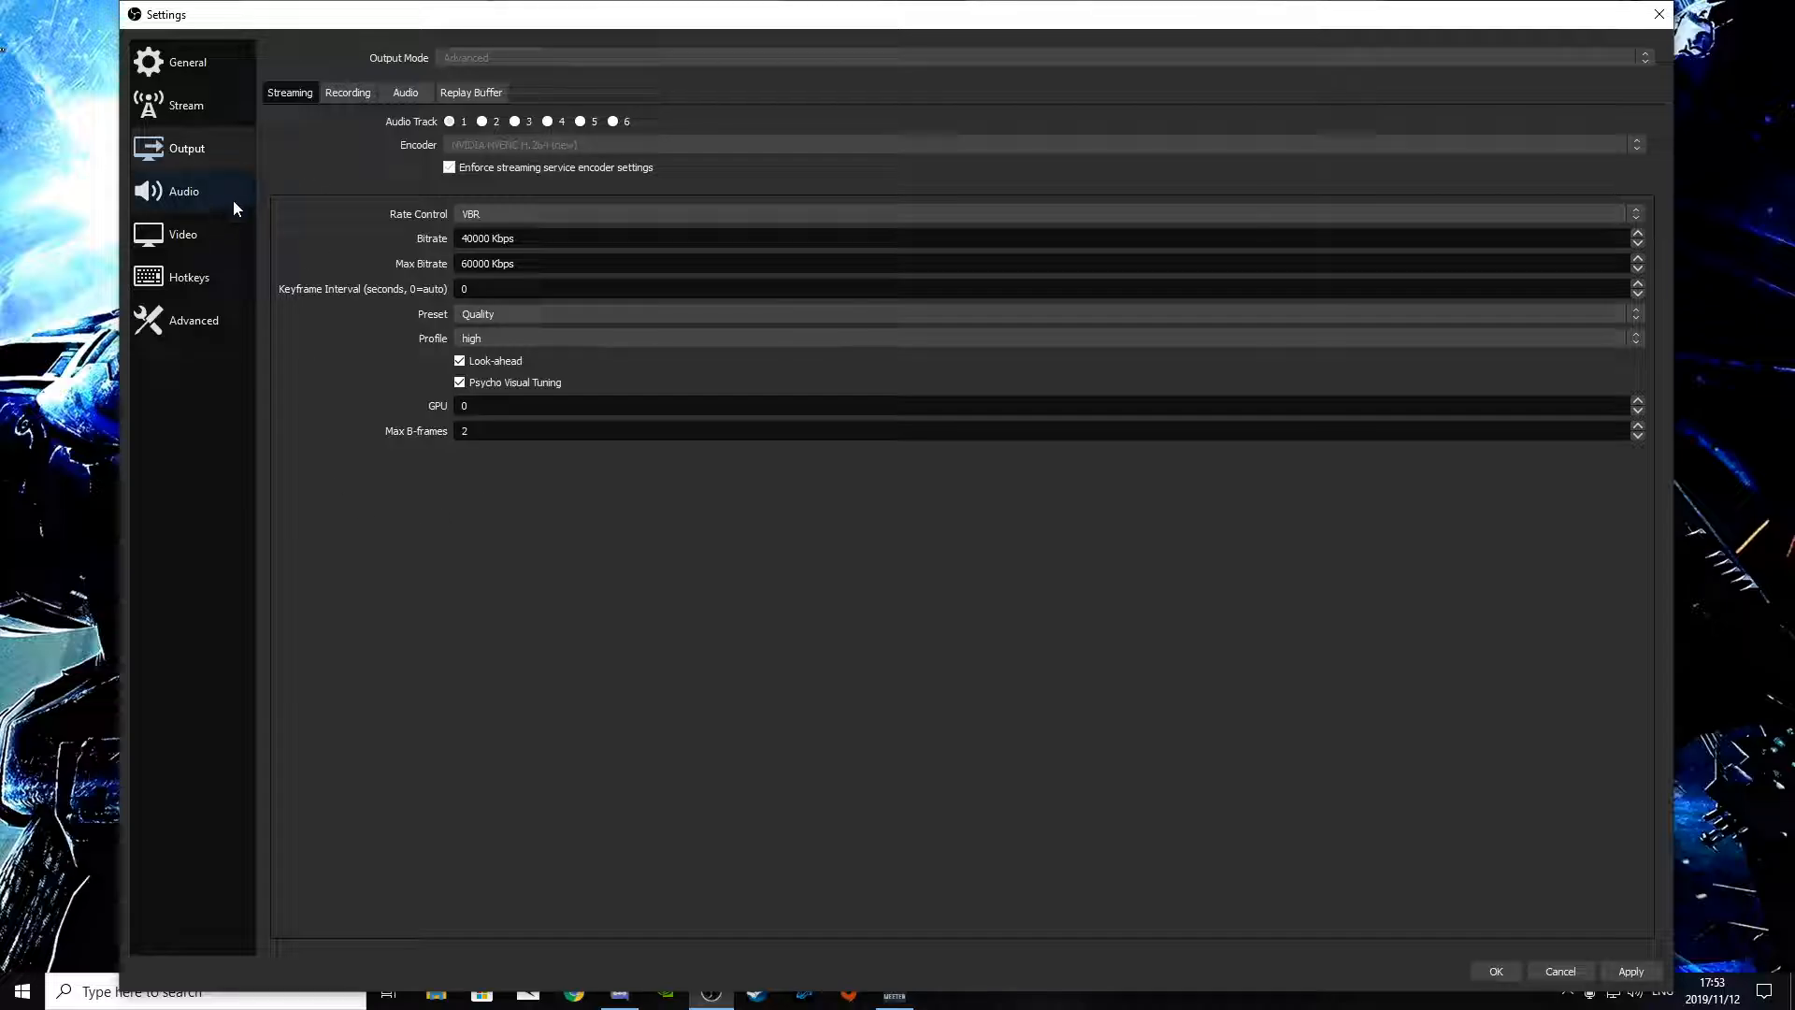
- Apply the output changes and keep the Audio sample rate at 44.1khz
left_click(1630, 972)
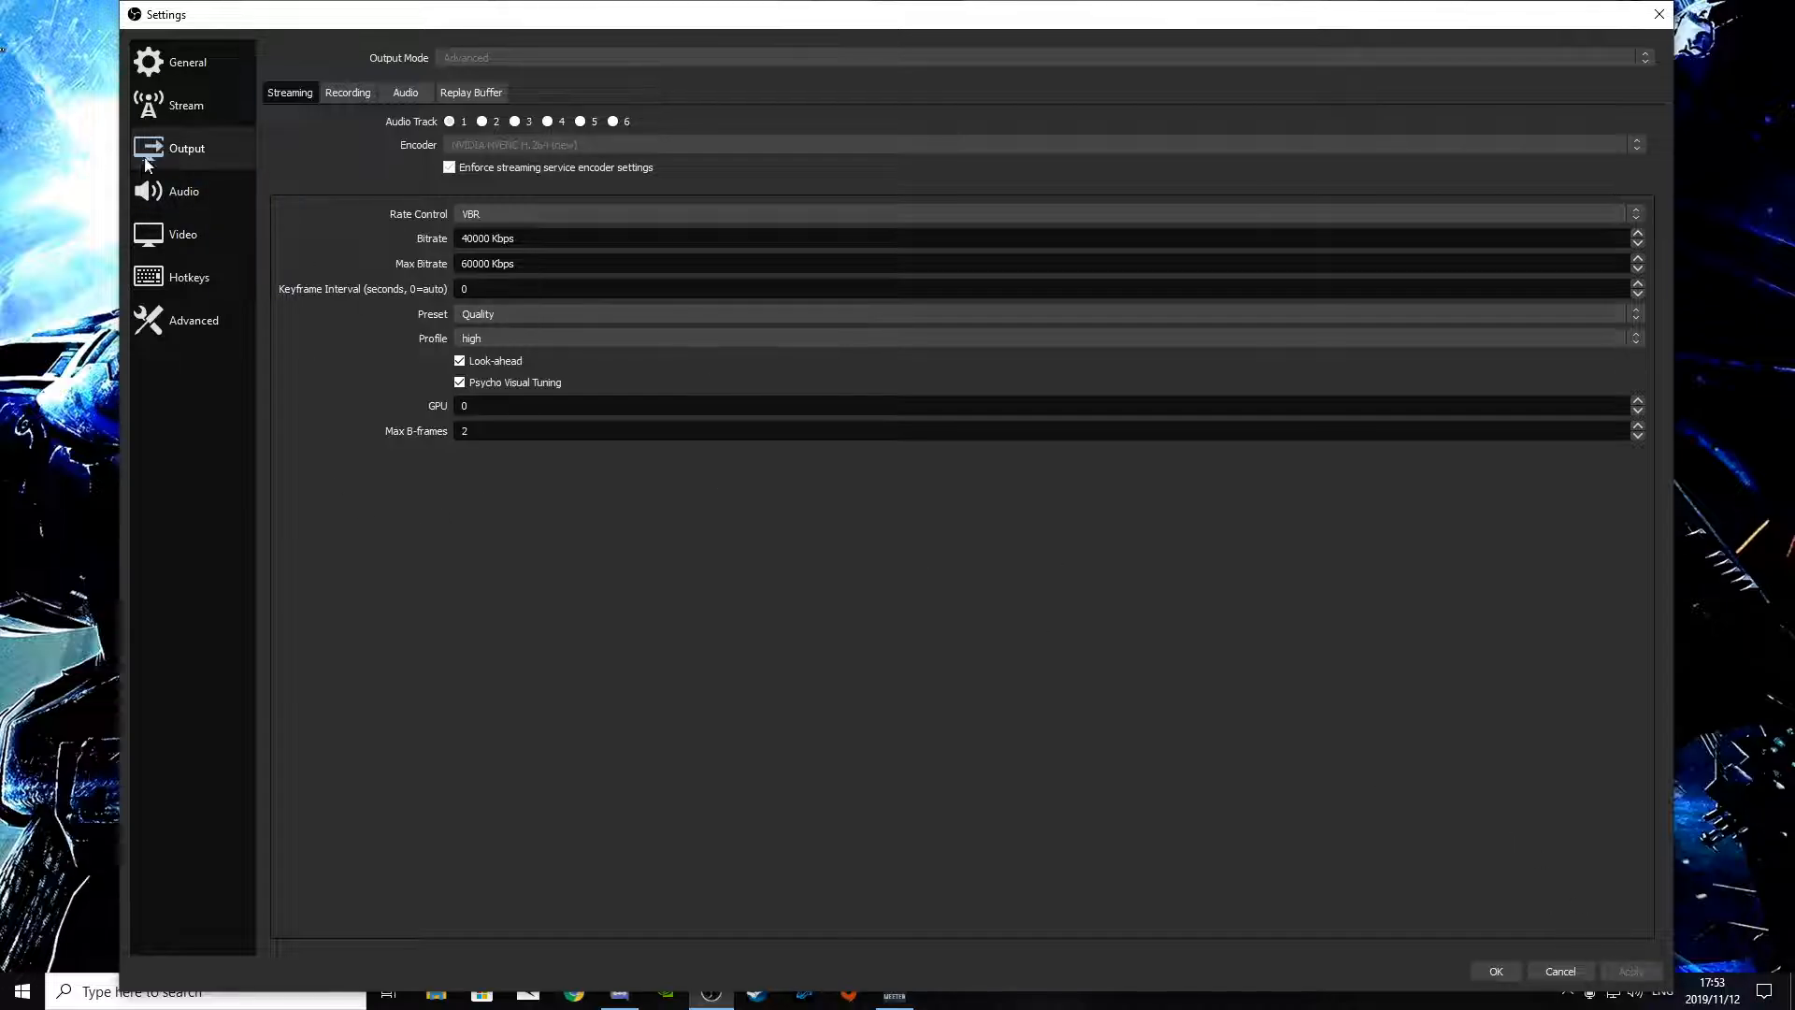
left_click(183, 199)
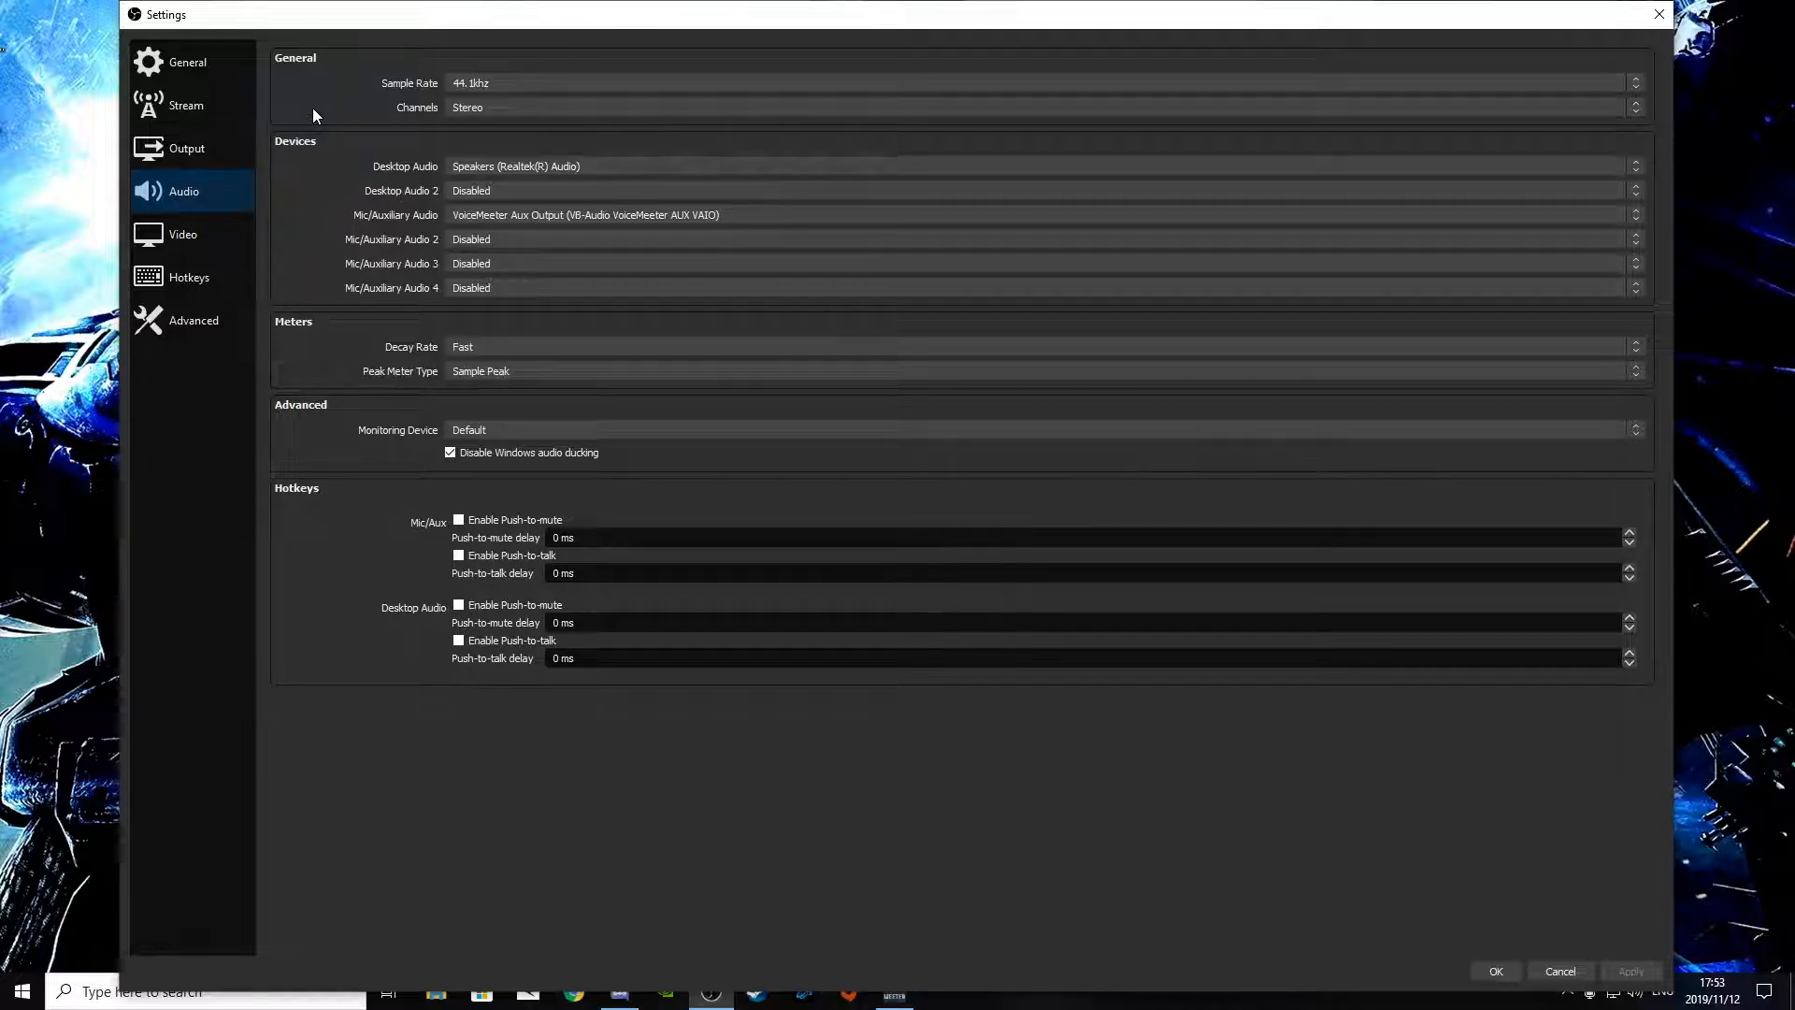
left_click(504, 83)
left_click(504, 81)
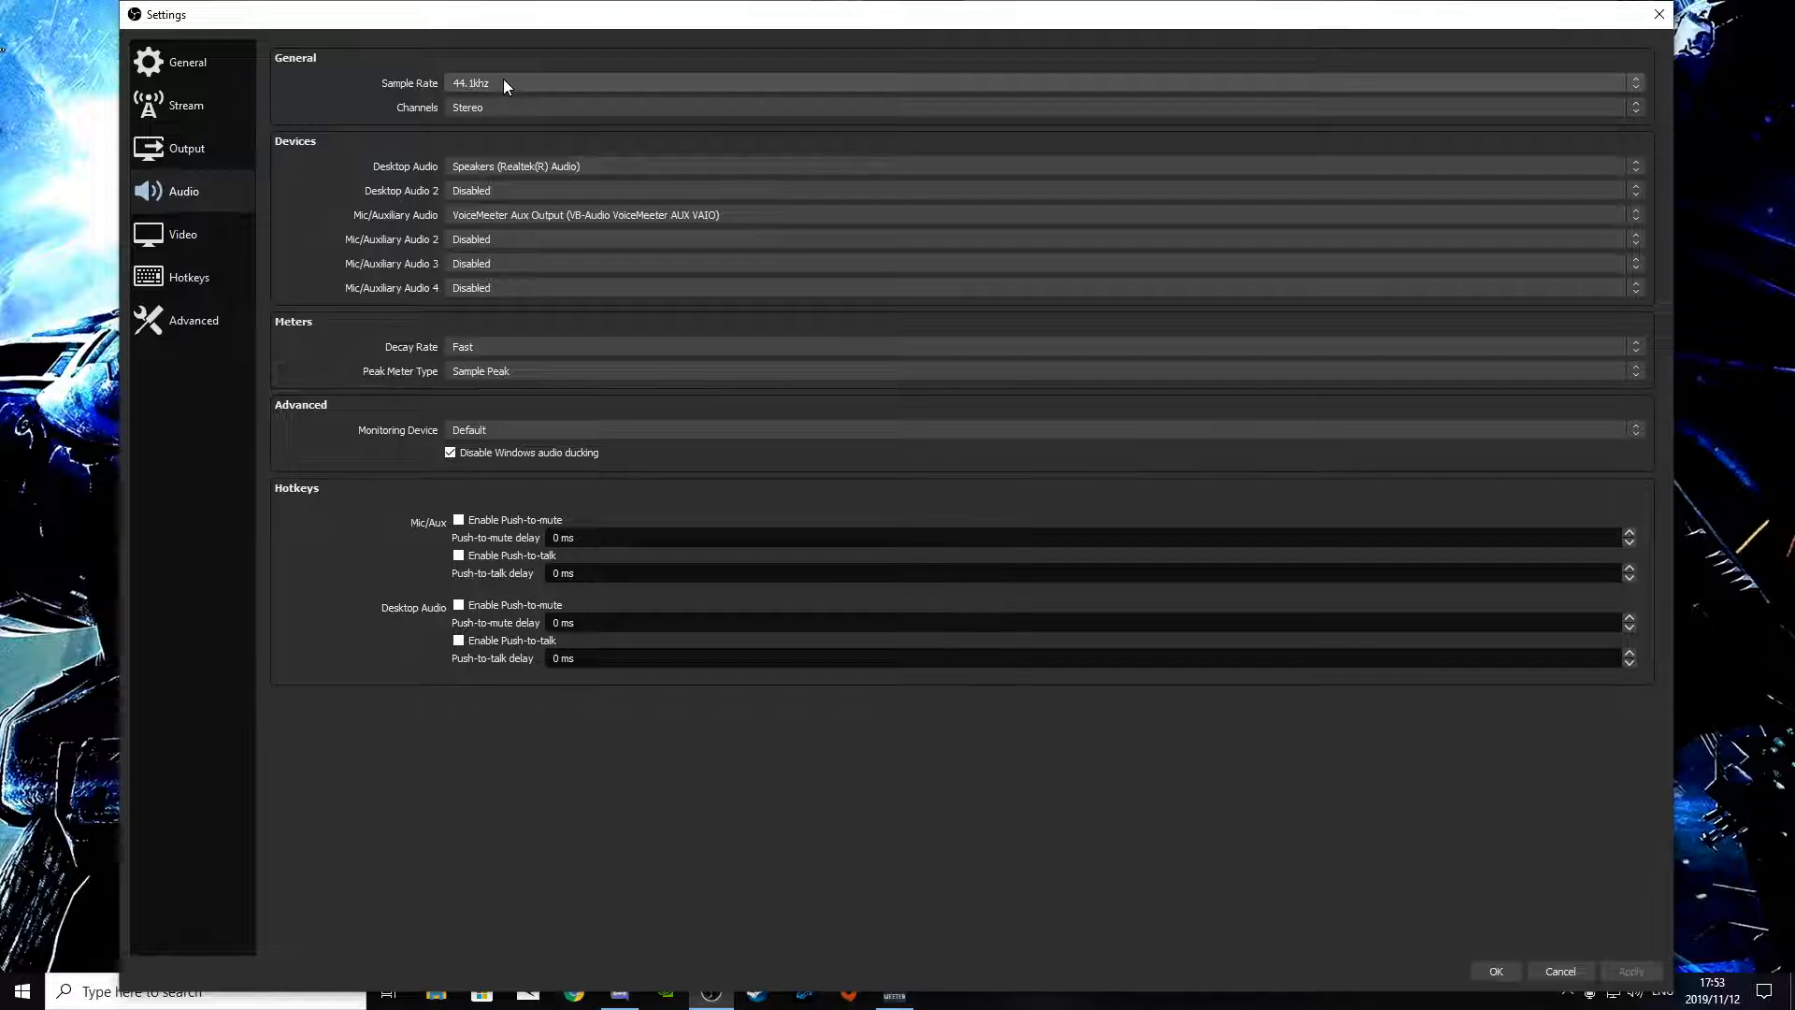
left_click(504, 83)
left_click(504, 83)
- Leave the audio channel layout set to Stereo
left_click(497, 109)
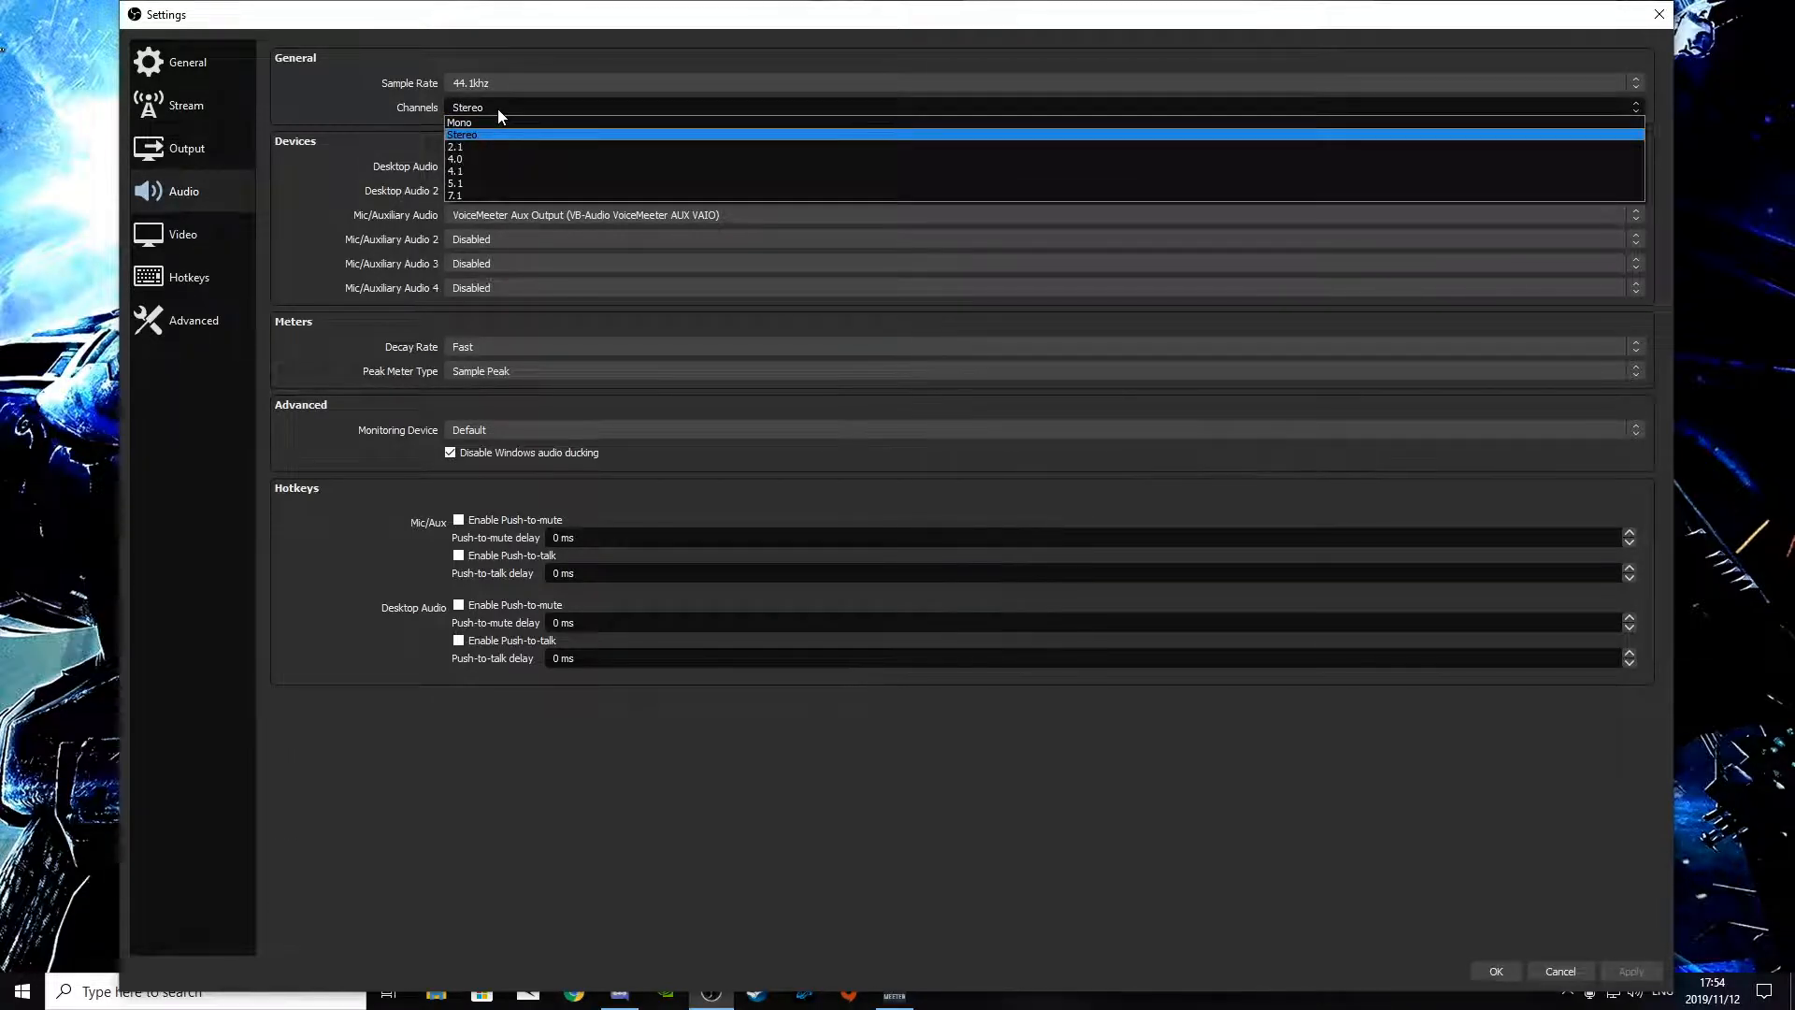
left_click(497, 109)
left_click(497, 108)
left_click(498, 108)
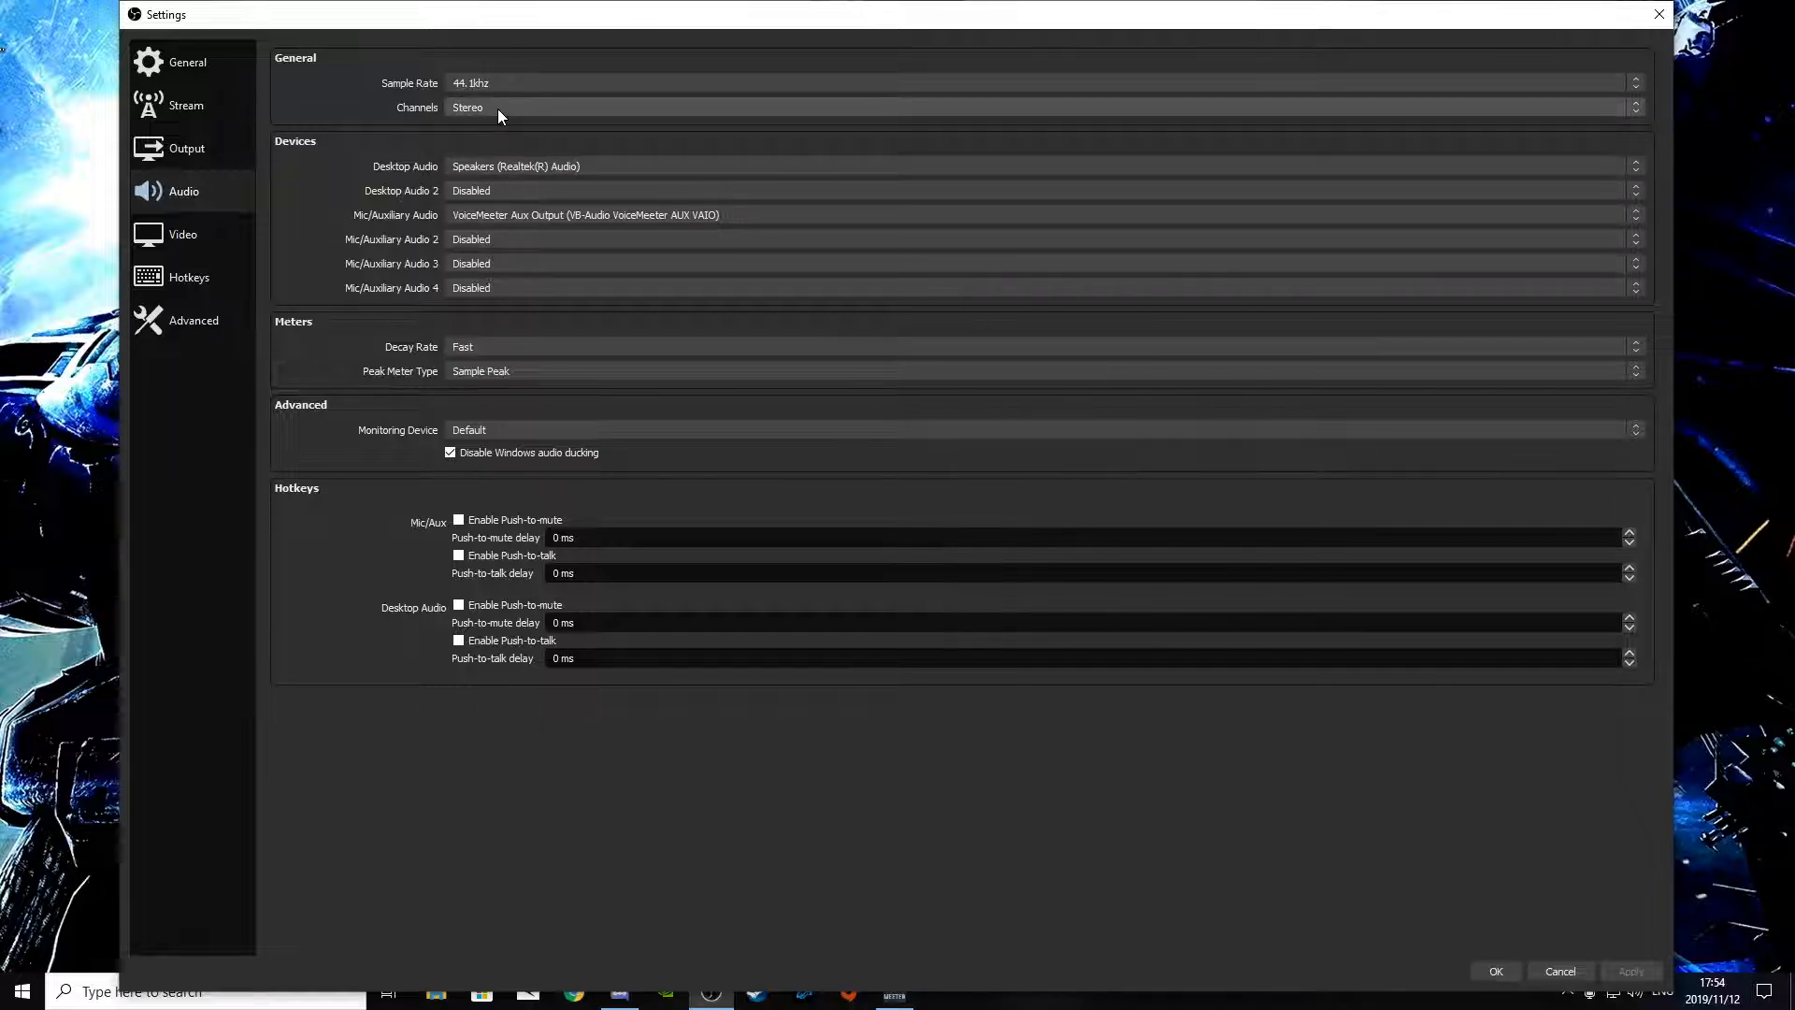
left_click(497, 108)
left_click(498, 109)
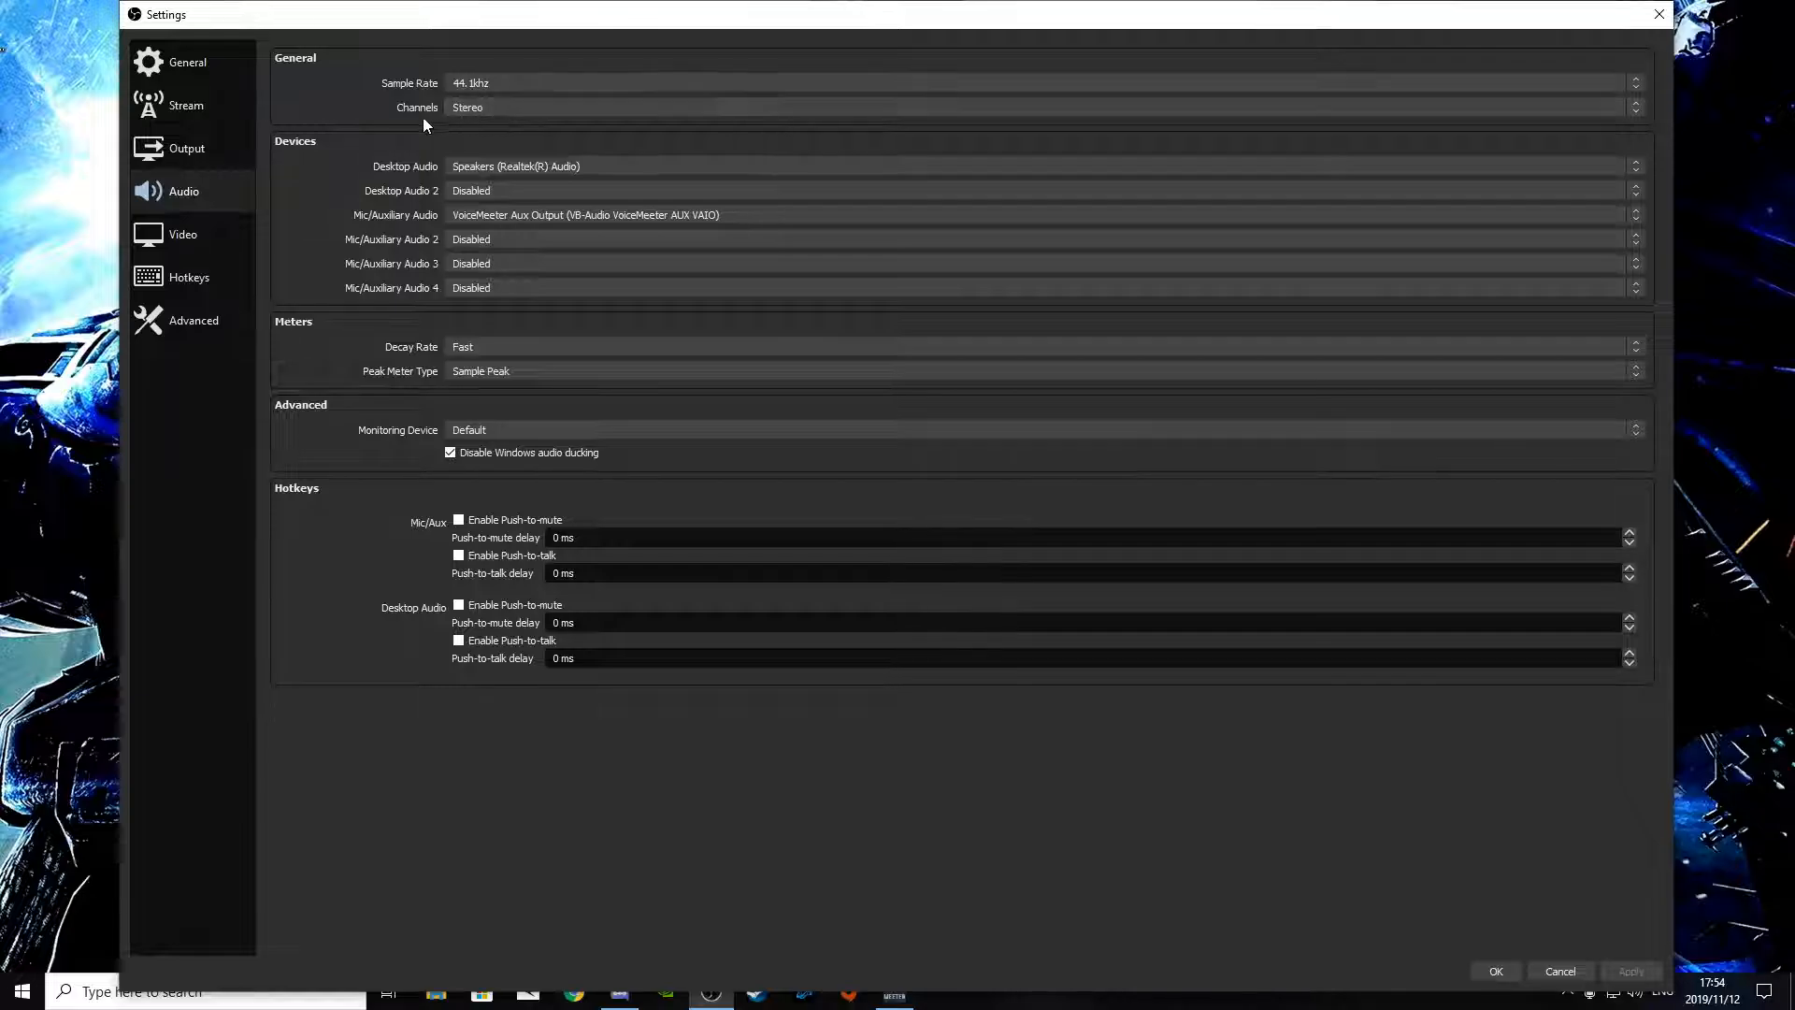
left_click(496, 107)
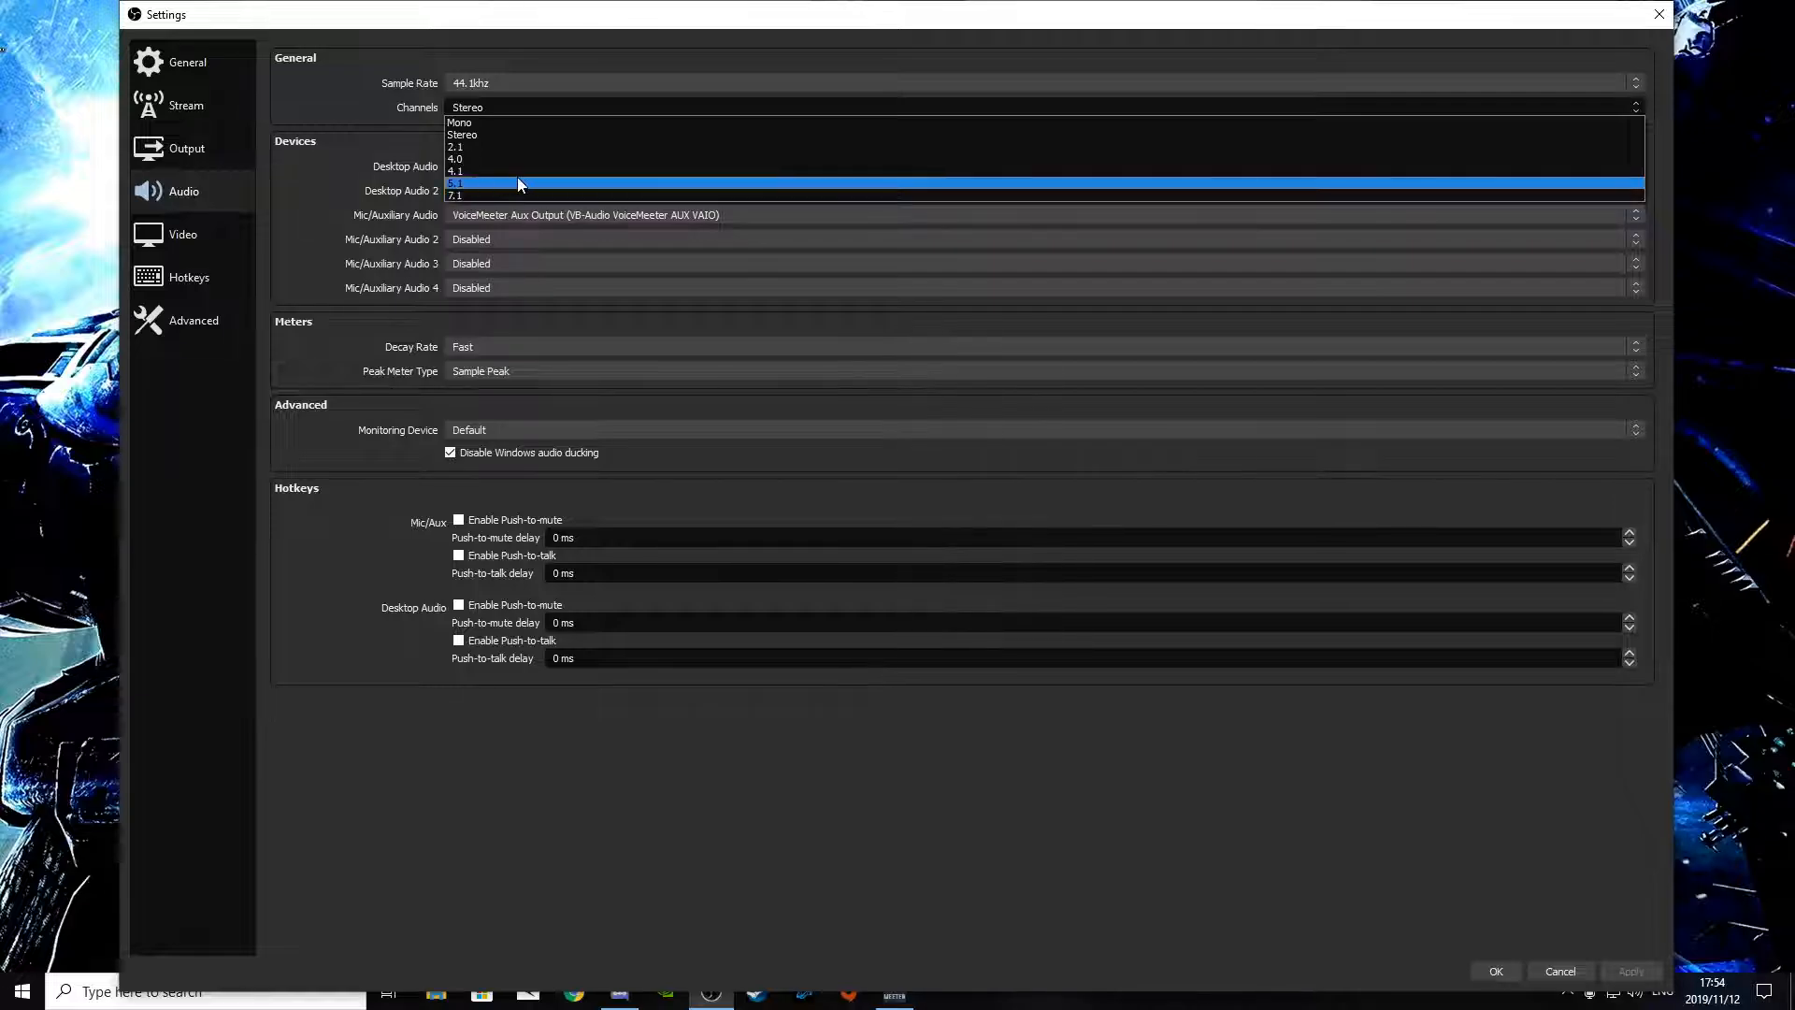
left_click(496, 105)
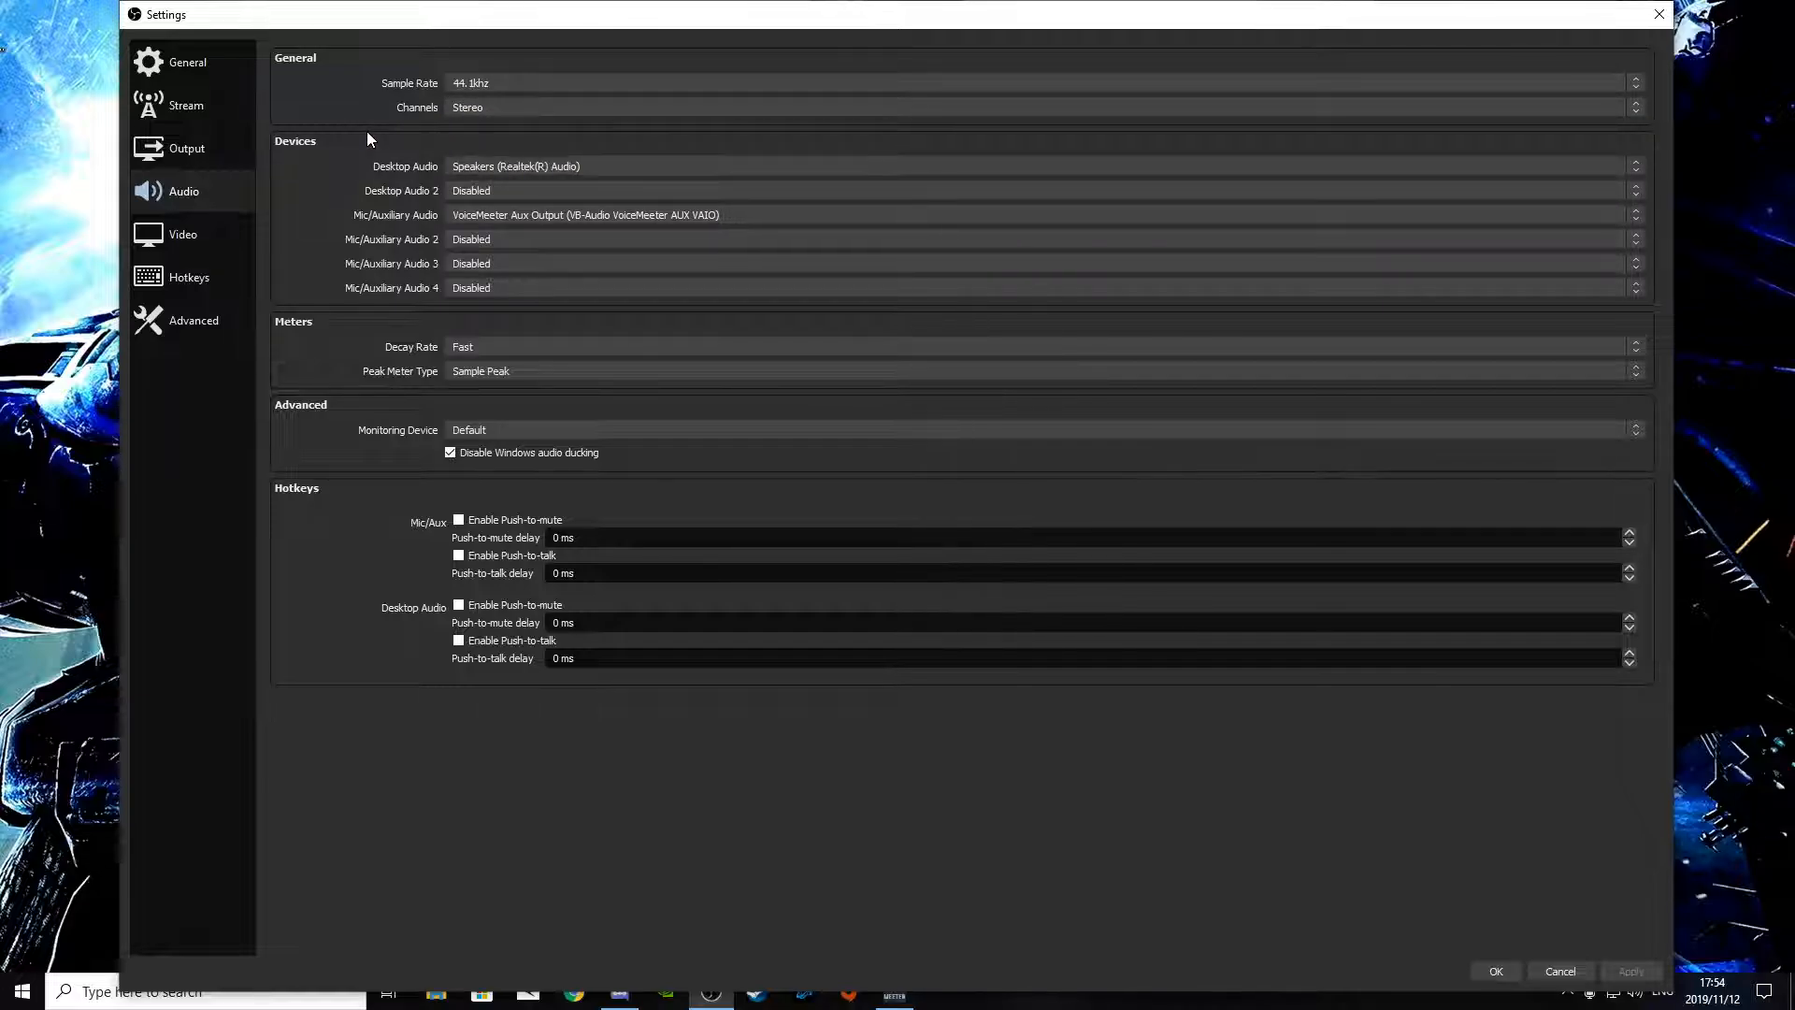
left_click(617, 167)
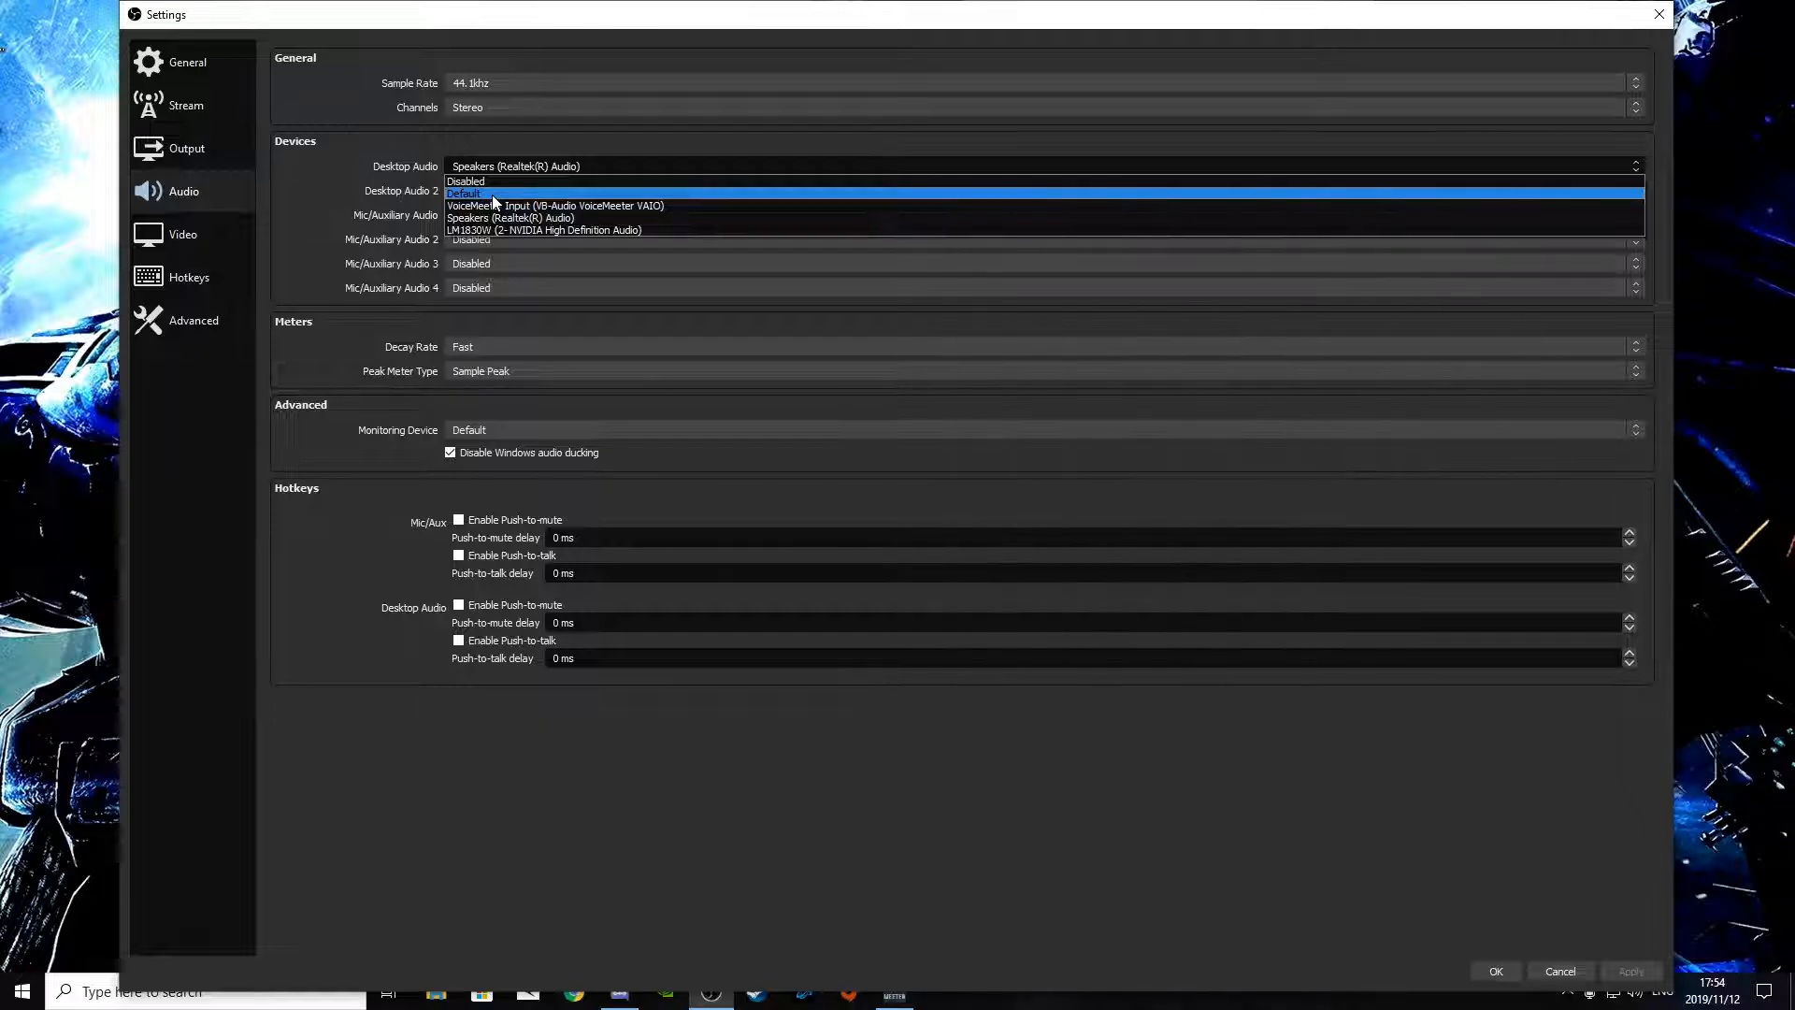
left_click(572, 220)
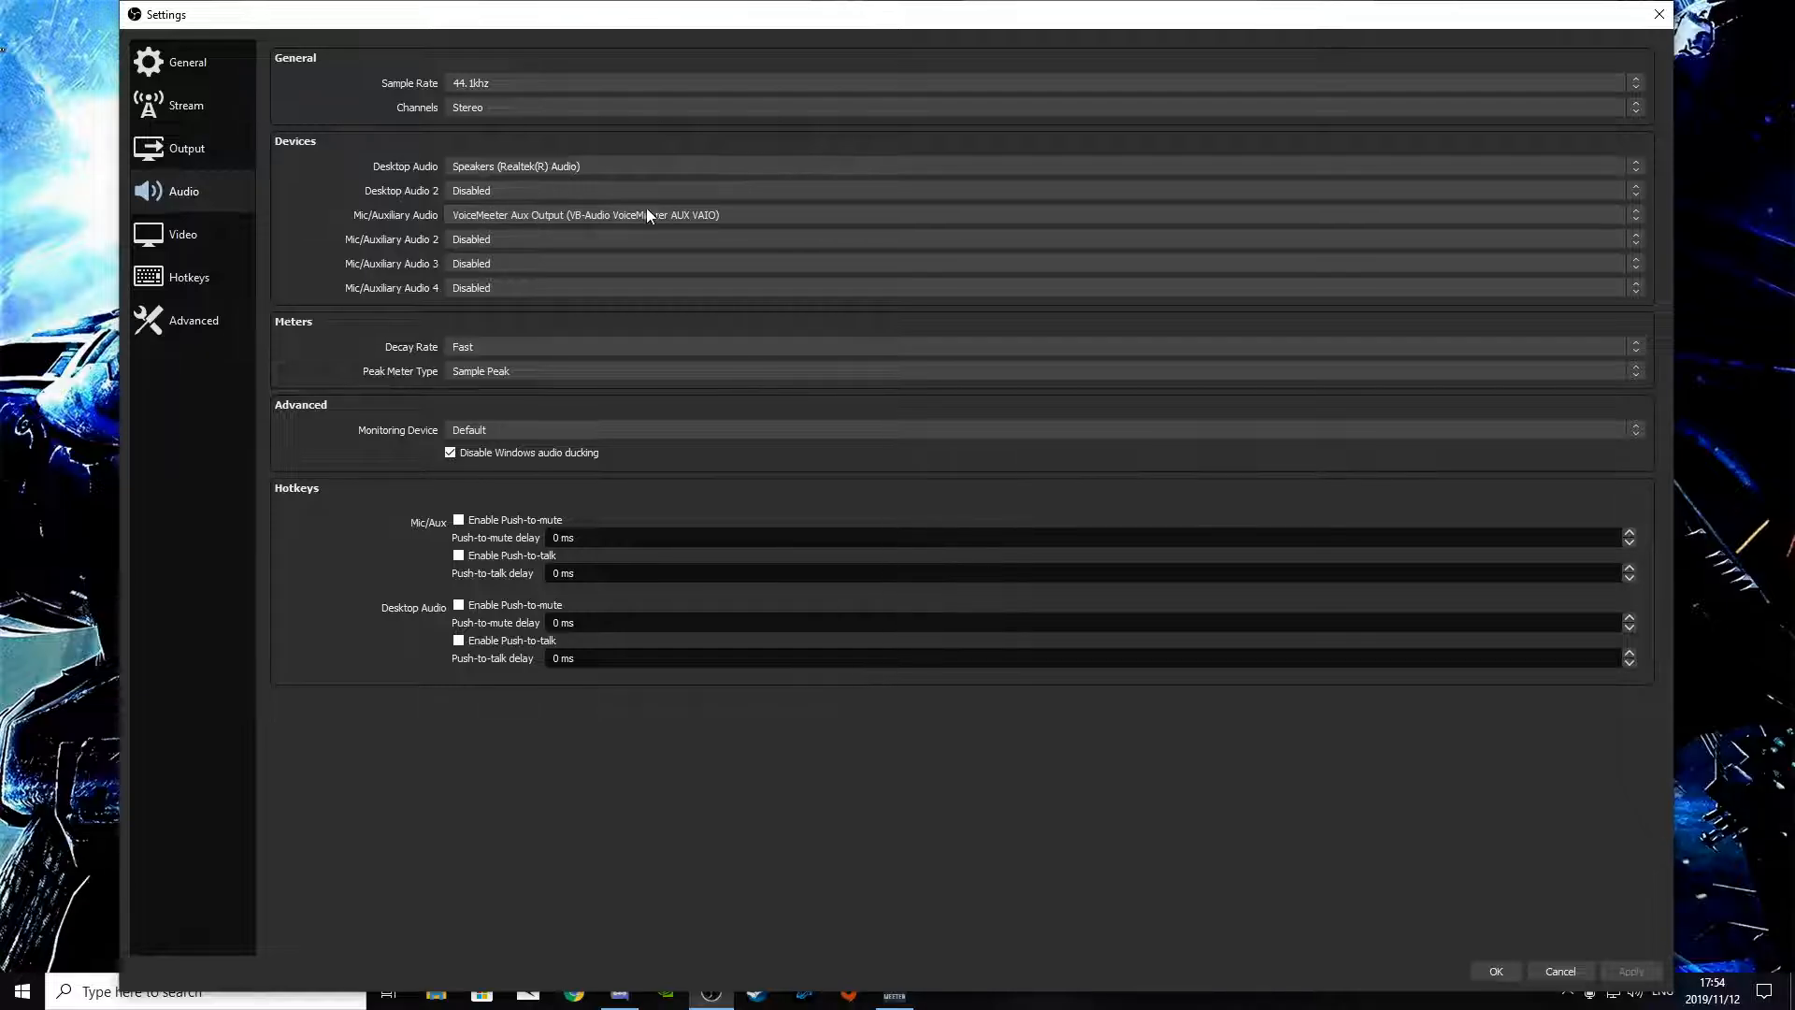
left_click(763, 216)
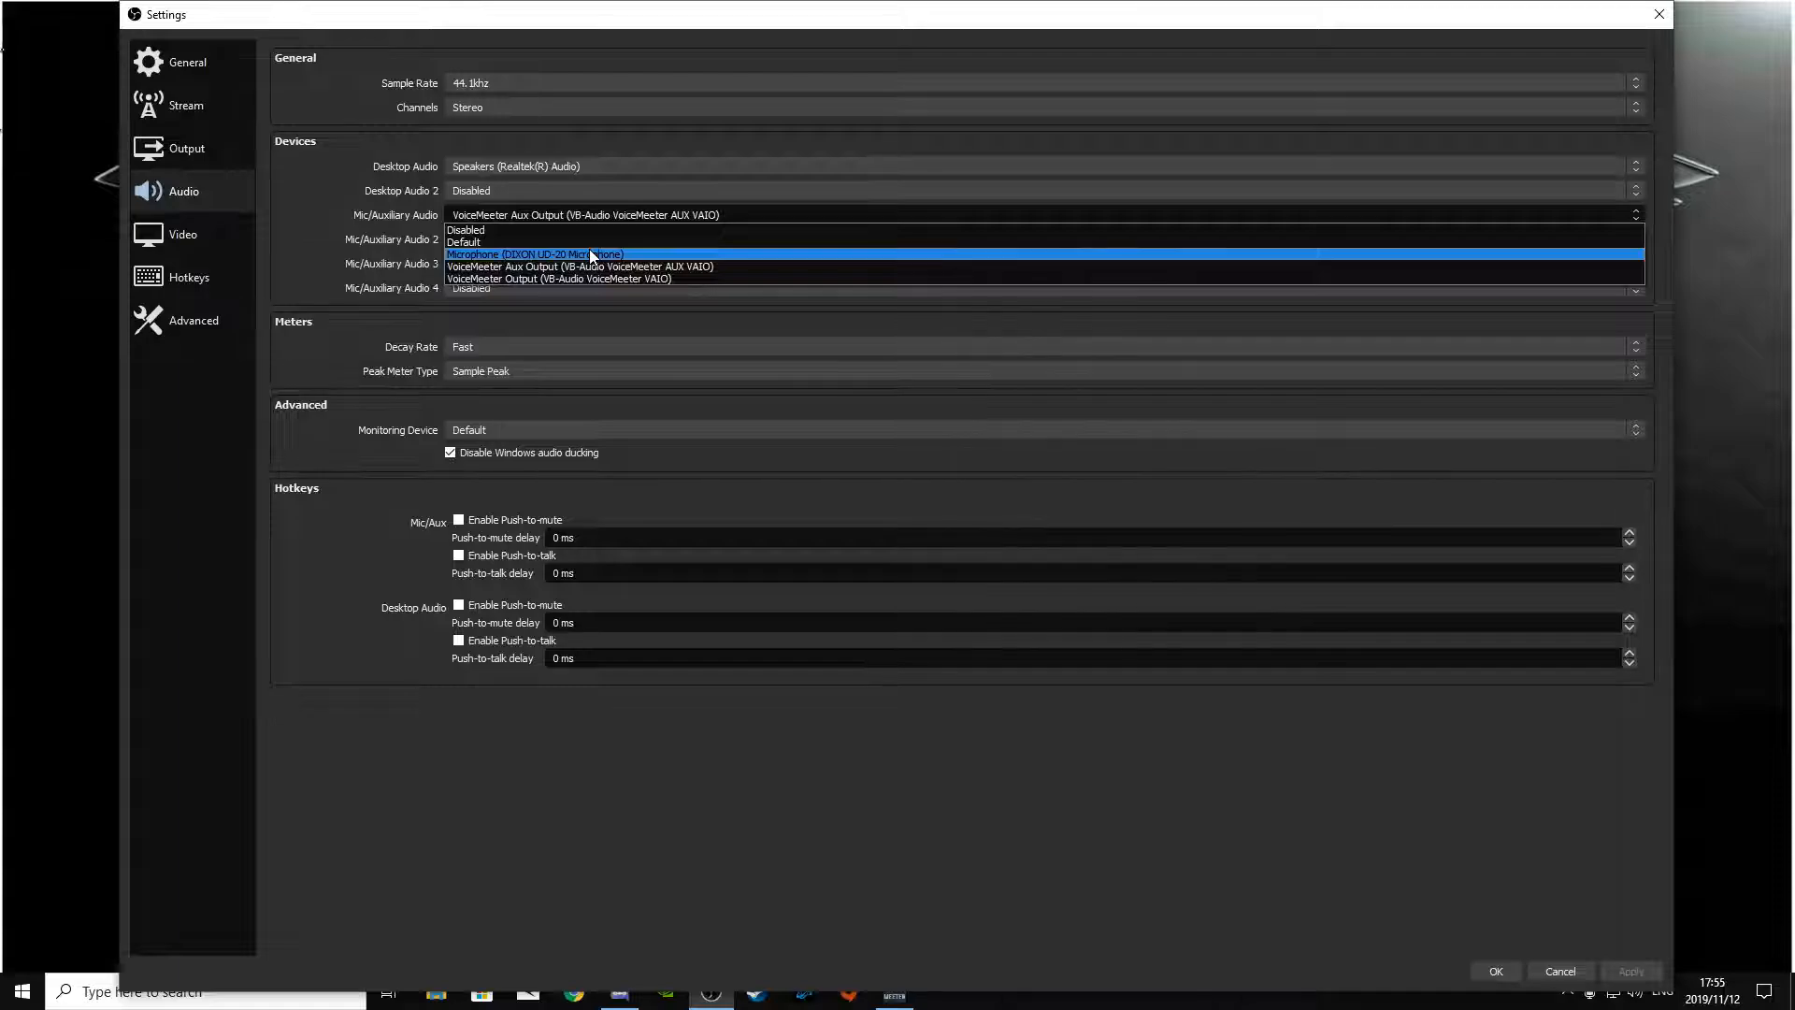
left_click(737, 269)
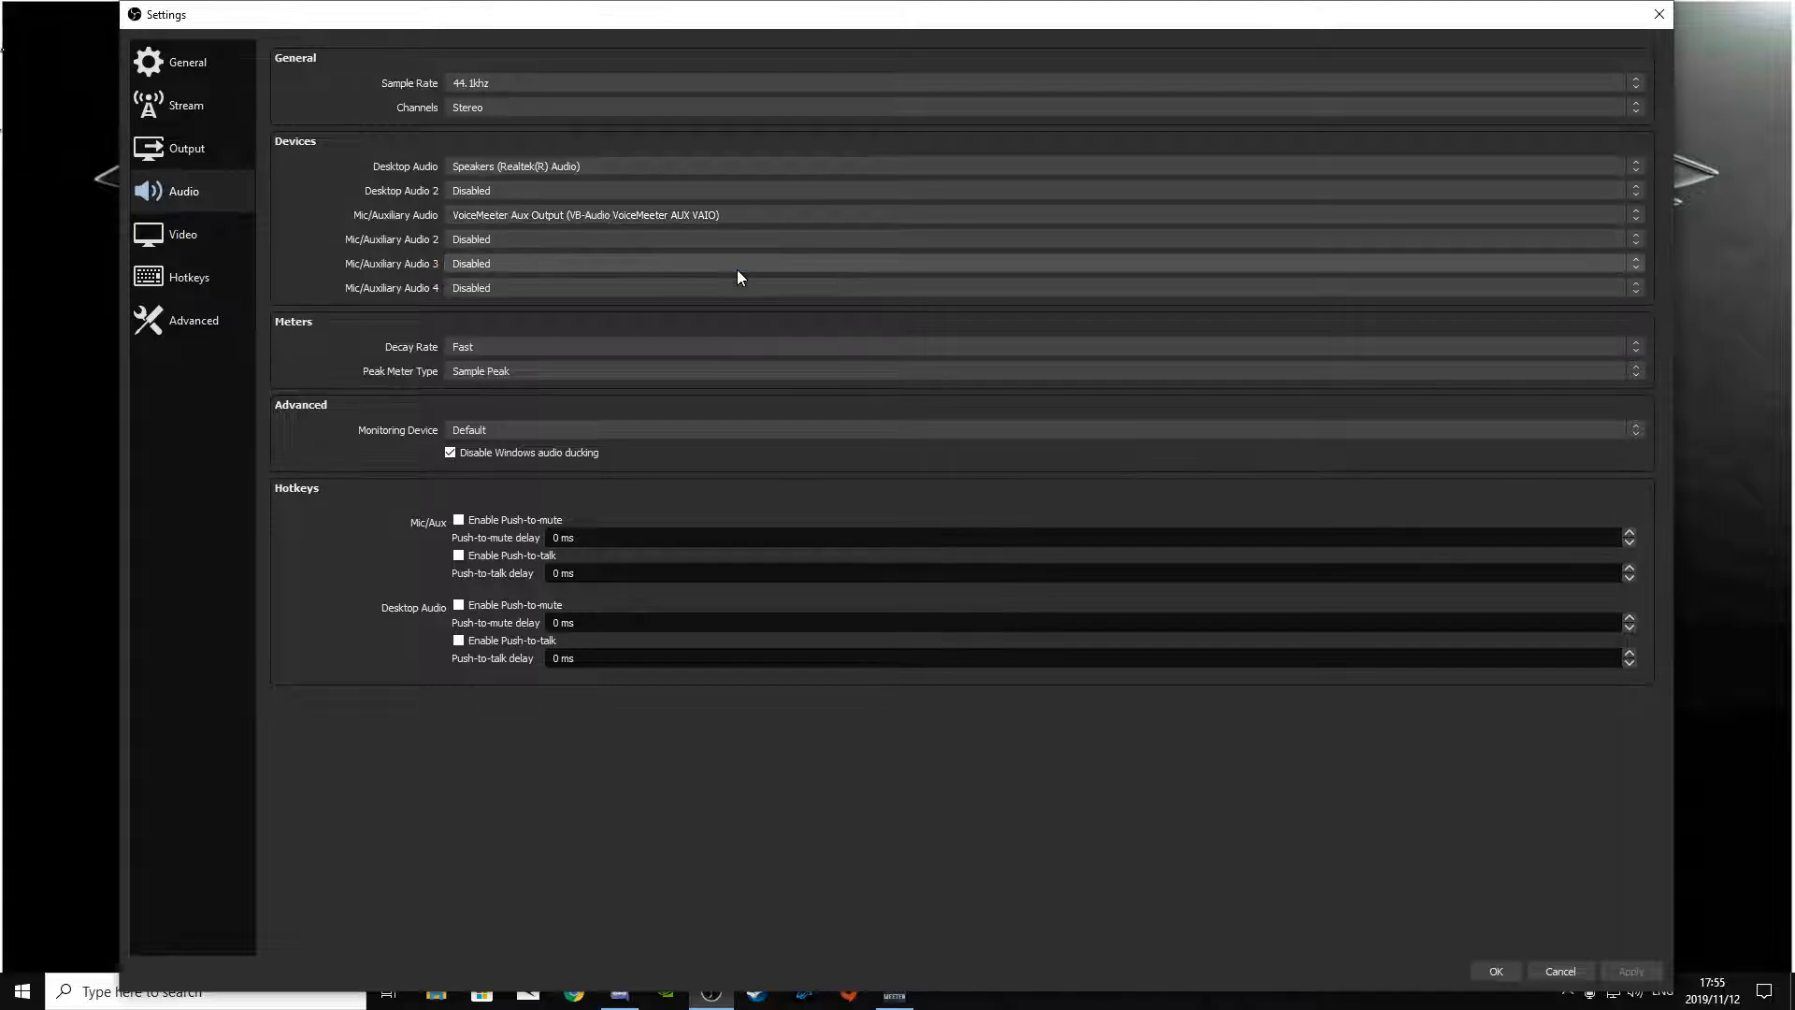
left_click(652, 214)
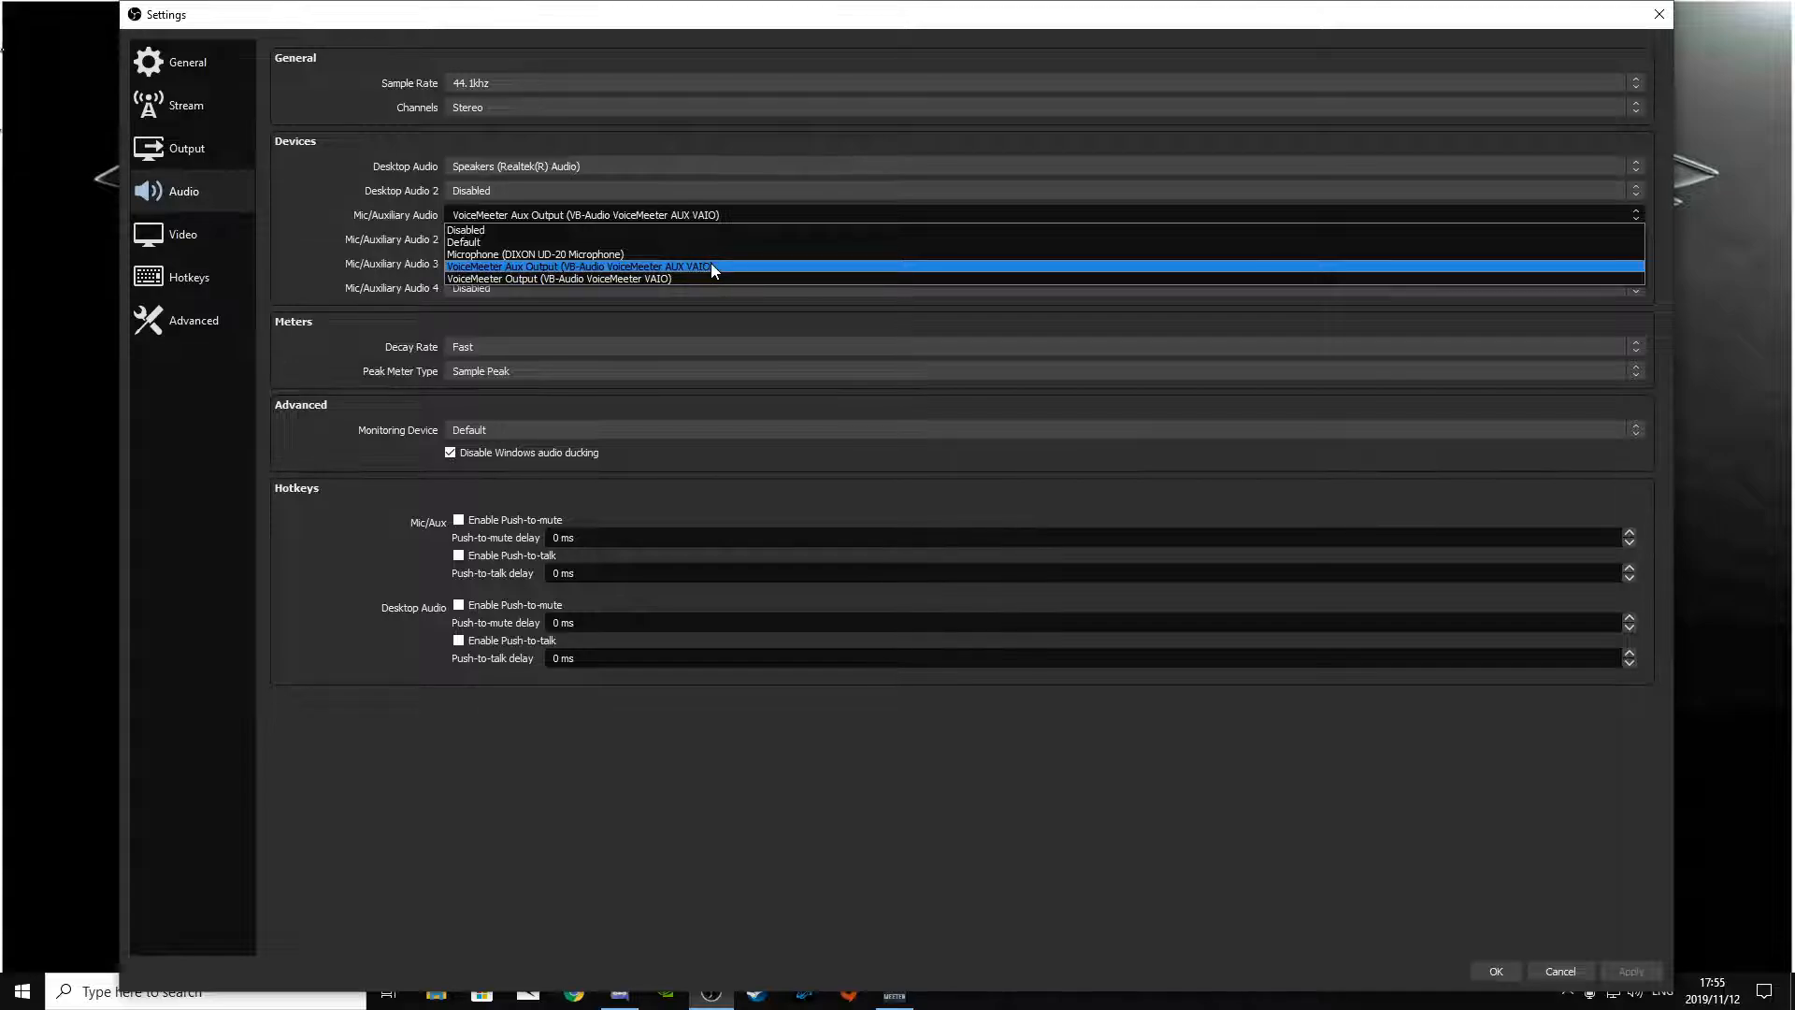
left_click(541, 266)
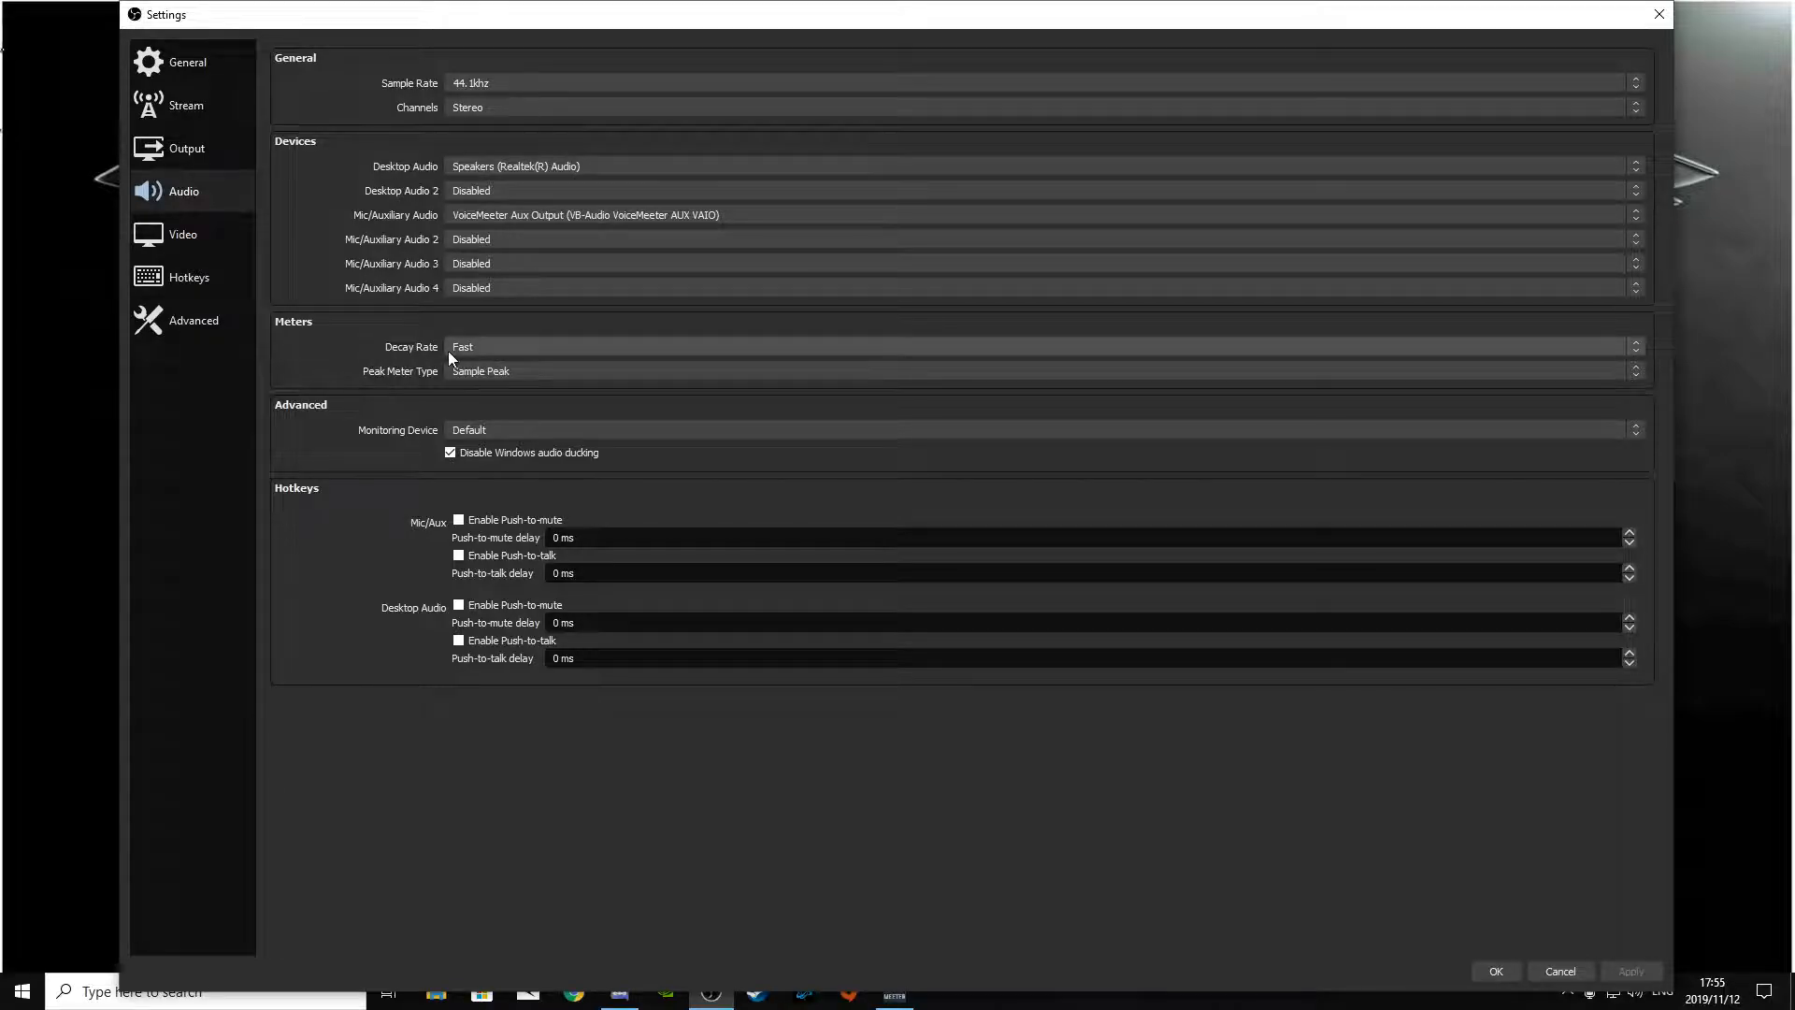
- Keep meter decay rate at Fast and peak meter type at Sample Peak, then switch to Video
left_click(492, 348)
left_click(490, 345)
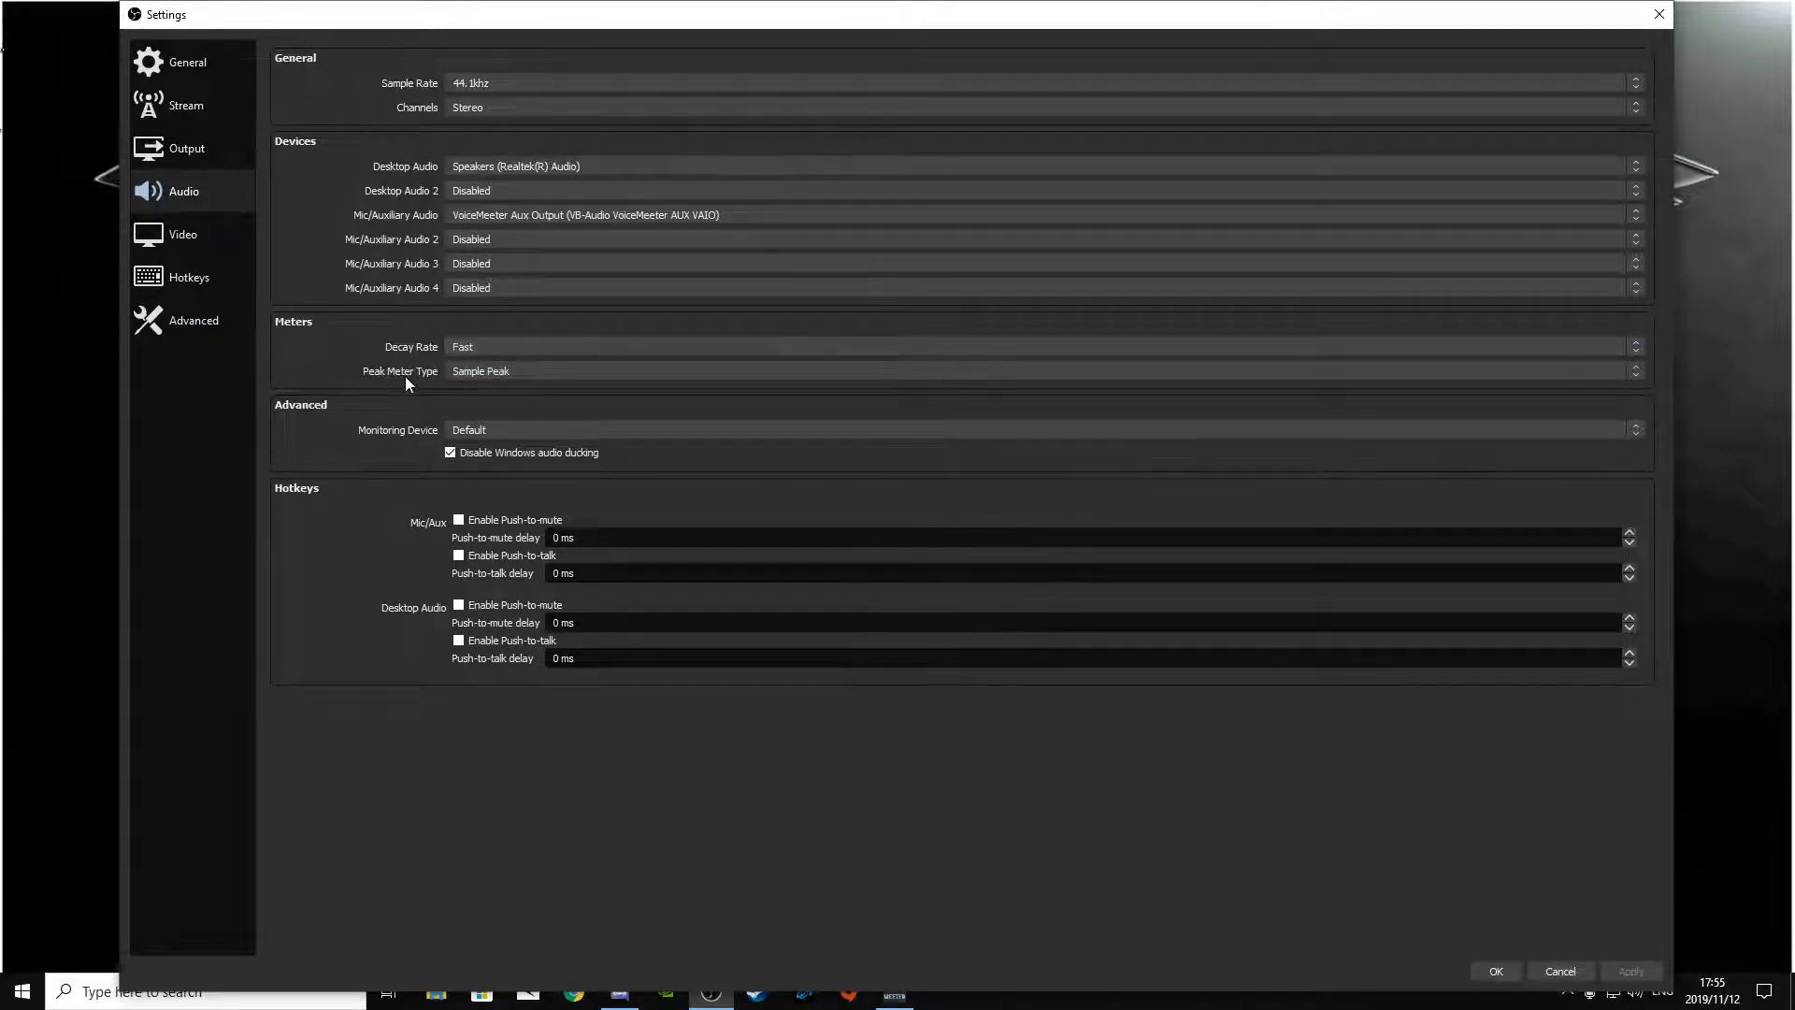
left_click(552, 372)
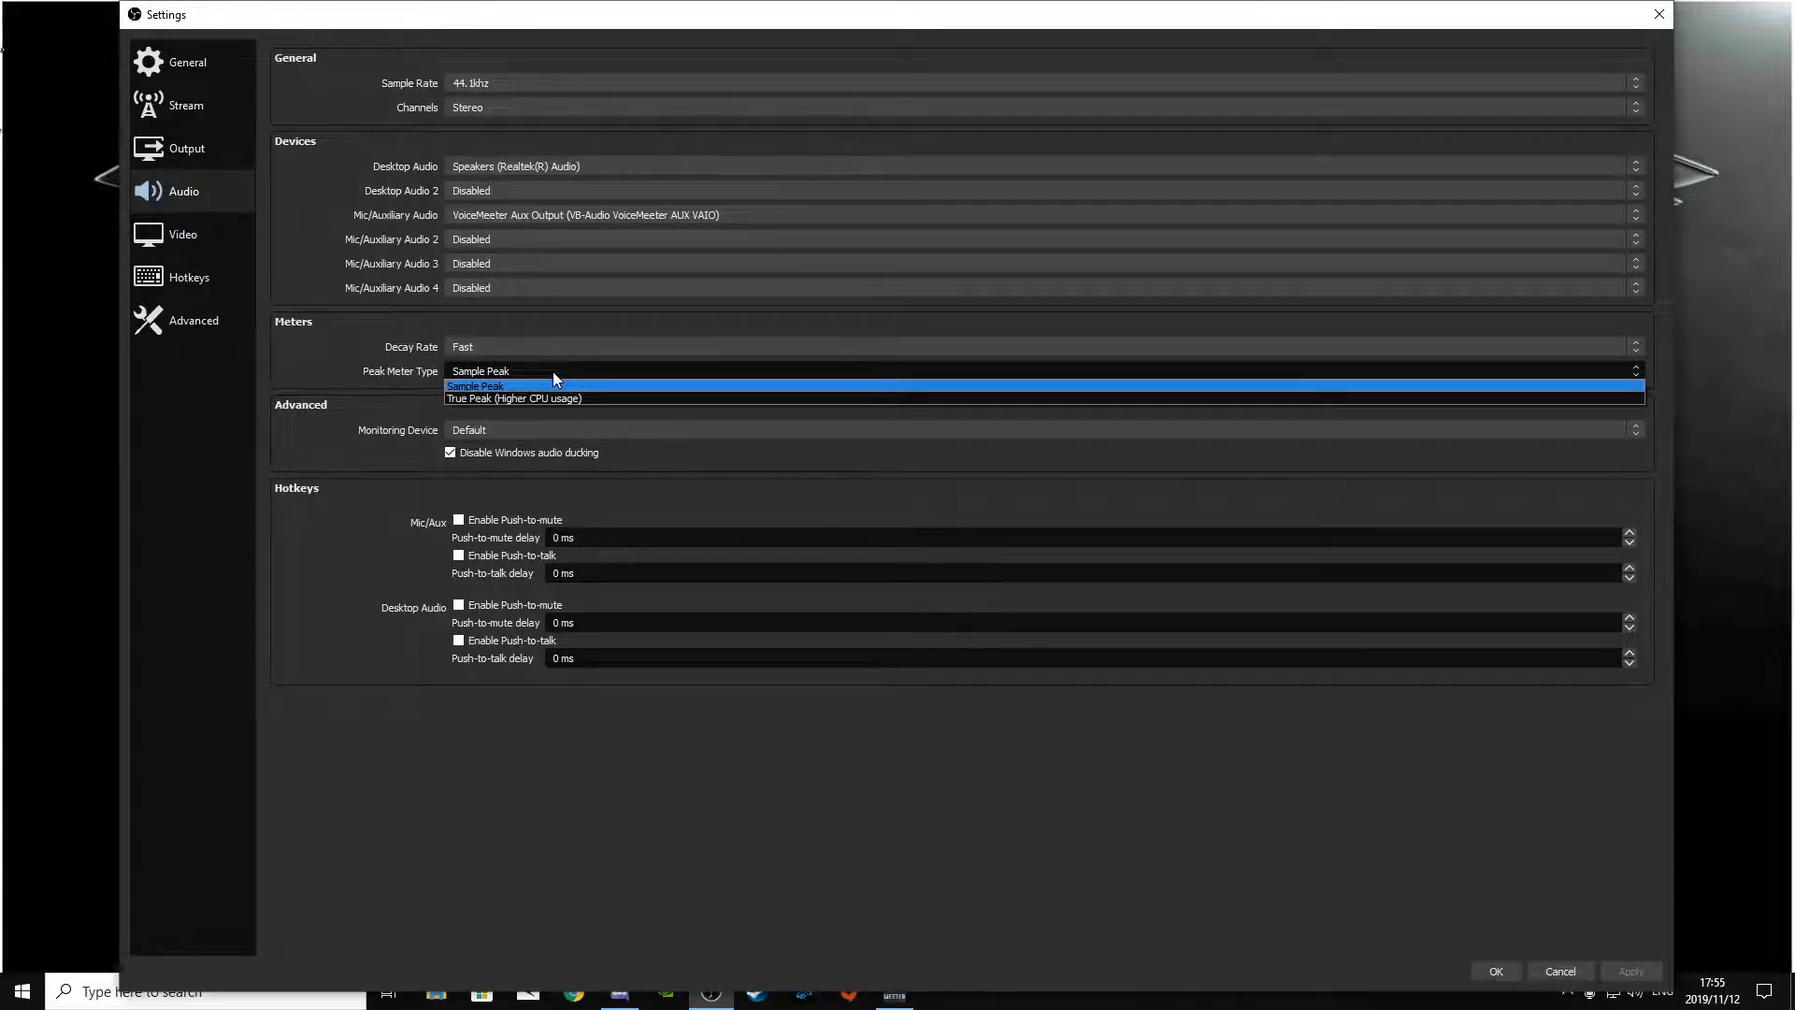
left_click(552, 372)
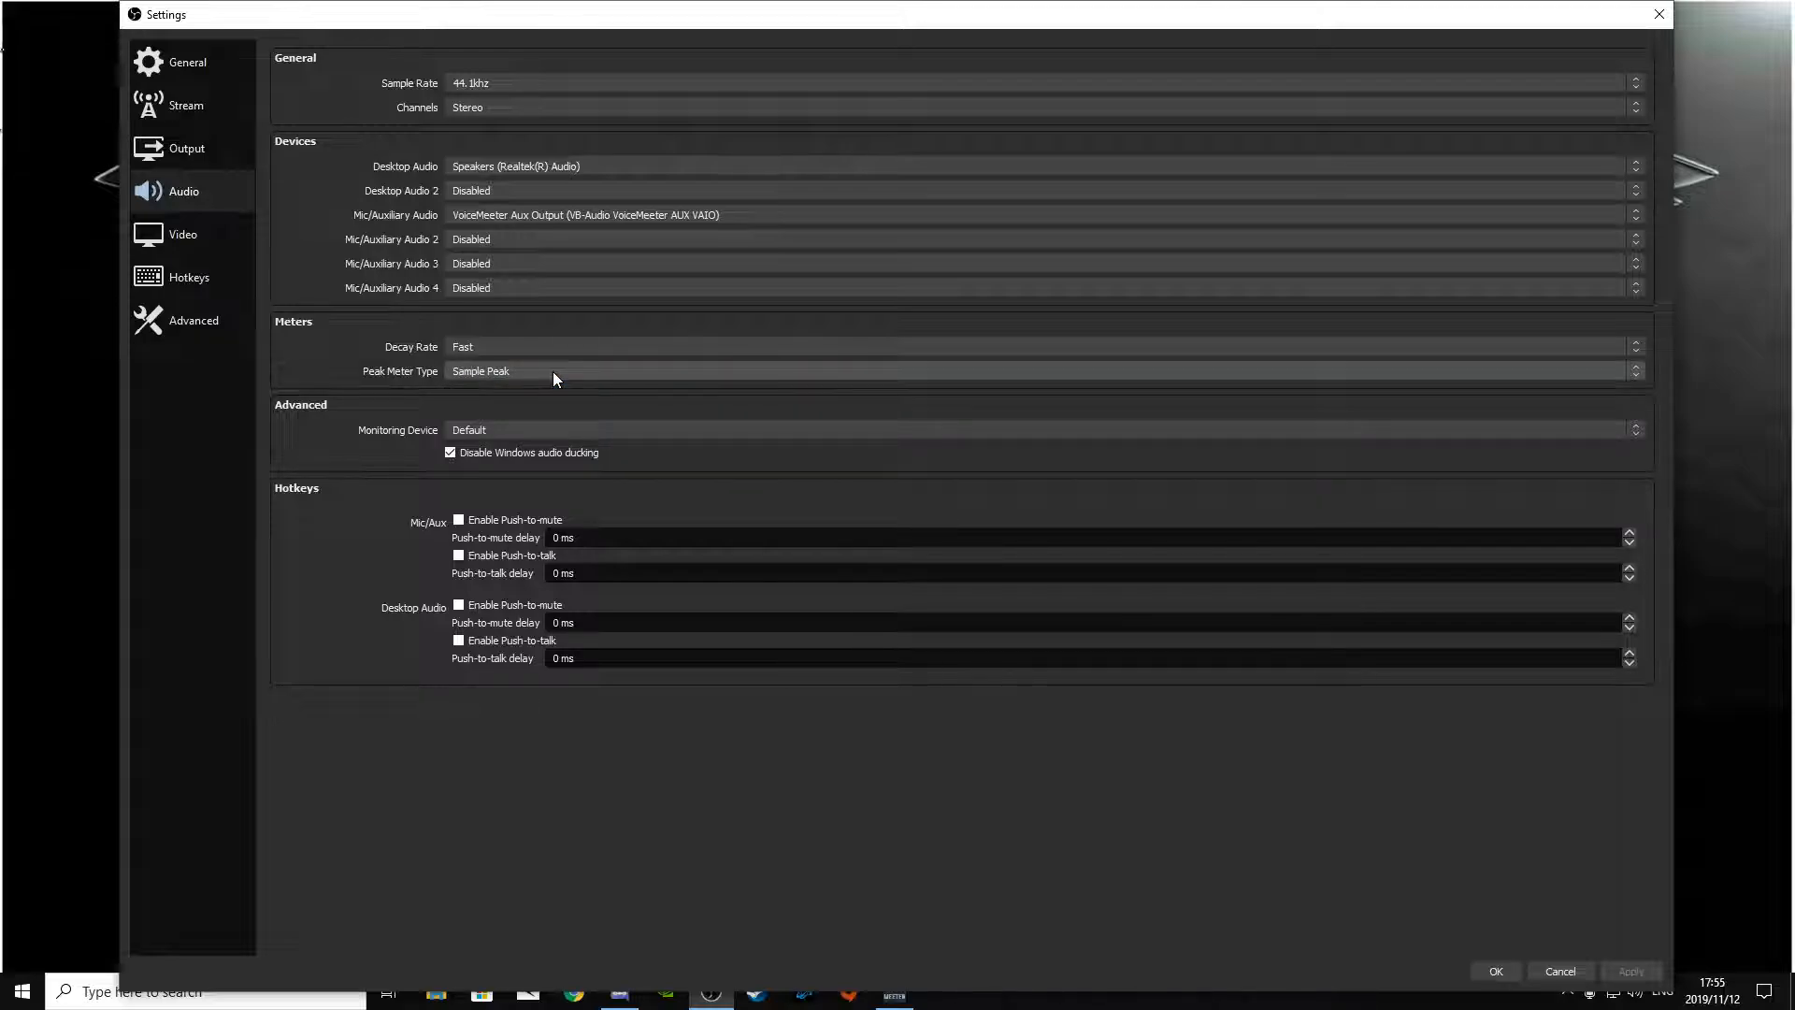
left_click(499, 376)
left_click(500, 383)
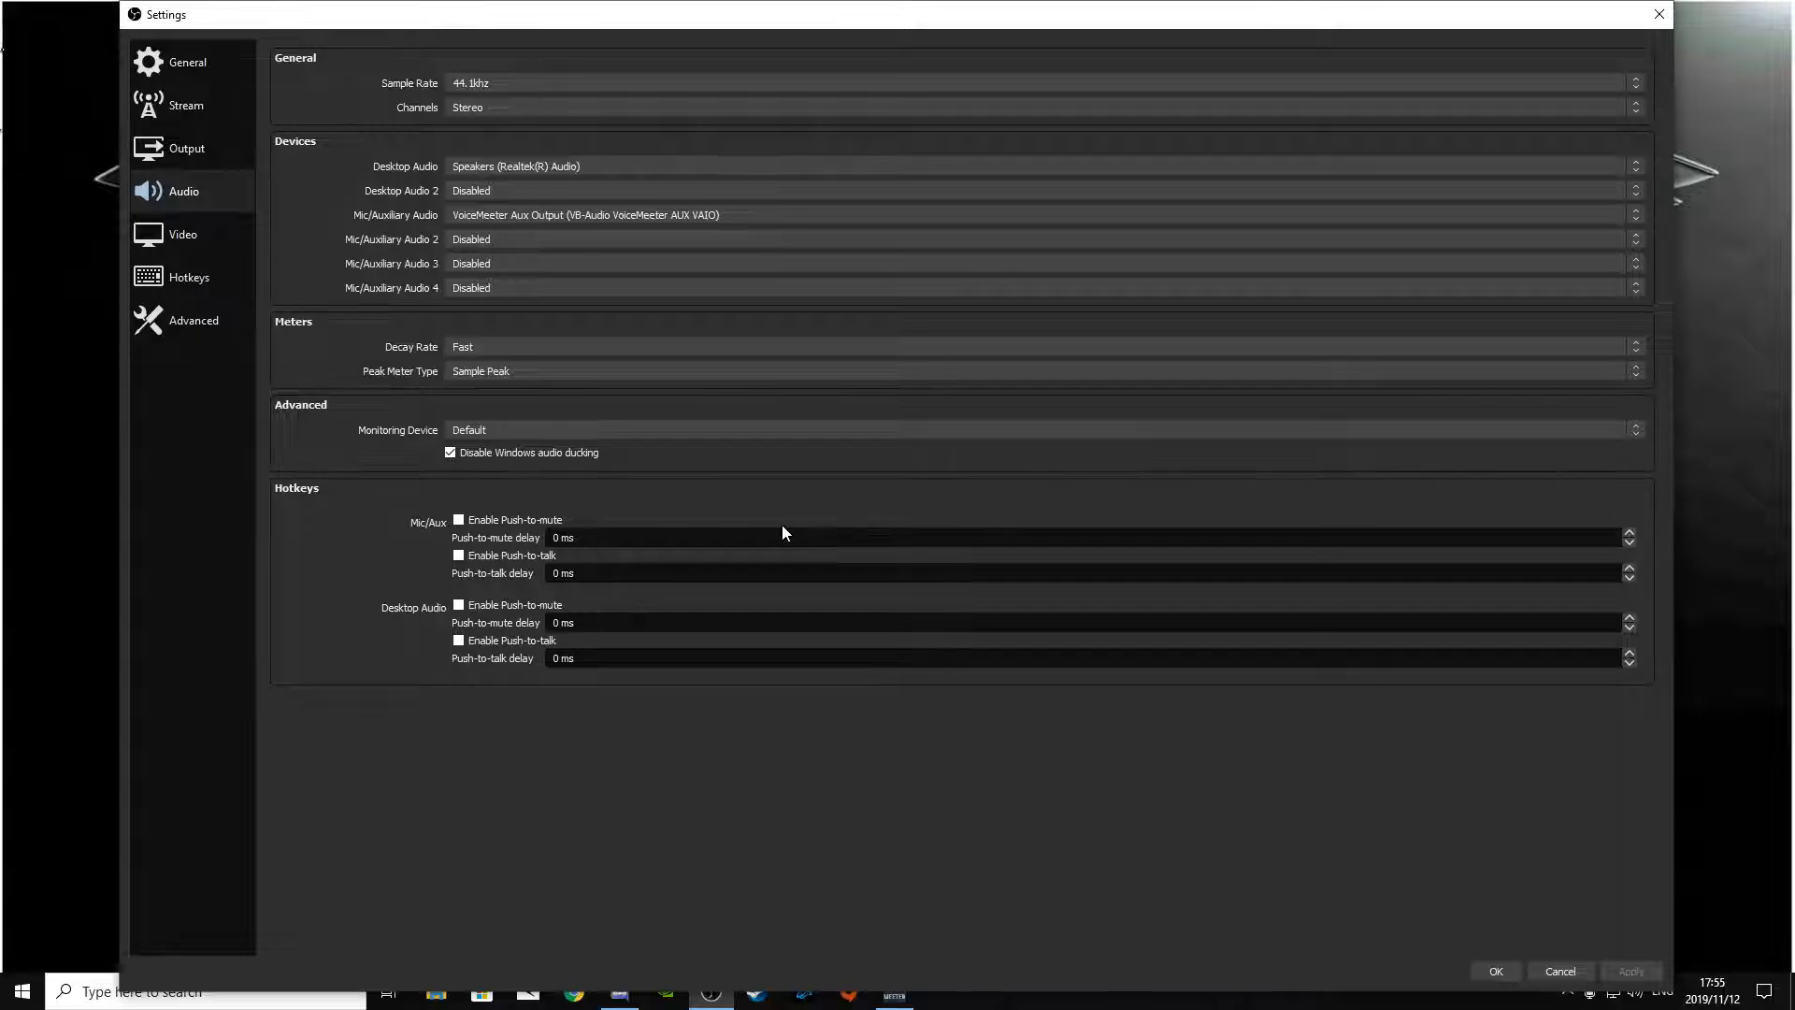
left_click(199, 233)
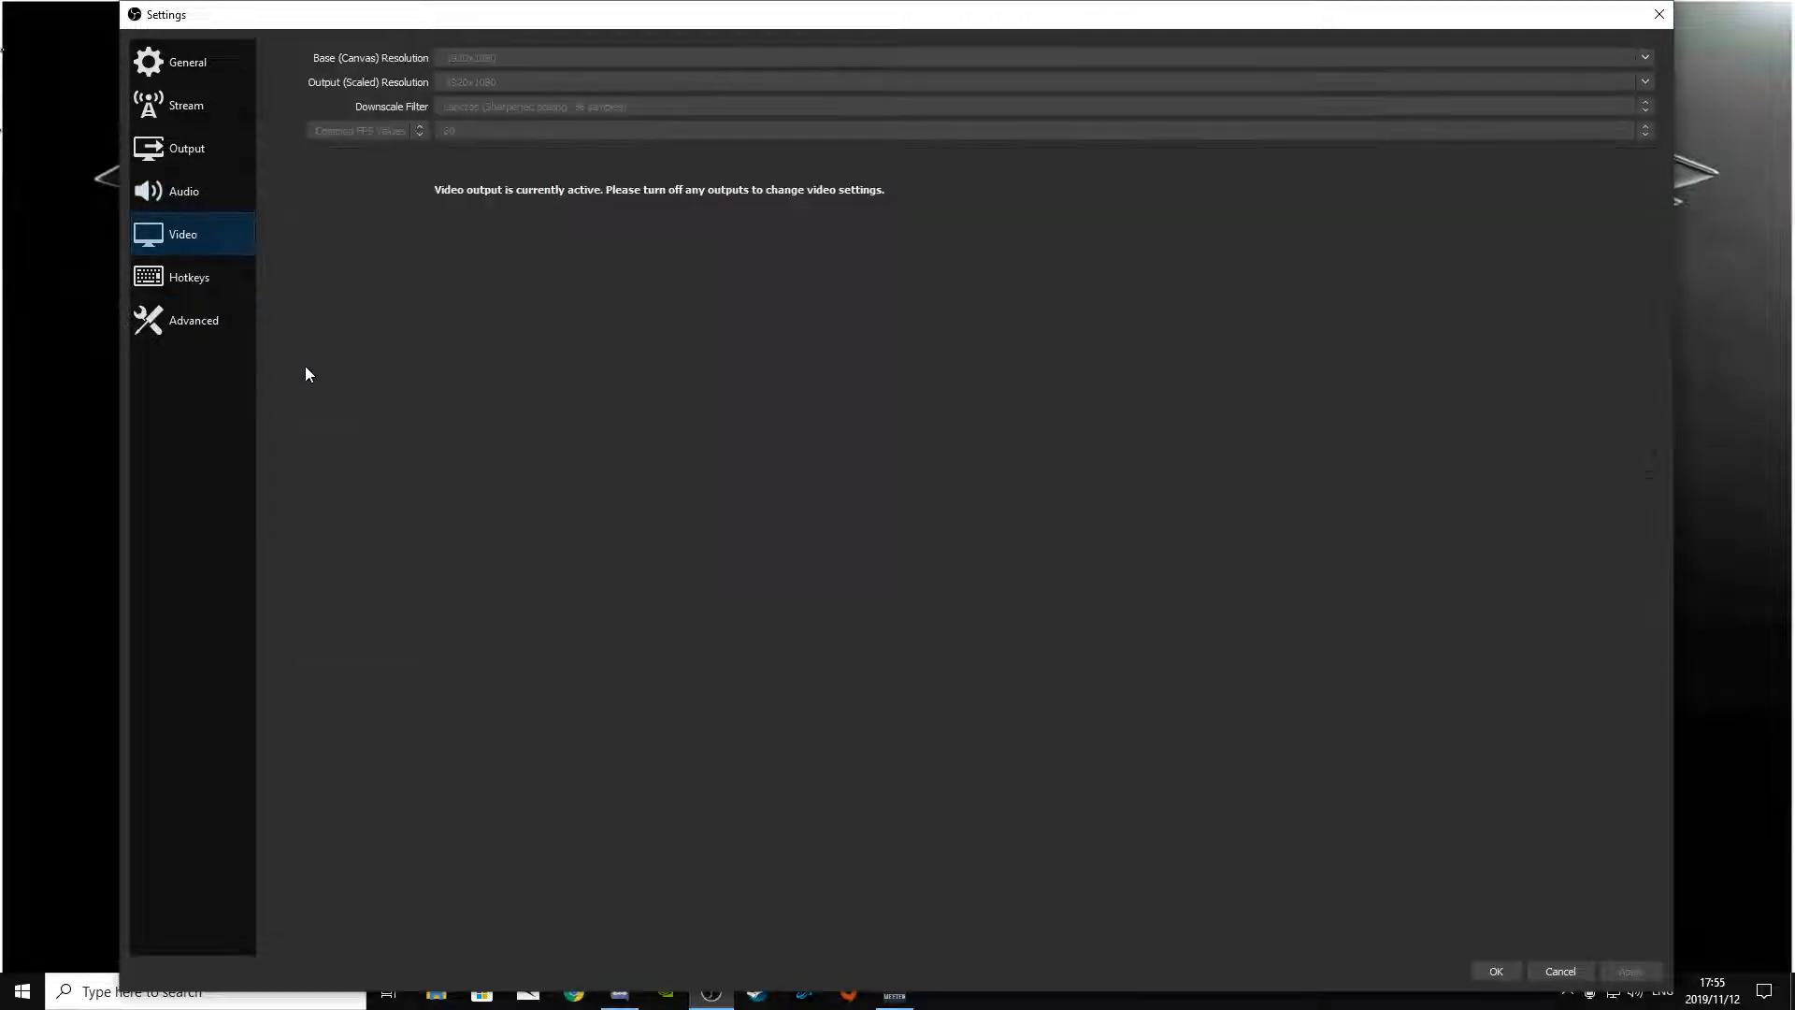
- Review the locked 1920x1080 base and output resolutions on the Video page, then go to Hotkeys
left_click(191, 195)
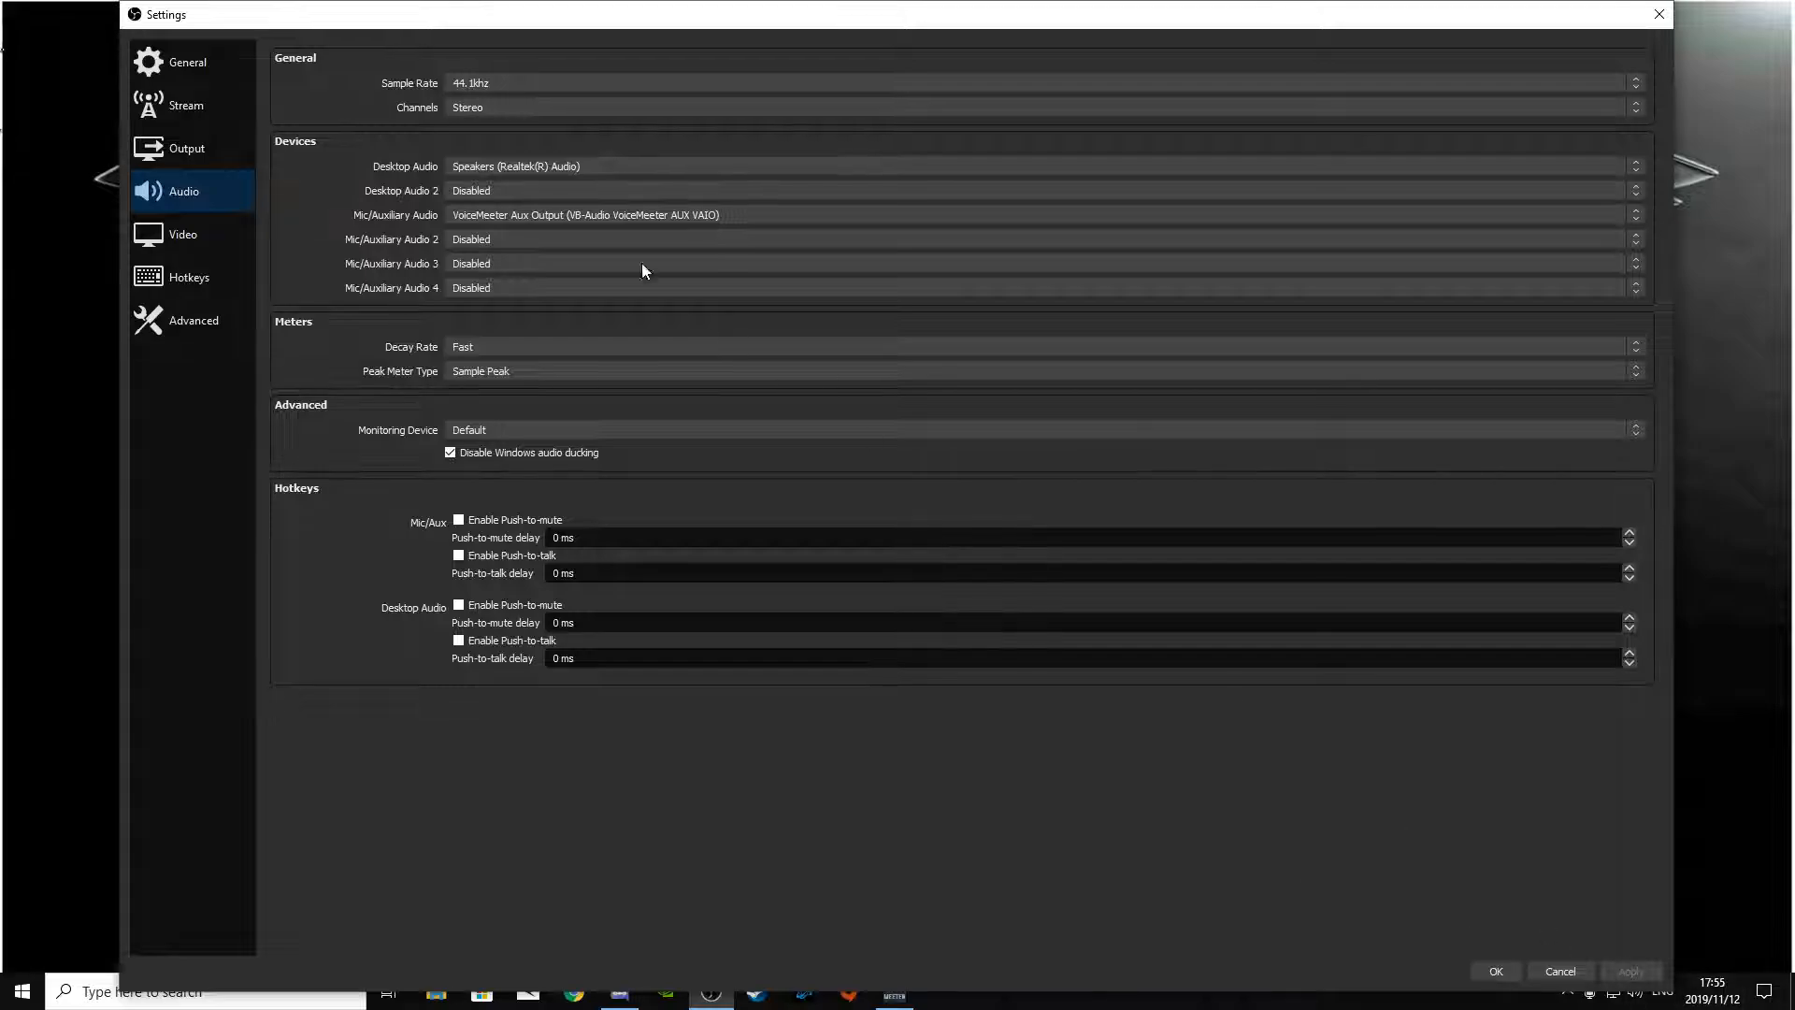
left_click(219, 227)
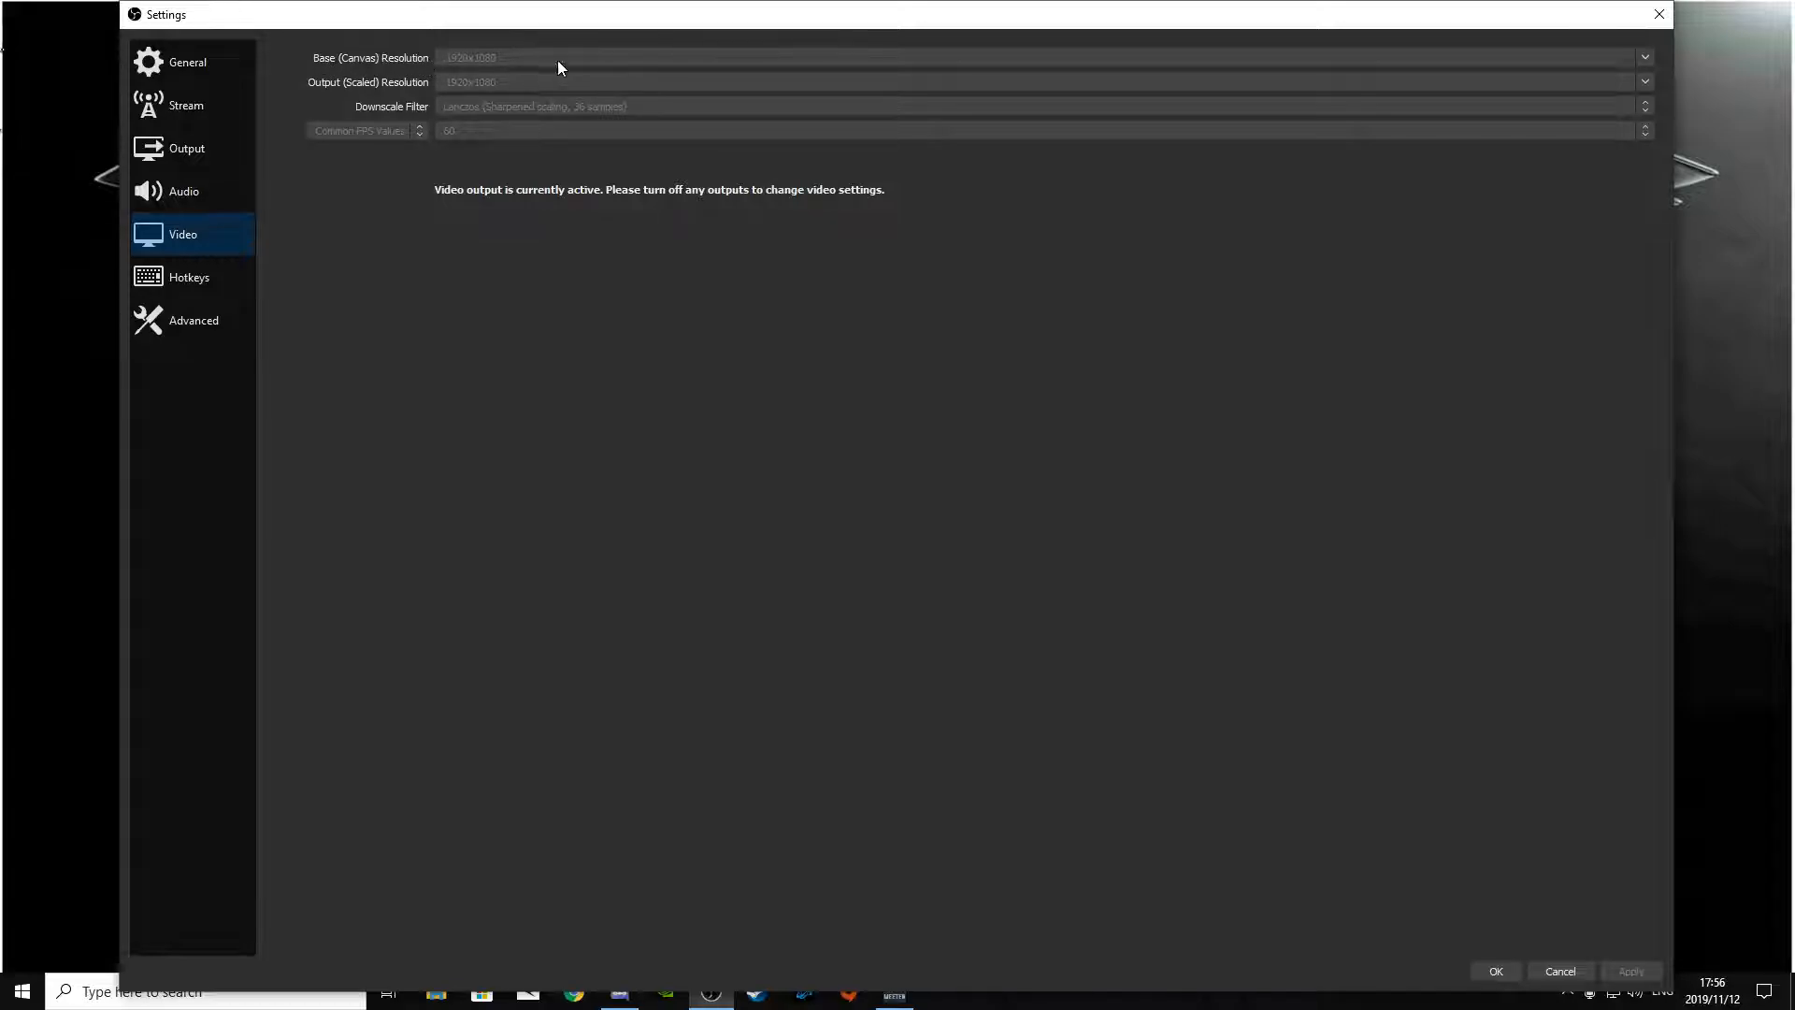
left_click(52, 23)
left_click_drag(53, 31, 1720, 599)
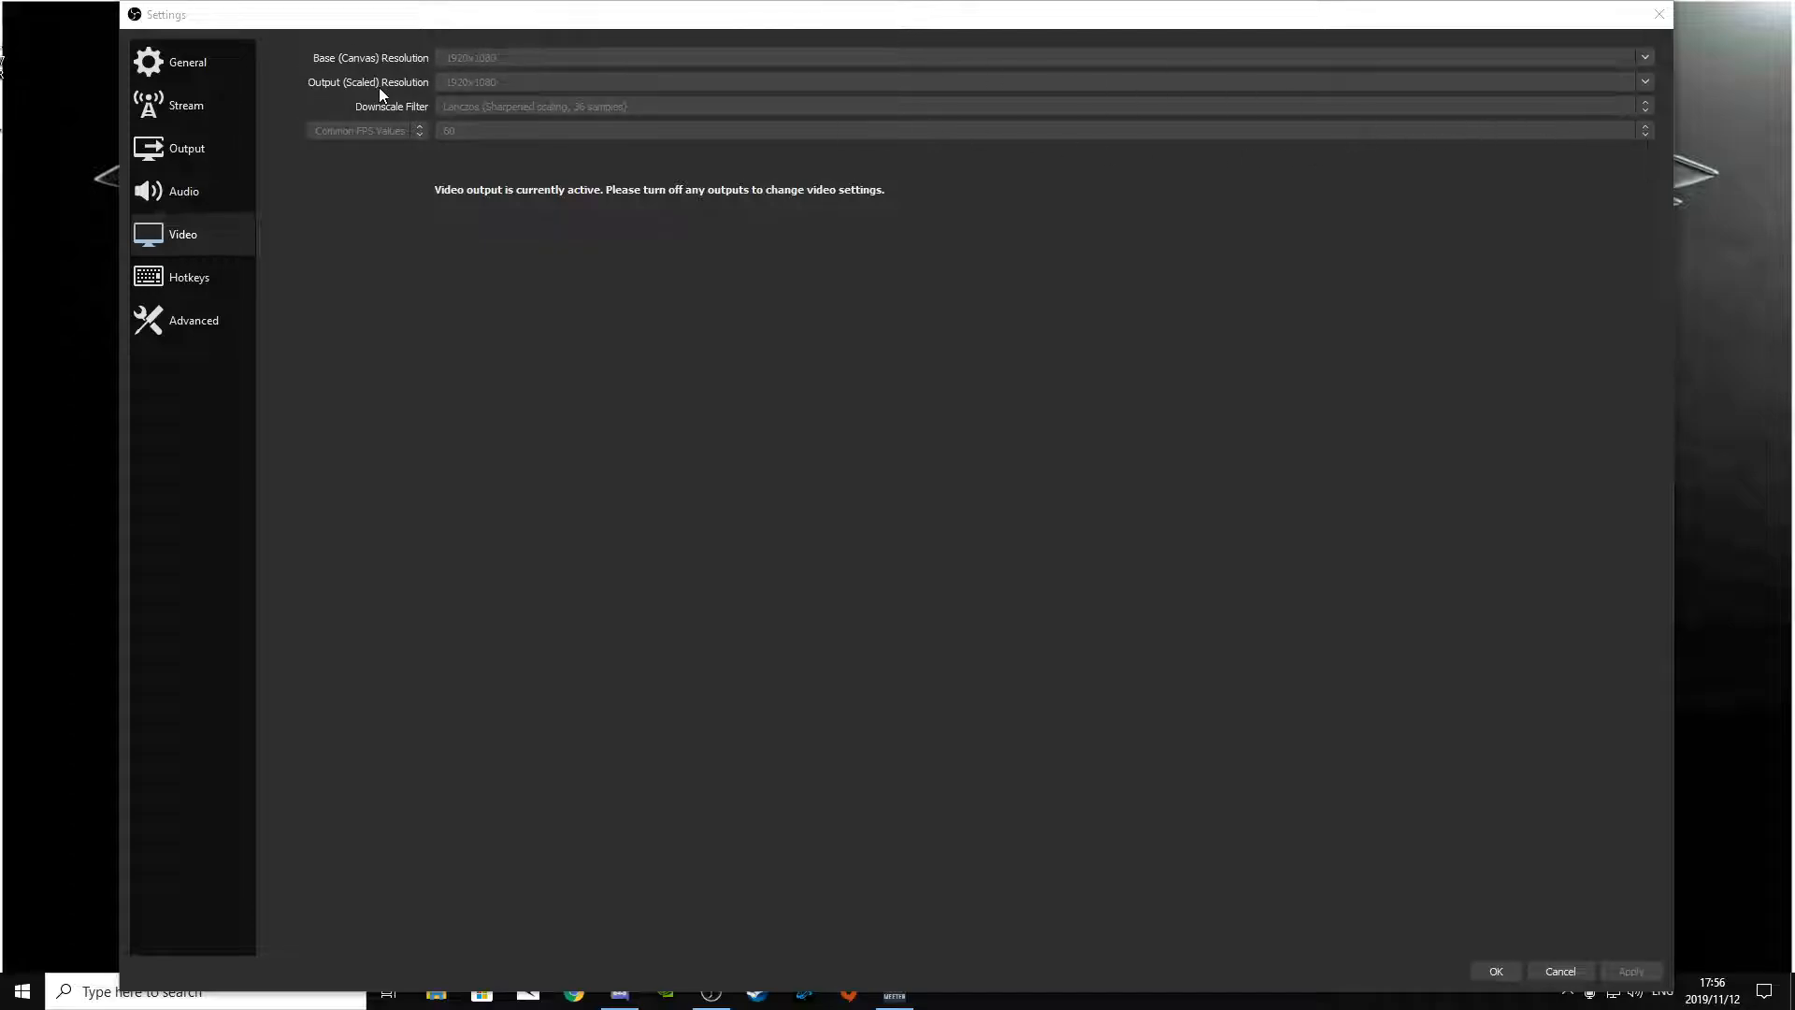
left_click(425, 91)
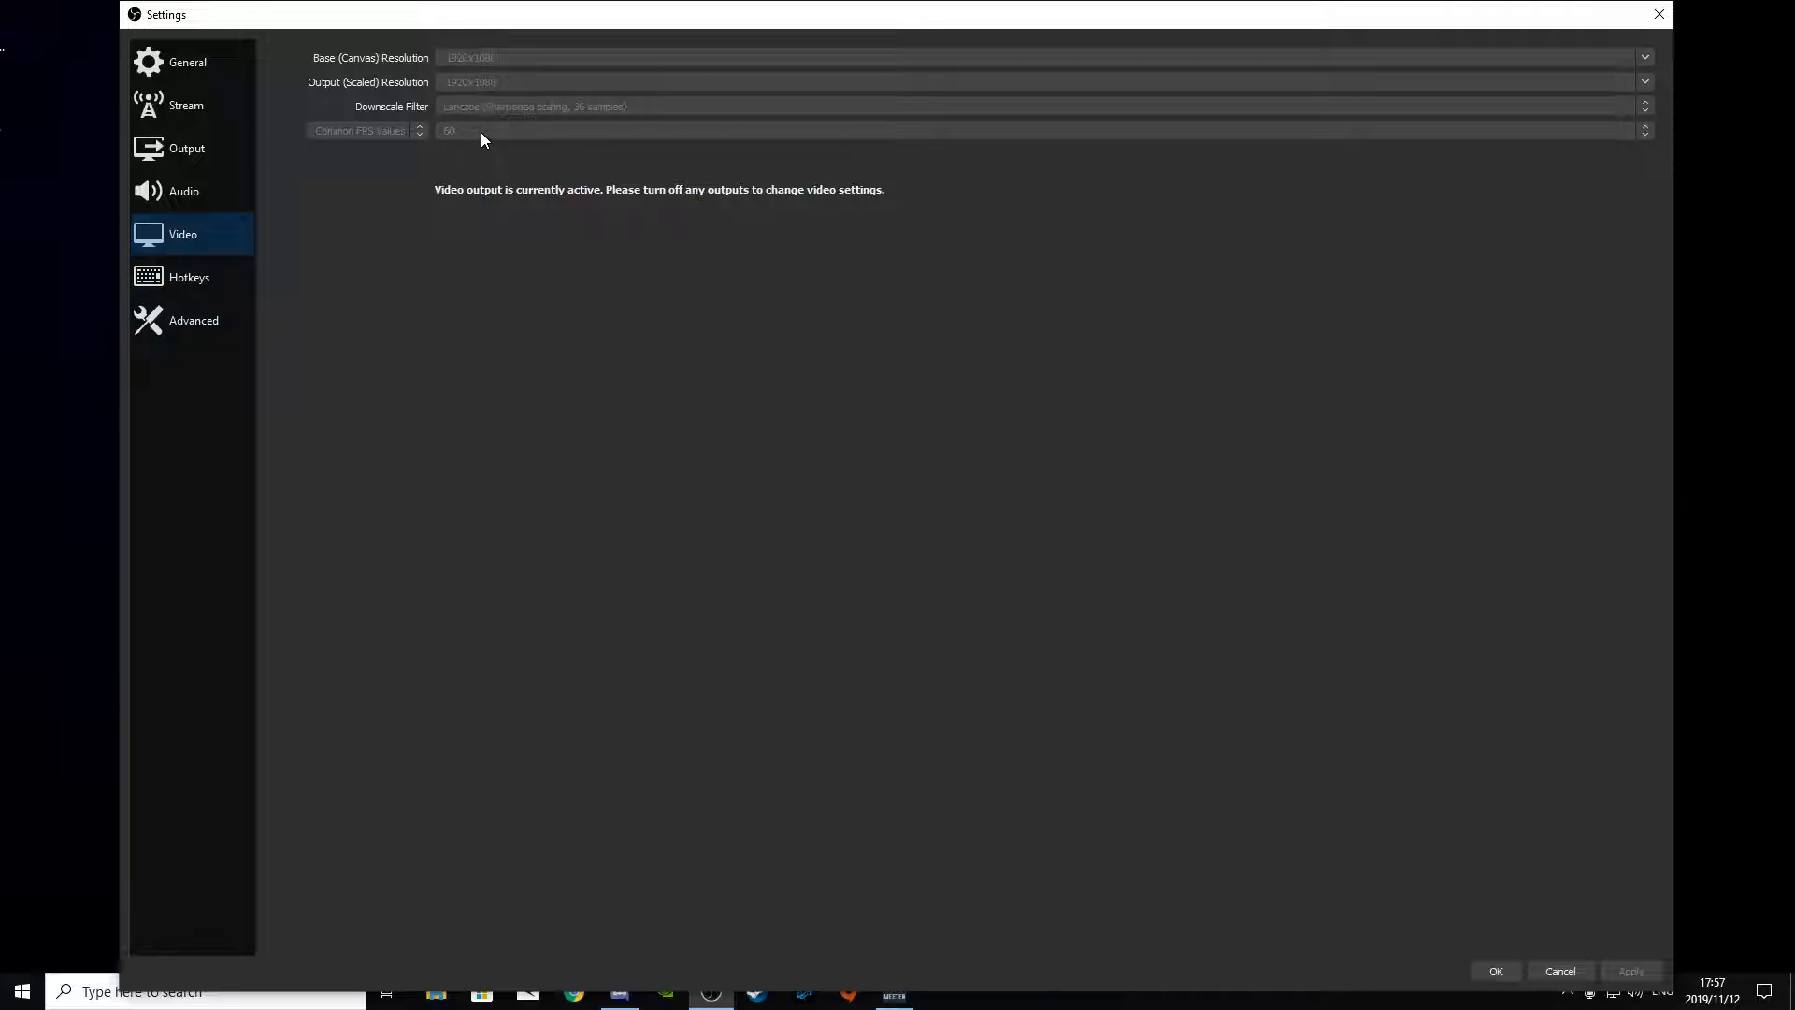
left_click(188, 283)
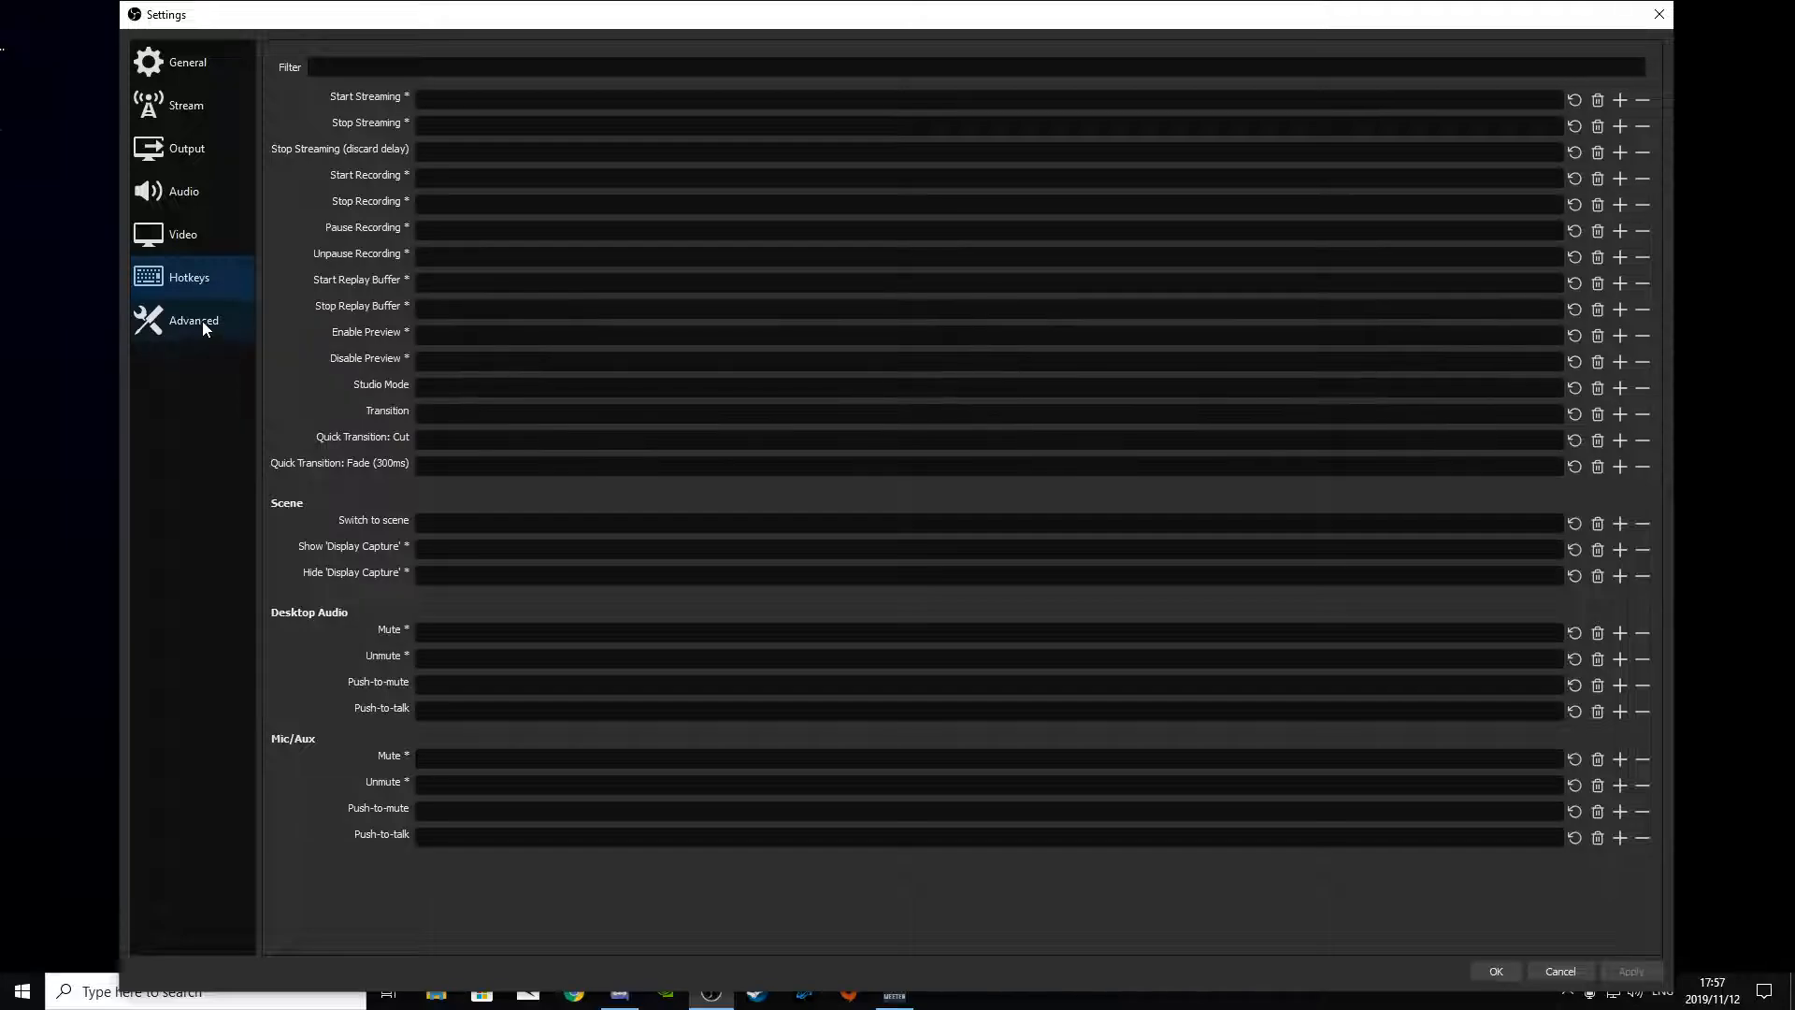
- Assign Ctrl+Alt+S to Start Streaming and Ctrl+Alt+P to Stop Streaming
left_click(591, 100)
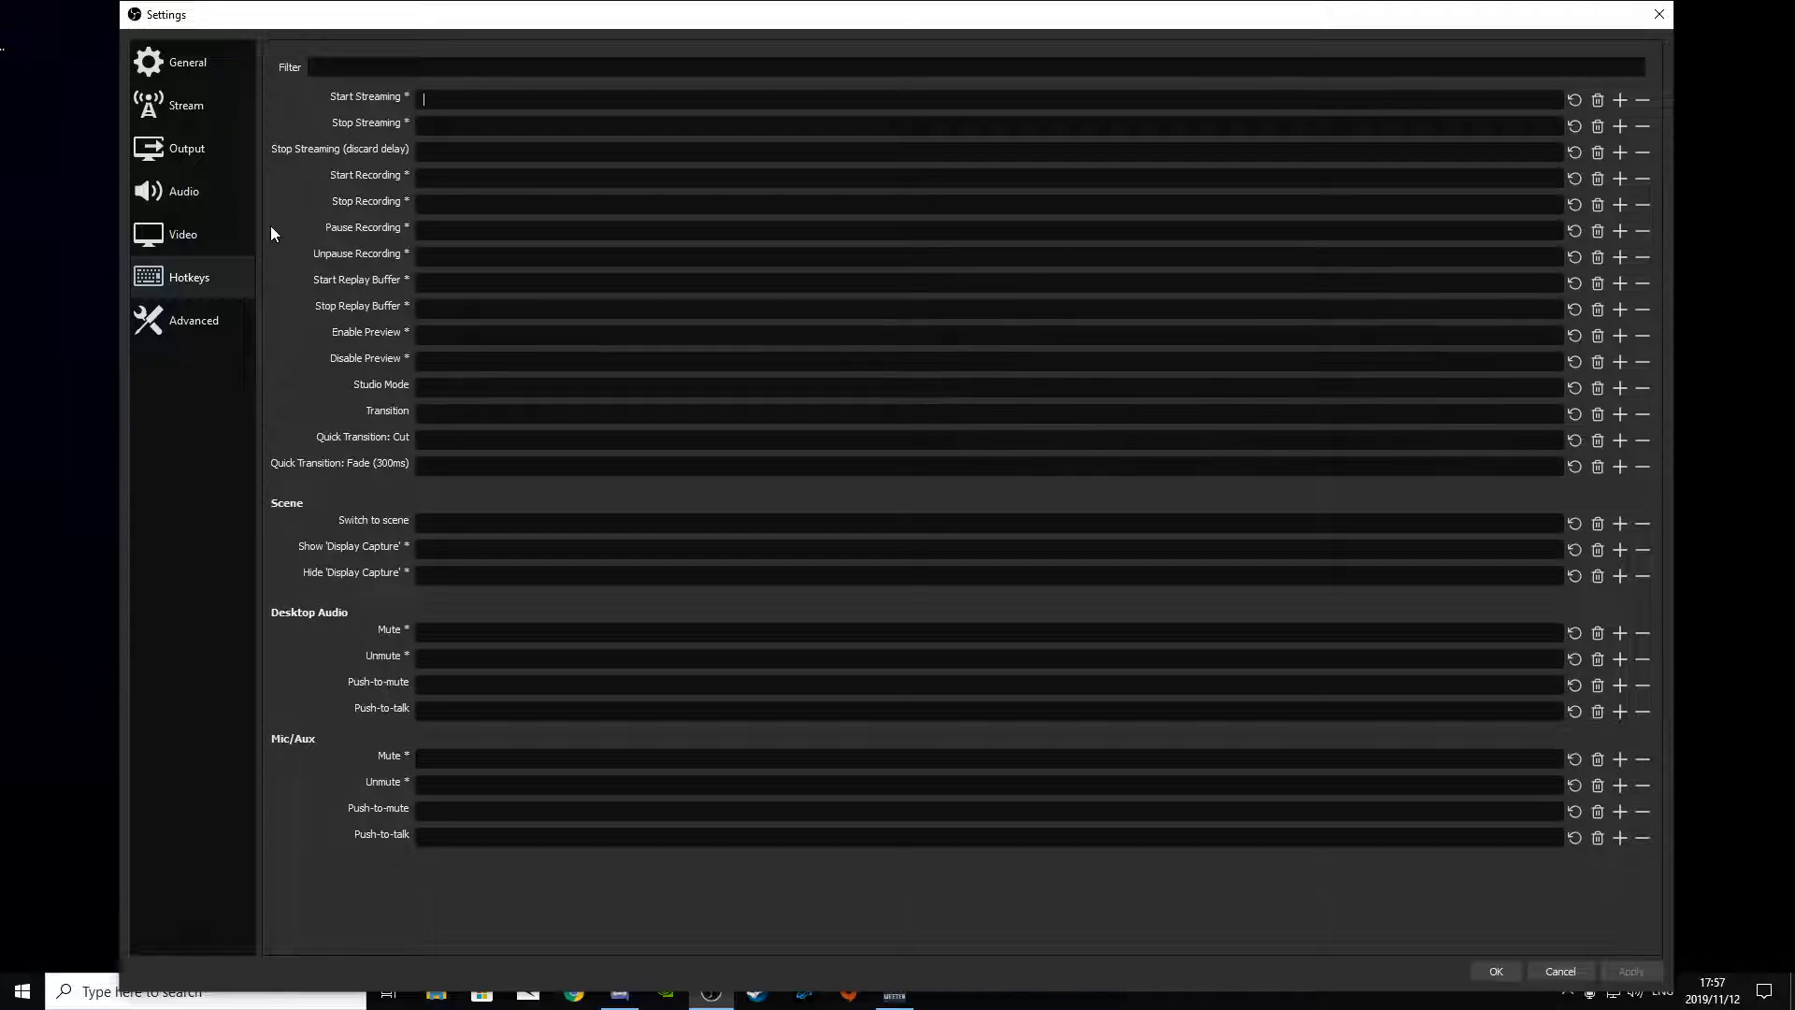
key("ctrl+alt")
key("ctrl+alt+r")
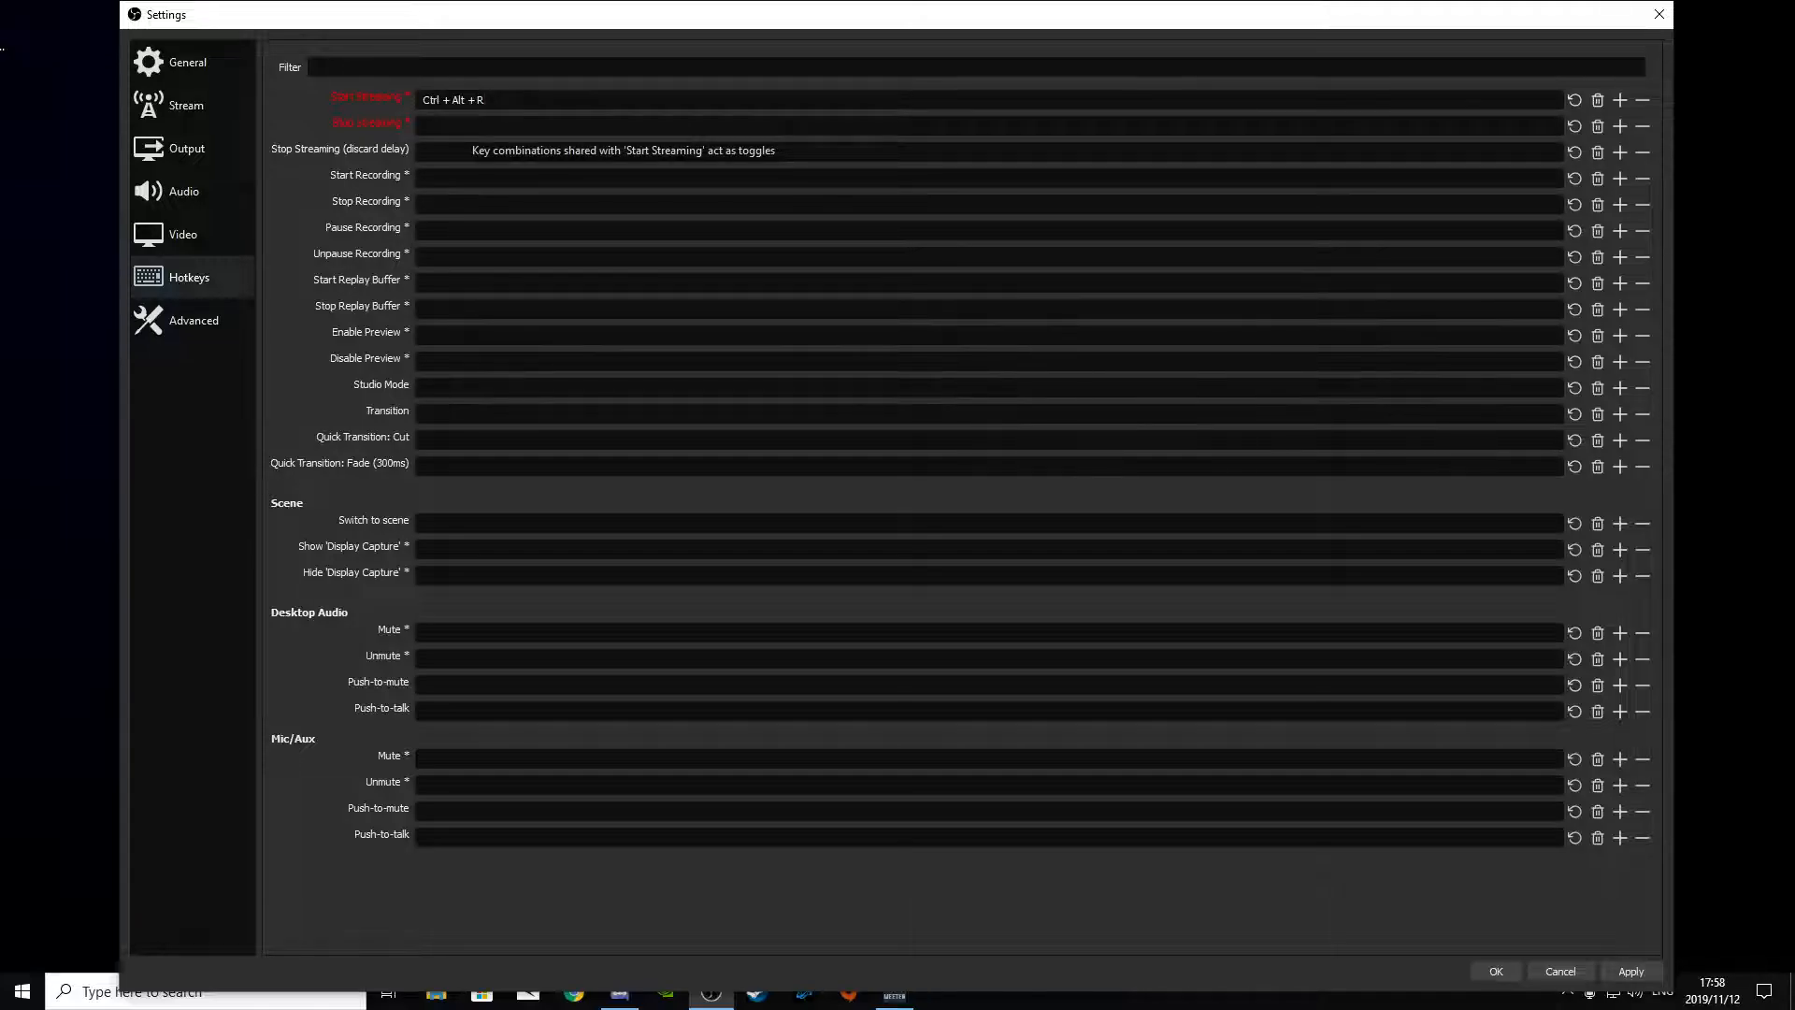
key("BackSpace")
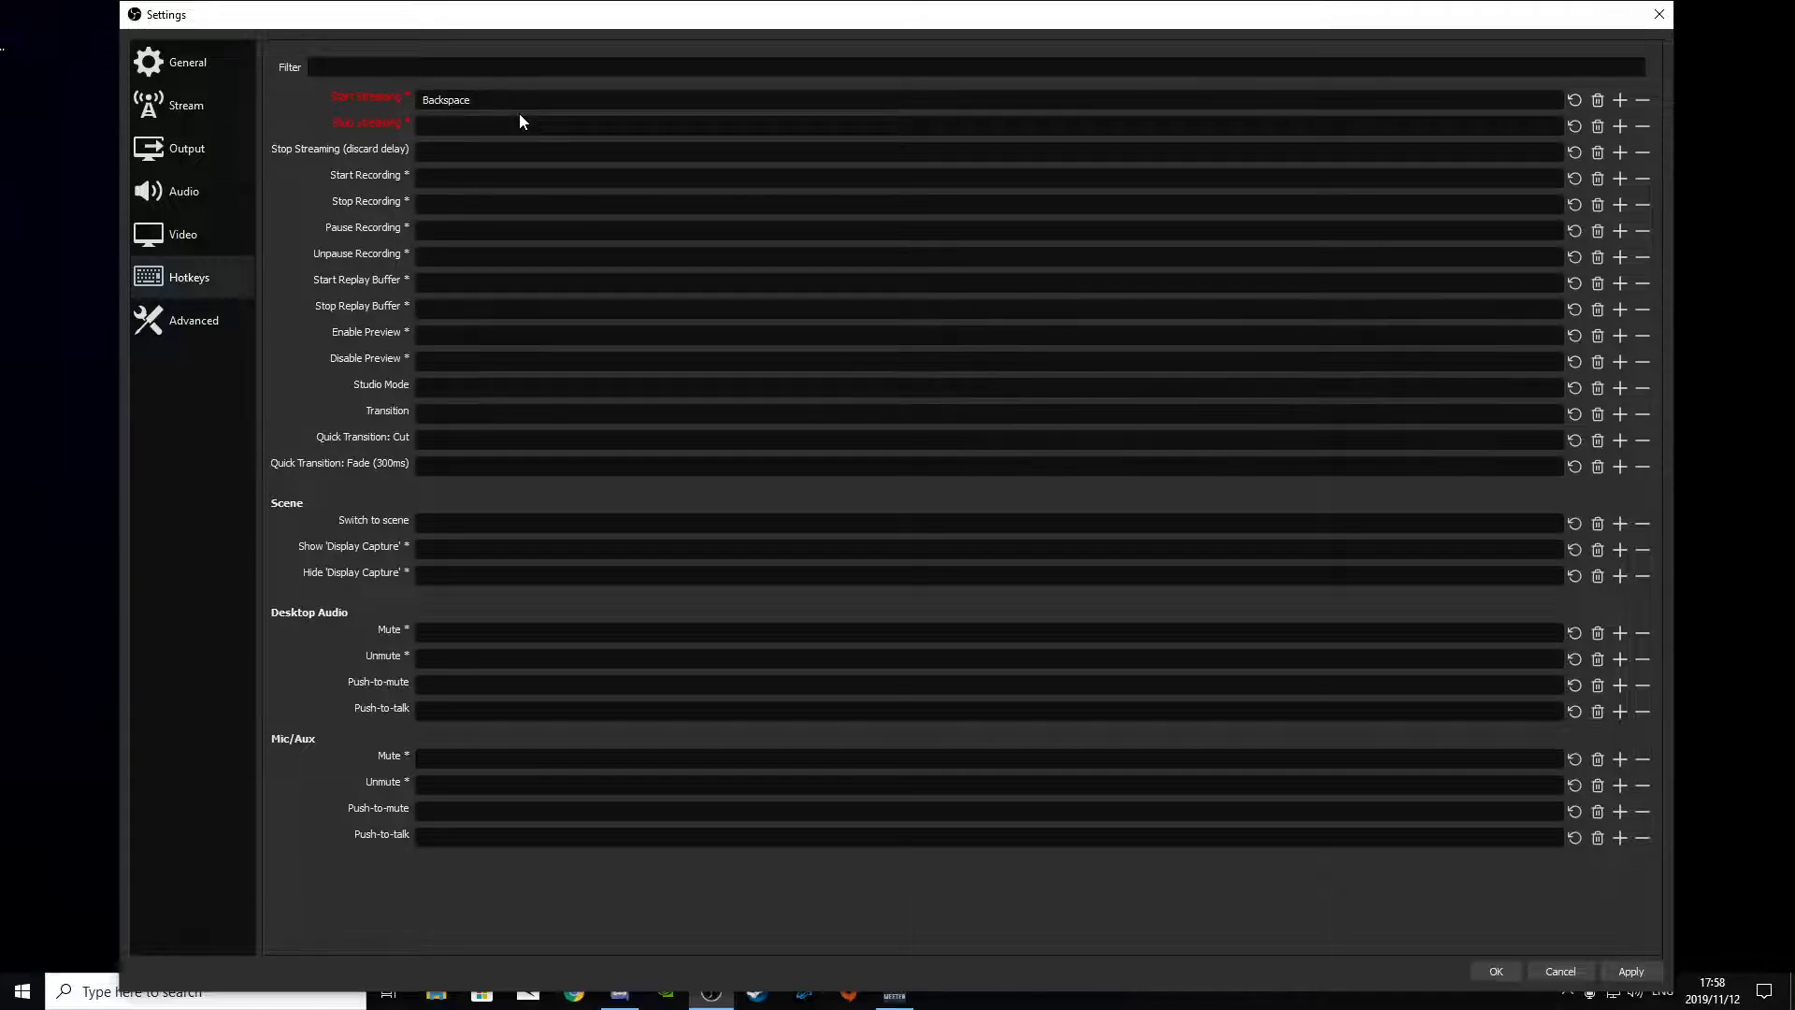
key("ctrl")
key("ctrl+alt+p")
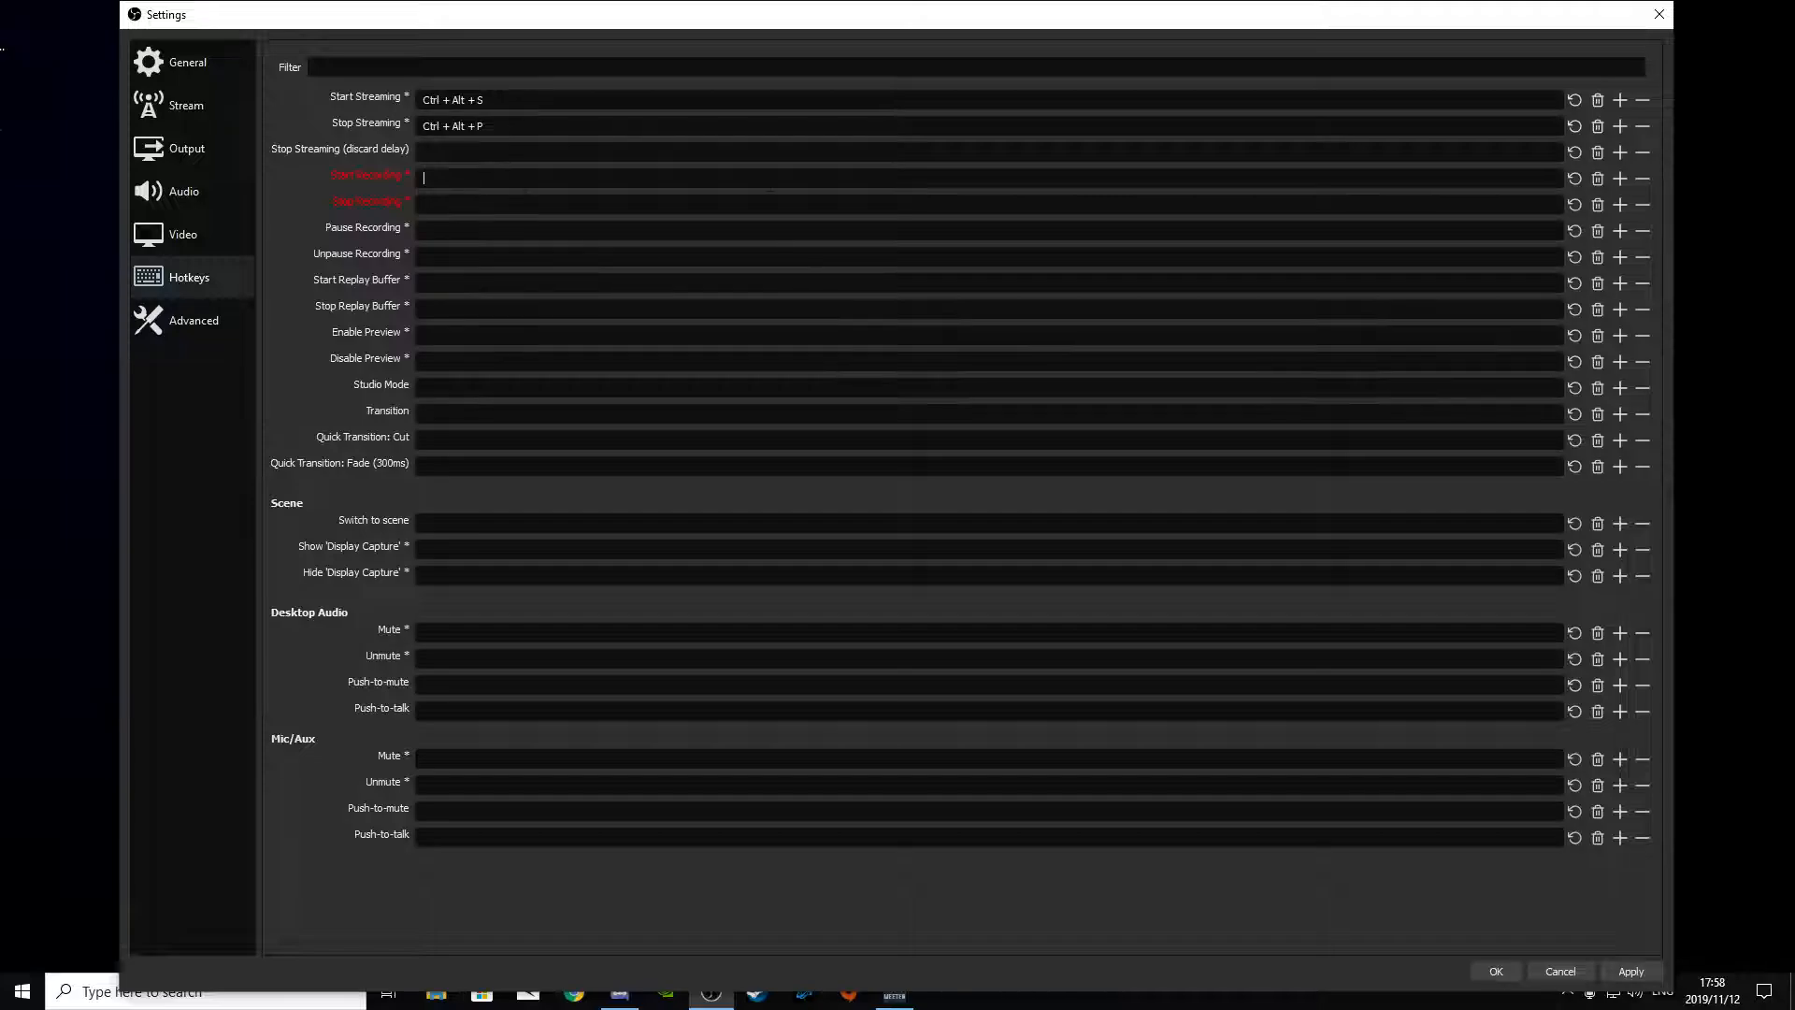
- Assign Ctrl+Alt+R and Ctrl+Alt+O to Start and Stop Recording, apply, and view Advanced settings
key("ctrl+alt+r")
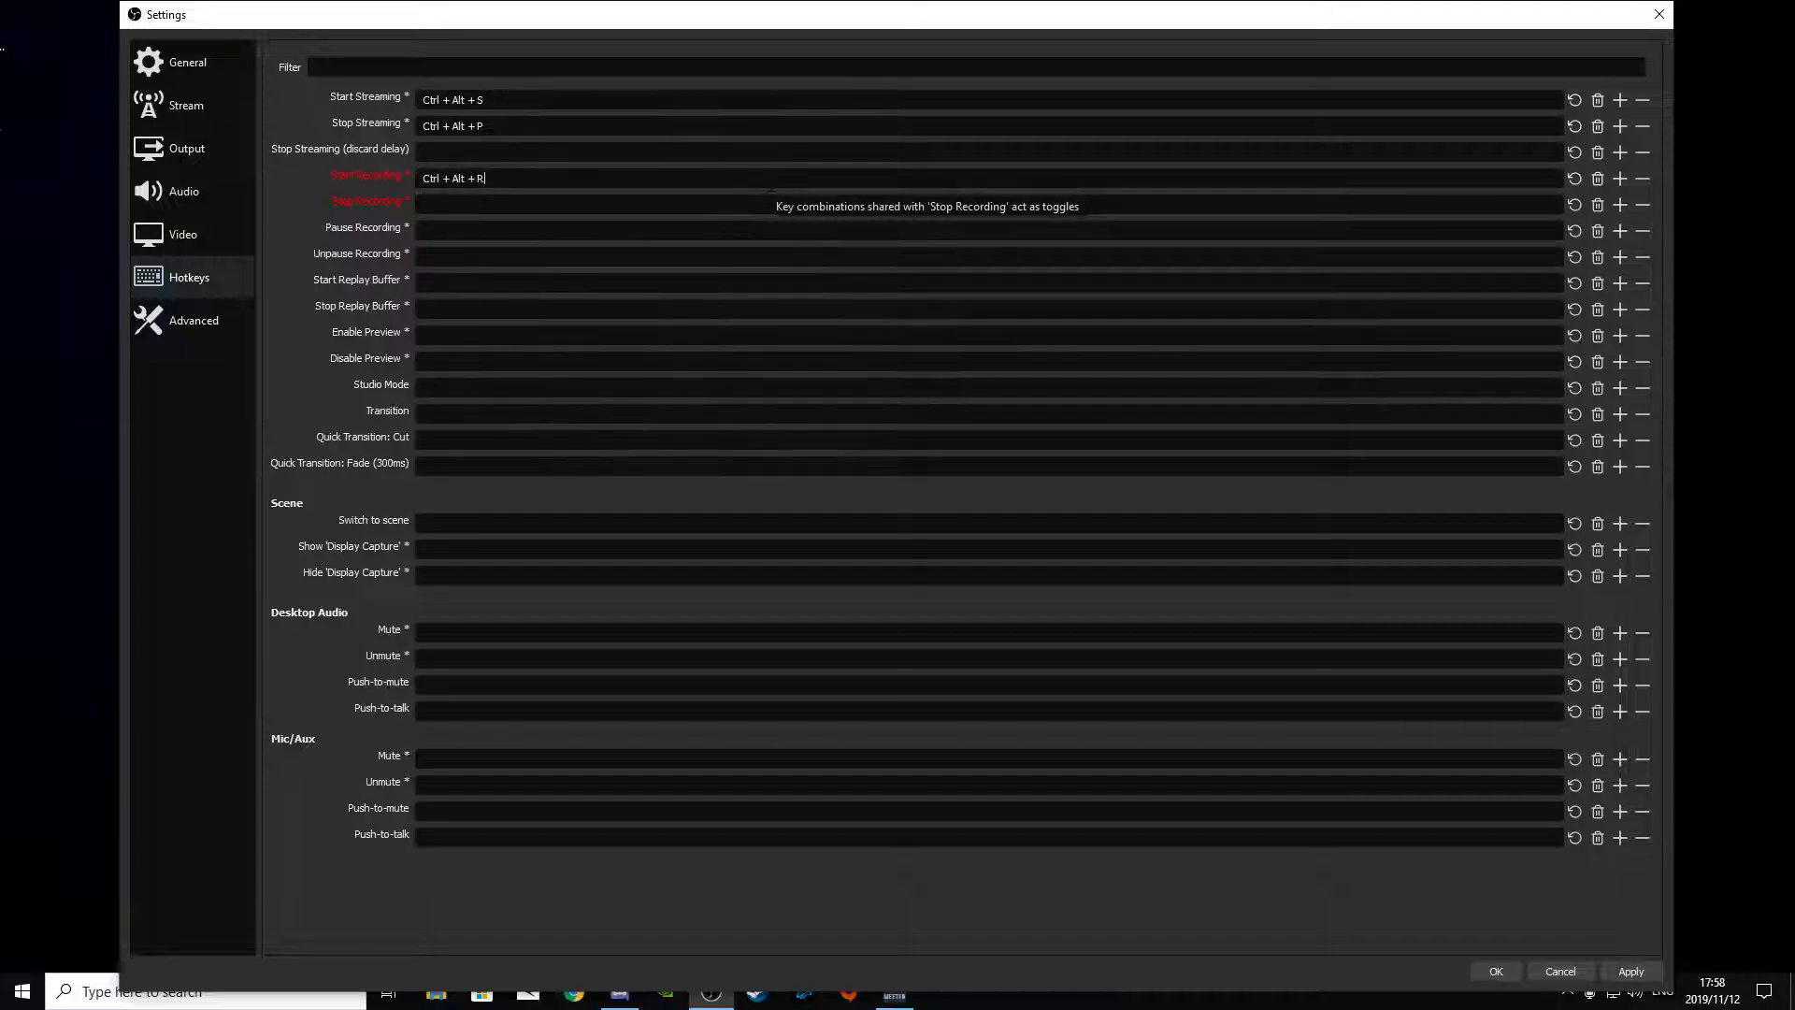
left_click(773, 203)
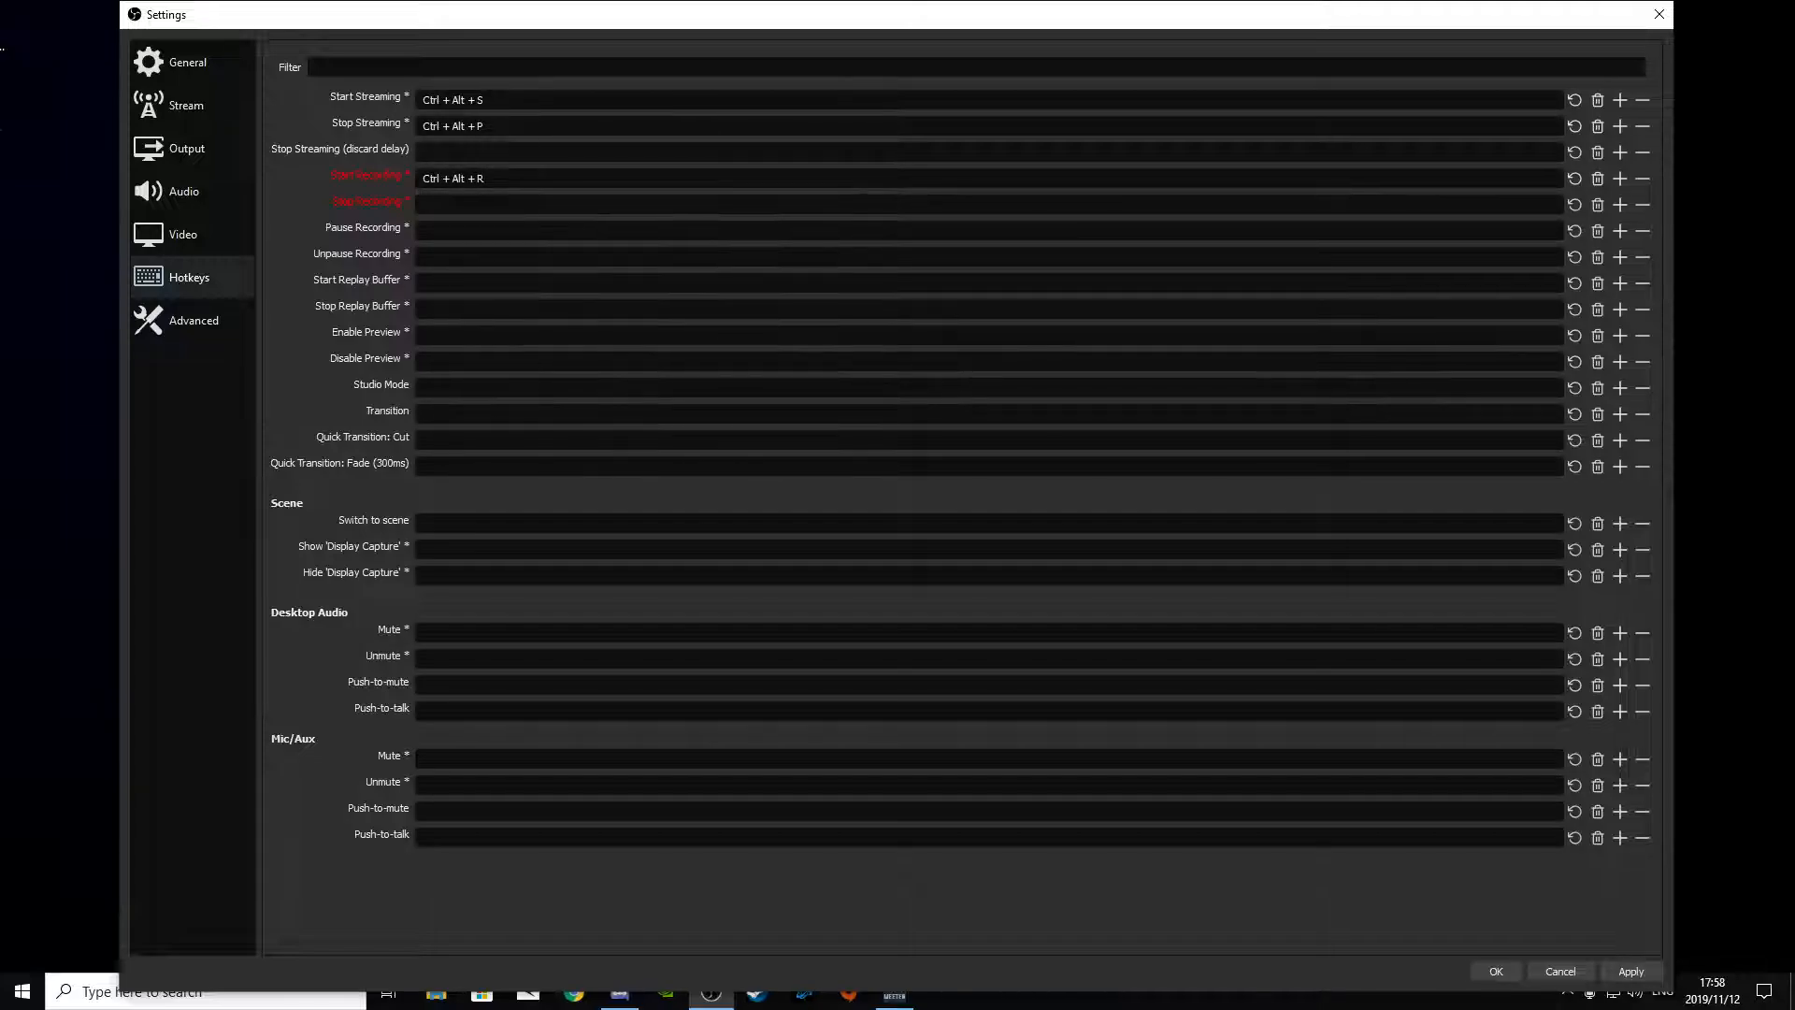
key("ctrl+alt+o")
left_click(1629, 972)
left_click(193, 319)
left_click(496, 82)
left_click(495, 82)
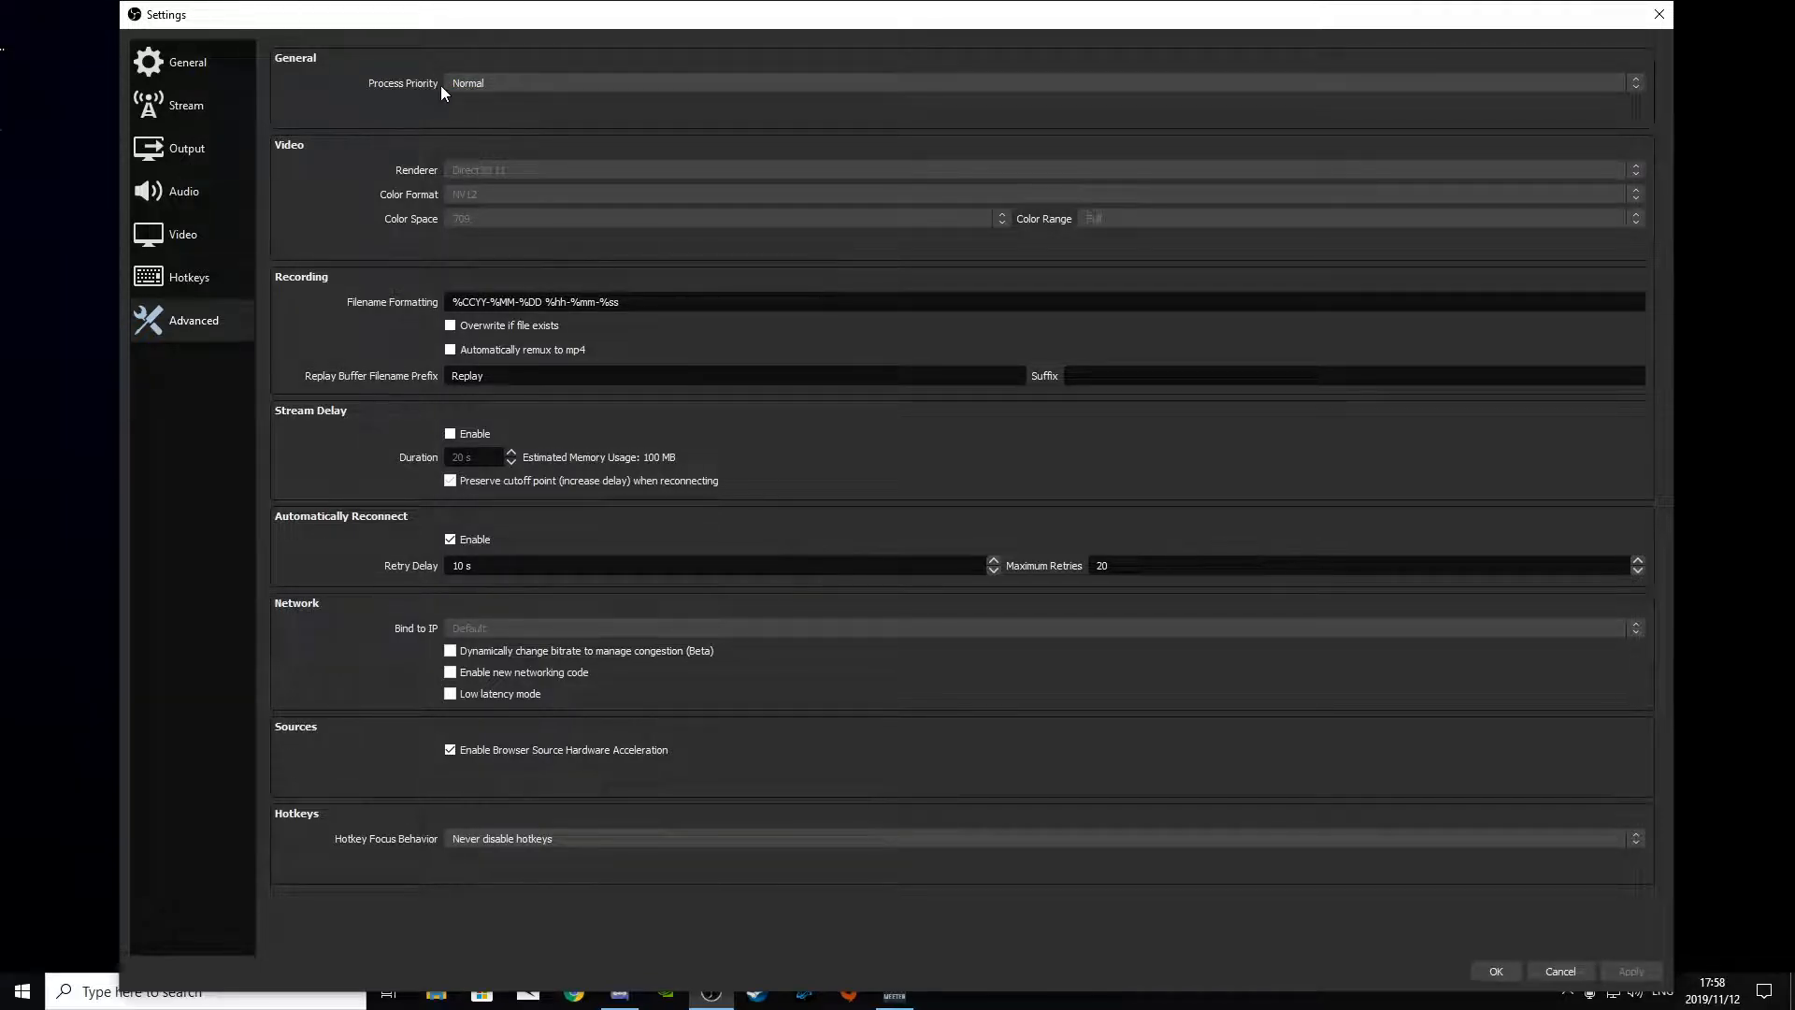
left_click(493, 86)
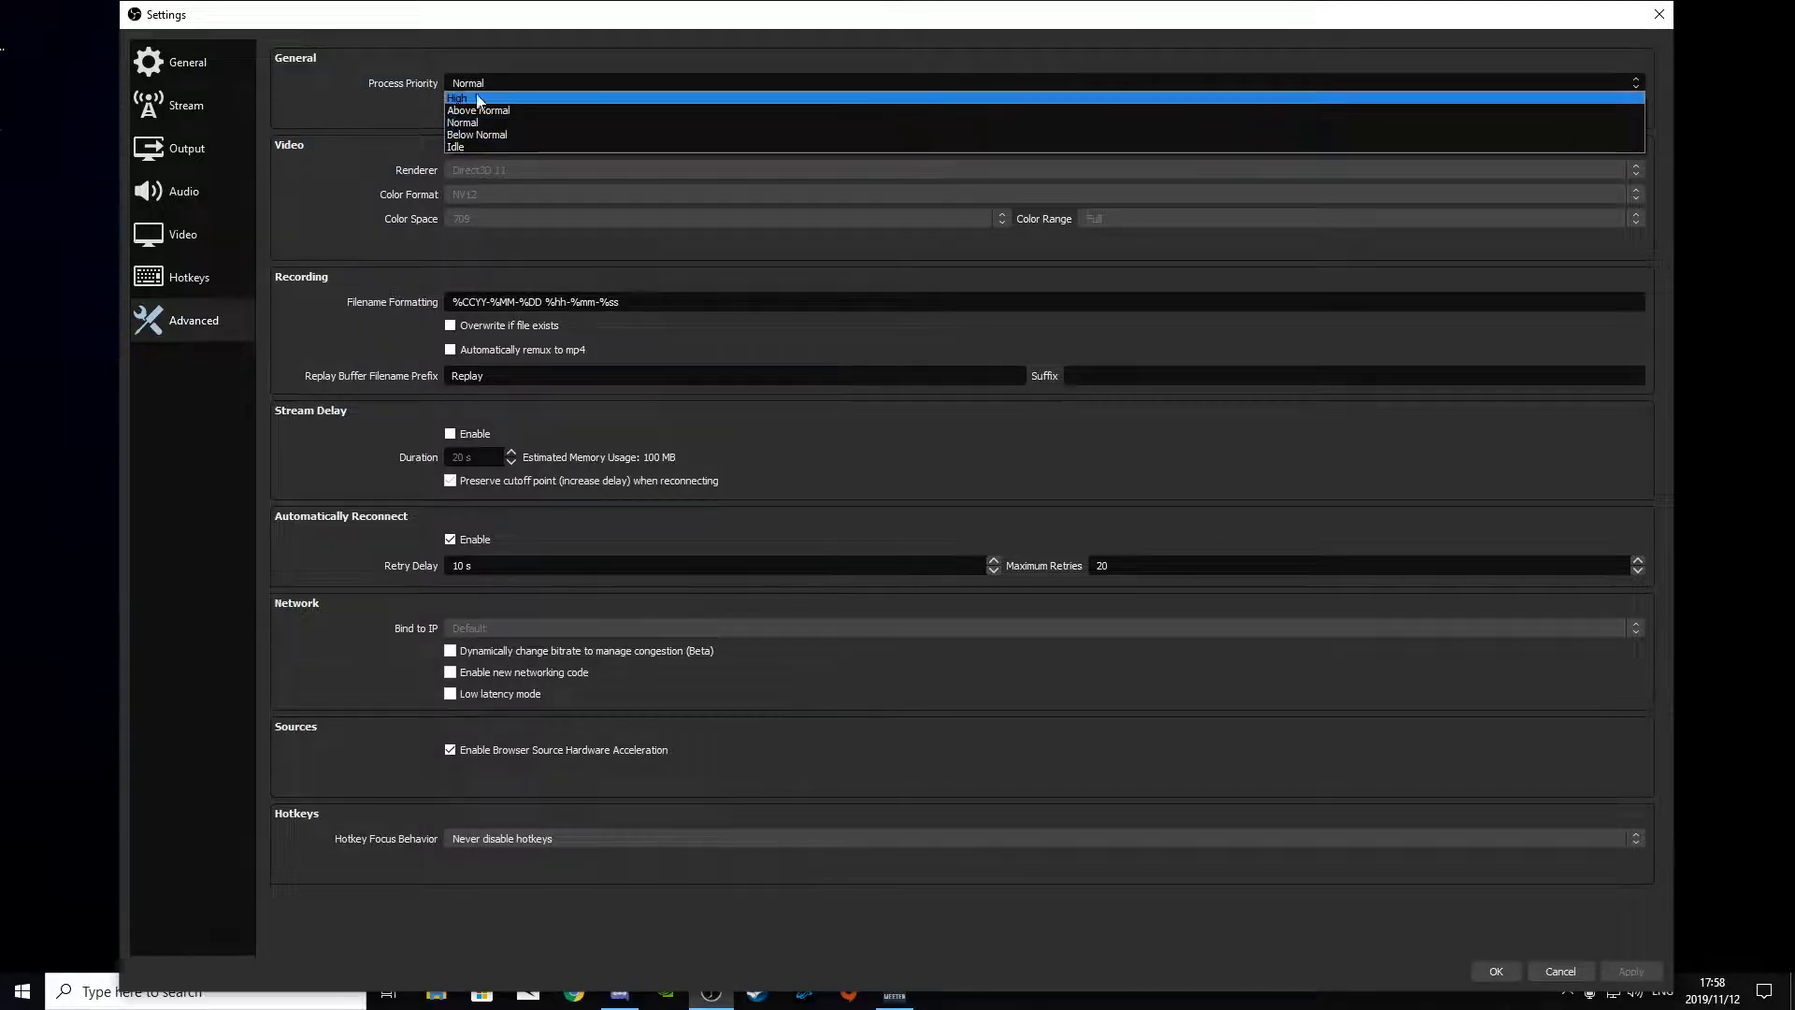
left_click(469, 123)
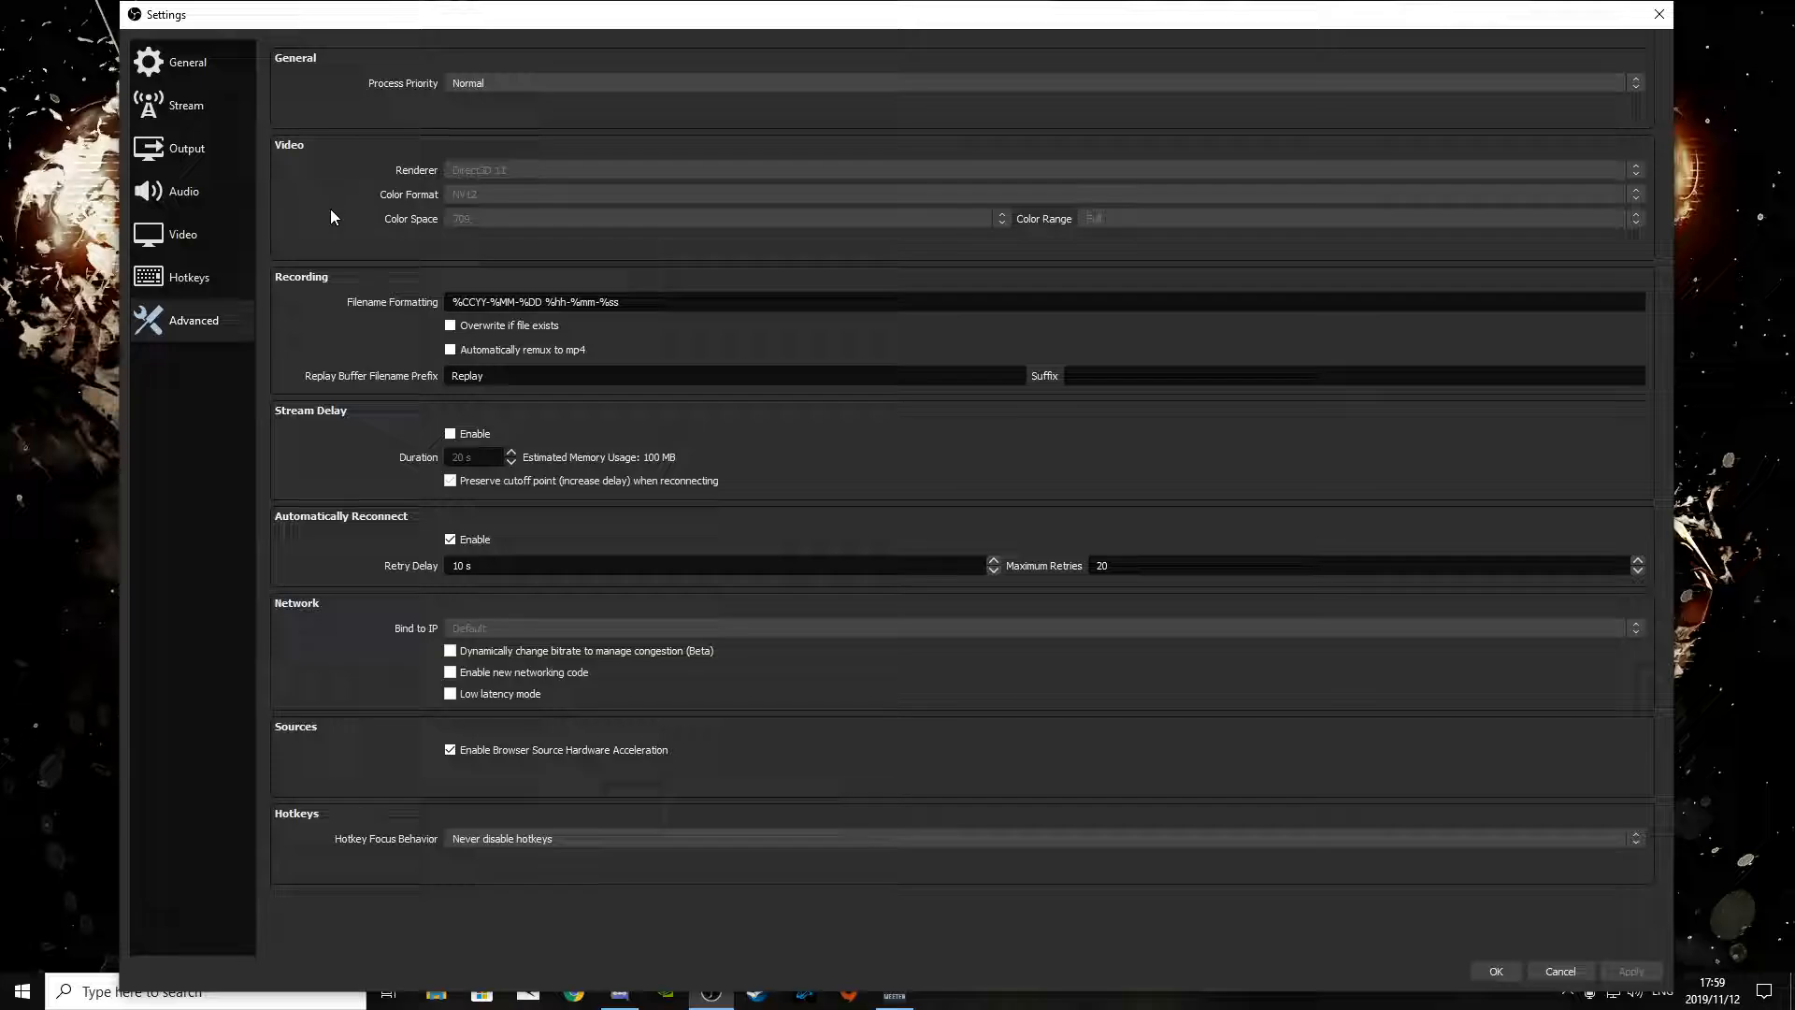
- Revisit the Output, Stream and General pages, ending on the locked 1920x1080 Video page
left_click(240, 164)
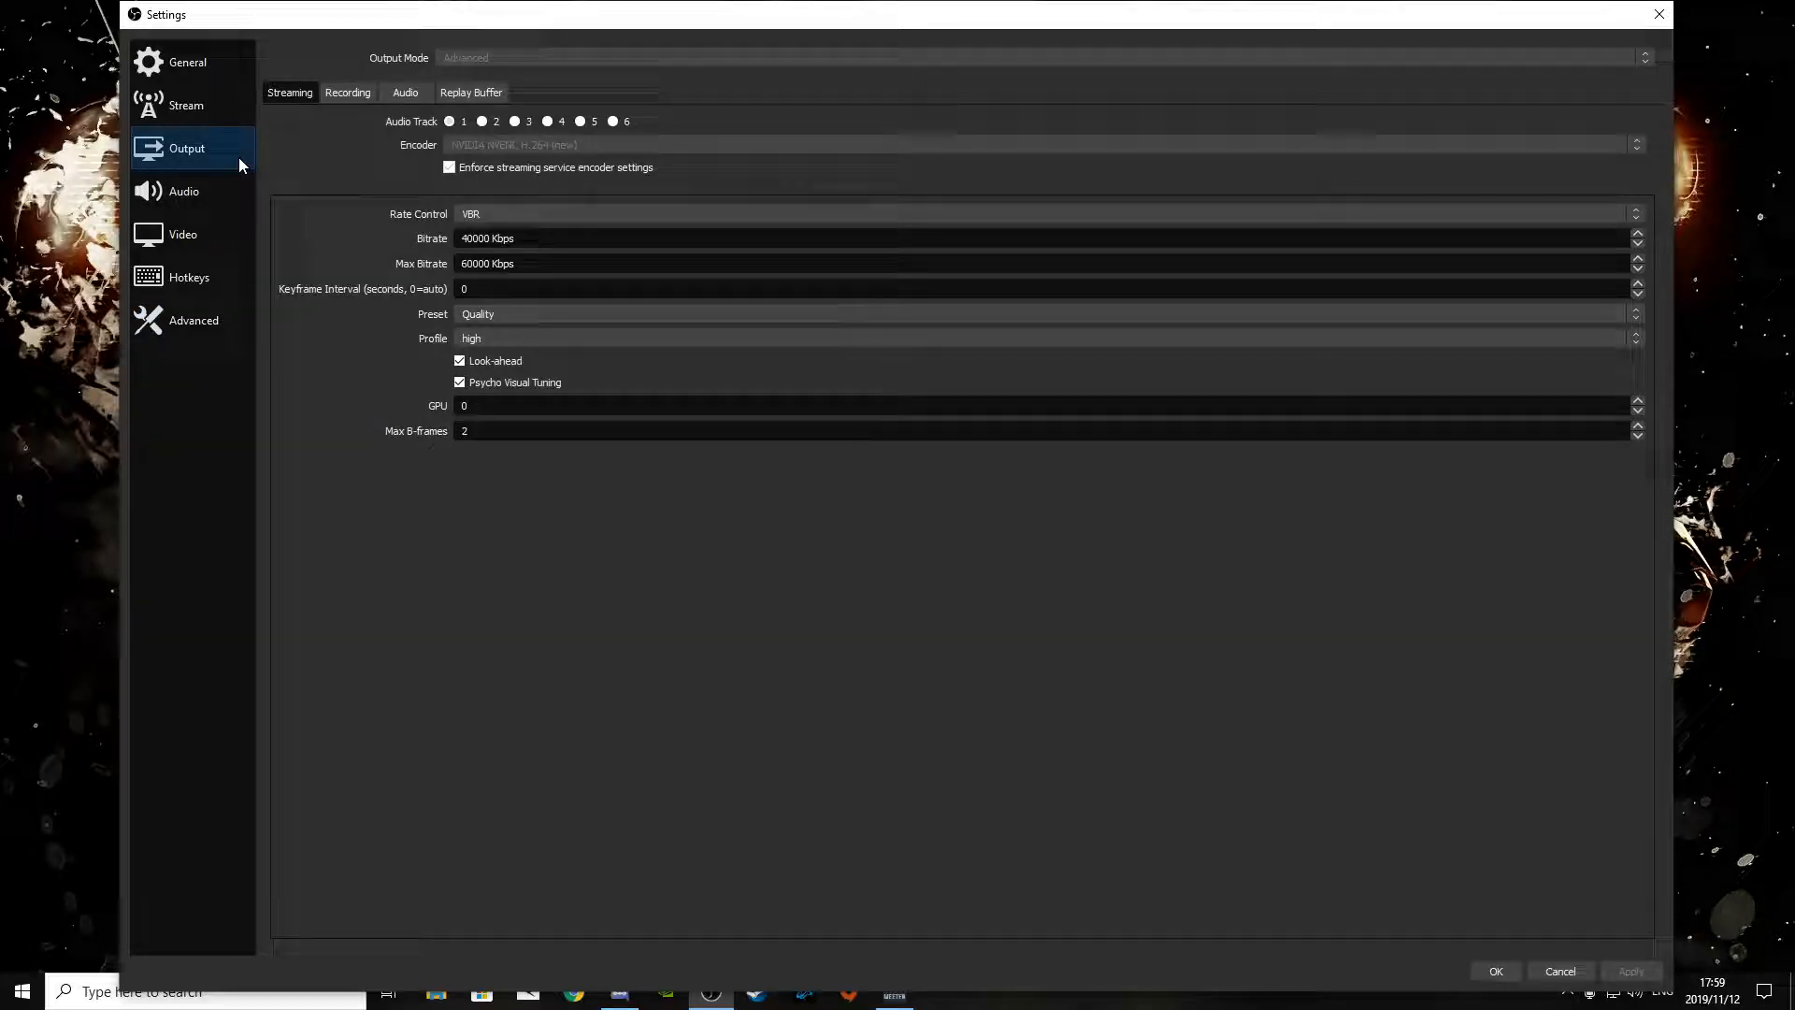
left_click(188, 110)
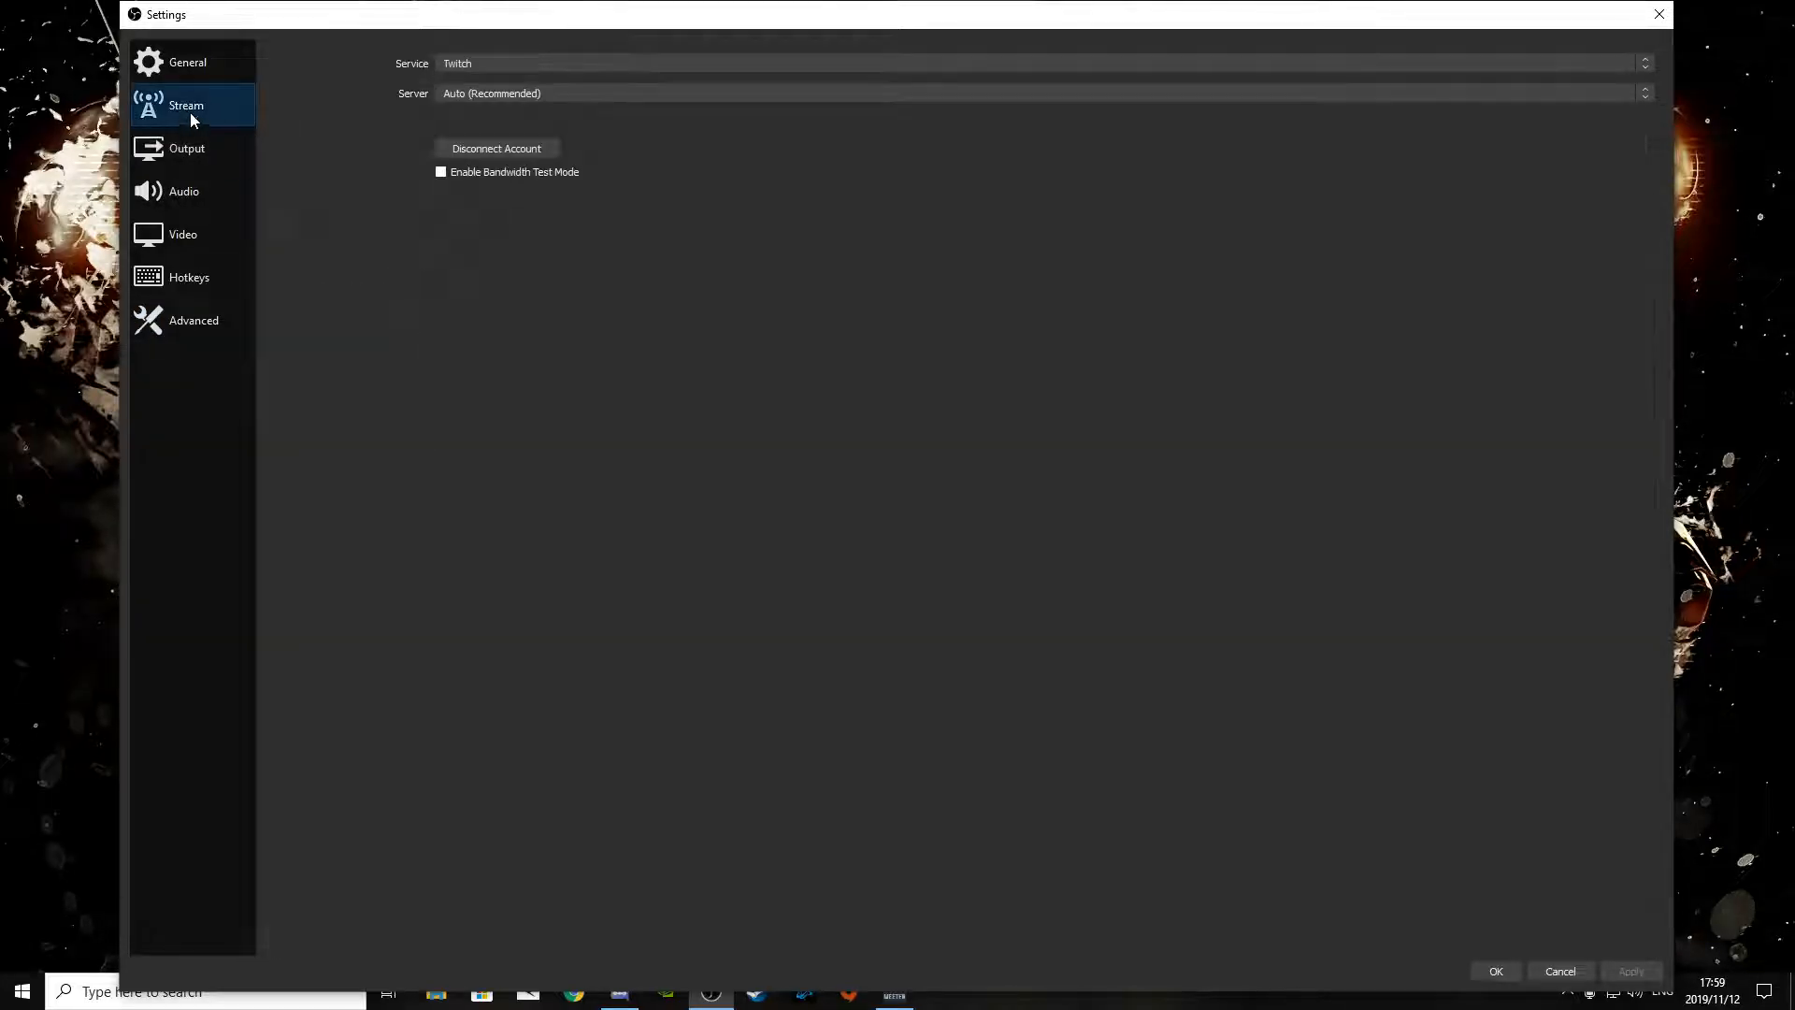
left_click(193, 69)
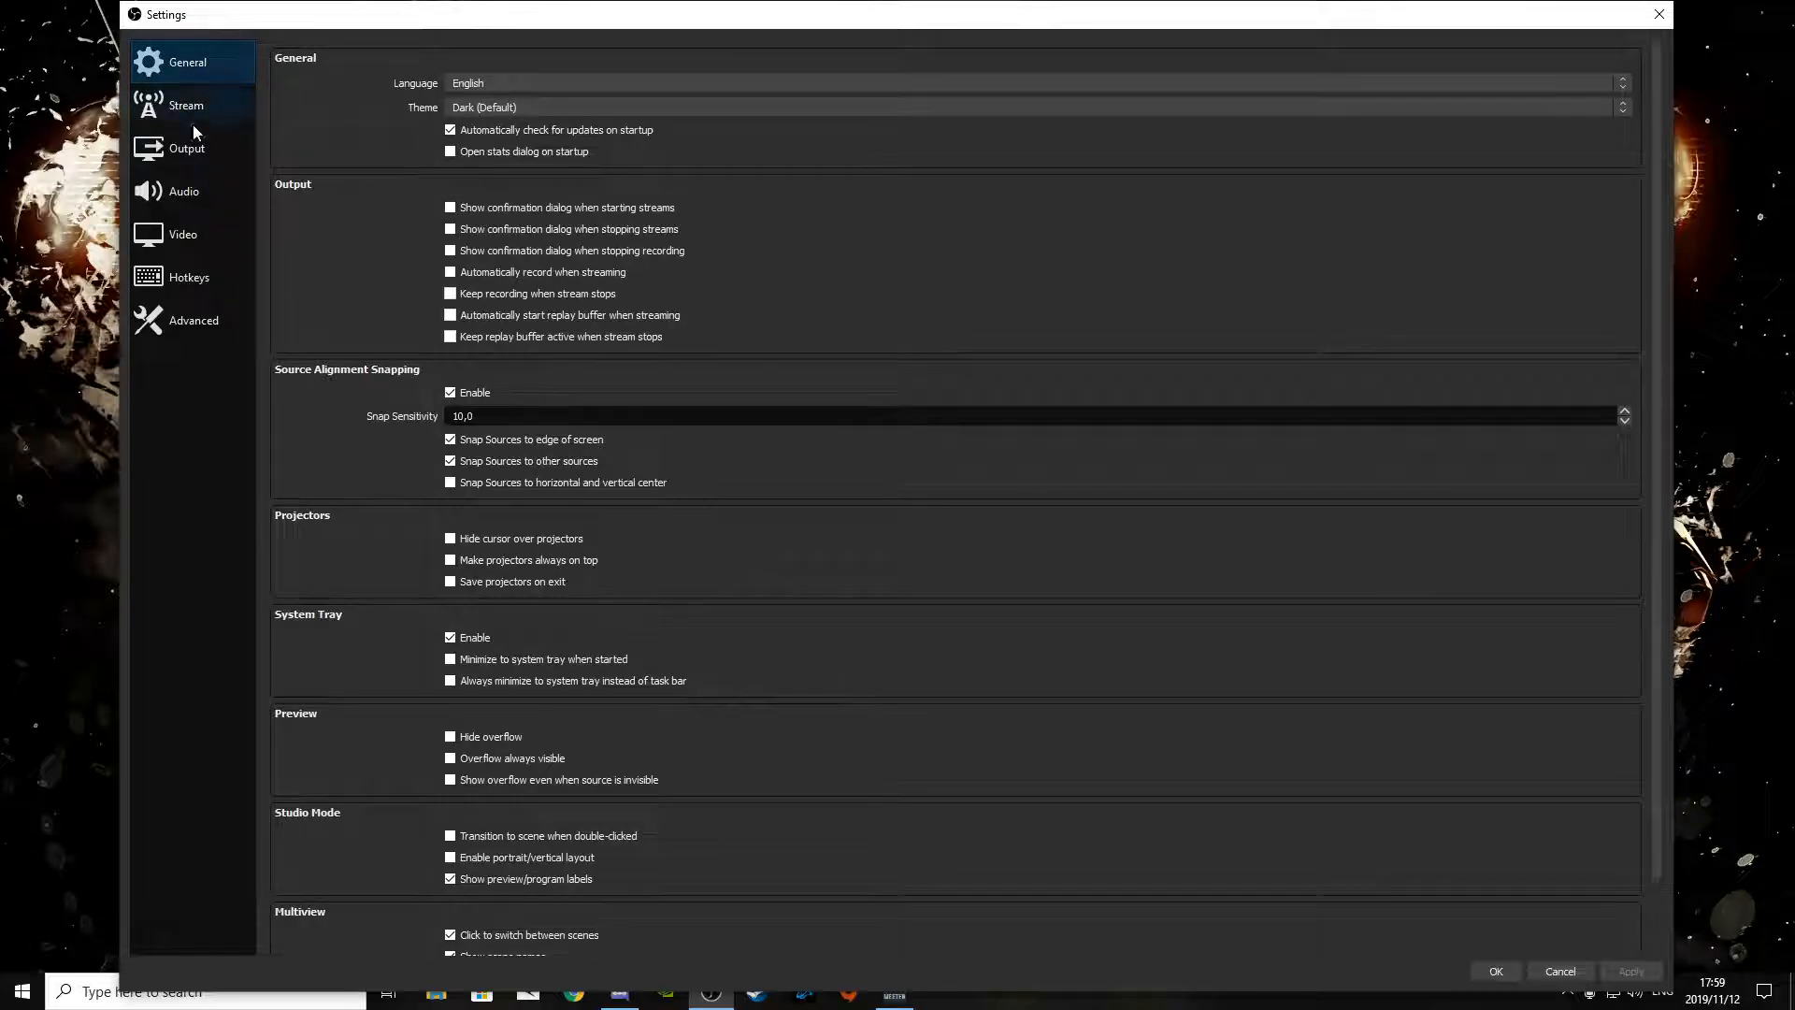
left_click(202, 234)
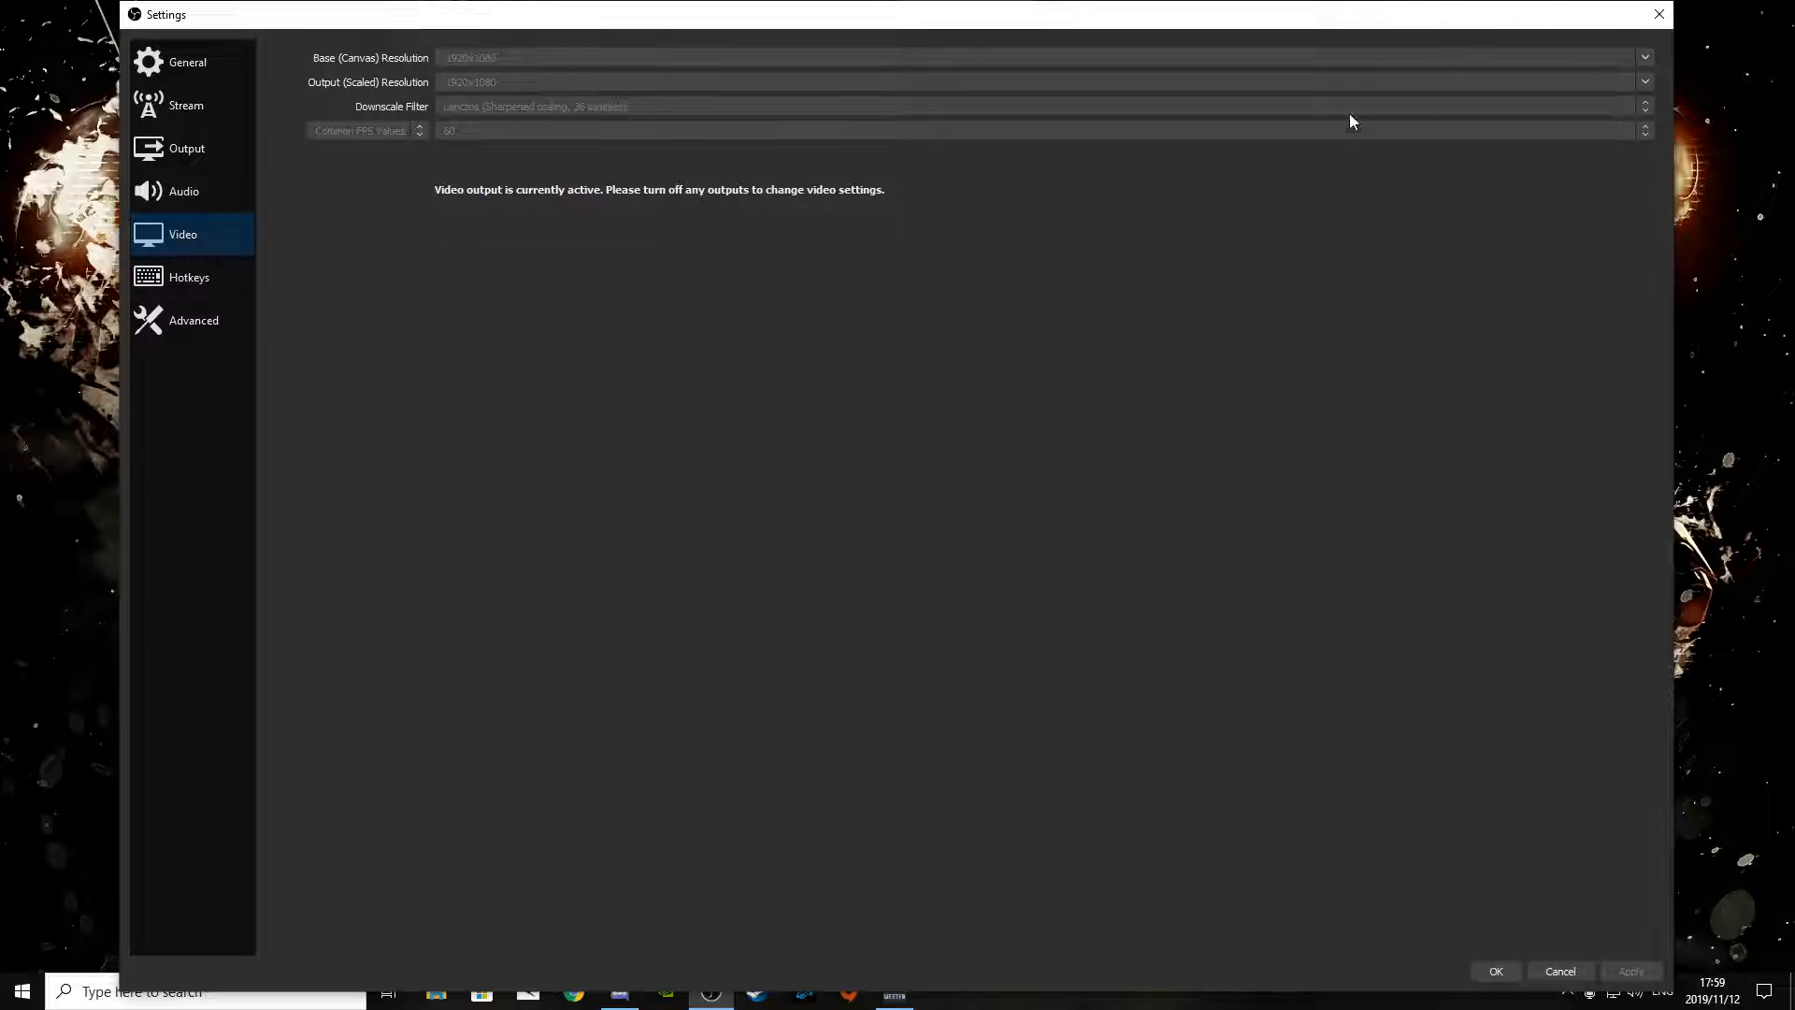
- Return to the Advanced settings page, with Normal process priority and auto-reconnect enabled
left_click(222, 312)
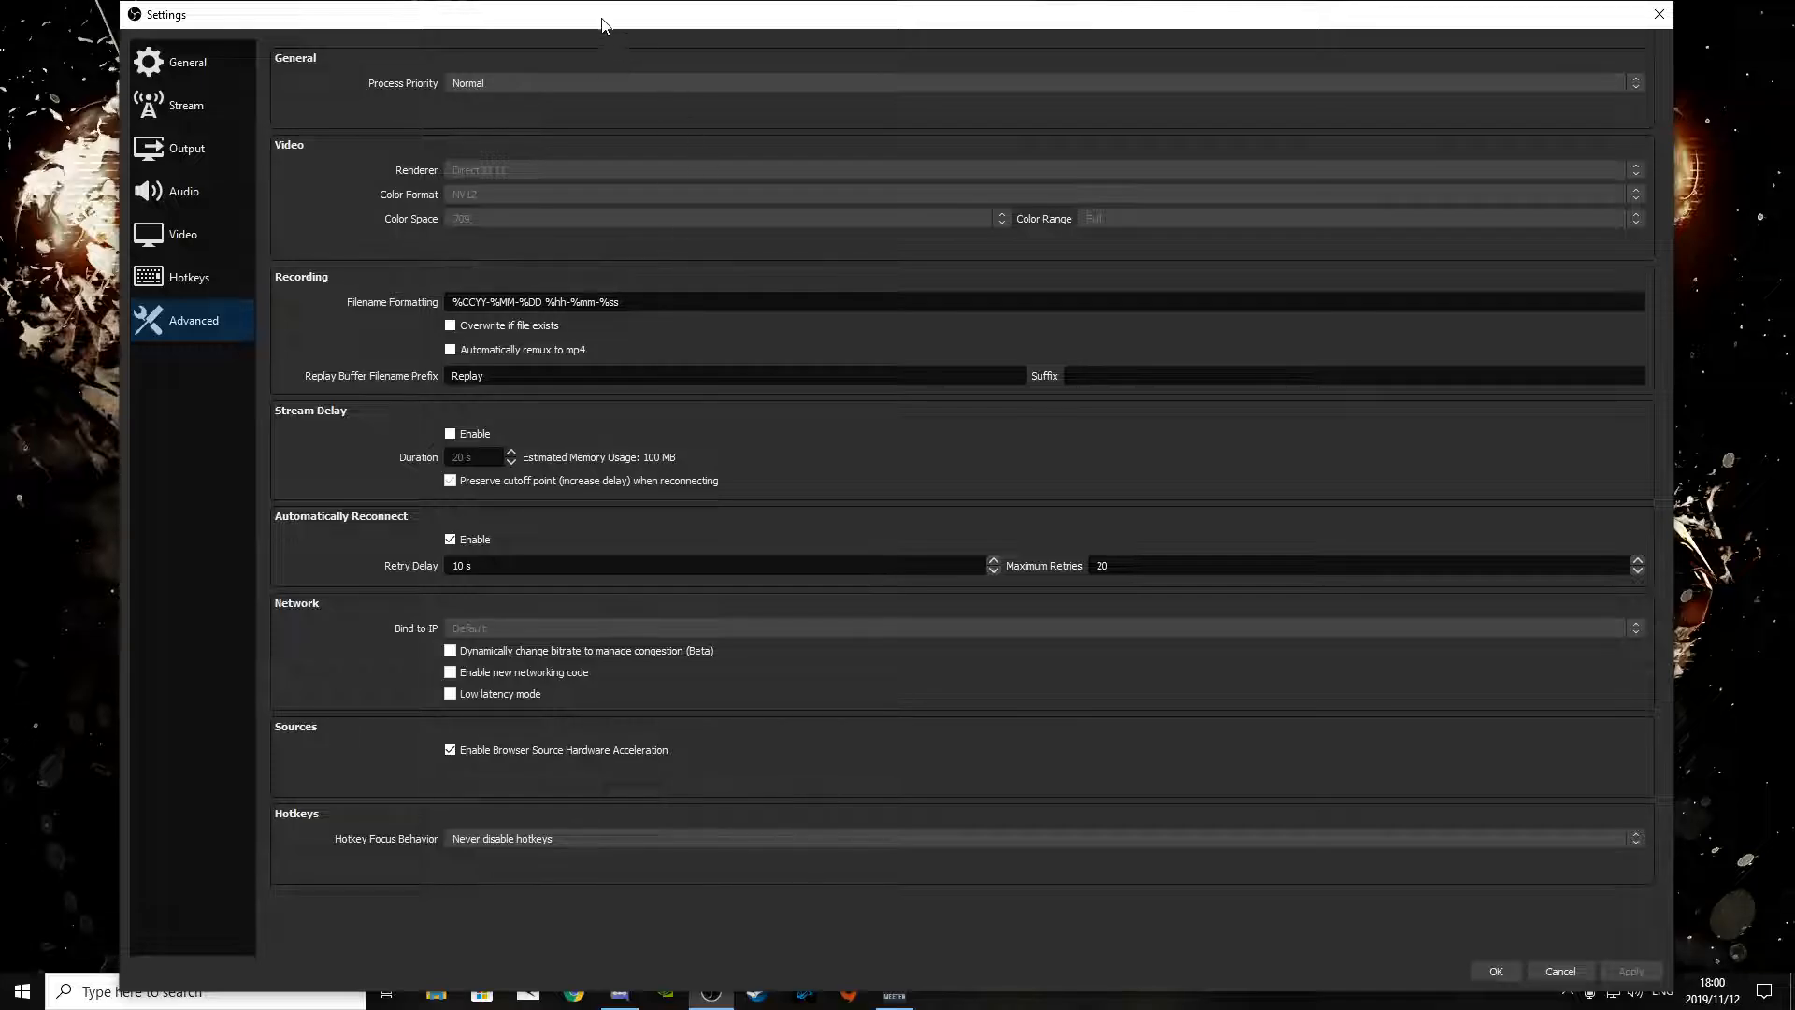
mouse_move(602, 16)
left_mouse_down()
mouse_move(609, 43)
mouse_move(613, 15)
left_mouse_up()
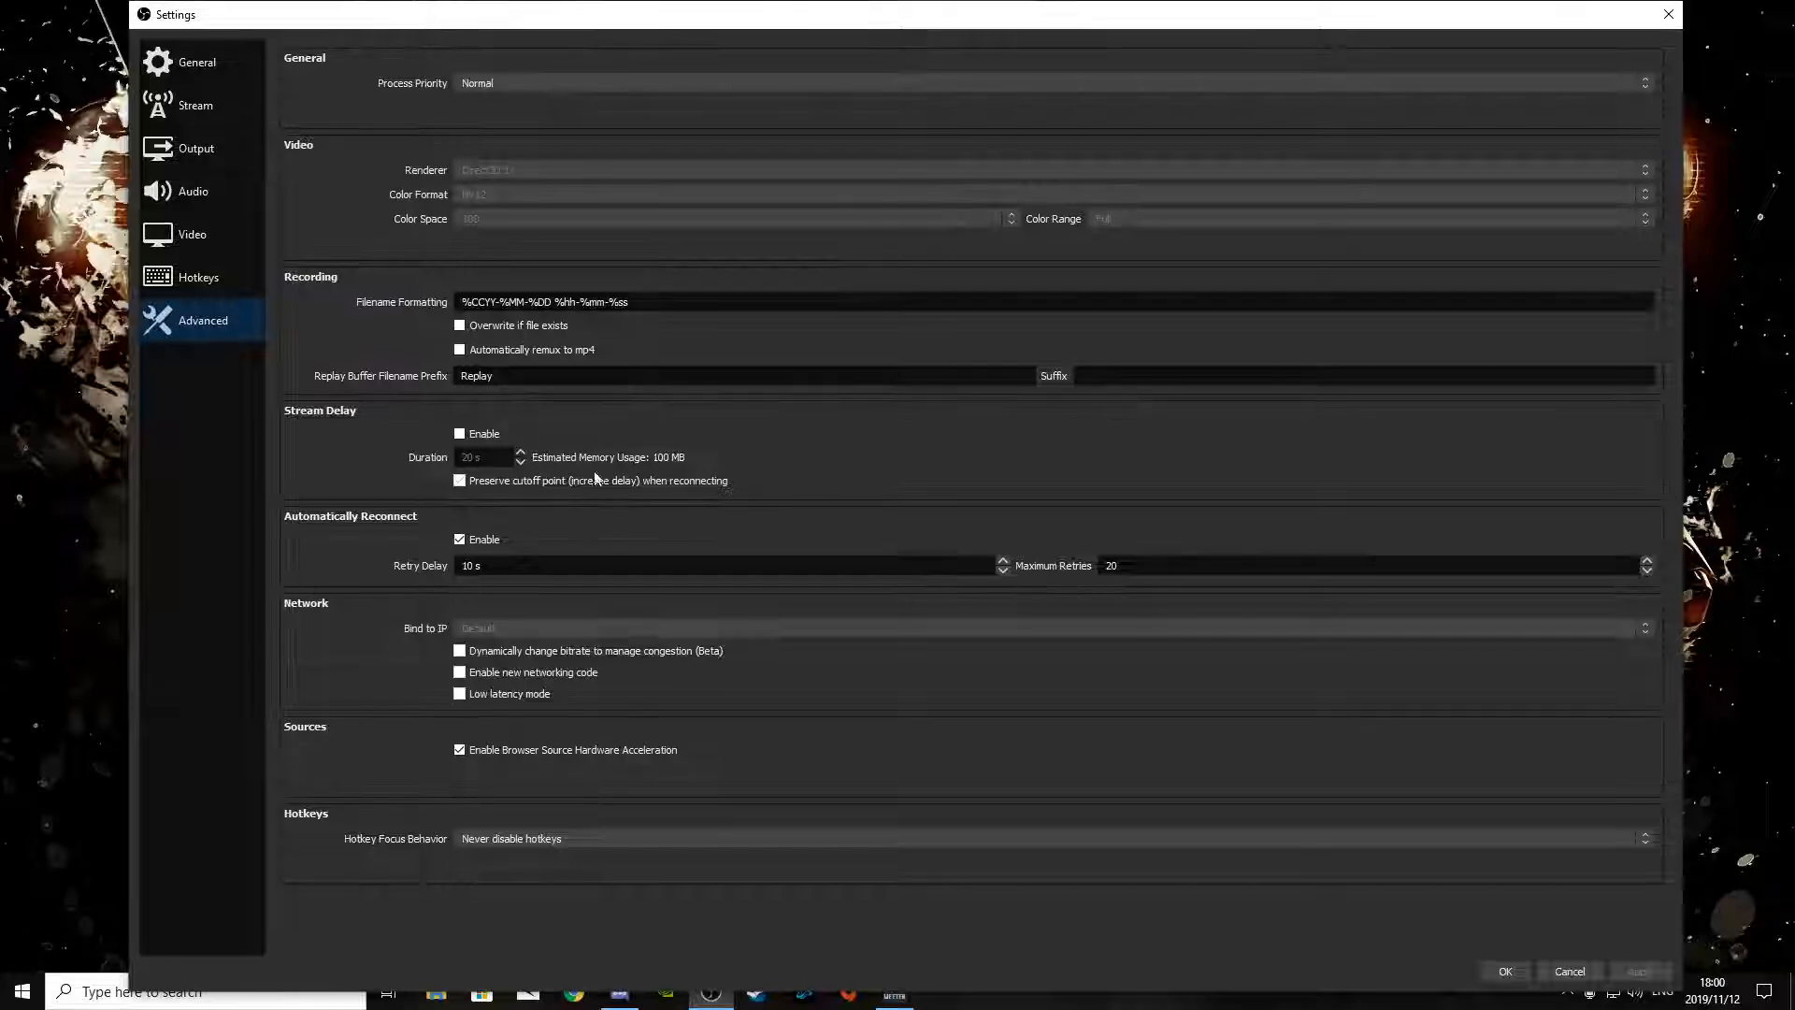